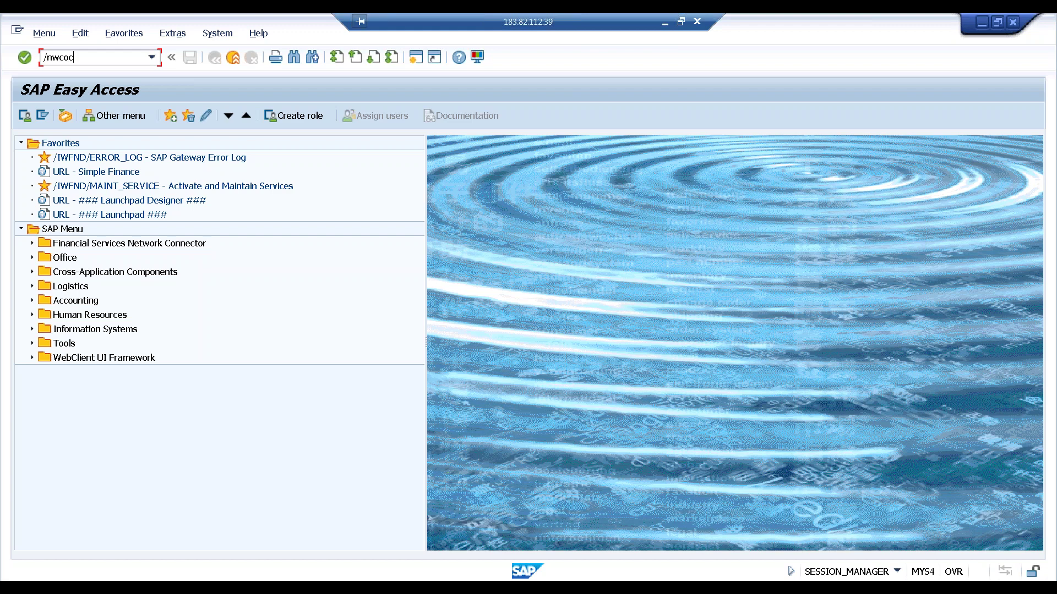
# Step: Open transaction WCOCO and create a condition contract of type SBBI Sales Bonus Based On Billing Documents
pyautogui.press('Return')
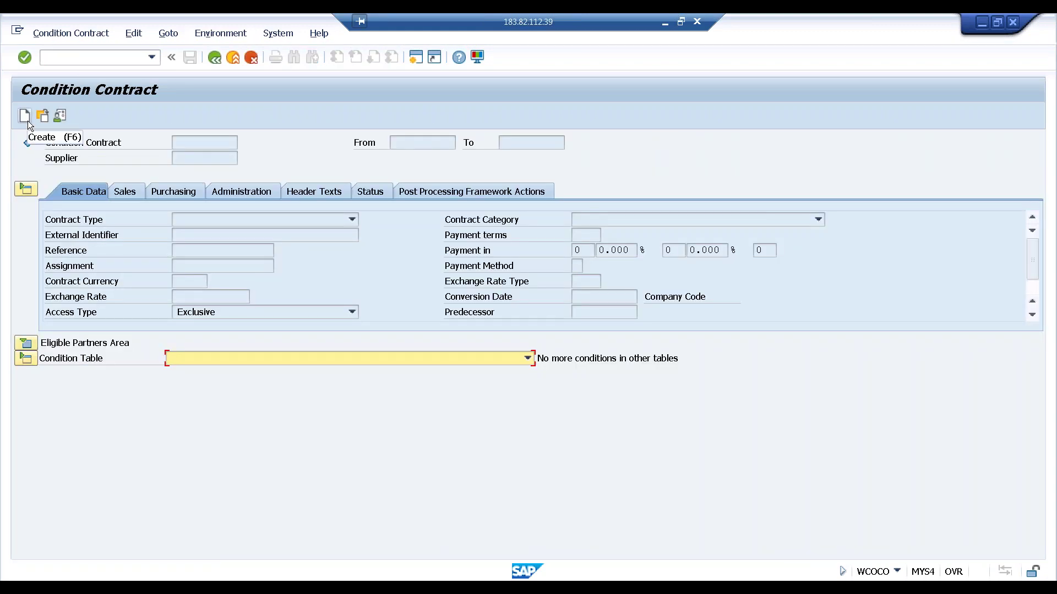
pyautogui.click(28, 121)
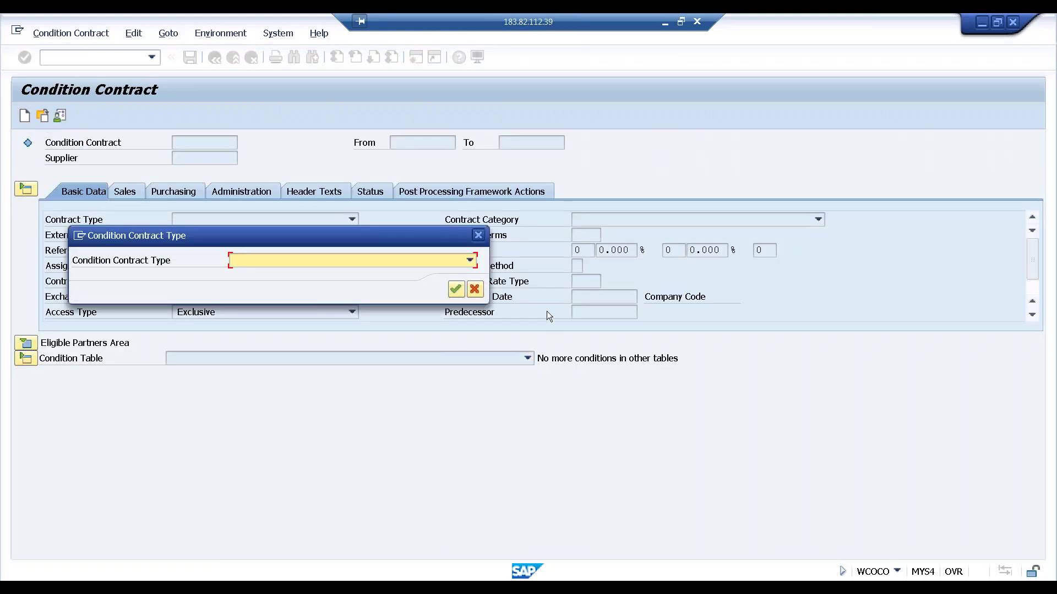
pyautogui.click(471, 261)
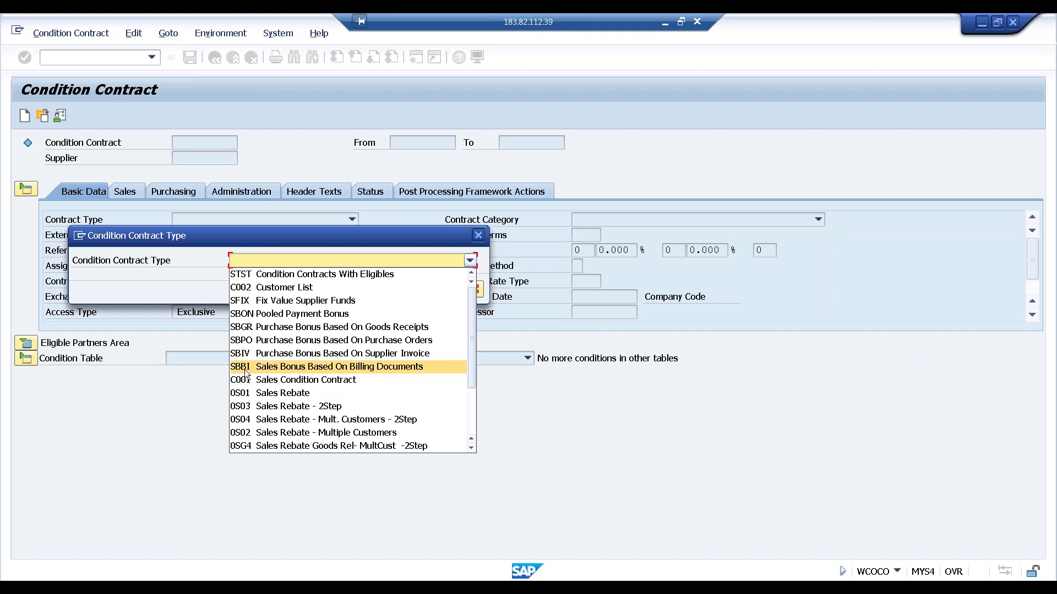
pyautogui.click(312, 366)
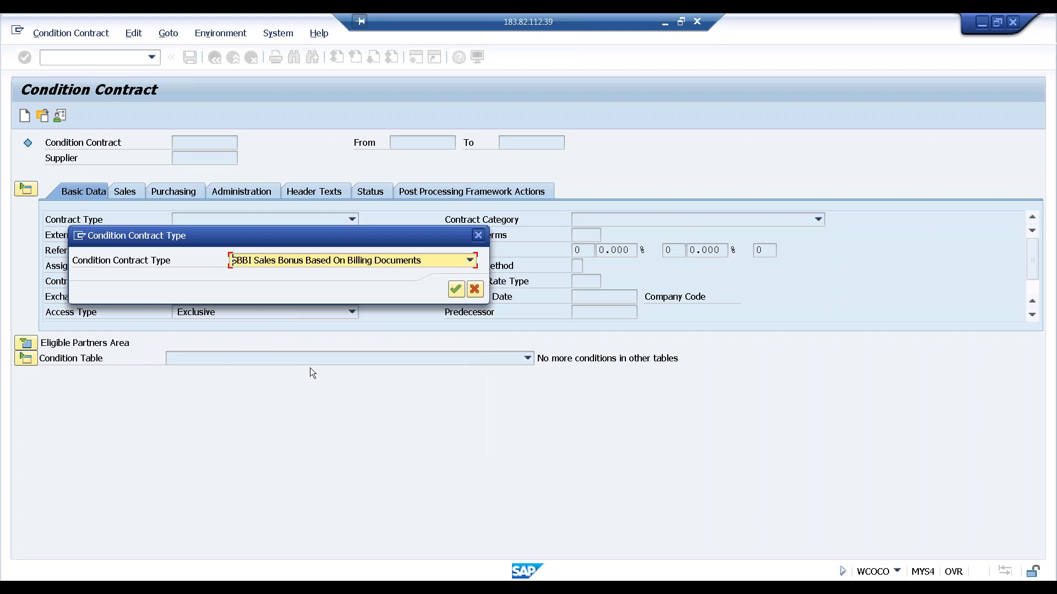
pyautogui.click(452, 292)
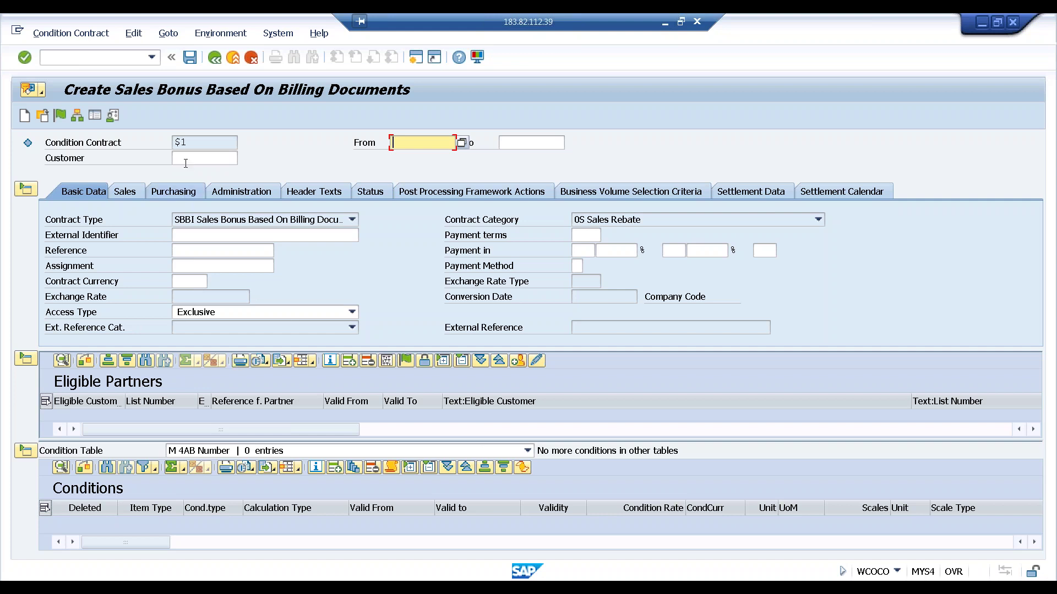
# Step: Enter the customer number in the contract header and set the validity from 28.05.2018 to 28.05.2018
pyautogui.click(185, 164)
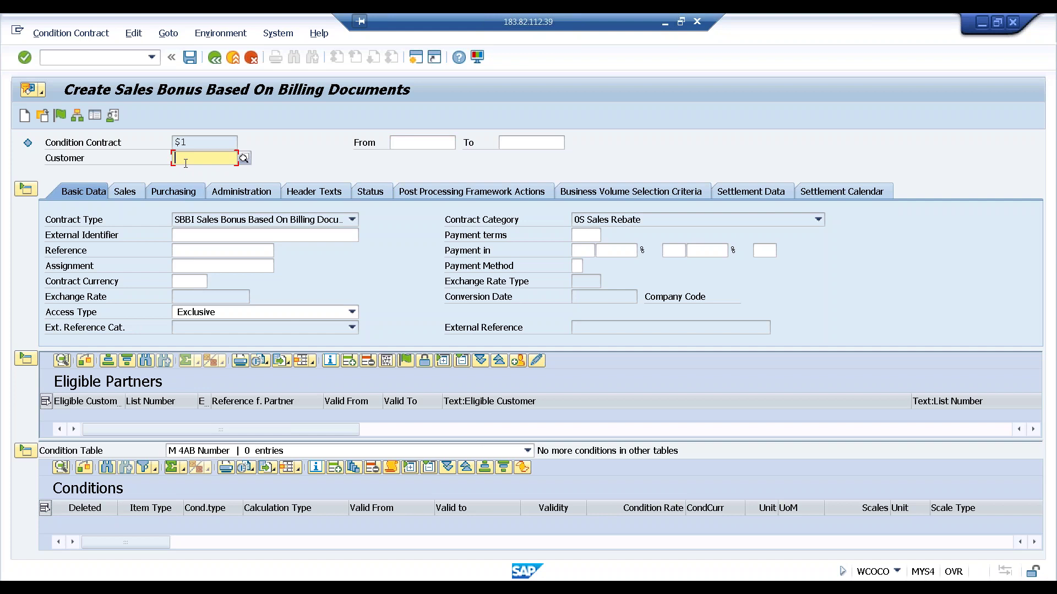
pyautogui.write('44')
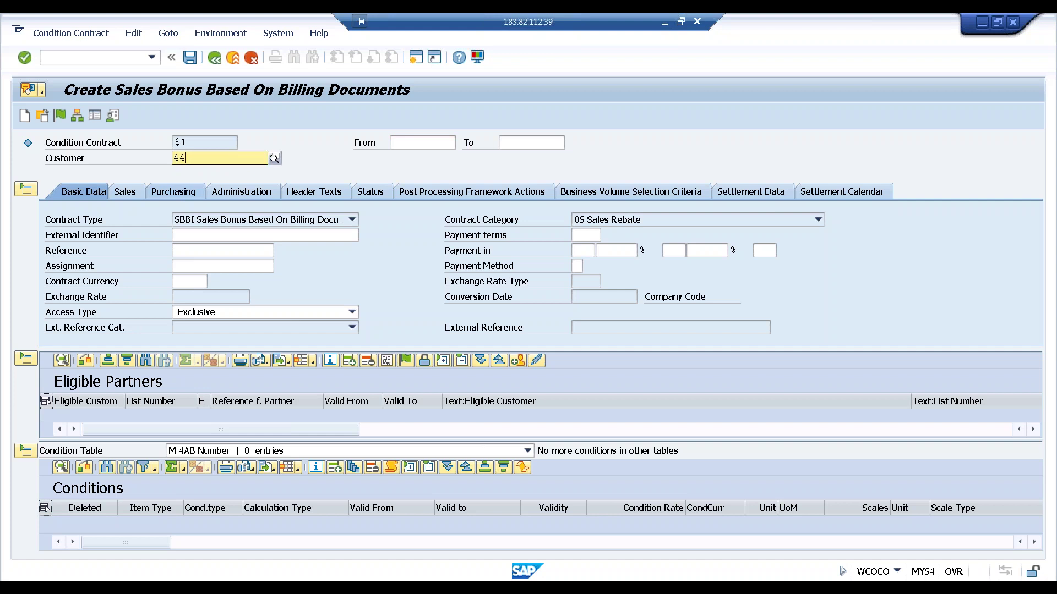
pyautogui.press('Return')
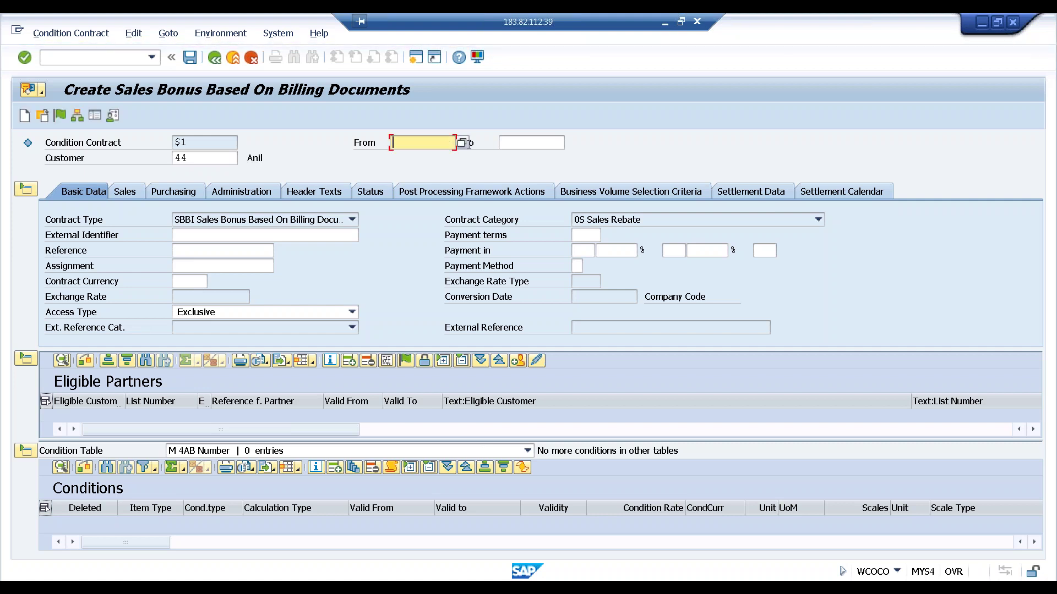
pyautogui.click(462, 143)
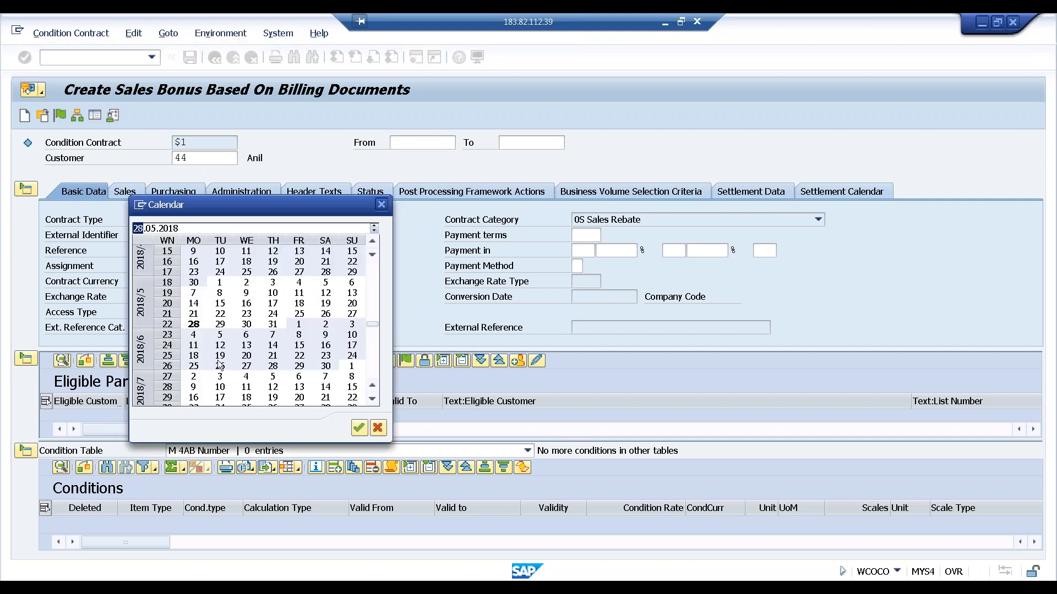
pyautogui.doubleClick(194, 324)
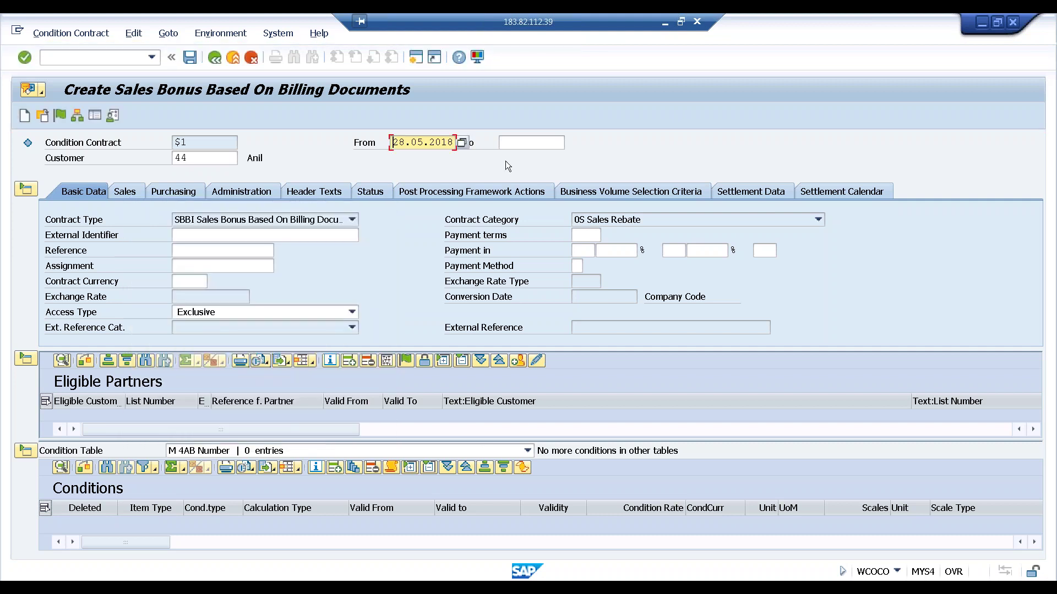
pyautogui.click(505, 143)
pyautogui.click(570, 143)
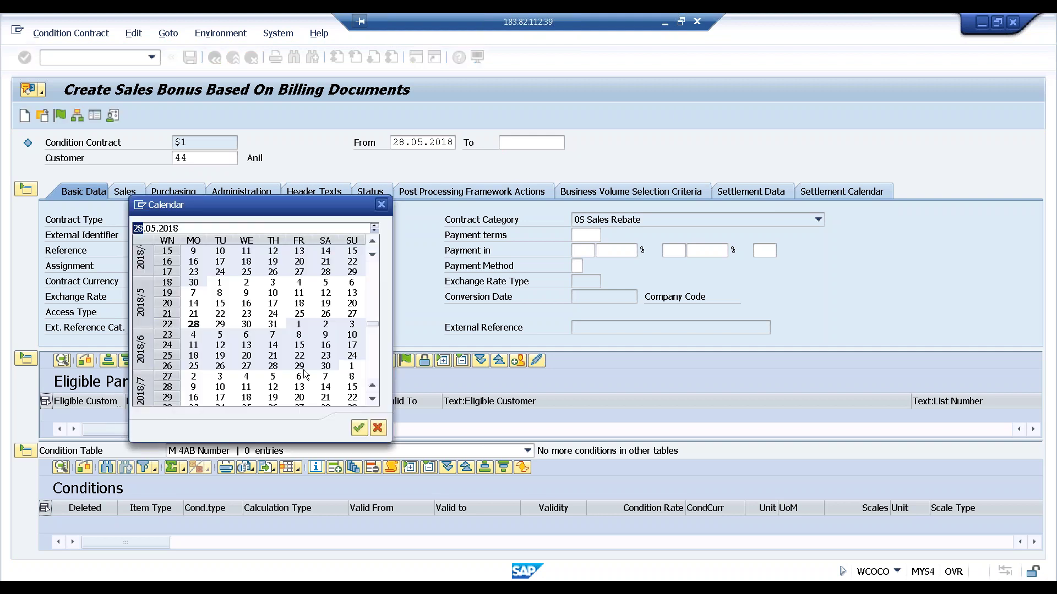
pyautogui.doubleClick(194, 325)
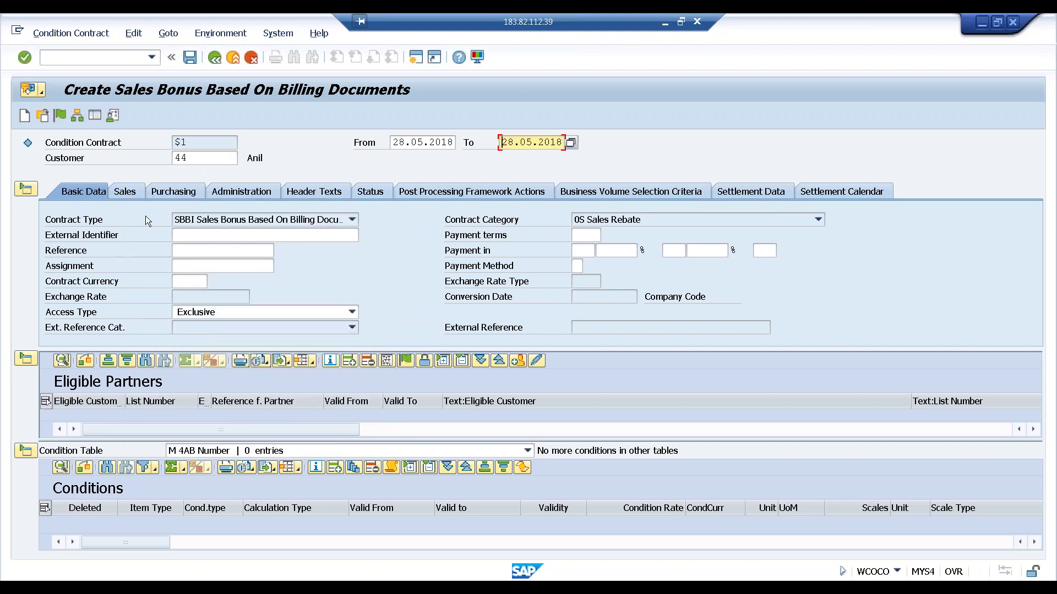
# Step: Set the contract's sales area to sales organization SL01, distribution channel S1 and division S1
pyautogui.click(125, 191)
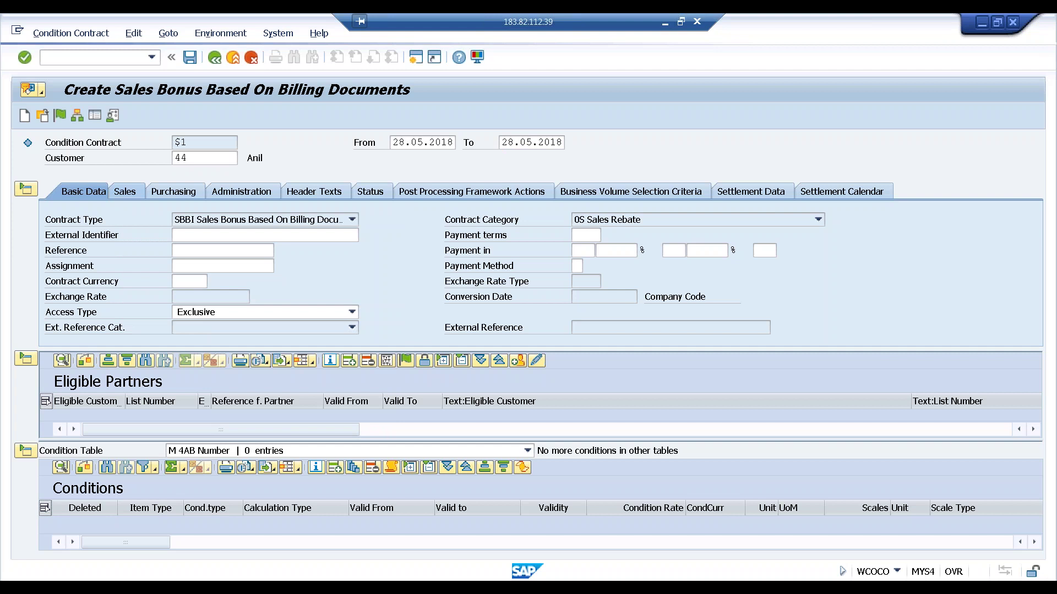
pyautogui.click(184, 221)
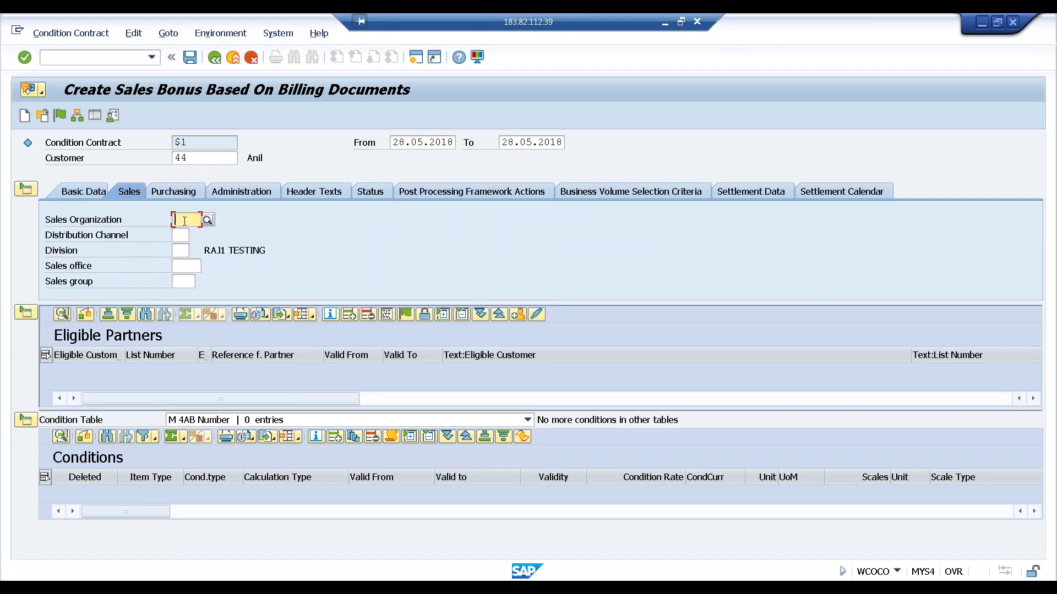
pyautogui.write('sl01')
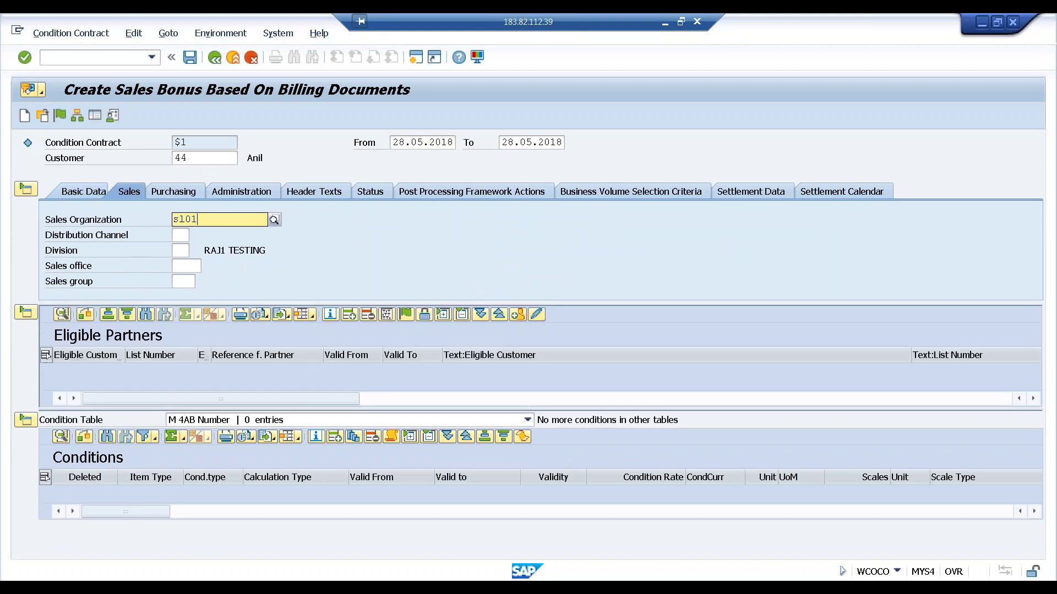
pyautogui.click(184, 249)
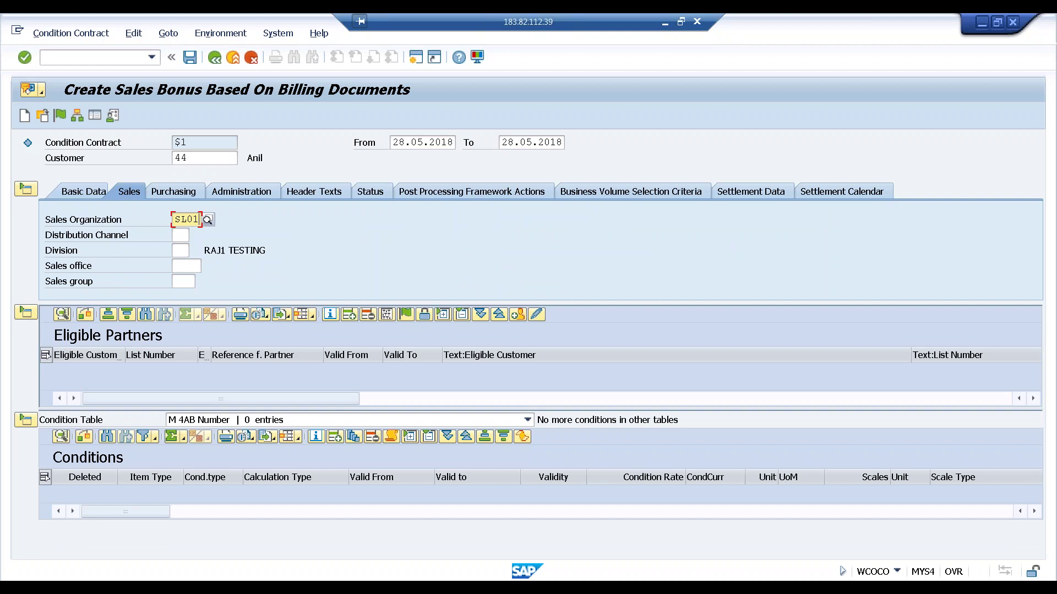
pyautogui.click(185, 236)
pyautogui.write('s1')
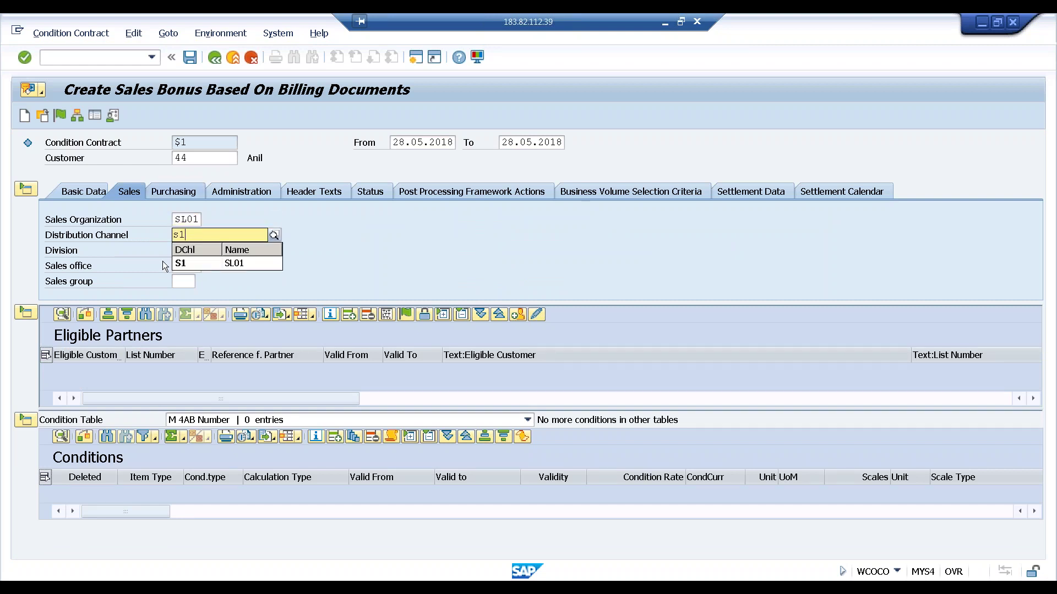
pyautogui.click(179, 263)
pyautogui.click(186, 250)
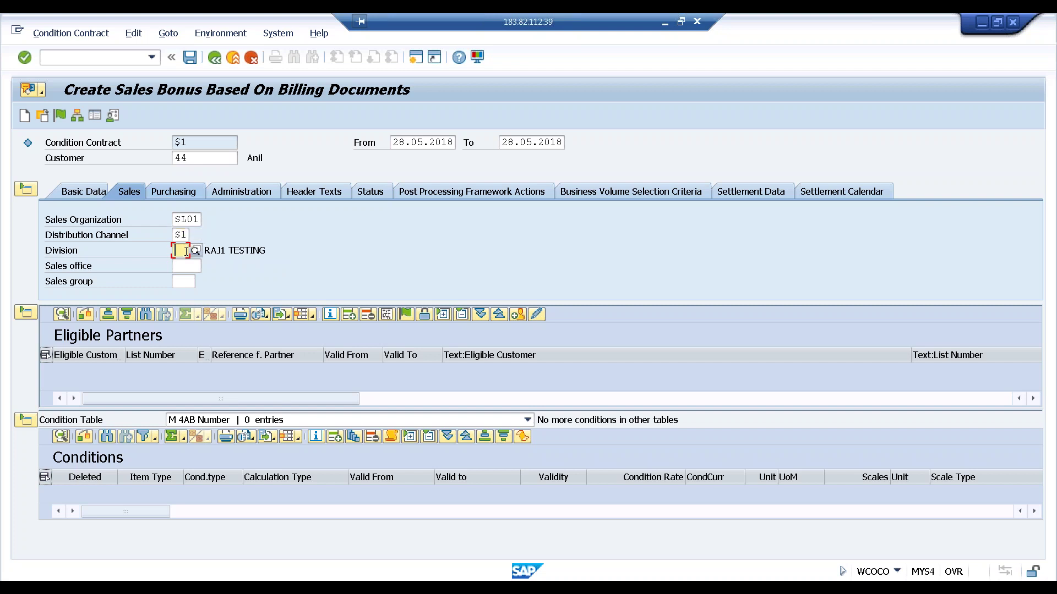
pyautogui.write('s1')
pyautogui.press('Return')
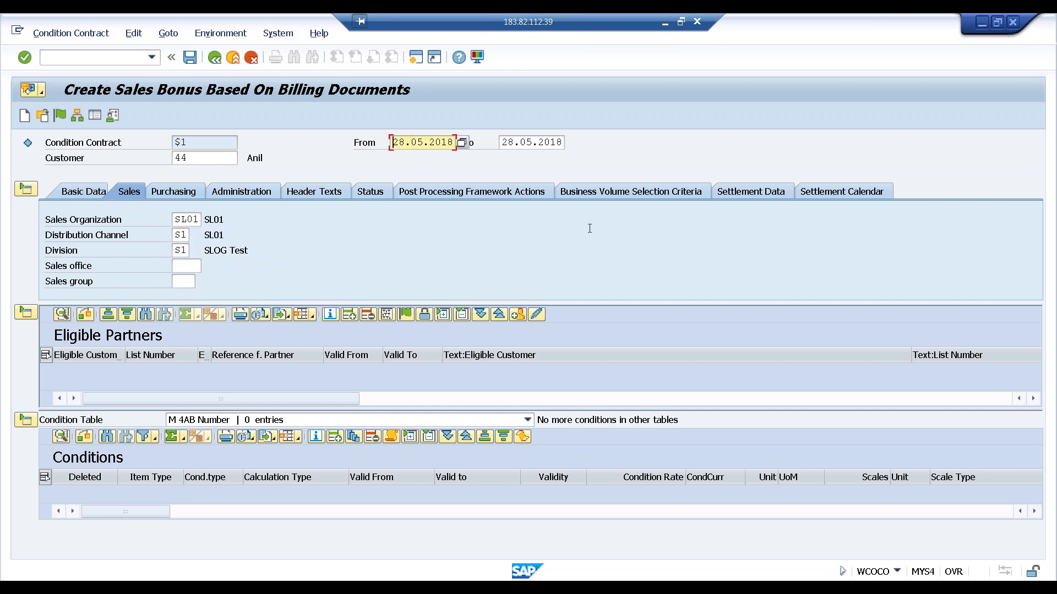
# Step: Display the contract's business volume selection criteria and review the condition contract components on the Settlement Process slide in Adobe Reader, returning to SAP
pyautogui.click(610, 193)
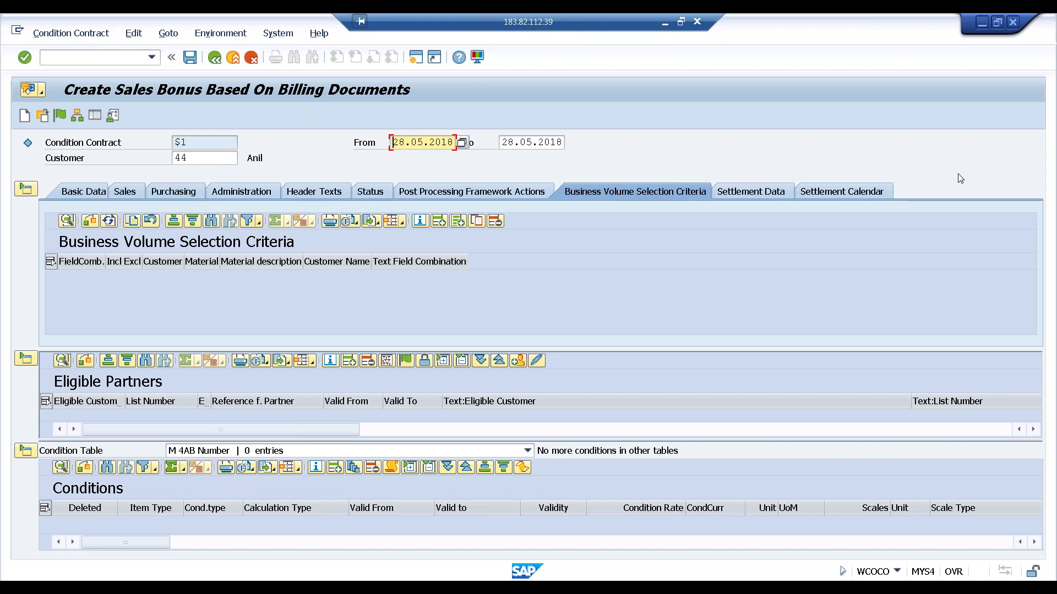
pyautogui.hotkey('alt', 'Tab')
pyautogui.moveTo(156, 318); pyautogui.dragTo(216, 332)
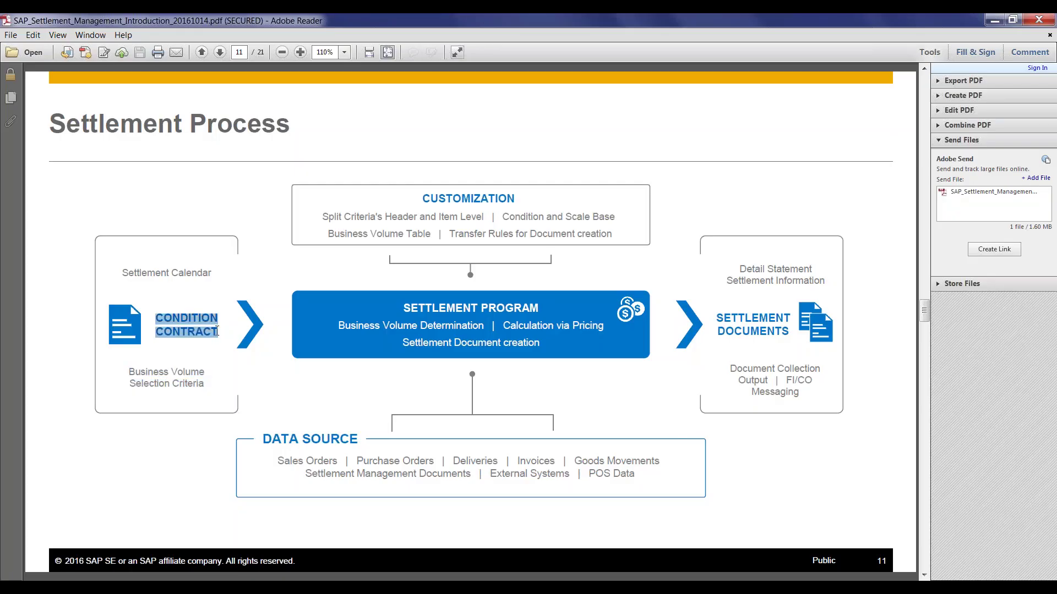
pyautogui.moveTo(208, 389); pyautogui.dragTo(128, 374)
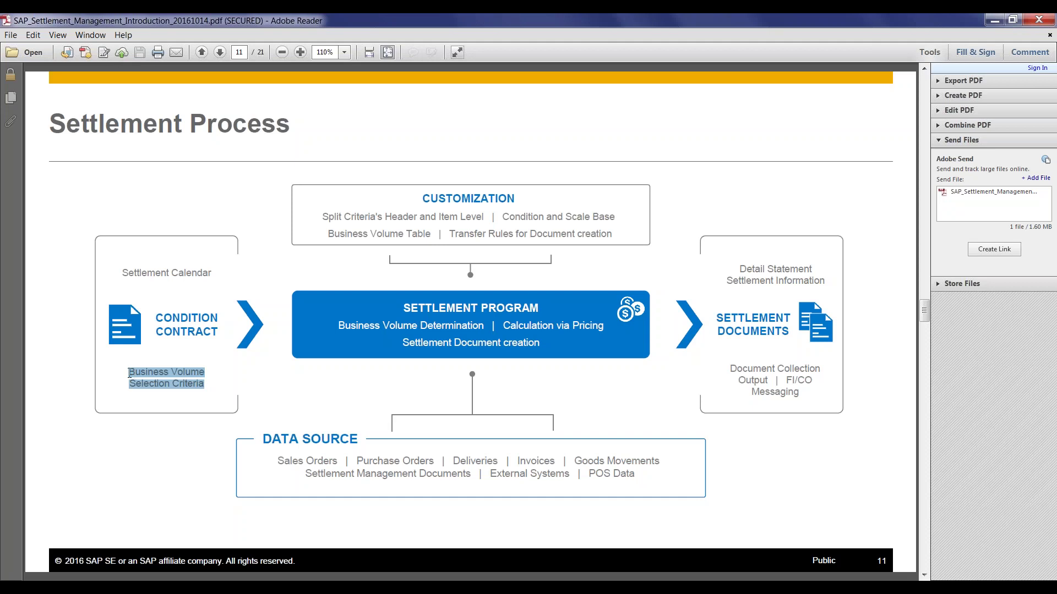
pyautogui.moveTo(215, 275); pyautogui.dragTo(137, 266)
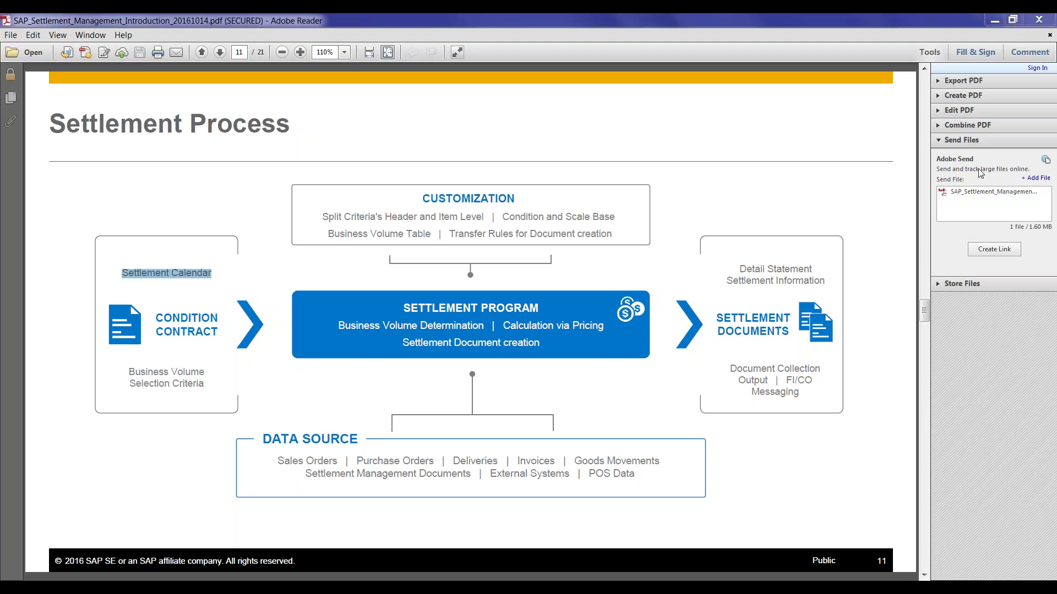
pyautogui.hotkey('alt', 'Tab')
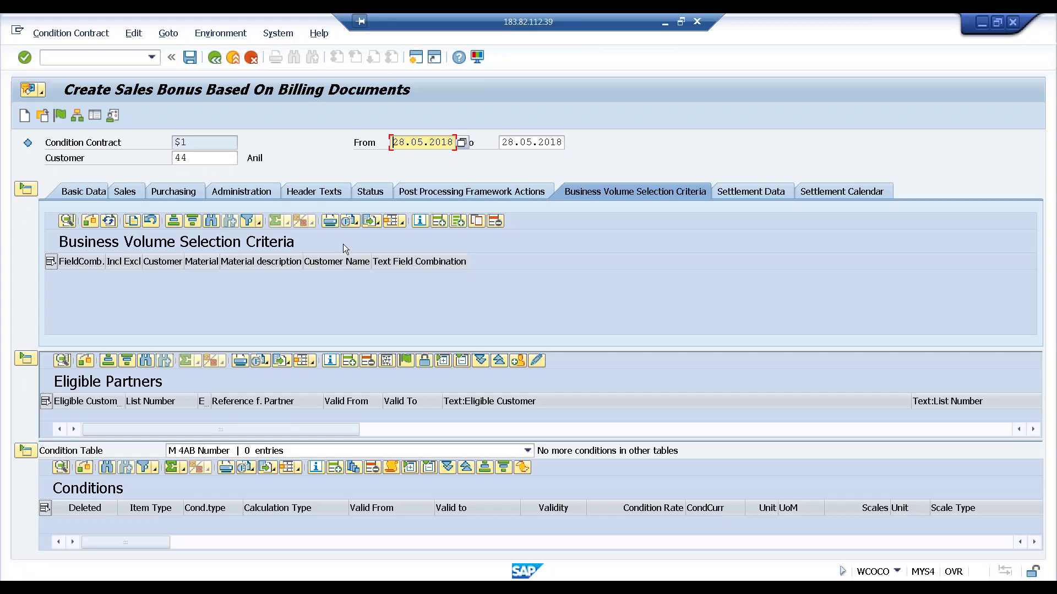
# Step: Add one inclusive business volume selection line with field combination BVCU for material 1015 and the contract's customer number
pyautogui.click(461, 222)
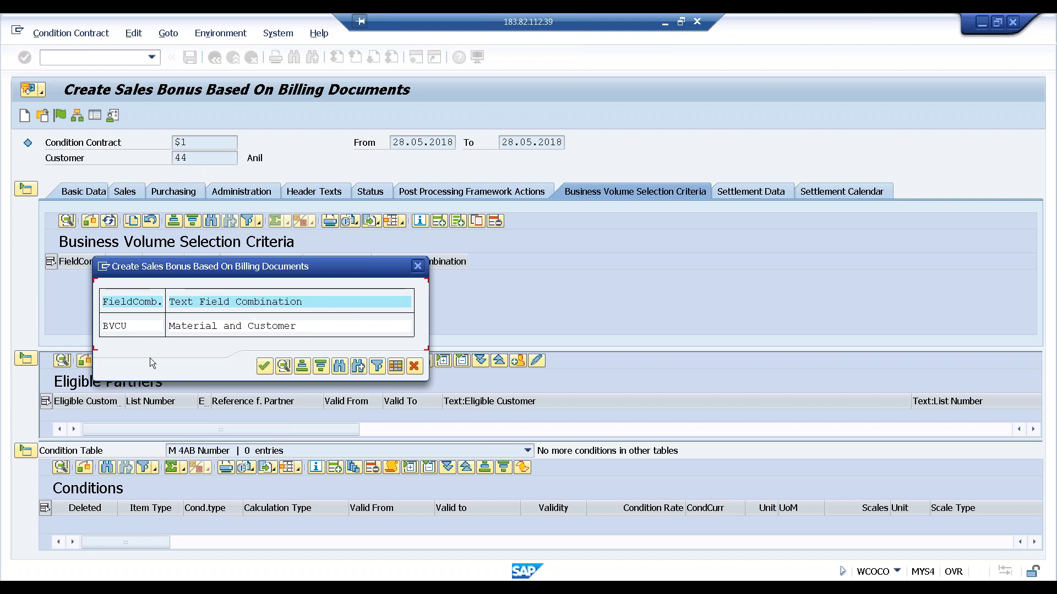
pyautogui.doubleClick(118, 328)
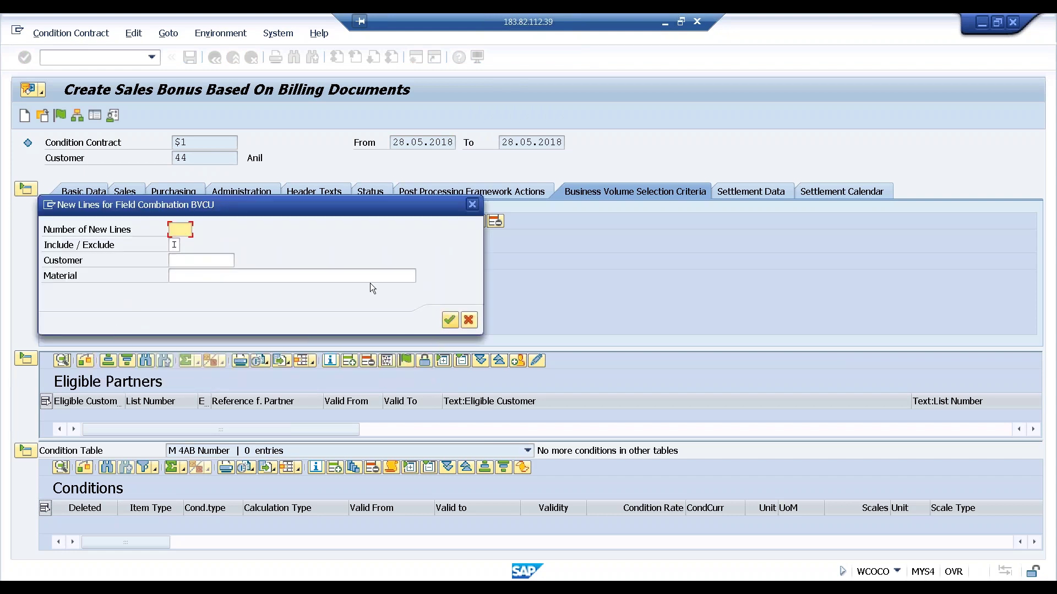
pyautogui.click(340, 277)
pyautogui.write('1015')
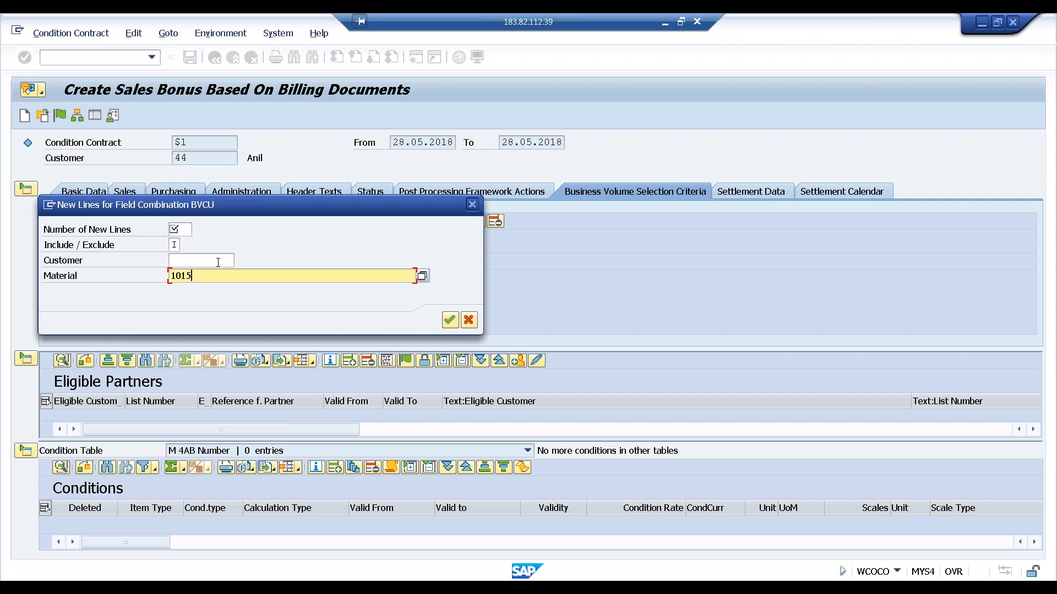
pyautogui.click(182, 231)
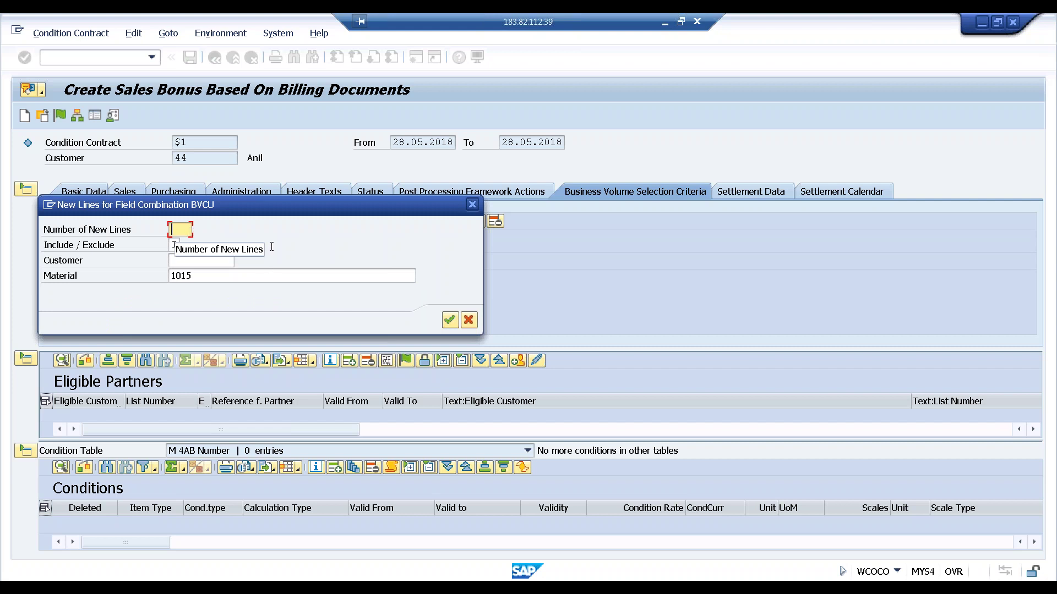
pyautogui.write('1')
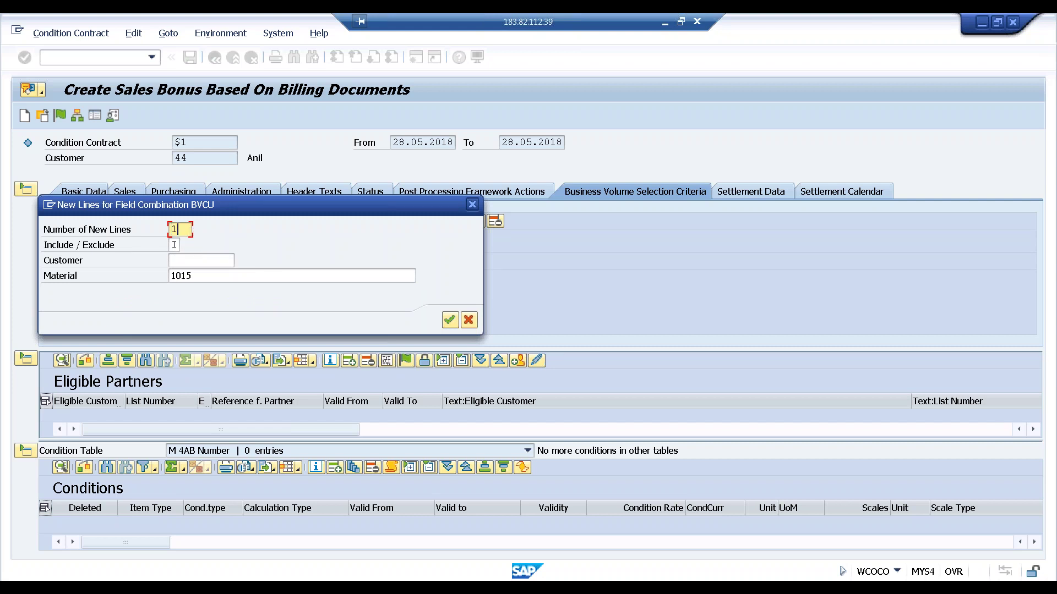
pyautogui.click(224, 259)
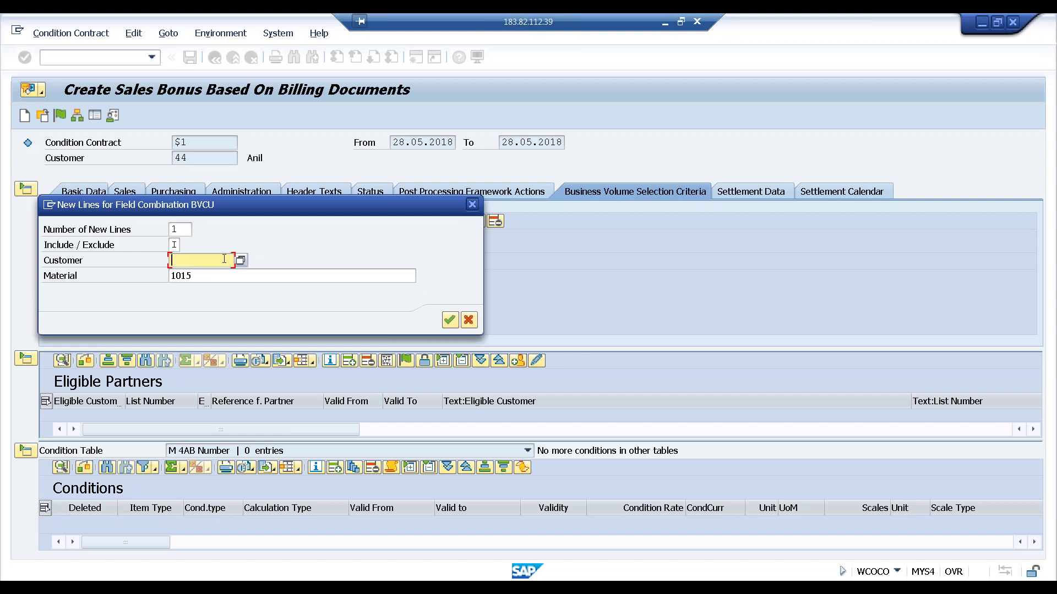
pyautogui.write('44')
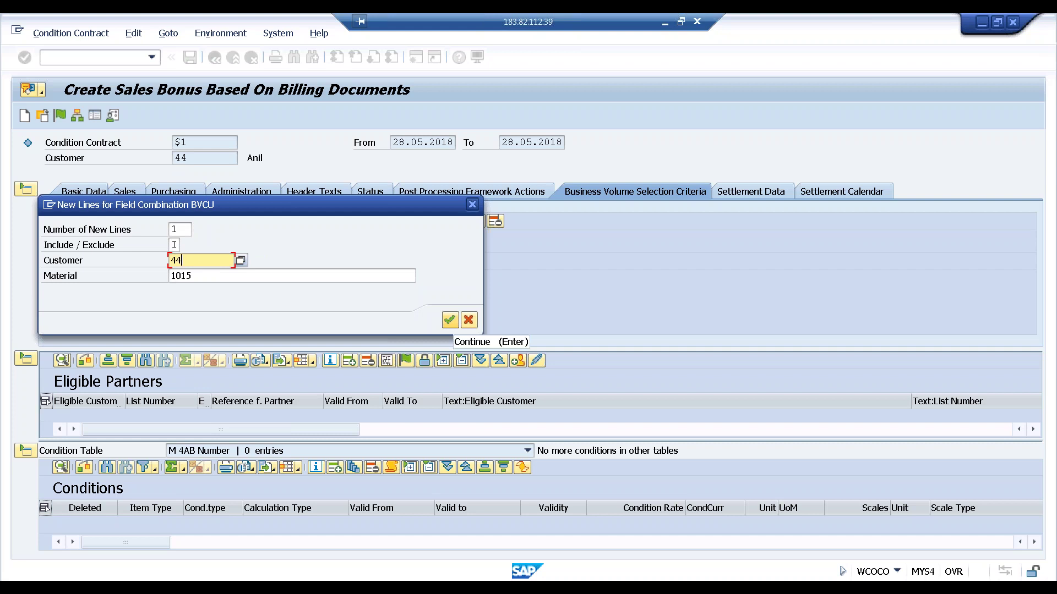
pyautogui.click(450, 319)
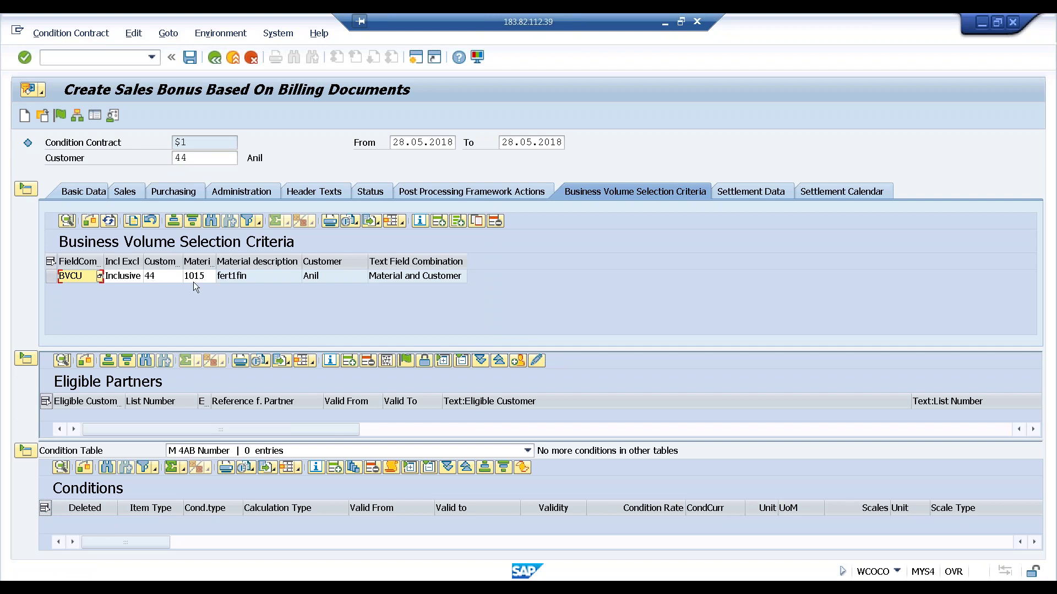
# Step: Add a settlement calendar entry with settlement date 28.05.2018 and settlement date type Final Settlement
pyautogui.click(823, 189)
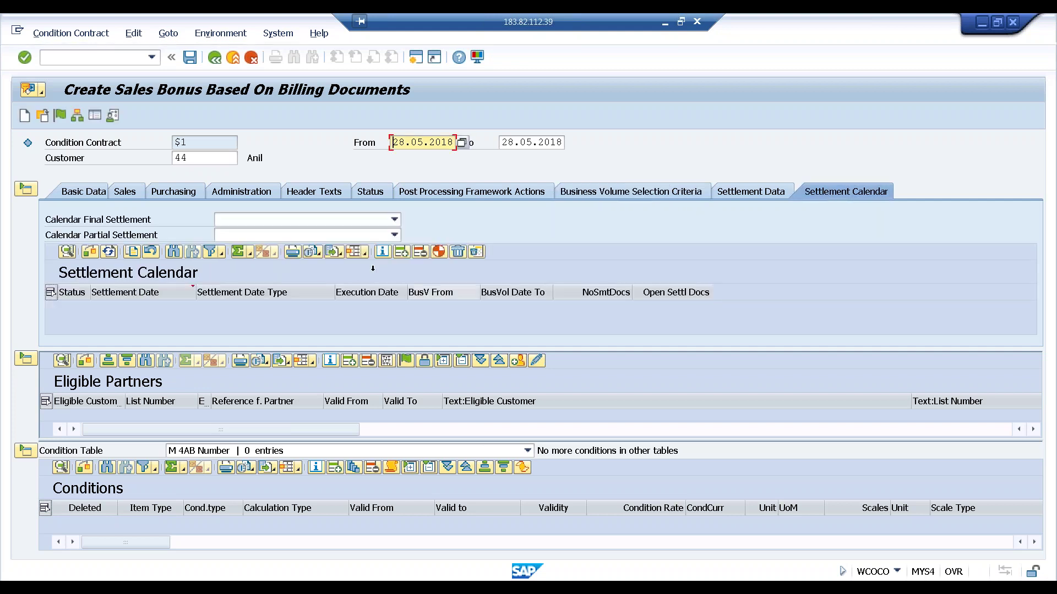
pyautogui.click(402, 253)
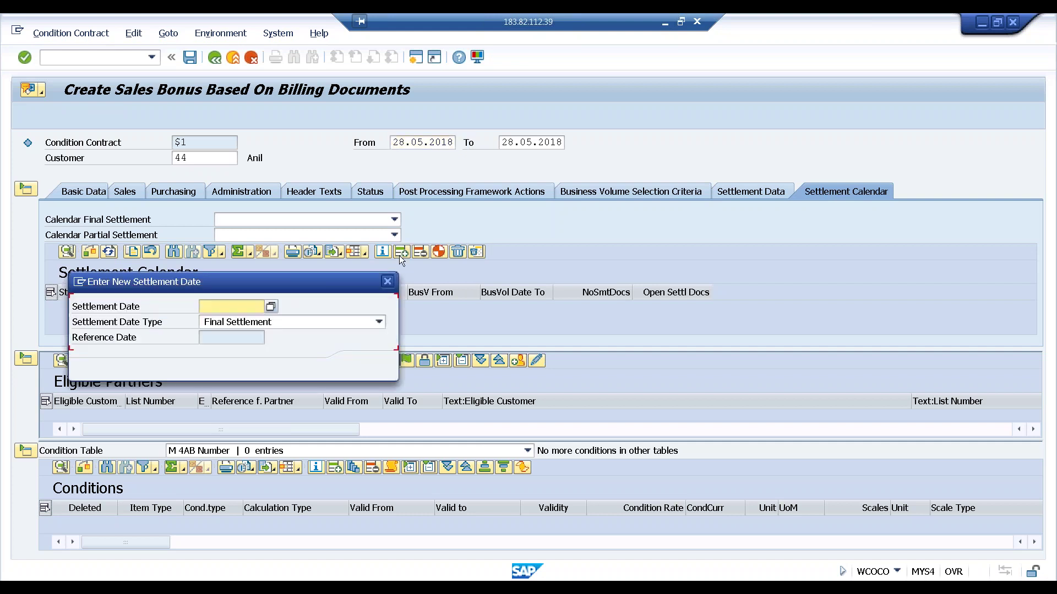
pyautogui.click(272, 306)
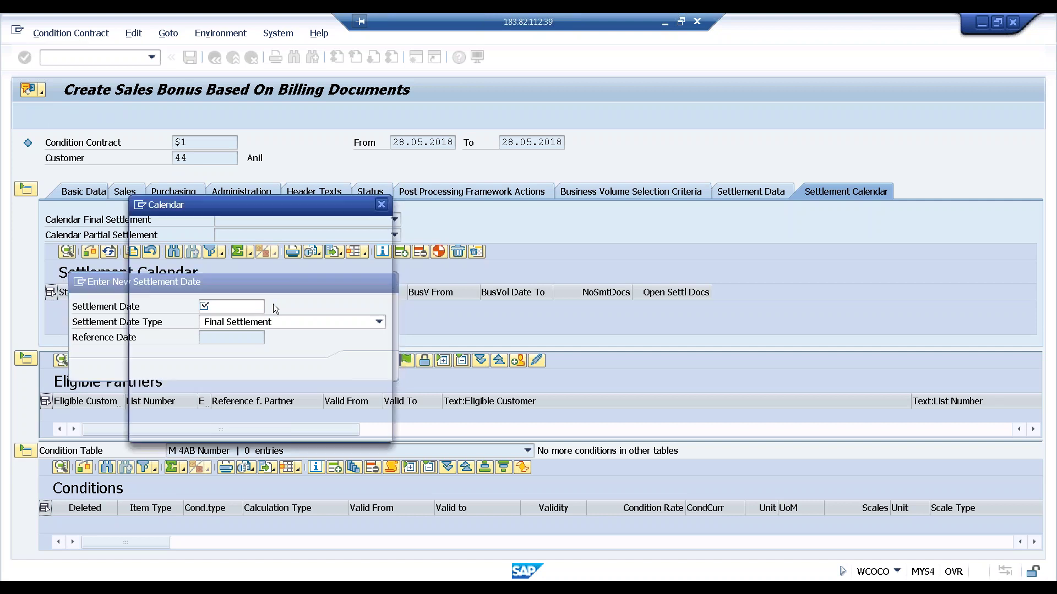
pyautogui.doubleClick(194, 326)
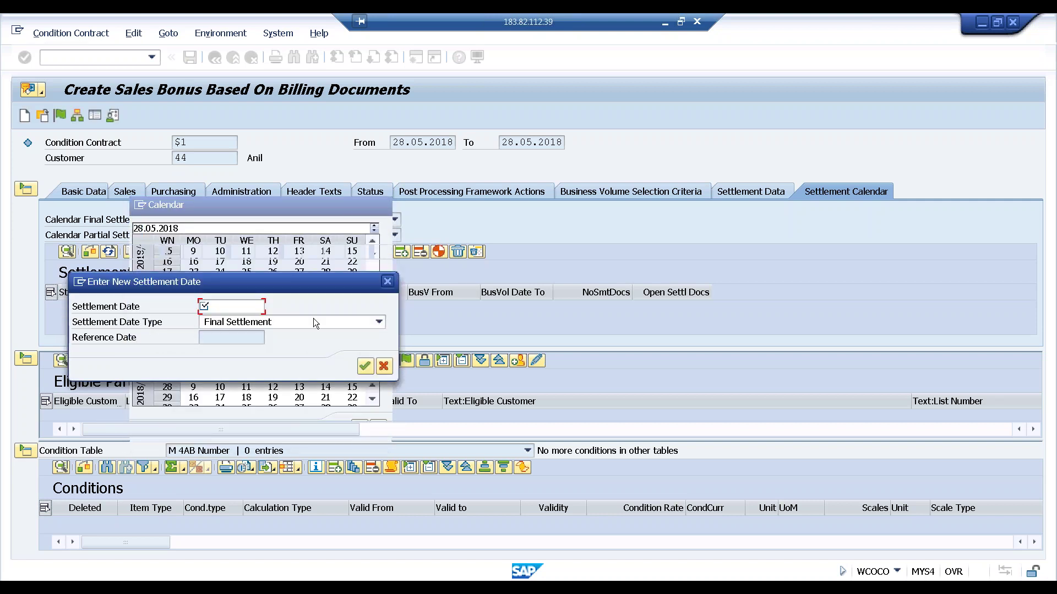
pyautogui.click(378, 325)
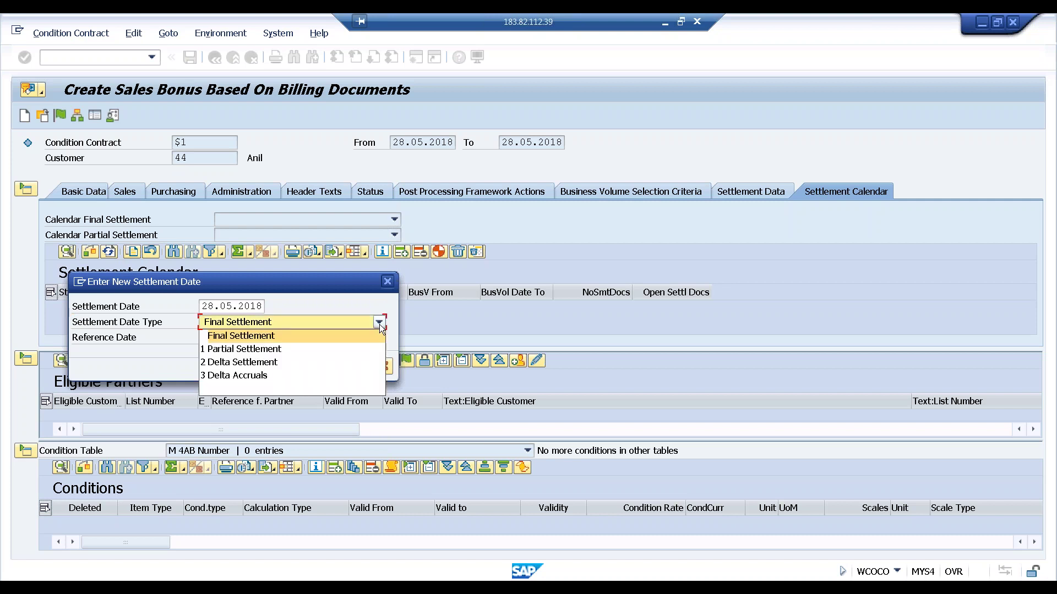
pyautogui.click(375, 335)
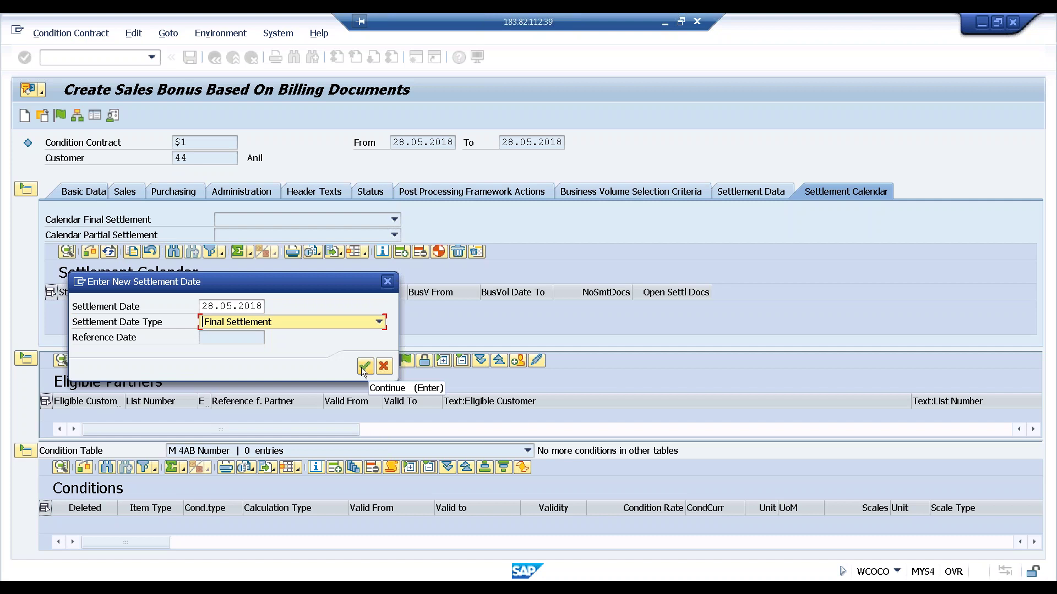
pyautogui.click(363, 367)
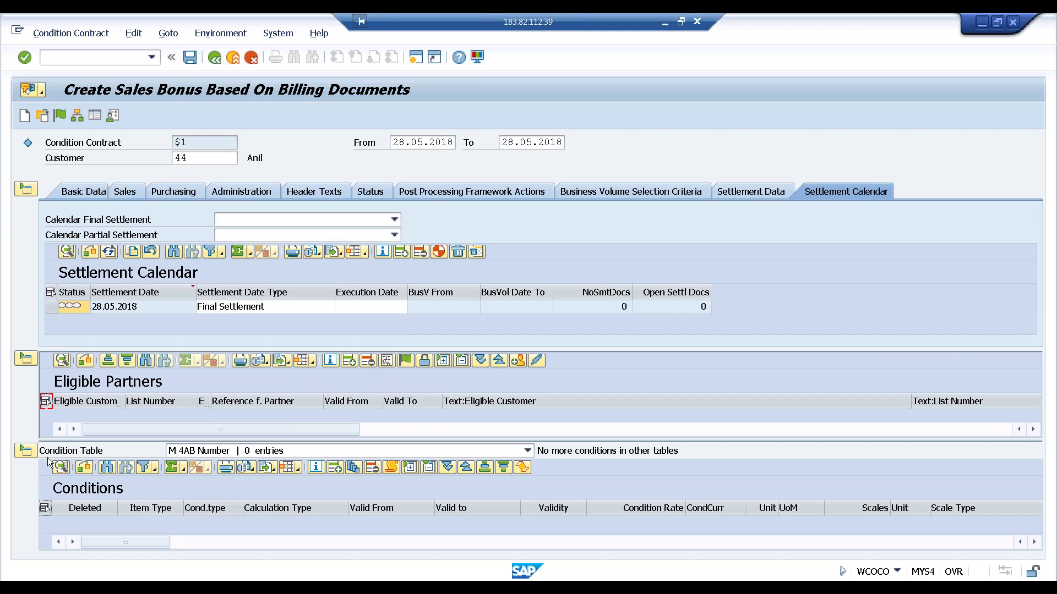
# Step: Add a condition line in condition table M 4AB Number with condition type REBT and calculation type Percentage
pyautogui.click(526, 452)
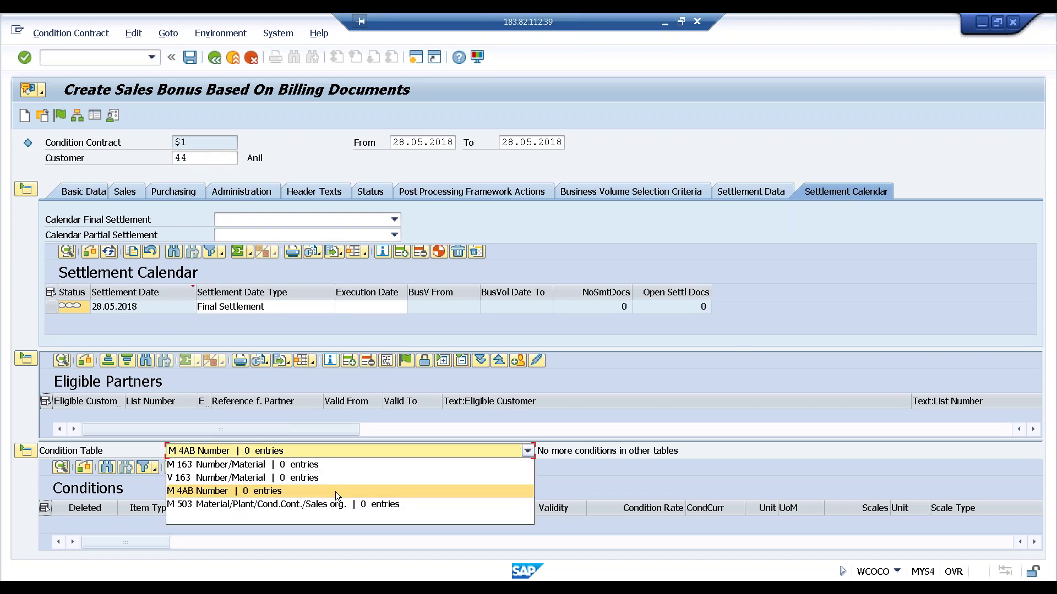
pyautogui.click(260, 492)
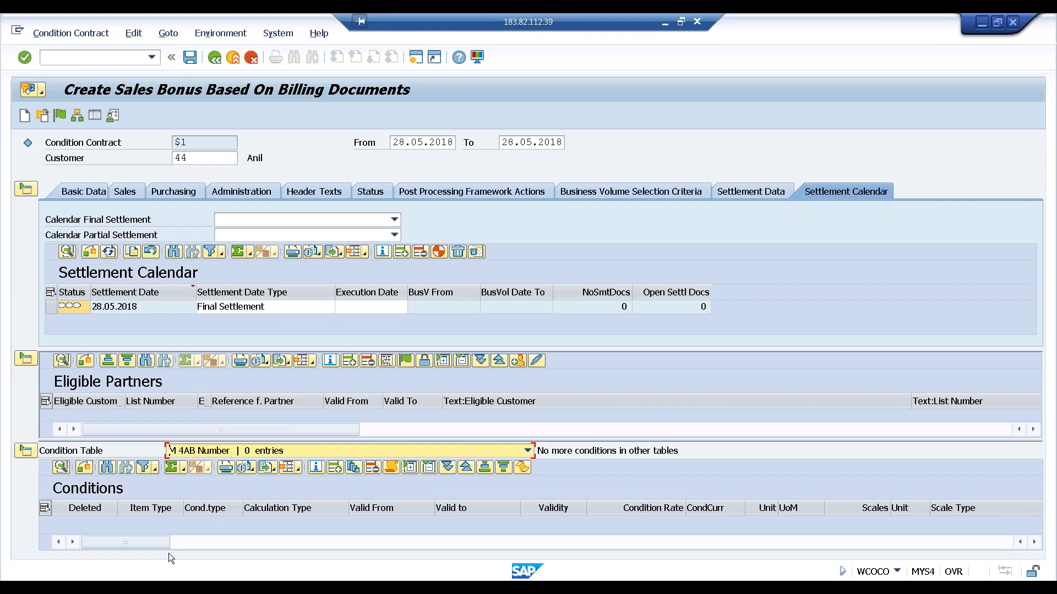
pyautogui.click(337, 466)
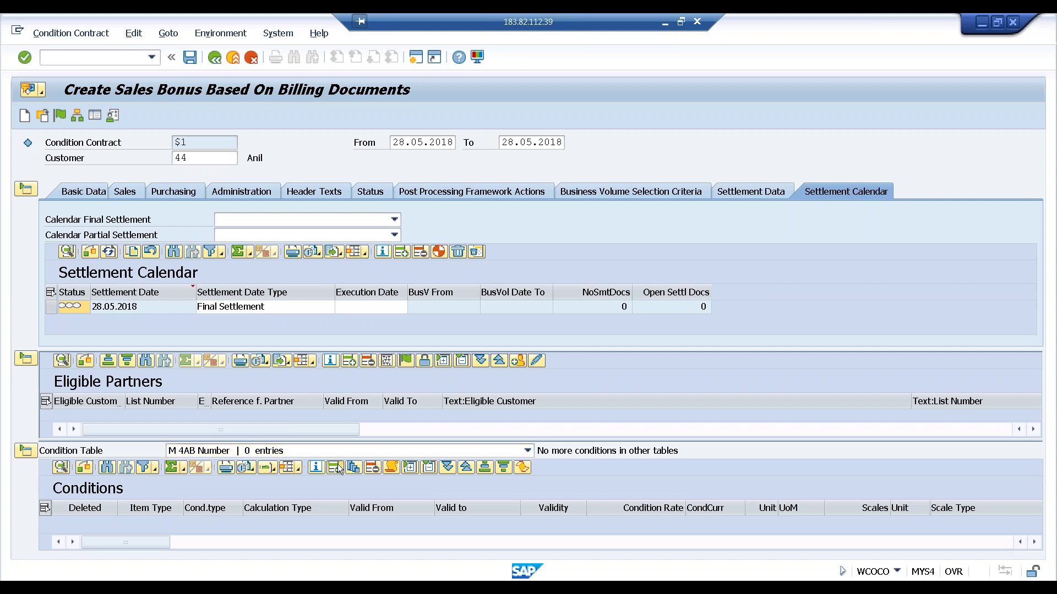
pyautogui.click(234, 522)
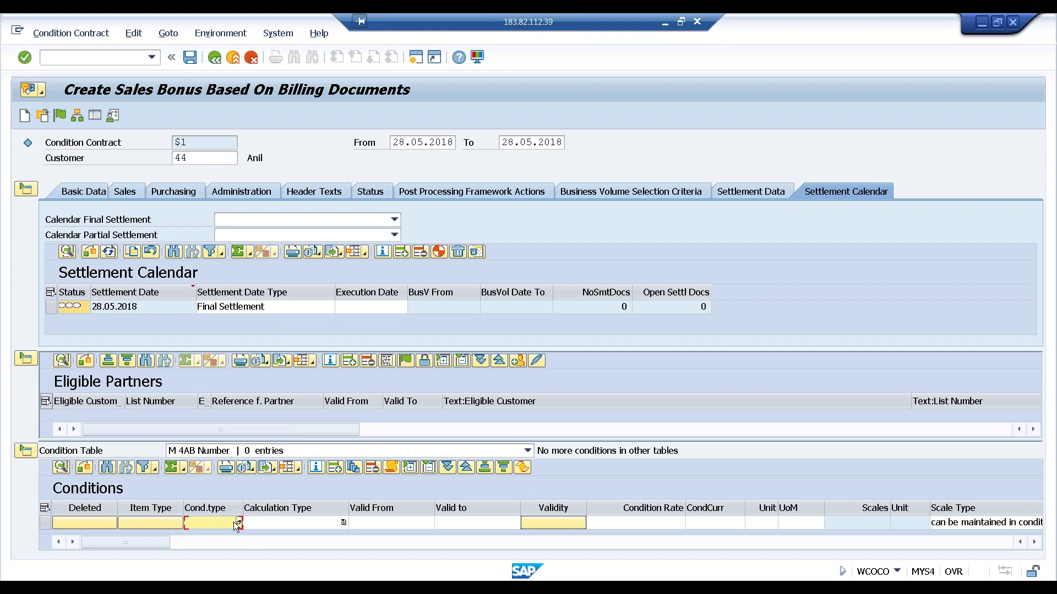
pyautogui.click(239, 523)
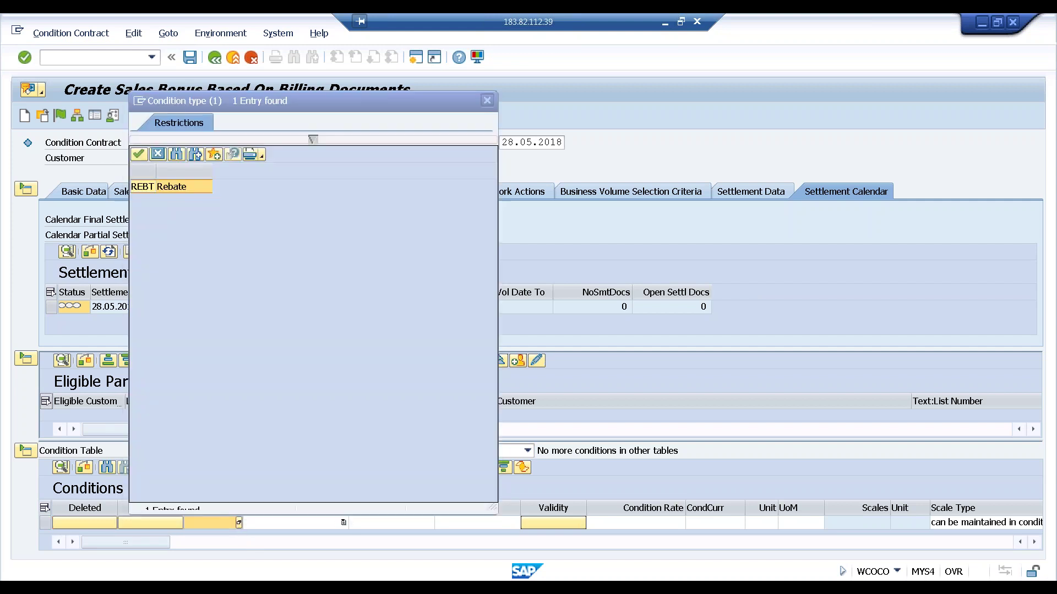
pyautogui.doubleClick(175, 189)
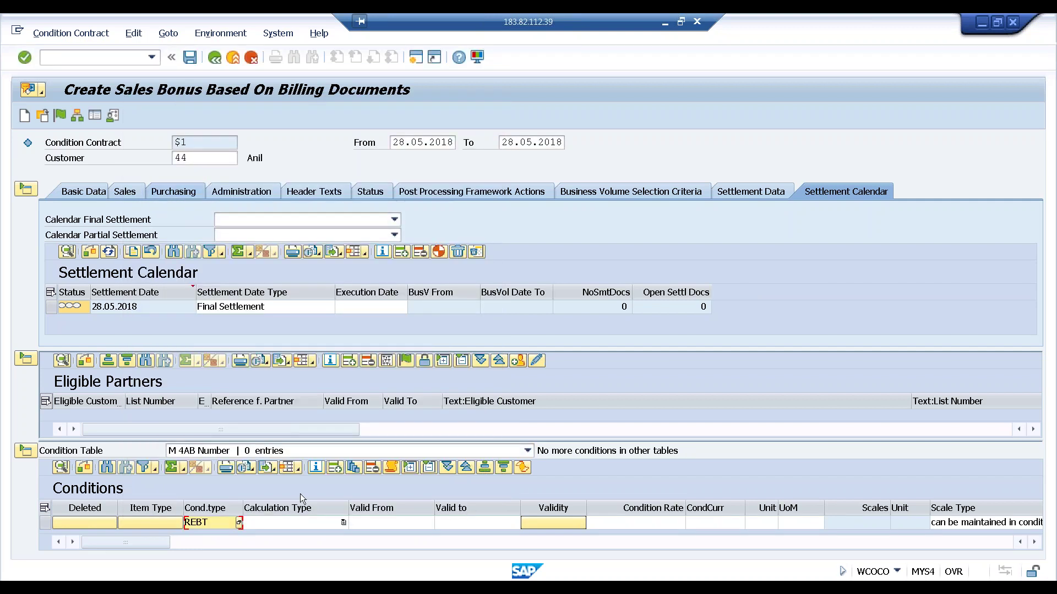
pyautogui.click(344, 523)
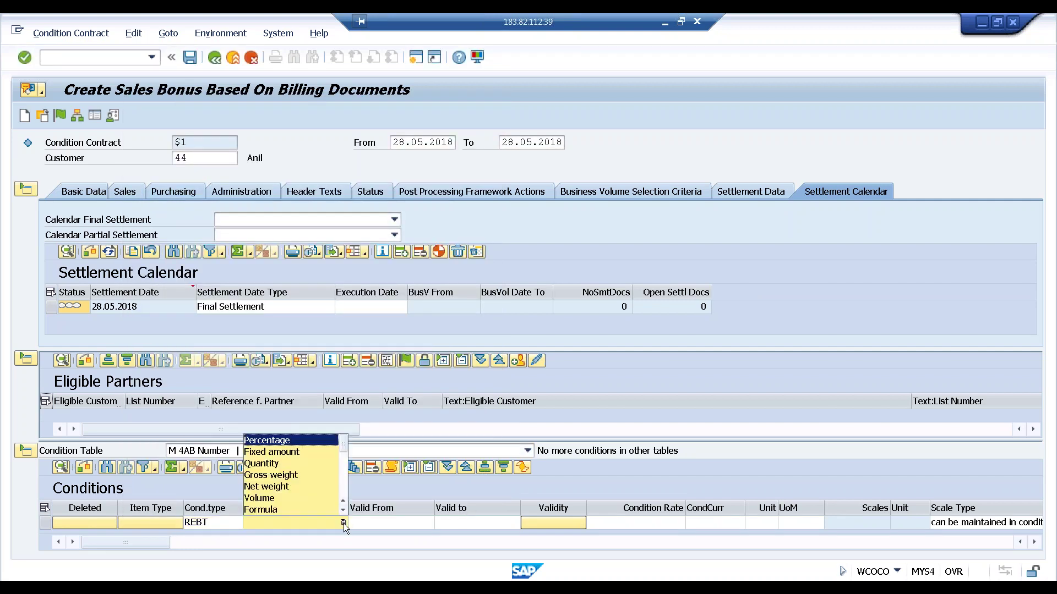
pyautogui.click(275, 440)
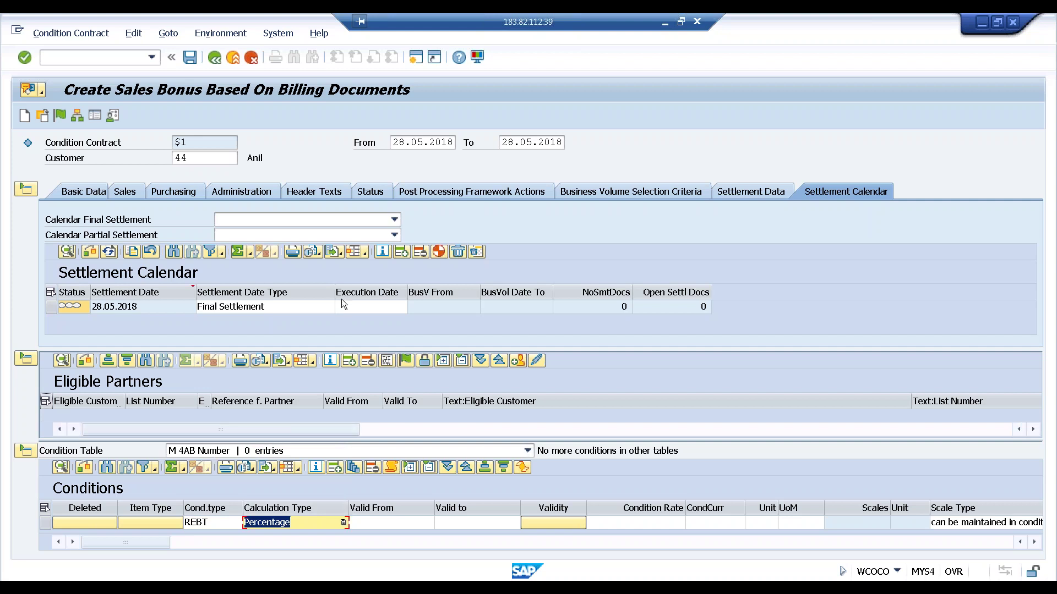
# Step: Set the REBT condition's validity from 28.05.2018 to 28.05.2018
pyautogui.click(426, 523)
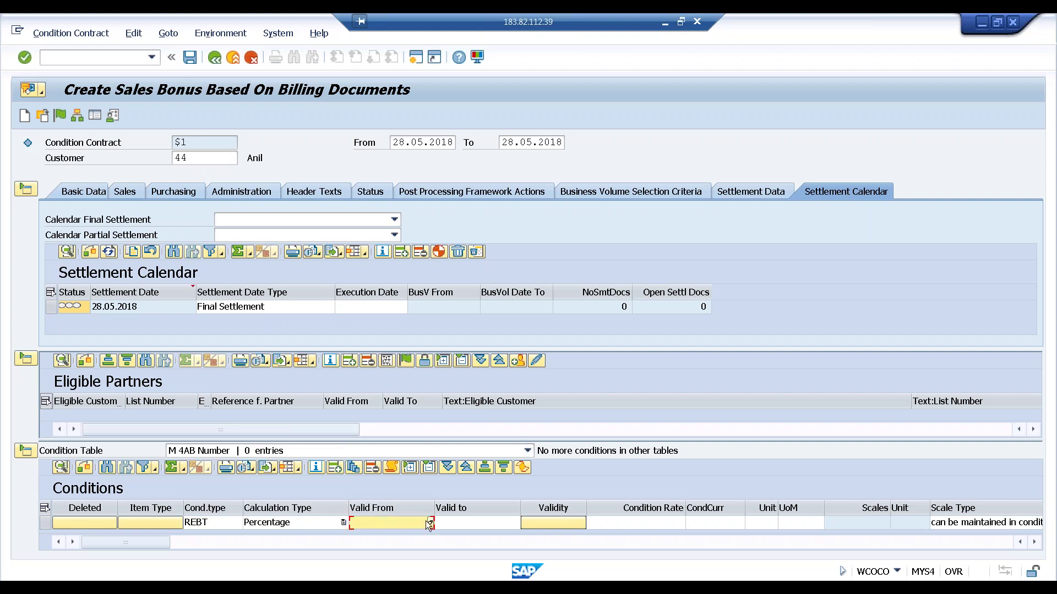
pyautogui.click(431, 523)
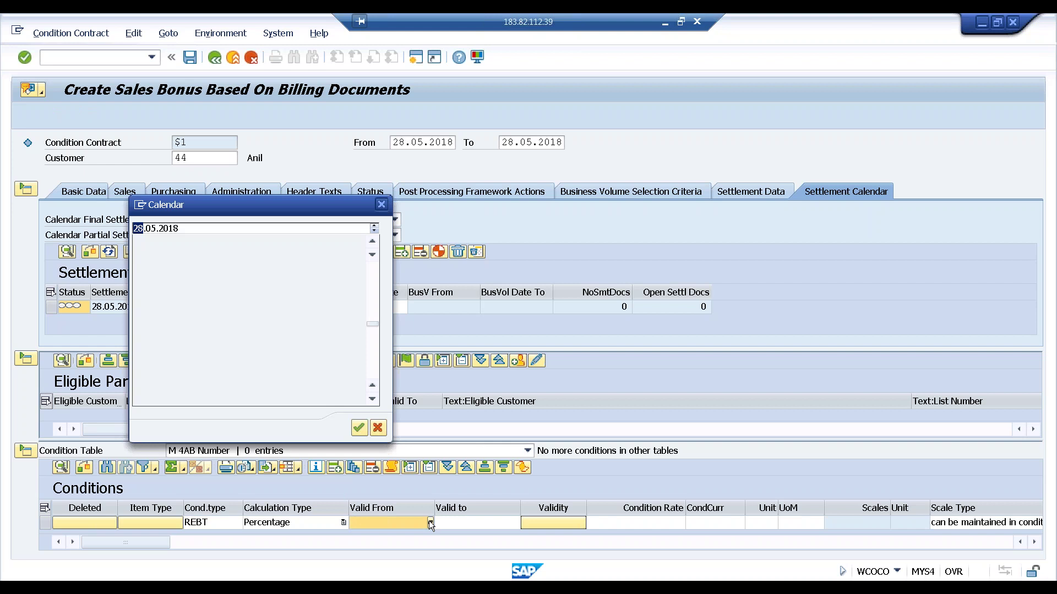
pyautogui.doubleClick(193, 325)
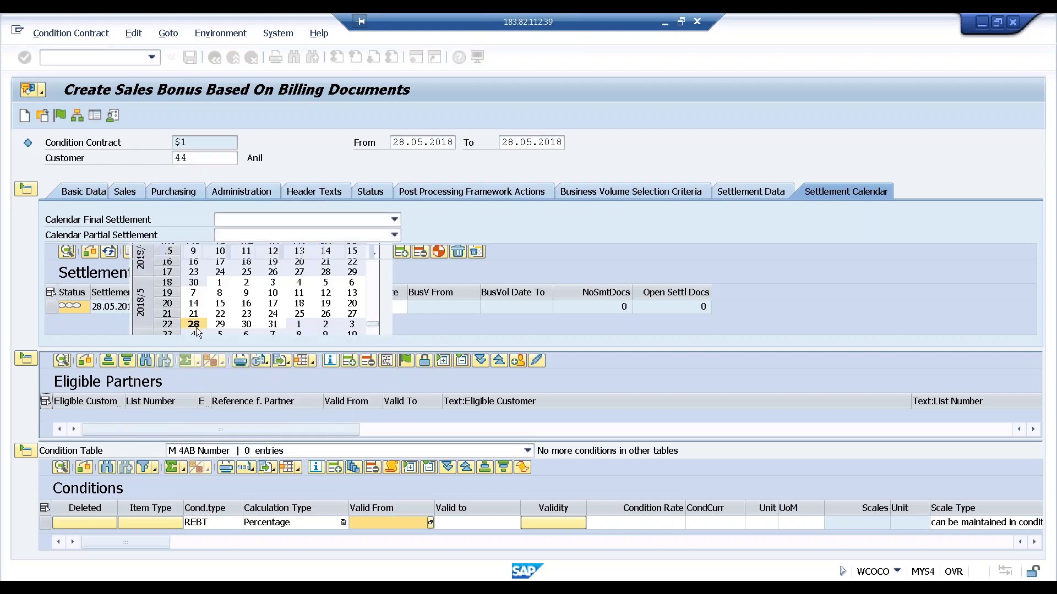
pyautogui.click(504, 527)
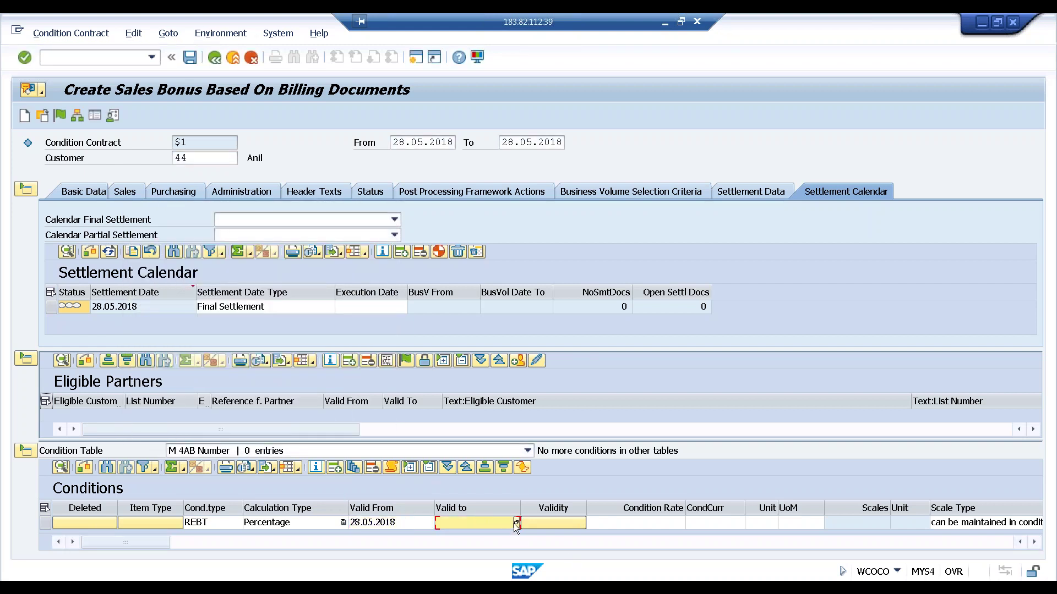
pyautogui.click(516, 524)
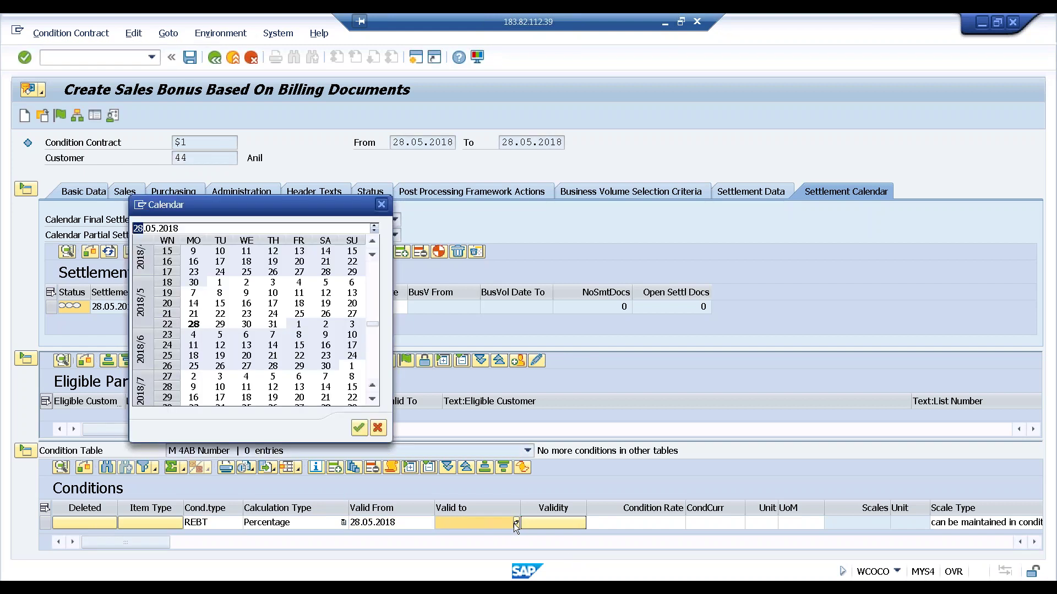
pyautogui.doubleClick(196, 324)
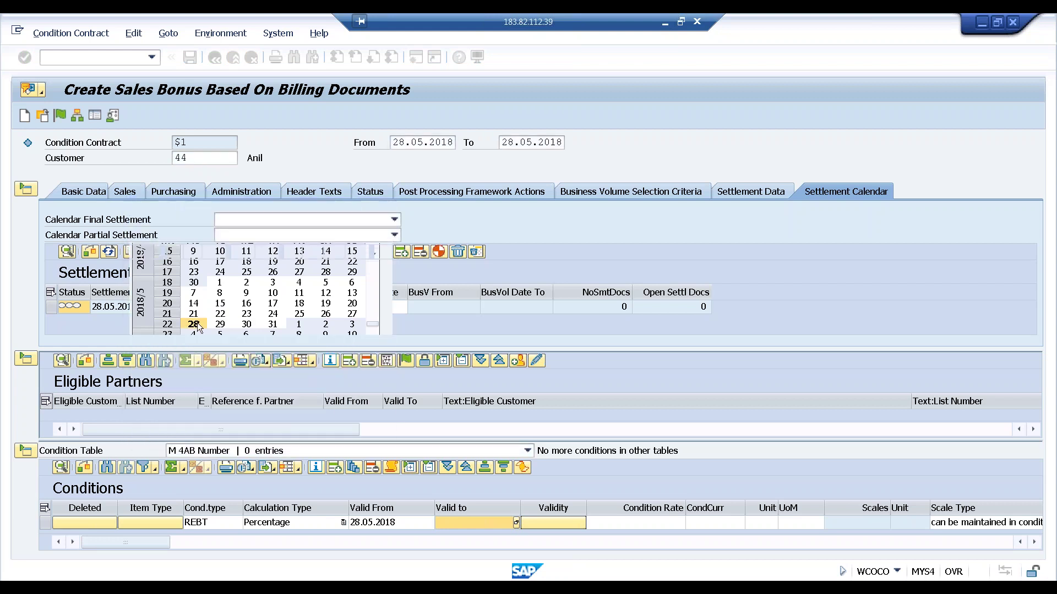
# Step: Set the REBT condition's rate to 5 with % as the condition currency
pyautogui.click(647, 520)
pyautogui.write('5')
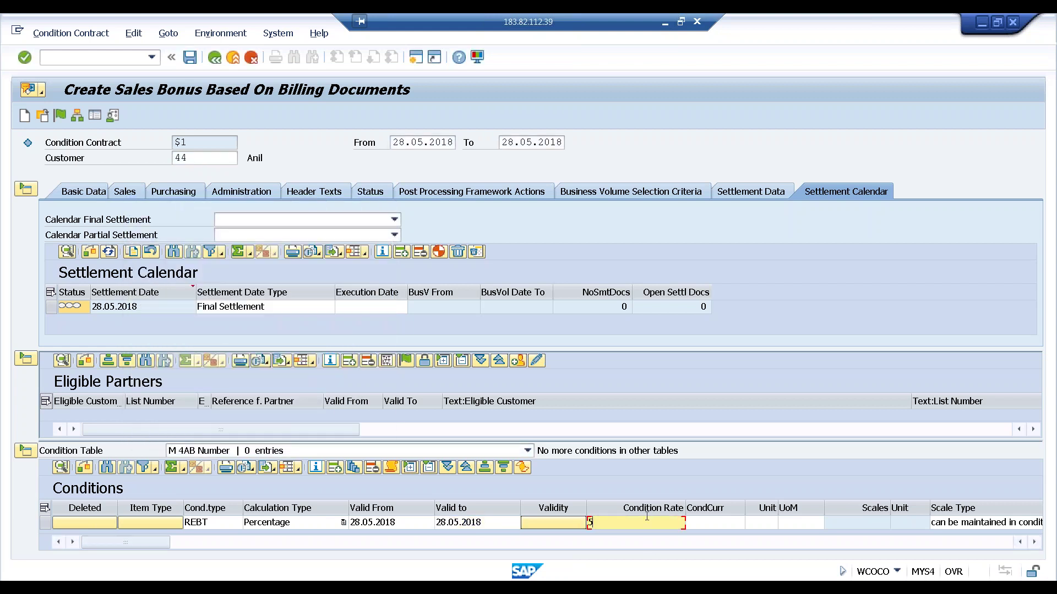
pyautogui.press('Tab')
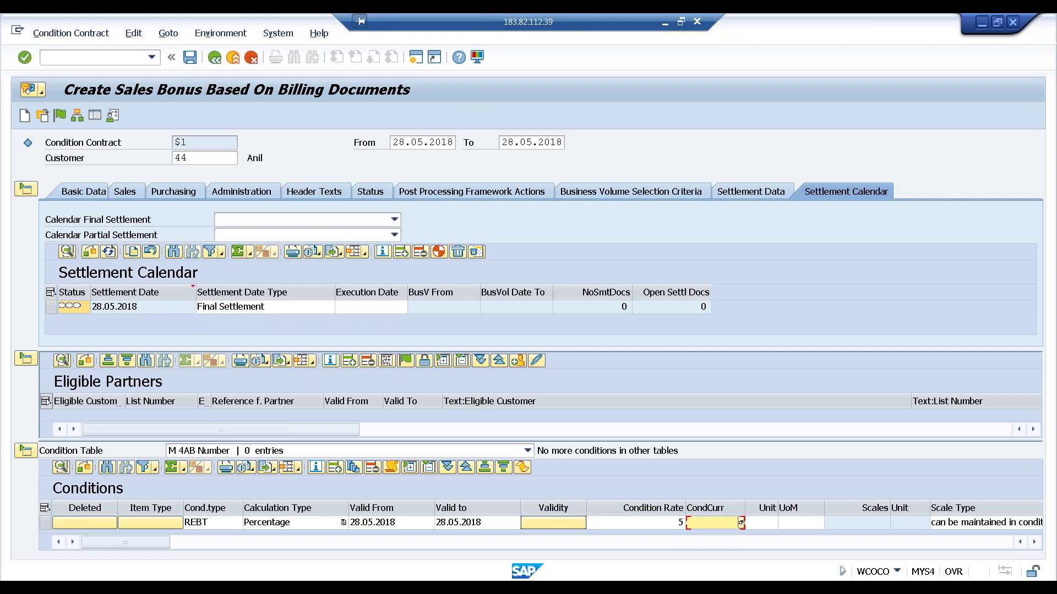
pyautogui.write('%')
pyautogui.press('Return')
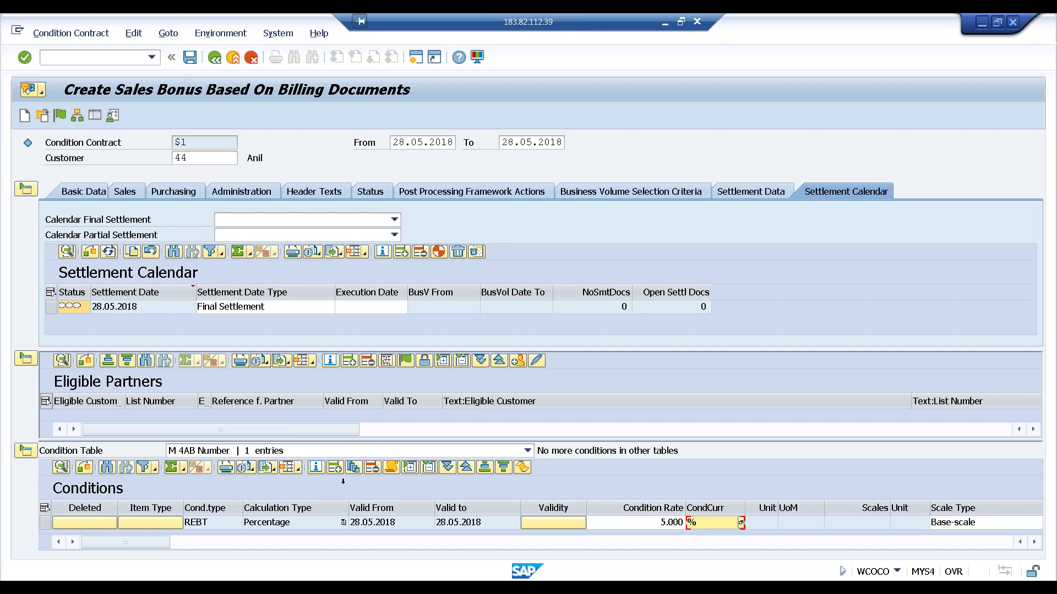
# Step: Add a condition line in condition table V 163 Number/Material with condition type DCHB, material 1015 and calculation type Percentage
pyautogui.click(526, 452)
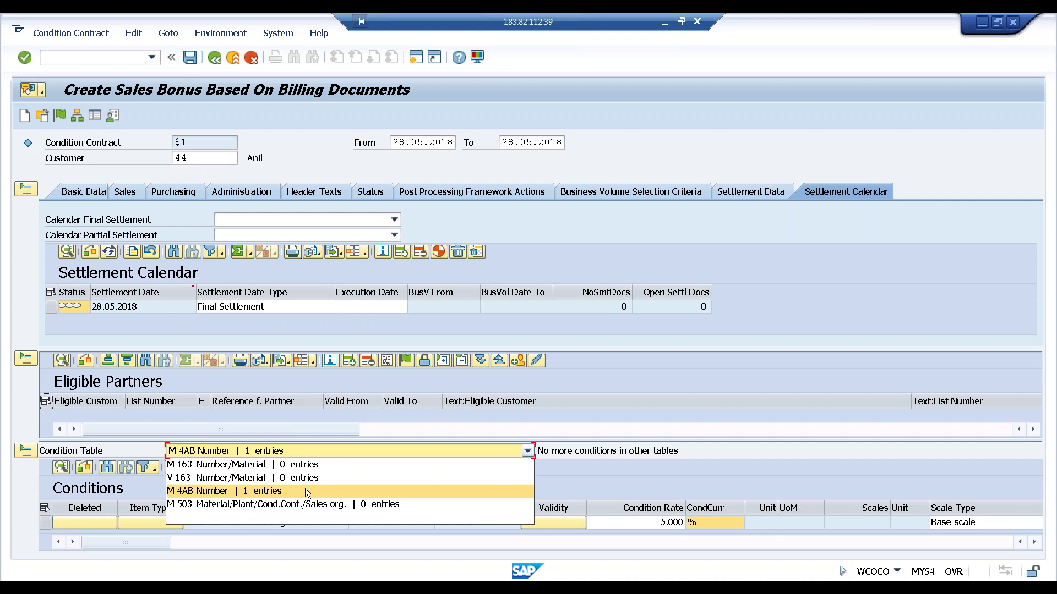
pyautogui.click(247, 482)
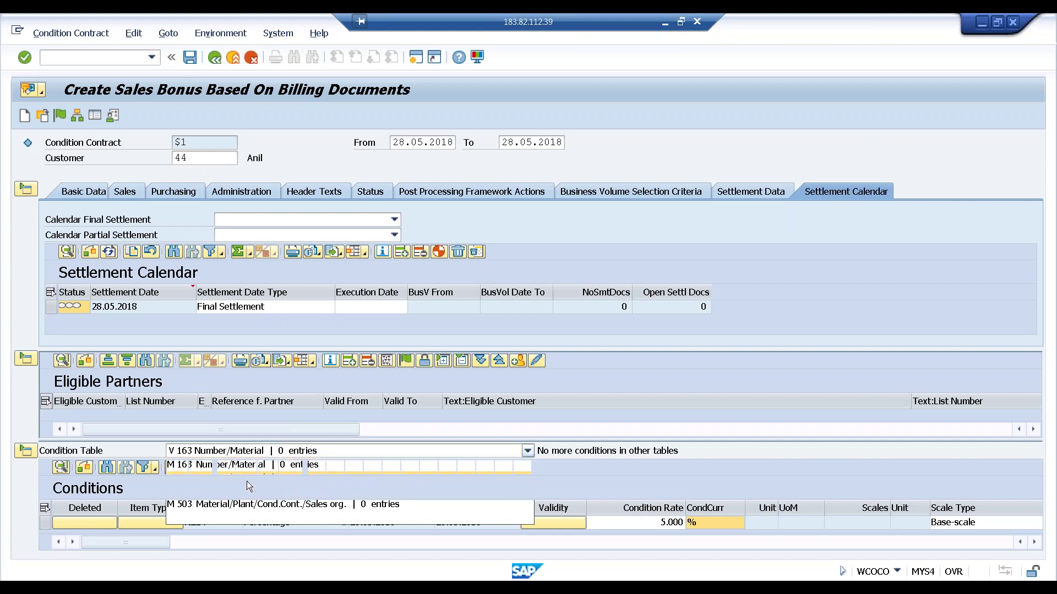
pyautogui.click(333, 468)
pyautogui.click(114, 522)
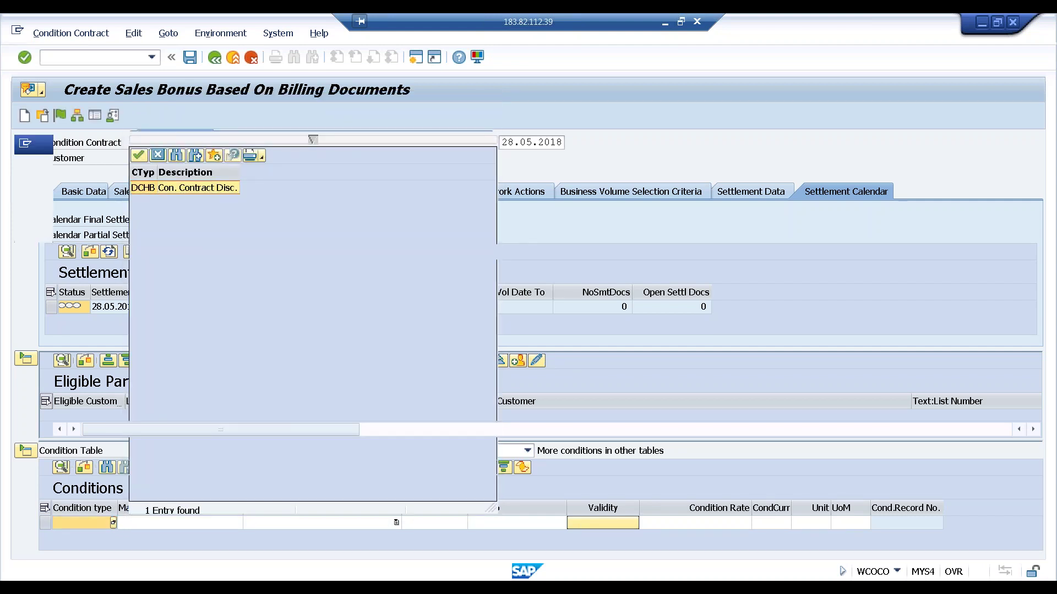
pyautogui.doubleClick(181, 188)
pyautogui.click(152, 521)
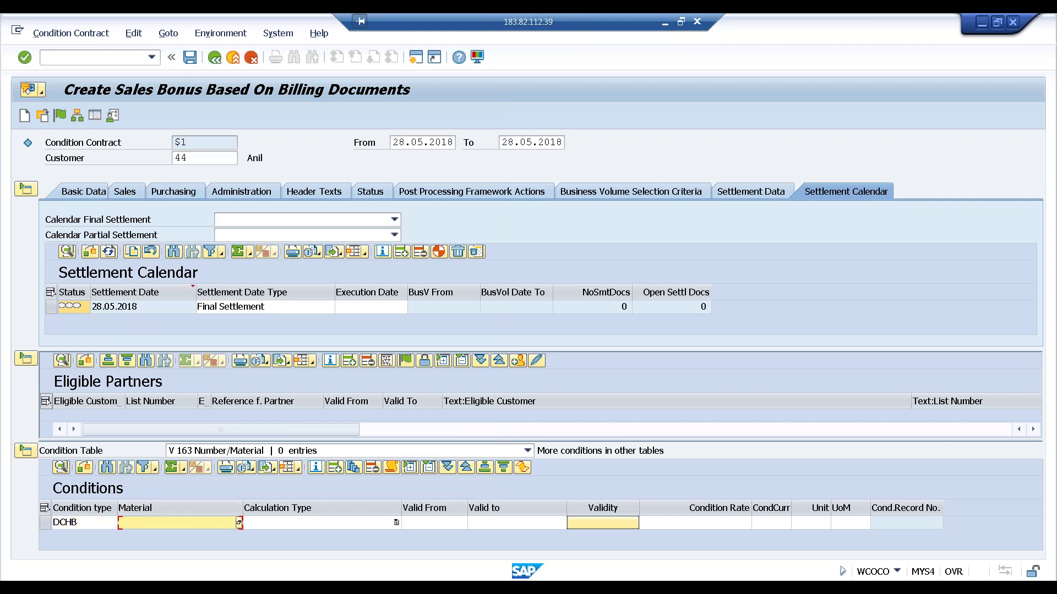
pyautogui.write('1015')
pyautogui.click(394, 524)
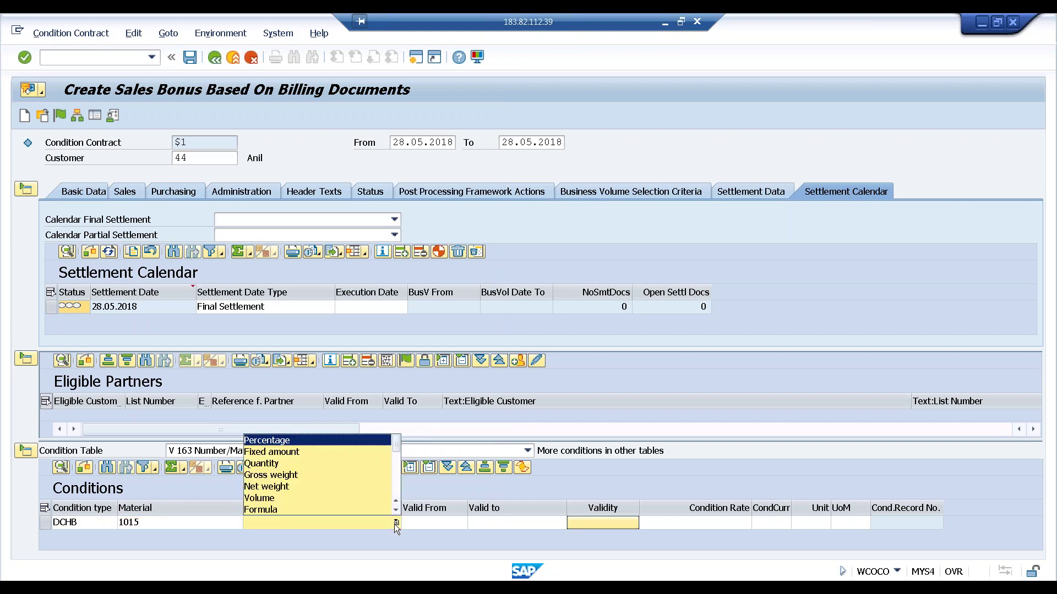
pyautogui.click(269, 441)
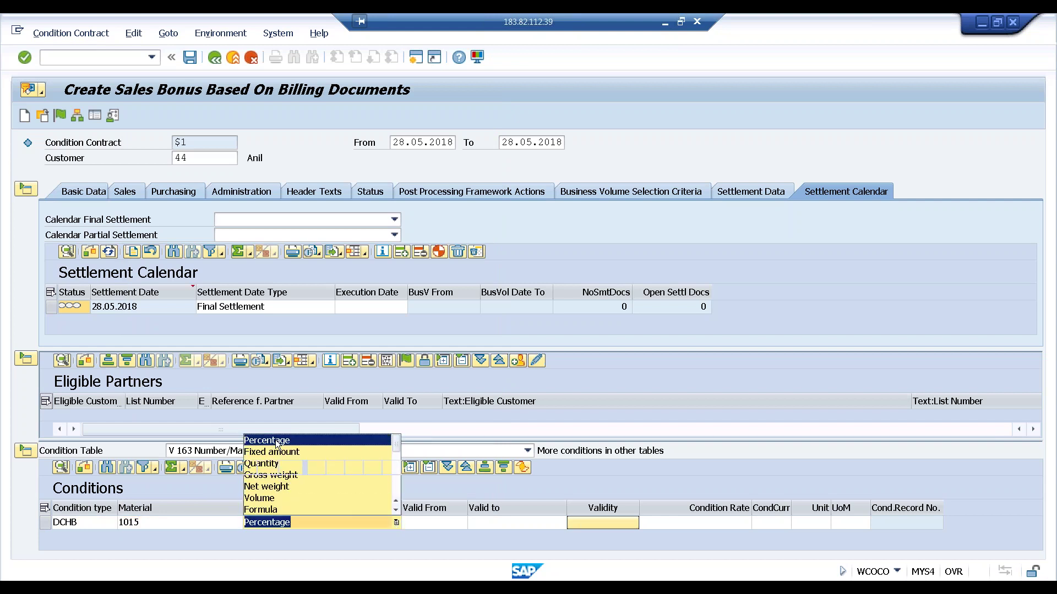
# Step: Set the DCHB condition's validity from 28.05.2018 to 28.05.2018
pyautogui.click(425, 524)
pyautogui.click(463, 522)
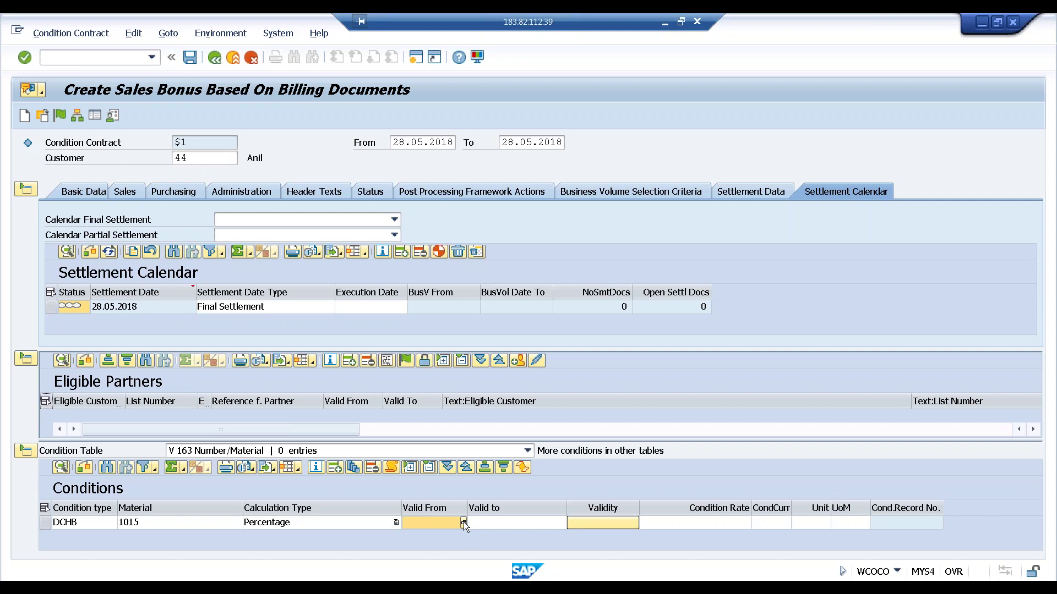
pyautogui.doubleClick(193, 324)
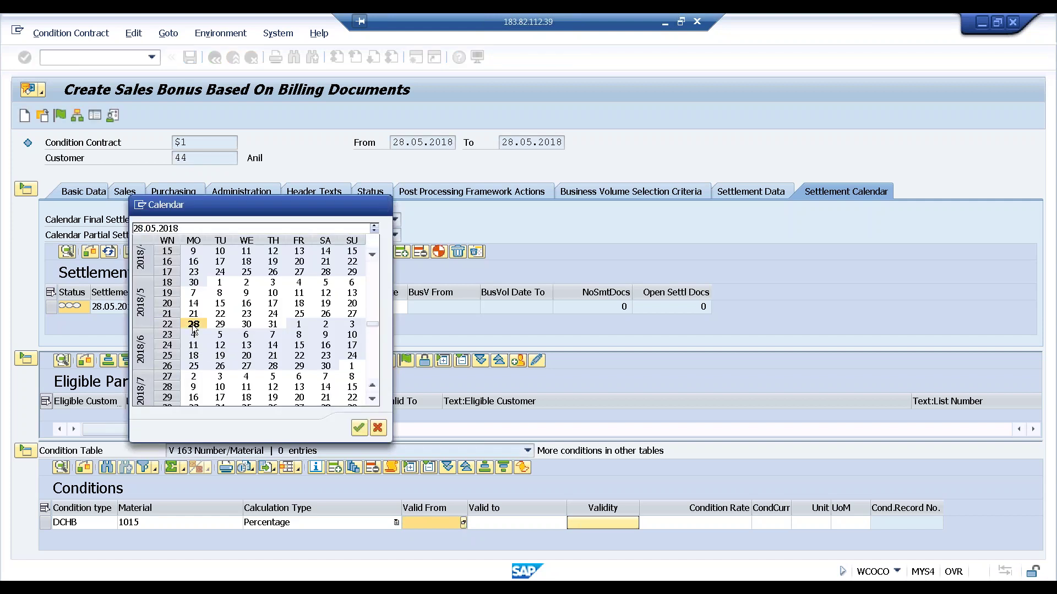
pyautogui.click(494, 524)
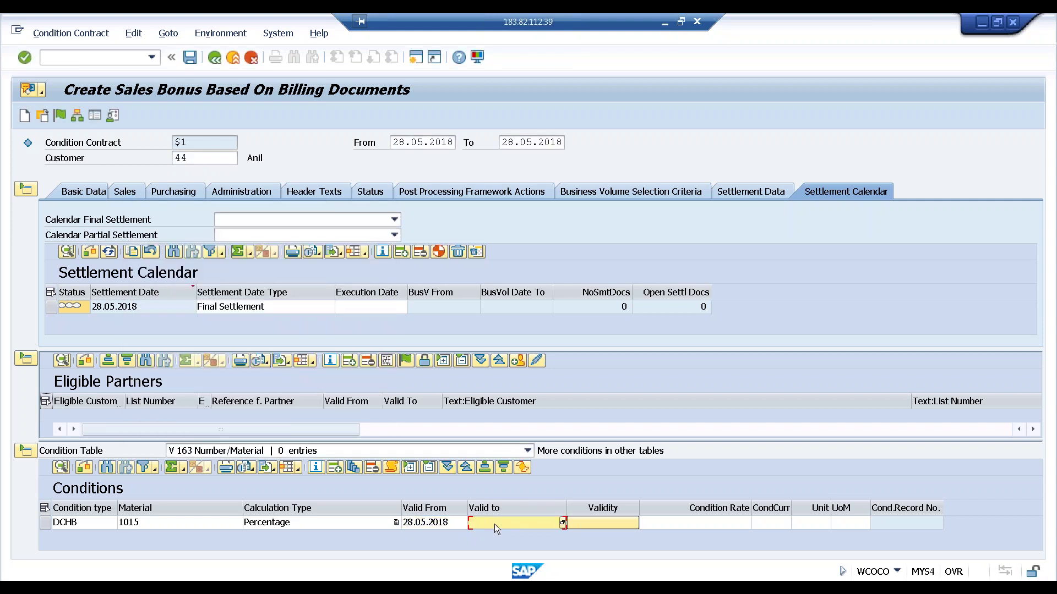
pyautogui.click(564, 523)
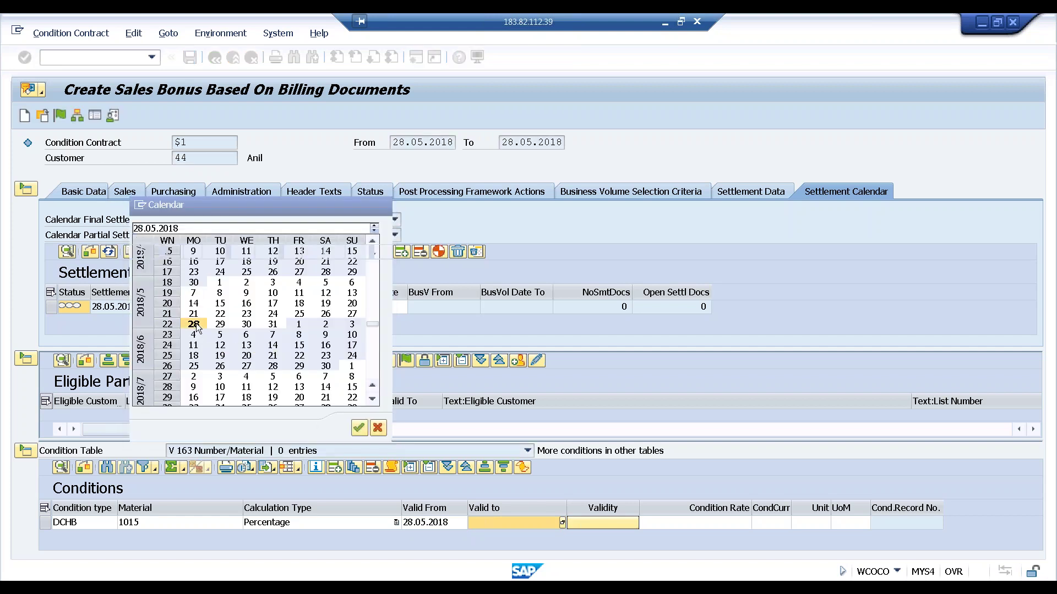
pyautogui.doubleClick(194, 325)
# Step: Set the DCHB condition's rate to 5 with % as the condition currency
pyautogui.click(738, 524)
pyautogui.write('5')
pyautogui.click(769, 520)
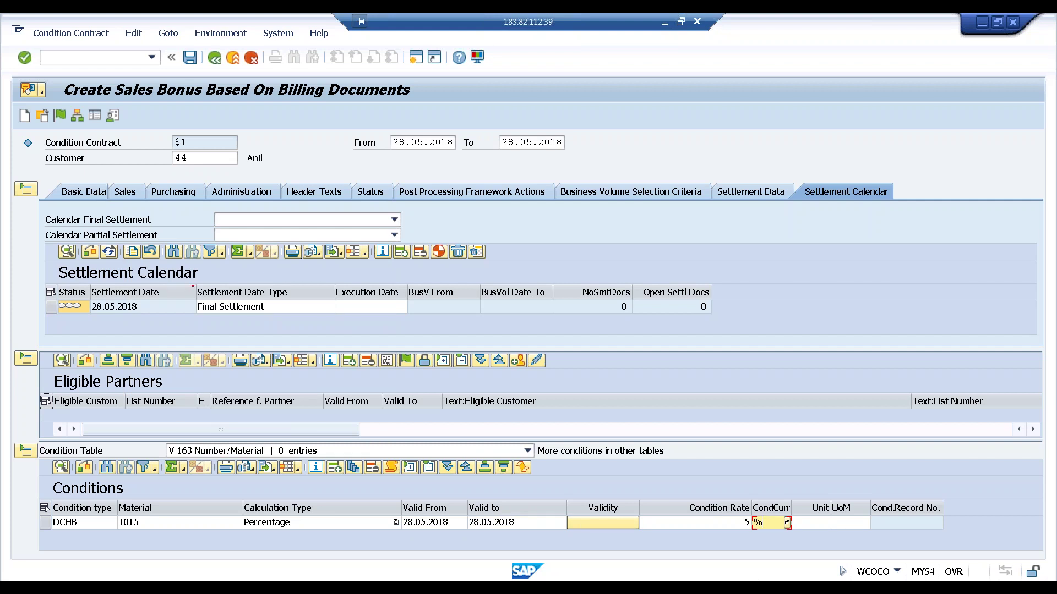
# Step: Confirm the DCHB condition line and save the sales bonus condition contract
pyautogui.press('Return')
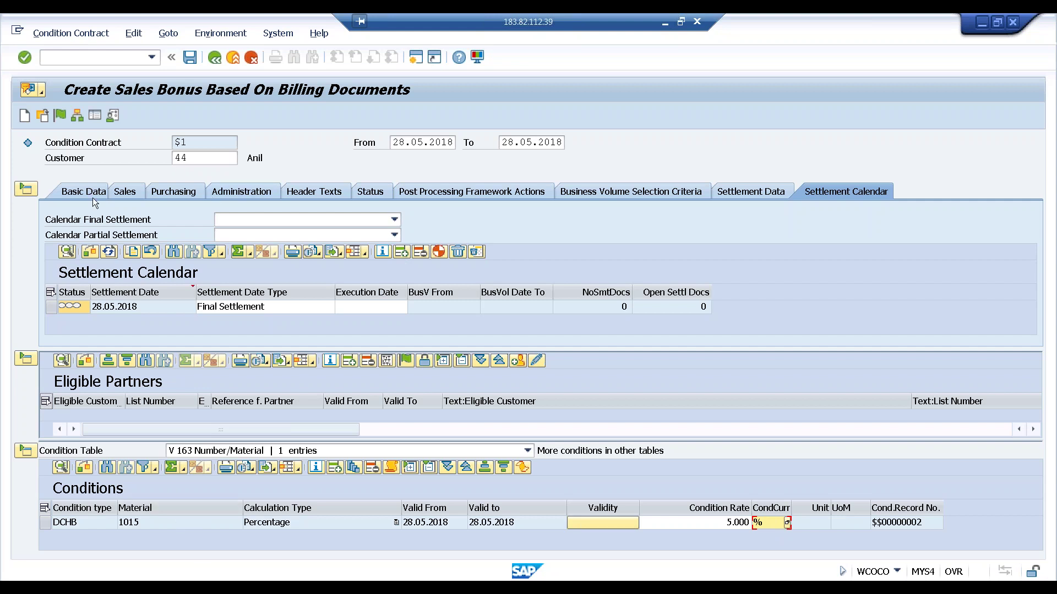
pyautogui.click(189, 56)
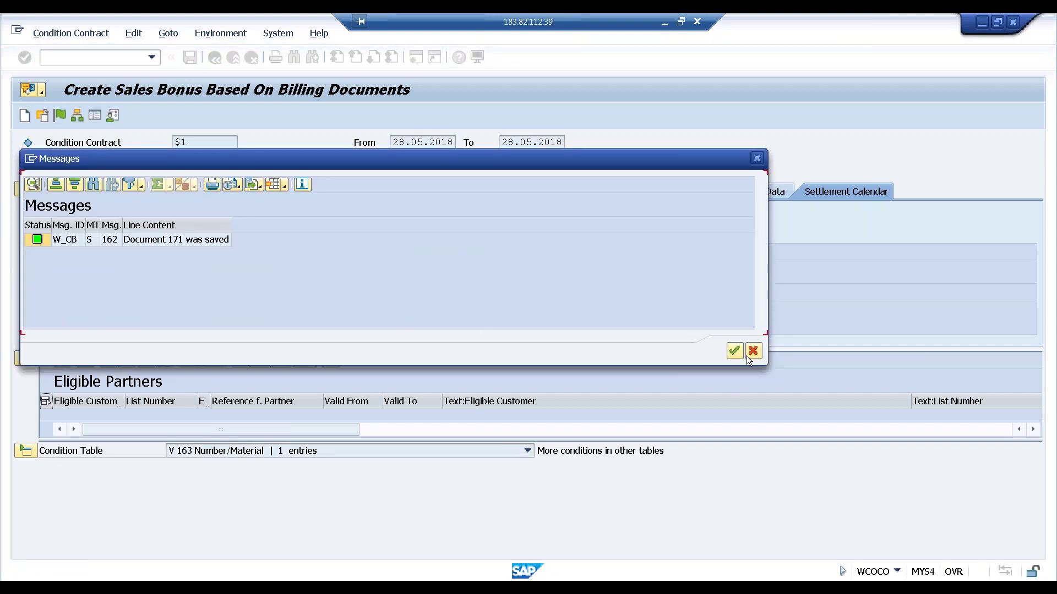
pyautogui.click(733, 351)
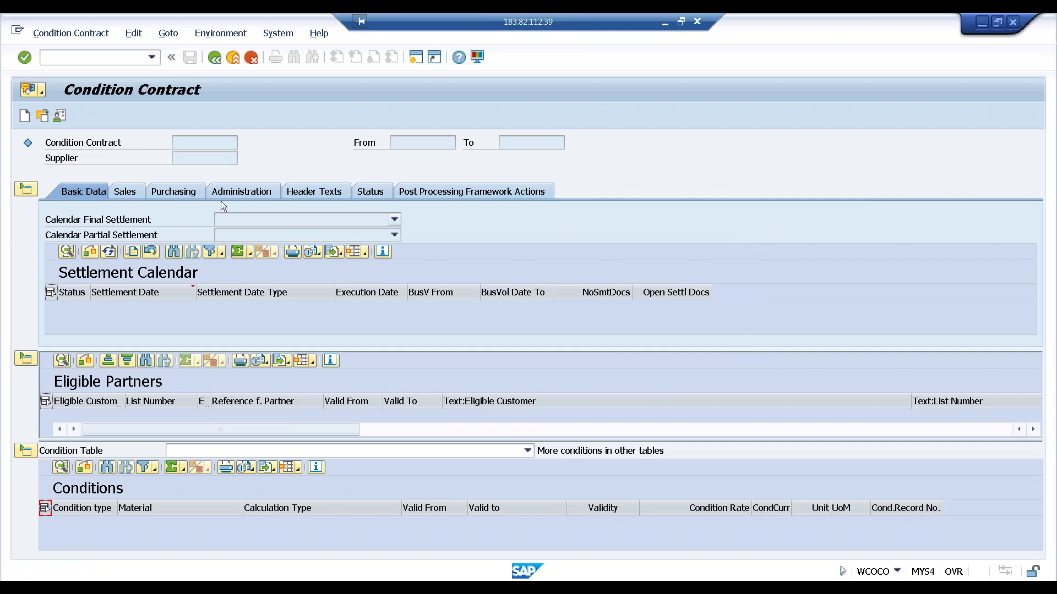
# Step: Open the condition contract just saved and check its activation status
pyautogui.click(44, 114)
pyautogui.click(346, 290)
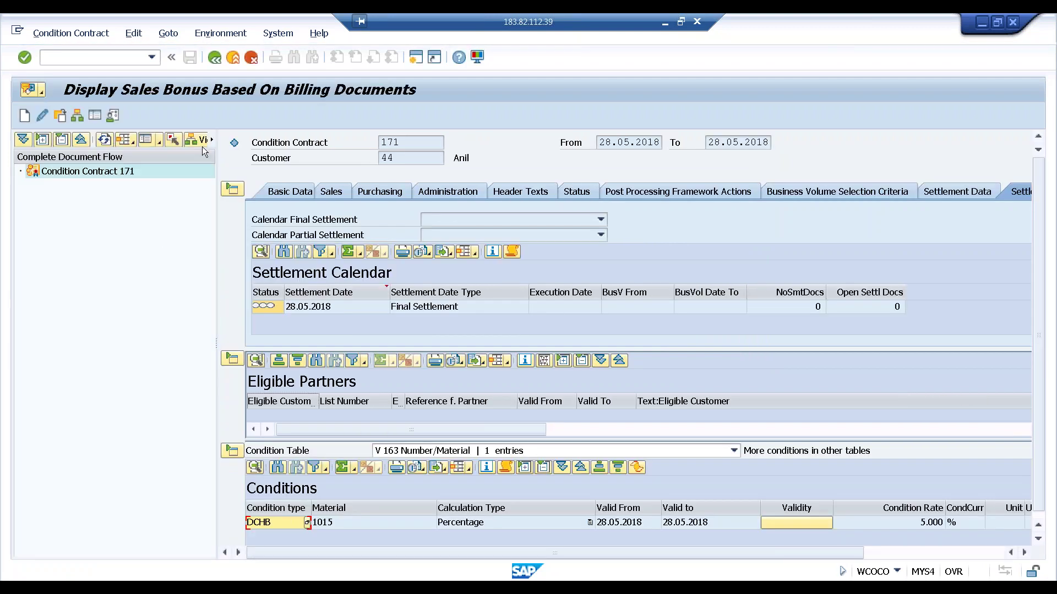
pyautogui.moveTo(234, 148)
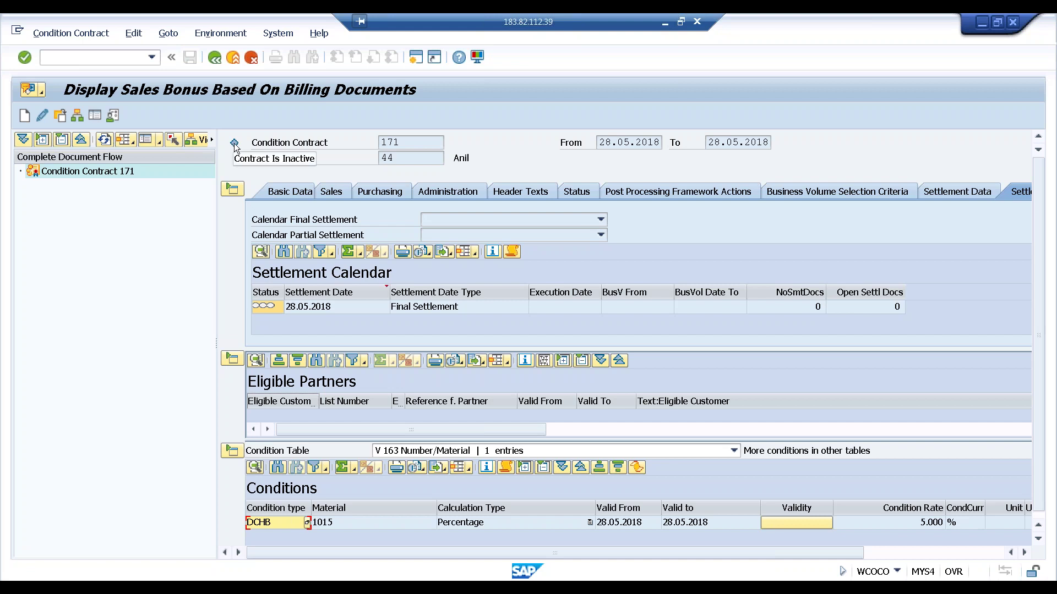
# Step: Switch the condition contract to change mode, release it and save the document
pyautogui.click(41, 111)
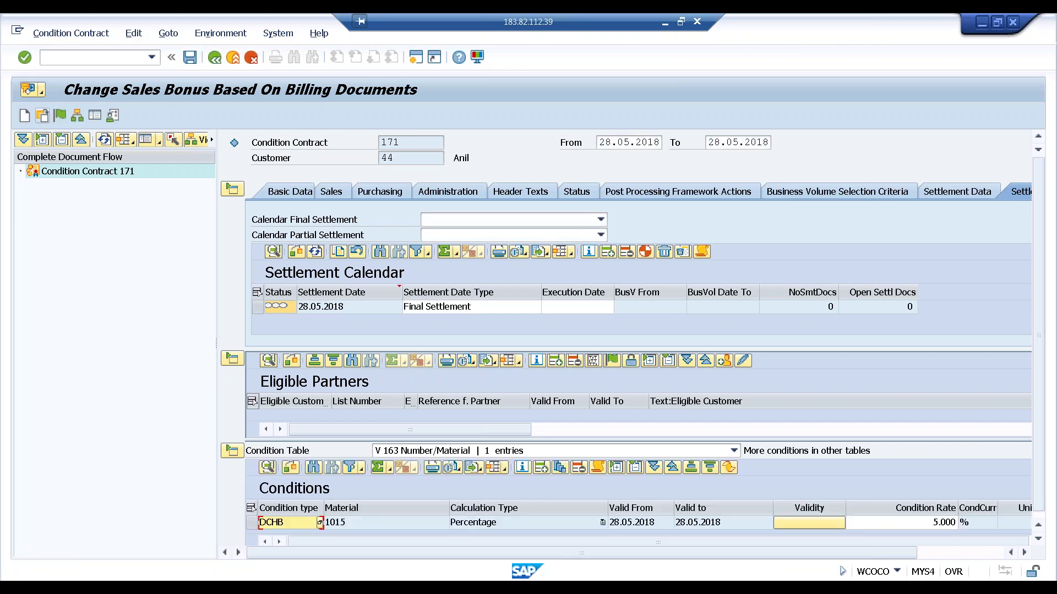
pyautogui.click(59, 108)
pyautogui.click(190, 56)
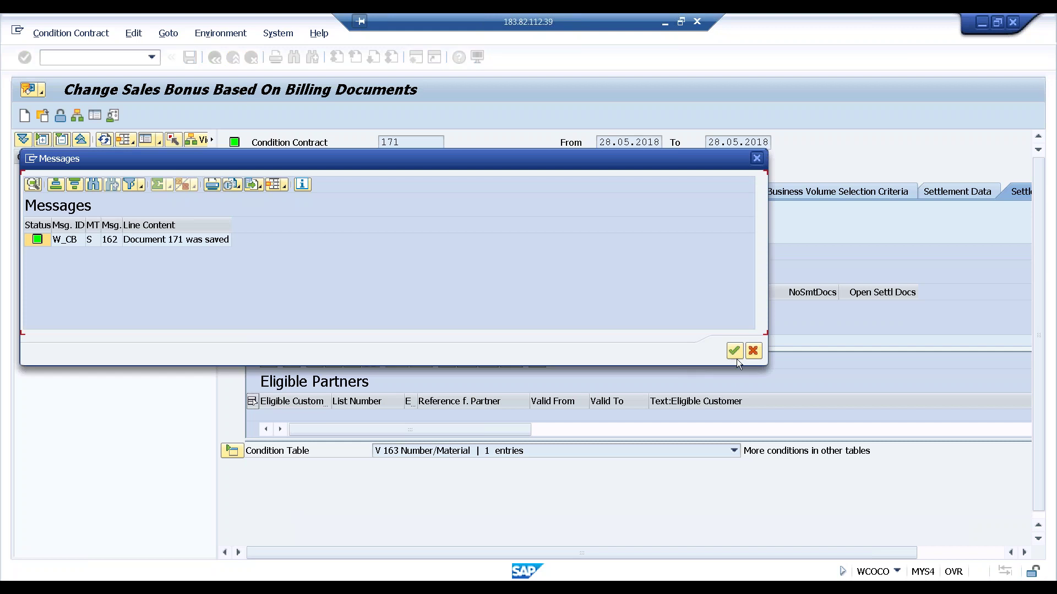
pyautogui.click(732, 353)
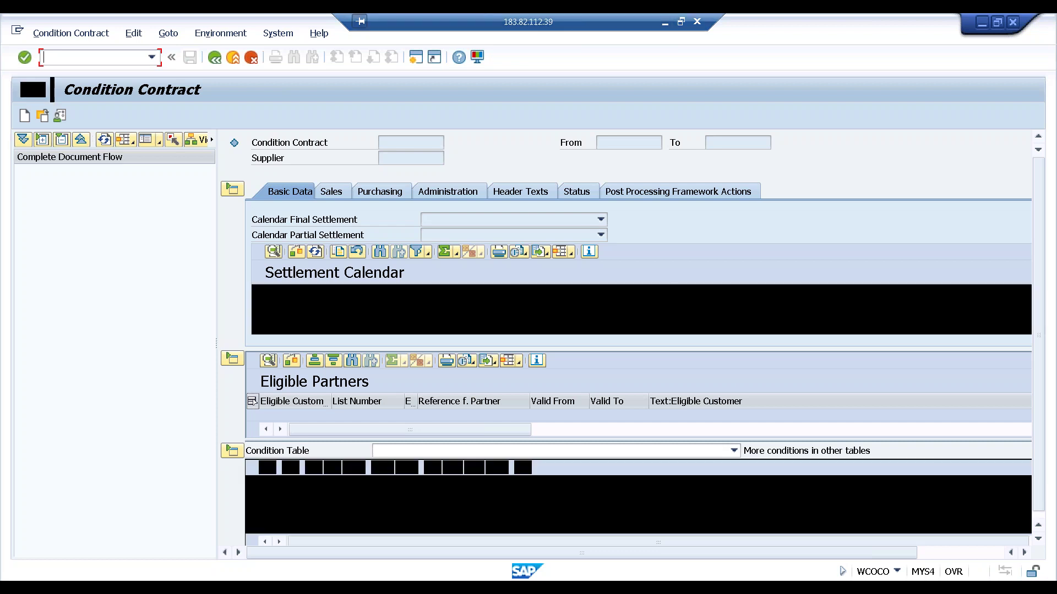
# Step: Leave the condition contract while staying logged on and start transaction WB2R_SC
pyautogui.click(234, 61)
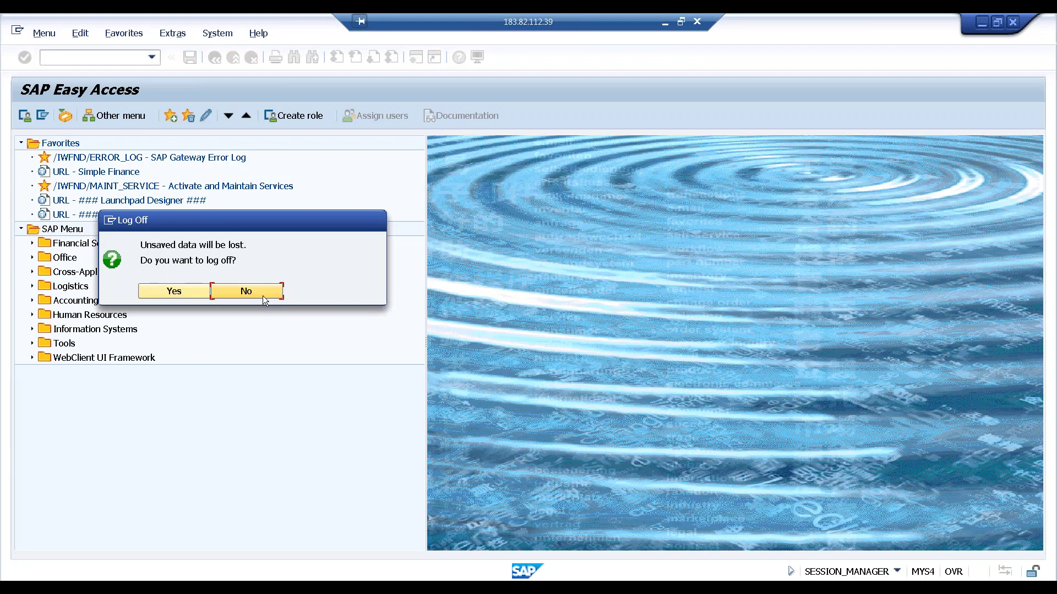
pyautogui.click(263, 296)
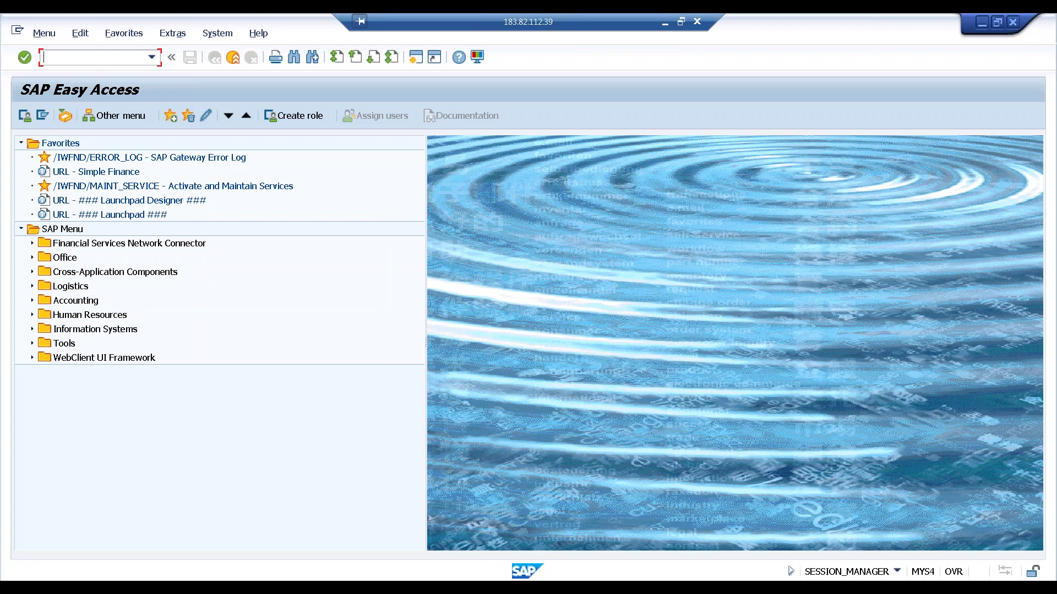
pyautogui.write('WB2R_SC')
pyautogui.press('Return')
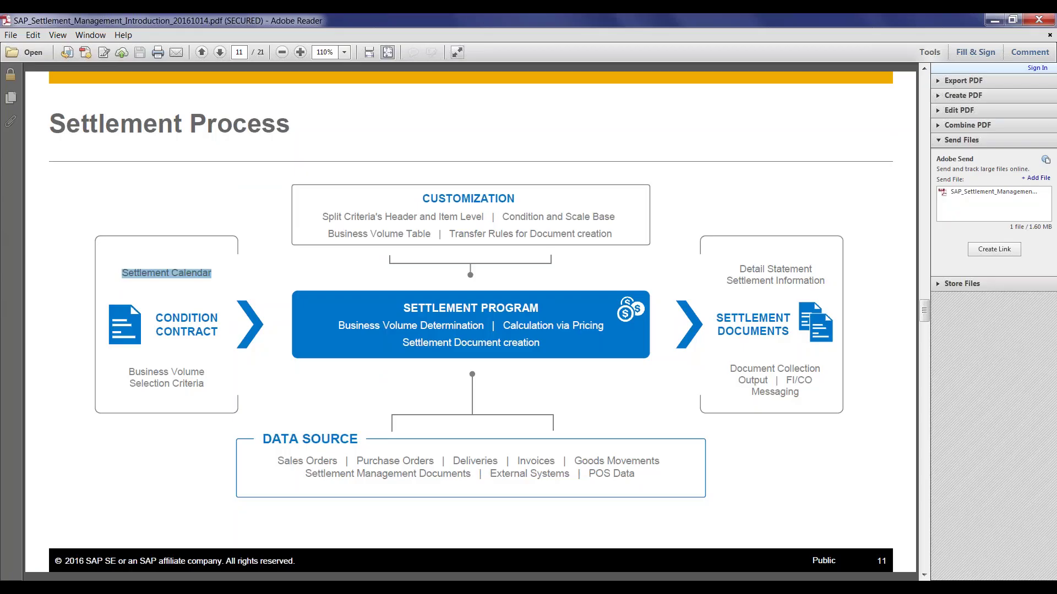
# Step: Switch to Adobe Reader and examine the condition contract, selection criteria, calendar and settlement program parts of the Settlement Process diagram
pyautogui.moveTo(154, 315); pyautogui.dragTo(226, 332)
pyautogui.moveTo(209, 383); pyautogui.dragTo(129, 374)
pyautogui.moveTo(210, 273); pyautogui.dragTo(126, 271)
pyautogui.moveTo(404, 309); pyautogui.dragTo(534, 306)
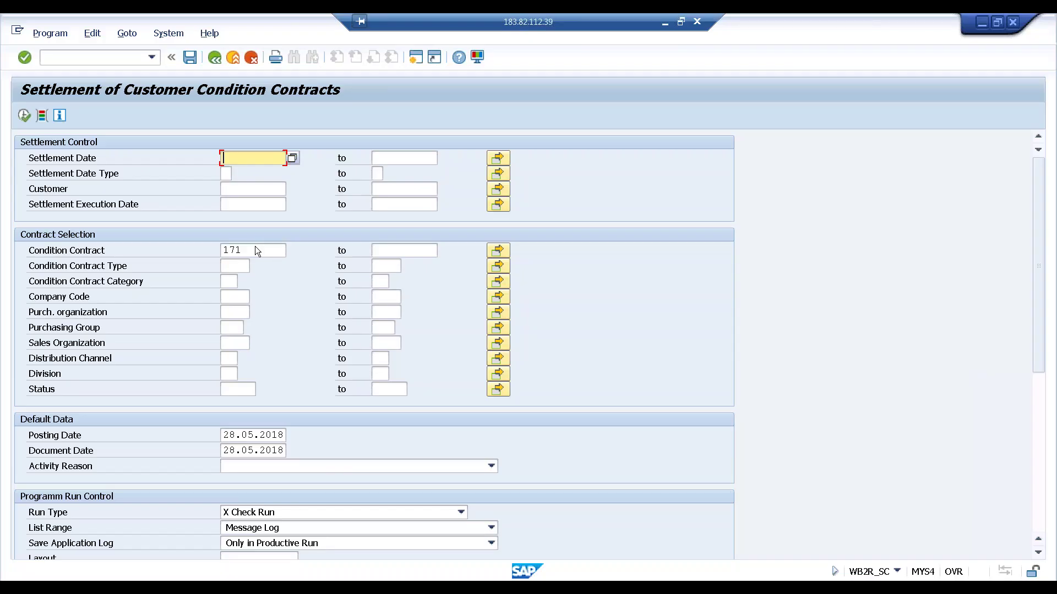
# Step: Back in SAP, set the settlement's run type to S Simulation and the settlement date to 28.05.2018
pyautogui.click(460, 511)
pyautogui.click(279, 557)
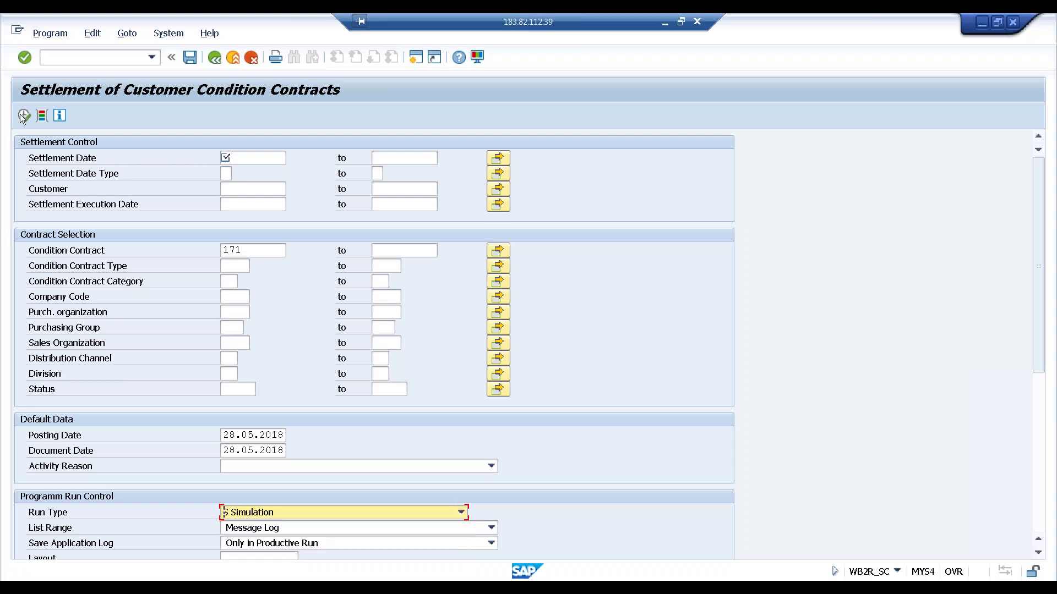
pyautogui.click(259, 158)
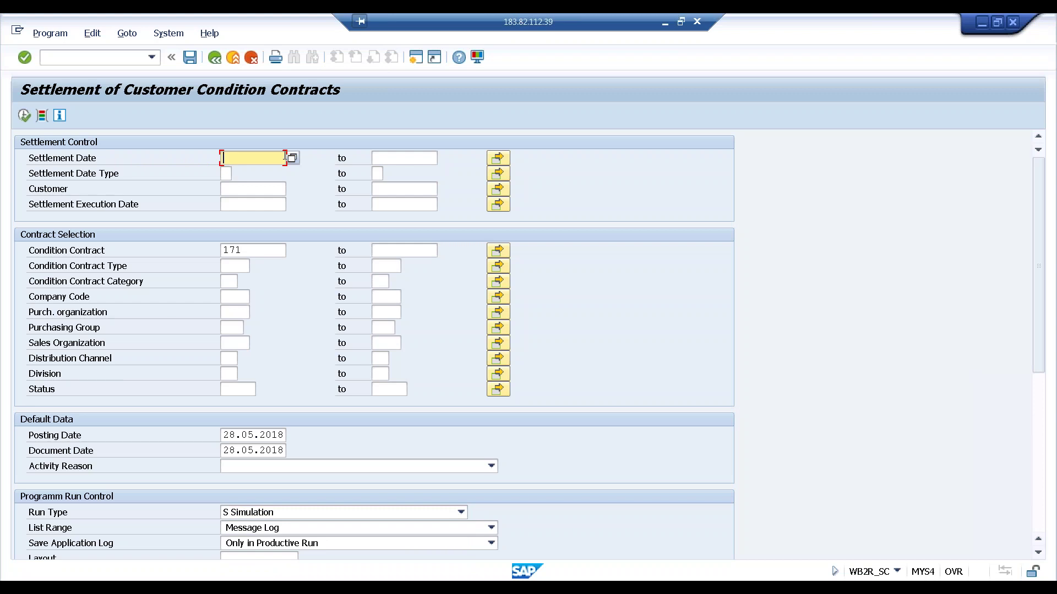
pyautogui.click(291, 157)
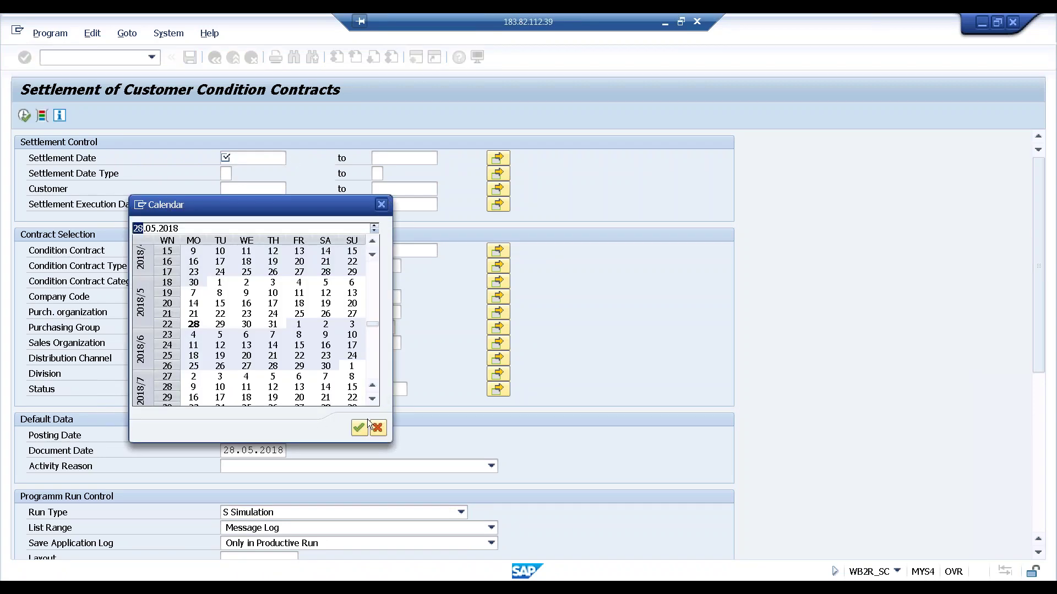
pyautogui.doubleClick(193, 324)
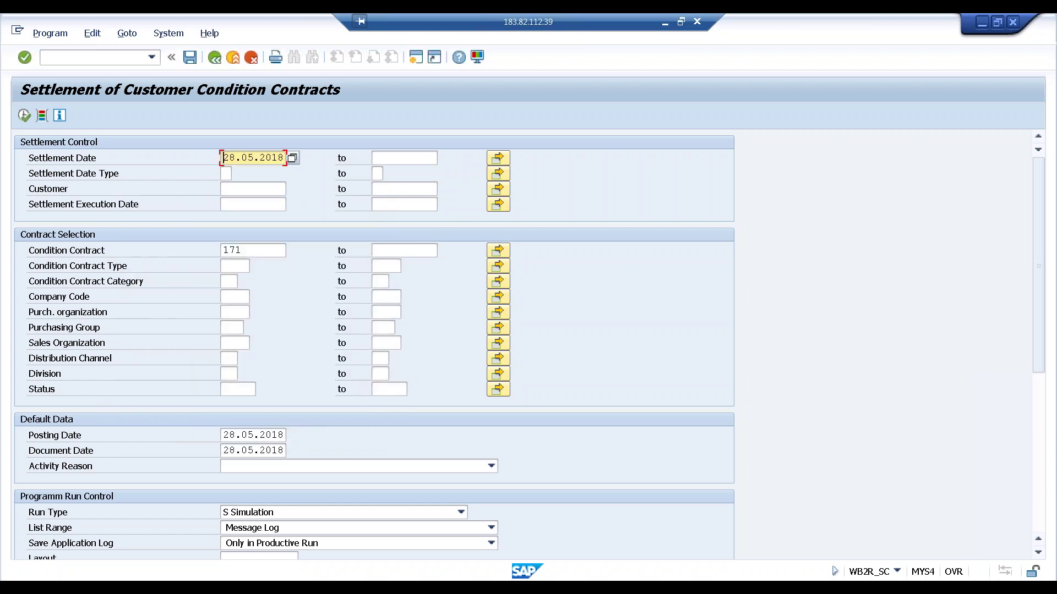
# Step: Execute the condition contract settlement and examine each message in its settlement log
pyautogui.click(24, 116)
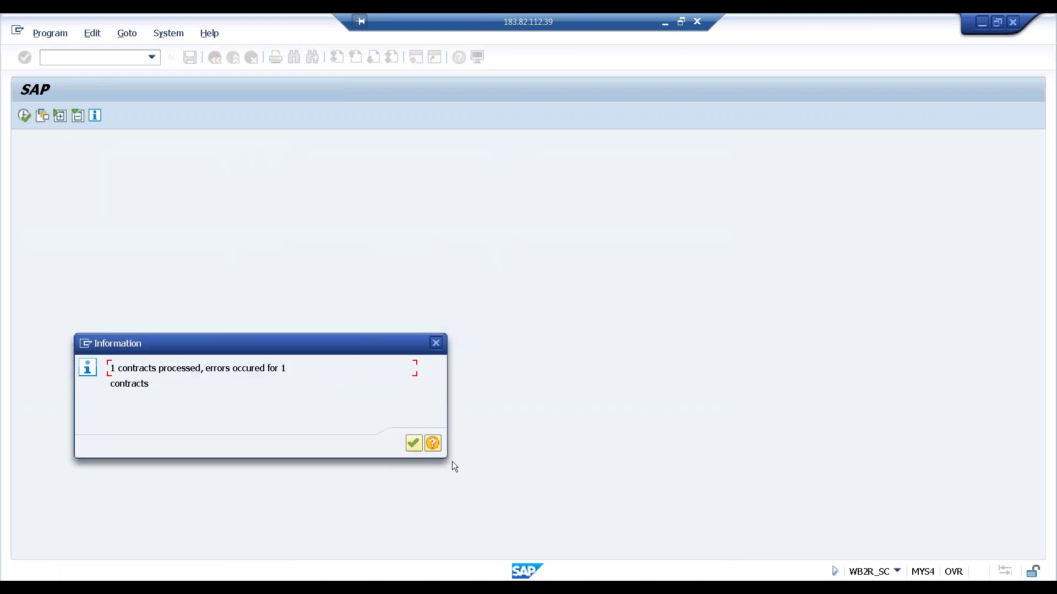
pyautogui.click(416, 444)
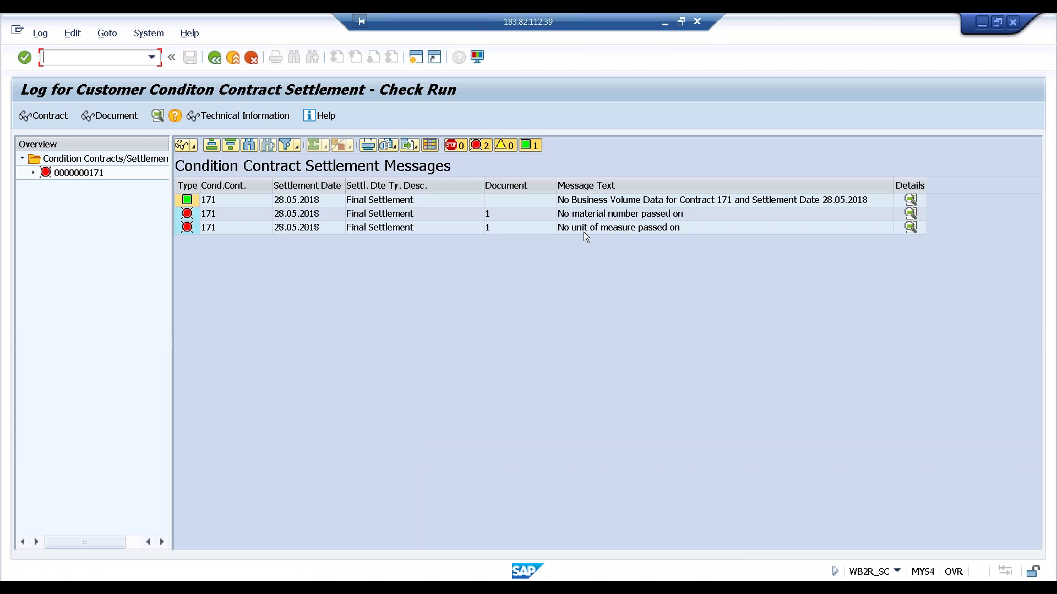
pyautogui.click(598, 202)
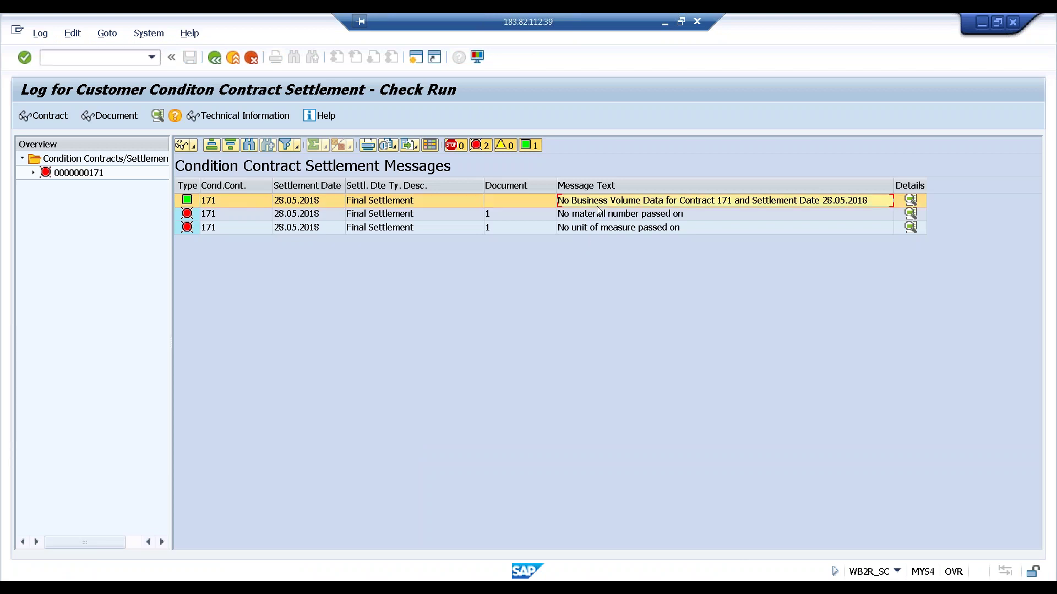
pyautogui.click(595, 216)
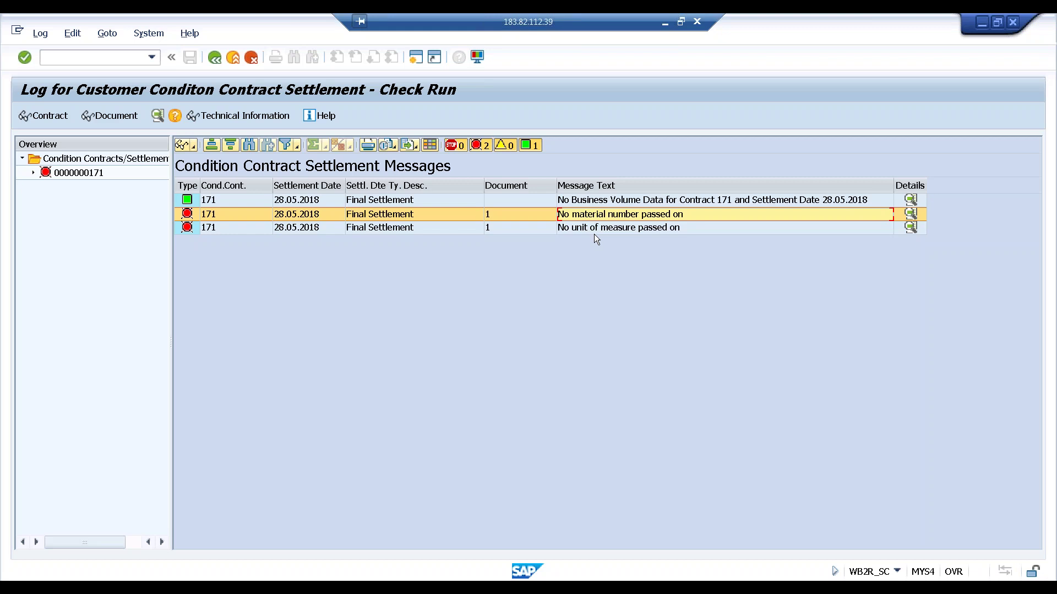
pyautogui.click(594, 233)
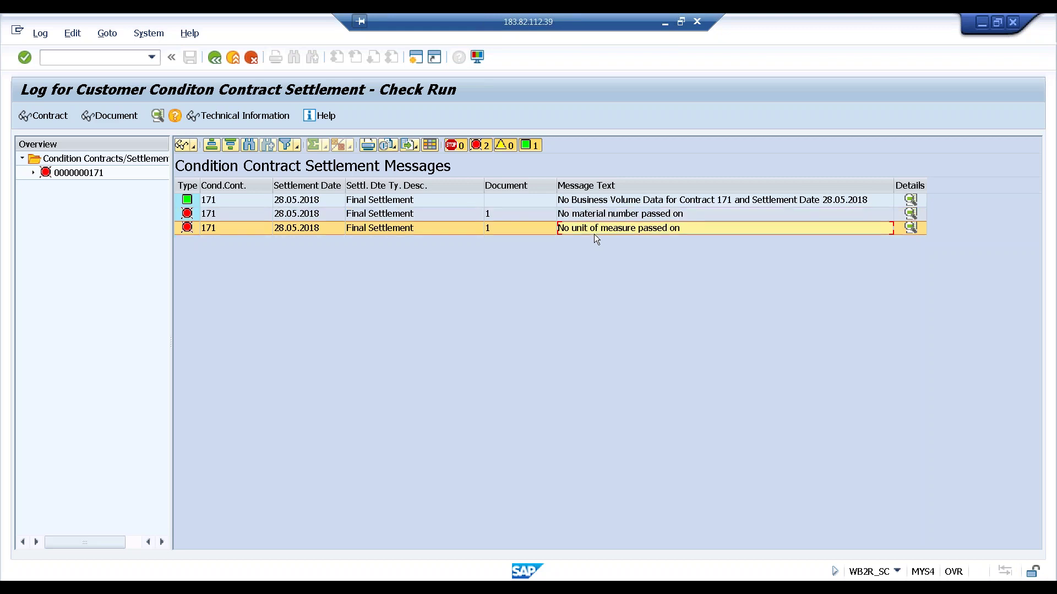
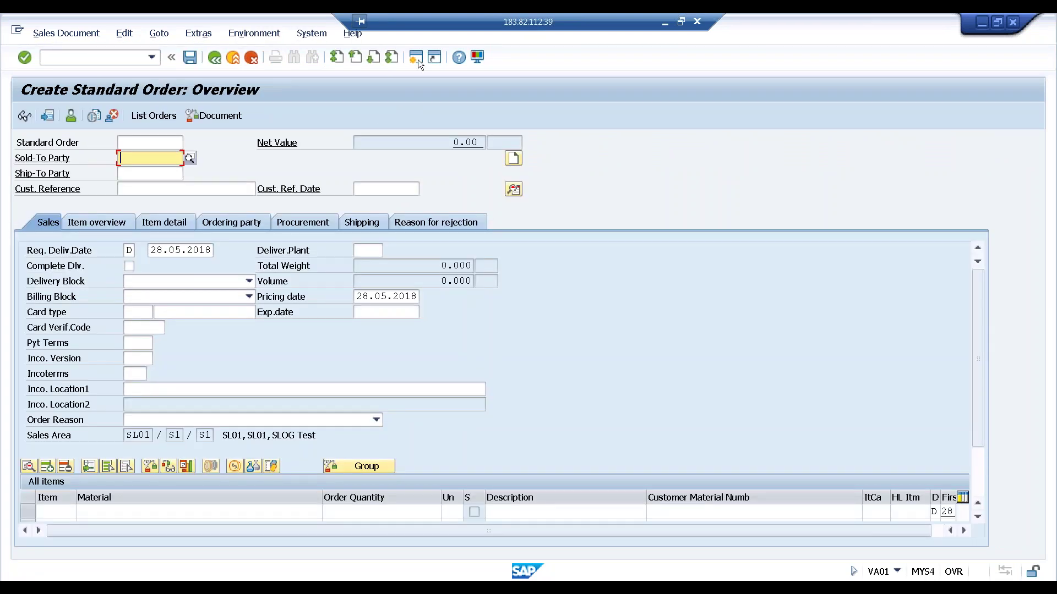
# Step: Open a new SAP session from the standard order and start transaction BP in it
pyautogui.click(416, 58)
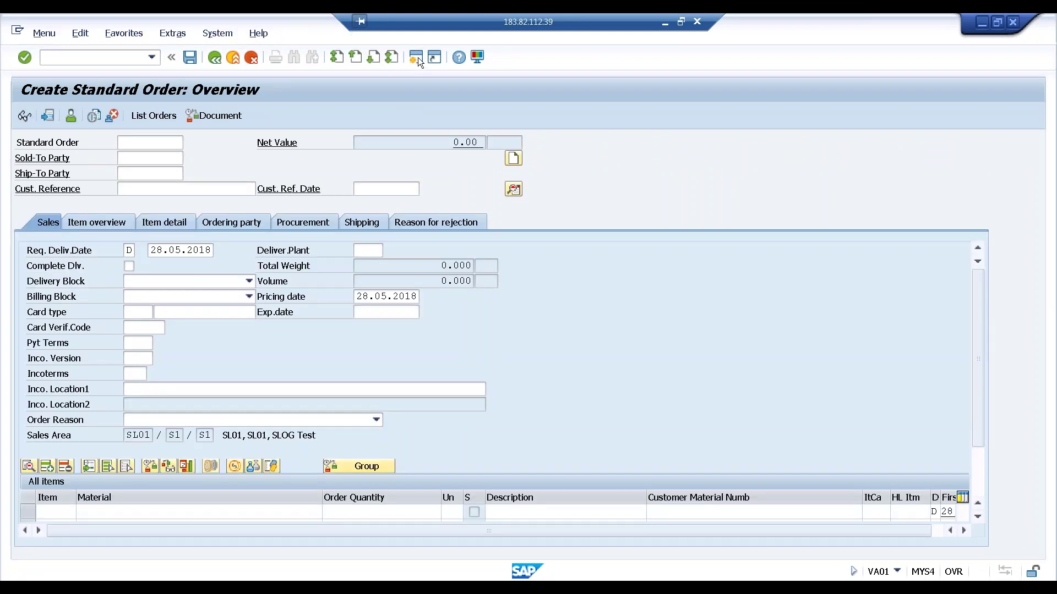
pyautogui.write('bp')
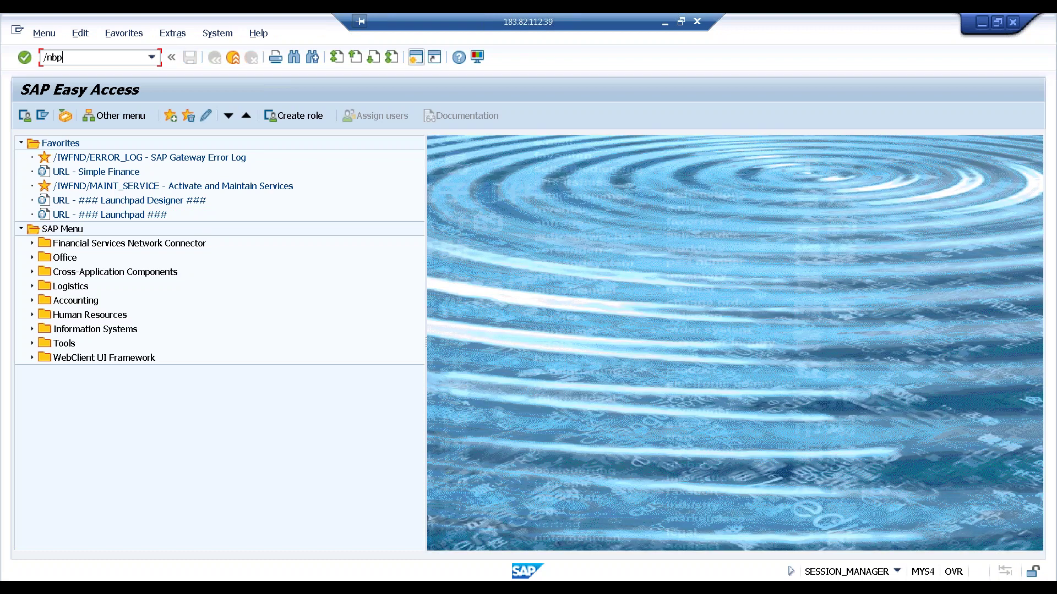
pyautogui.press('Return')
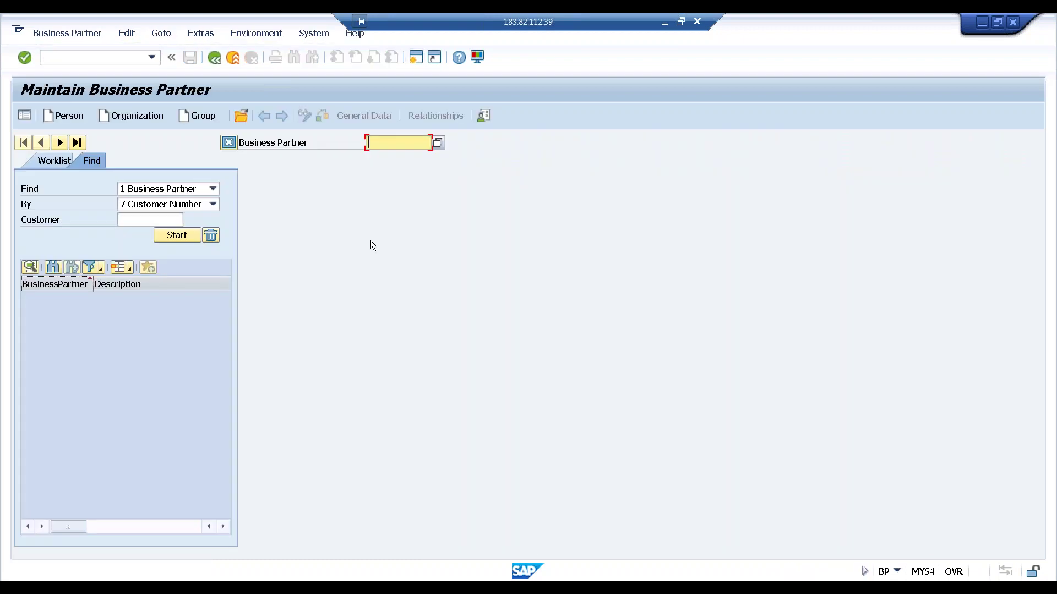
# Step: Find the business partner by its customer number and display its record
pyautogui.click(136, 214)
pyautogui.write('44')
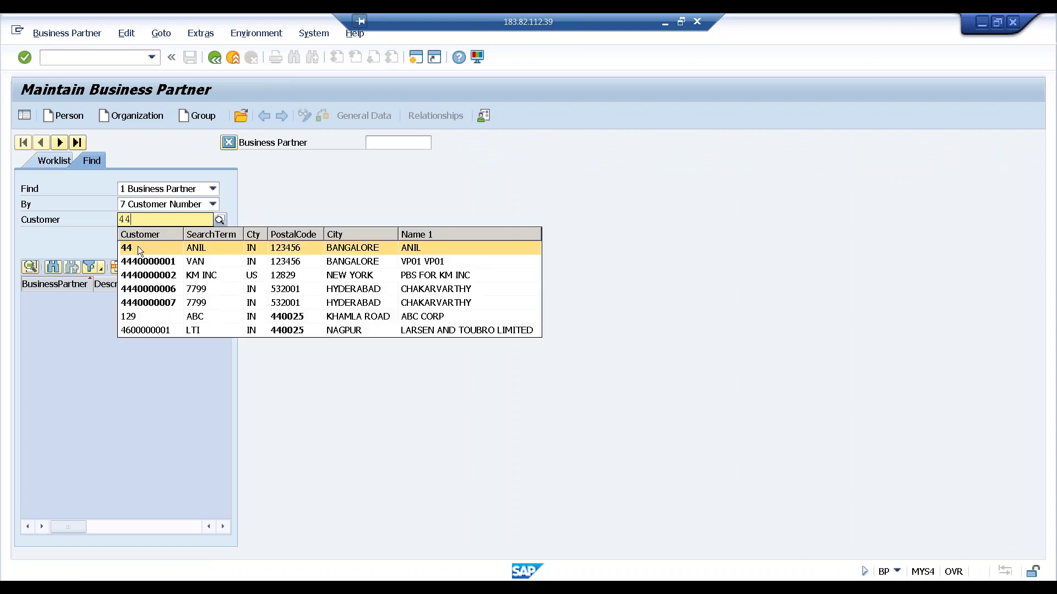
pyautogui.click(138, 246)
pyautogui.click(184, 236)
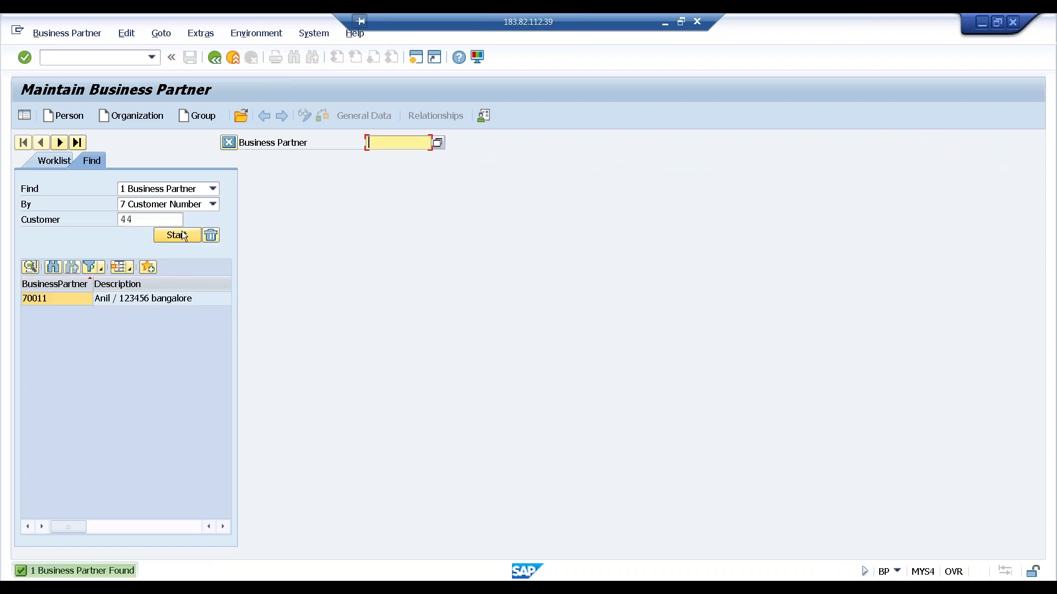
pyautogui.click(173, 299)
pyautogui.doubleClick(173, 298)
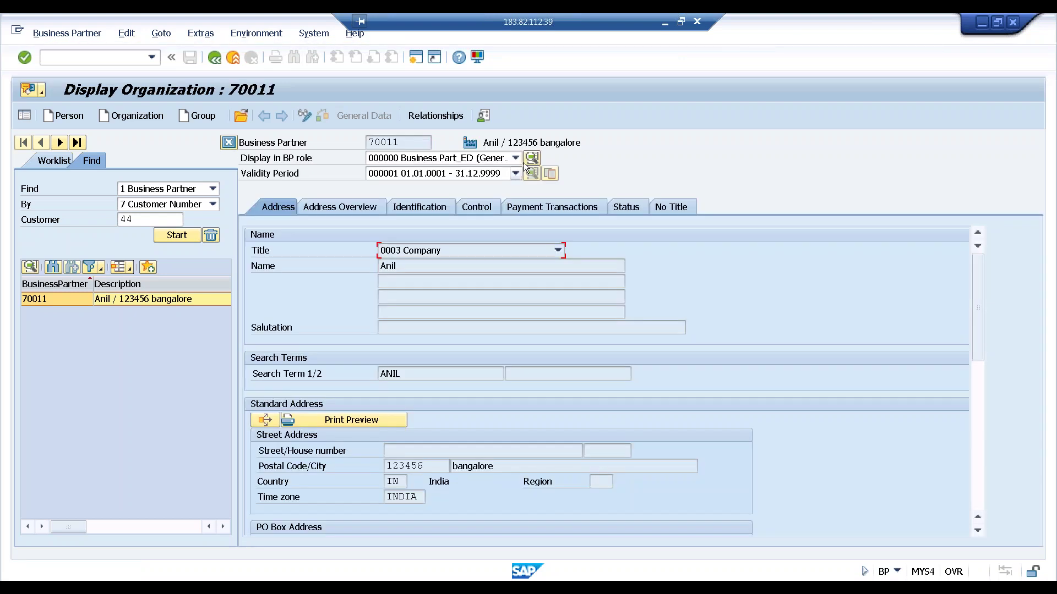
# Step: Display the business partner in role UKM000 SAP Credit Management and open its credit segment data
pyautogui.click(515, 158)
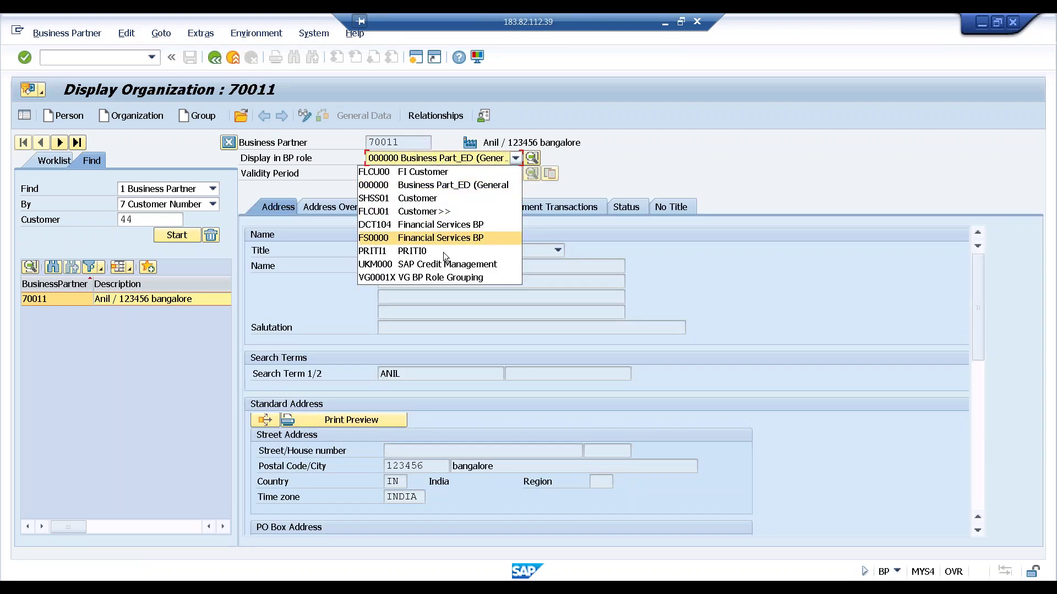
pyautogui.click(430, 265)
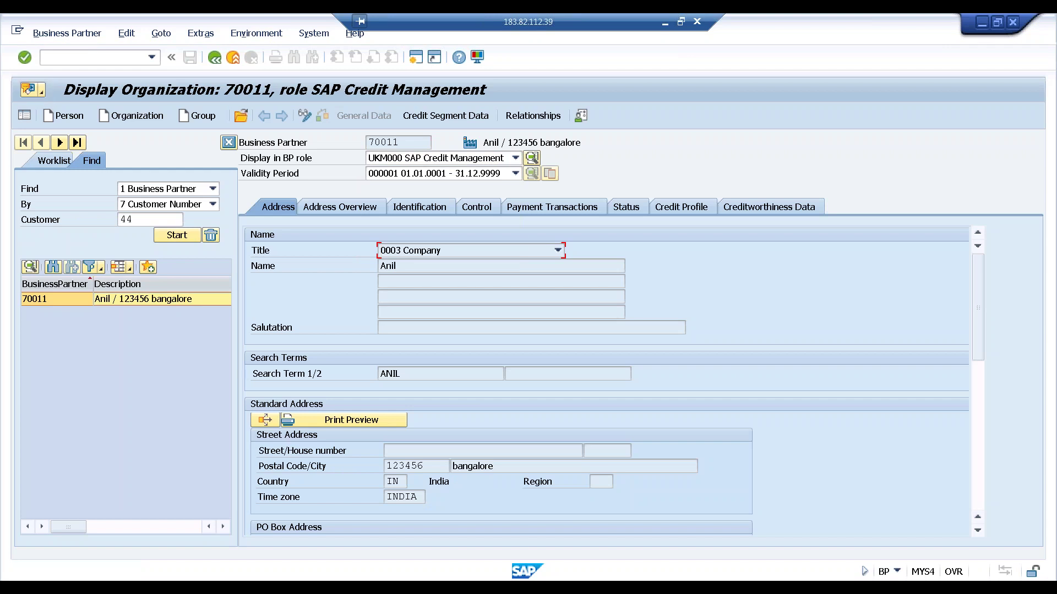
pyautogui.click(475, 117)
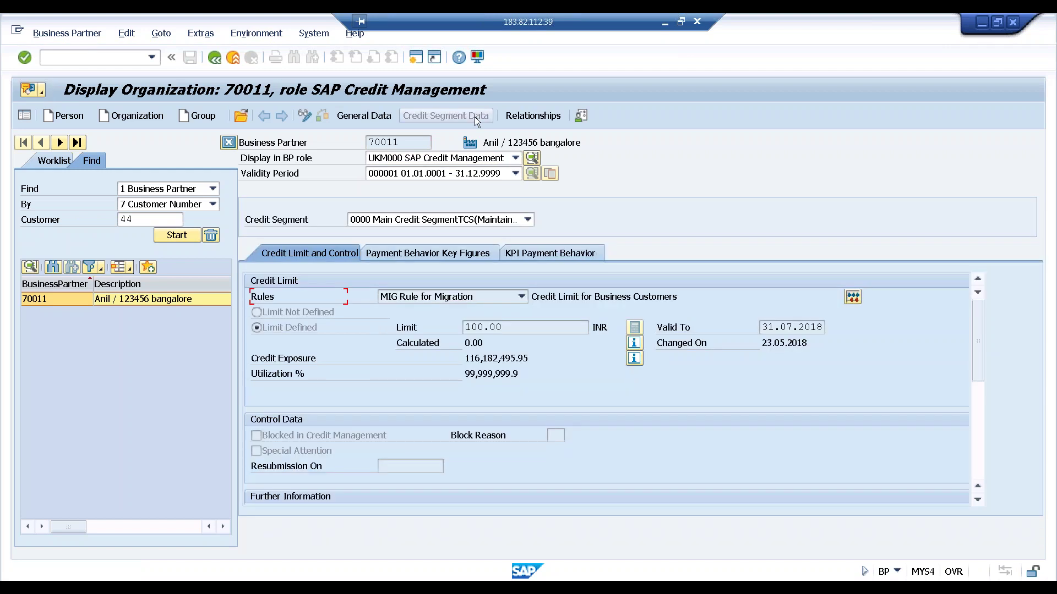
pyautogui.click(77, 34)
pyautogui.press('Escape')
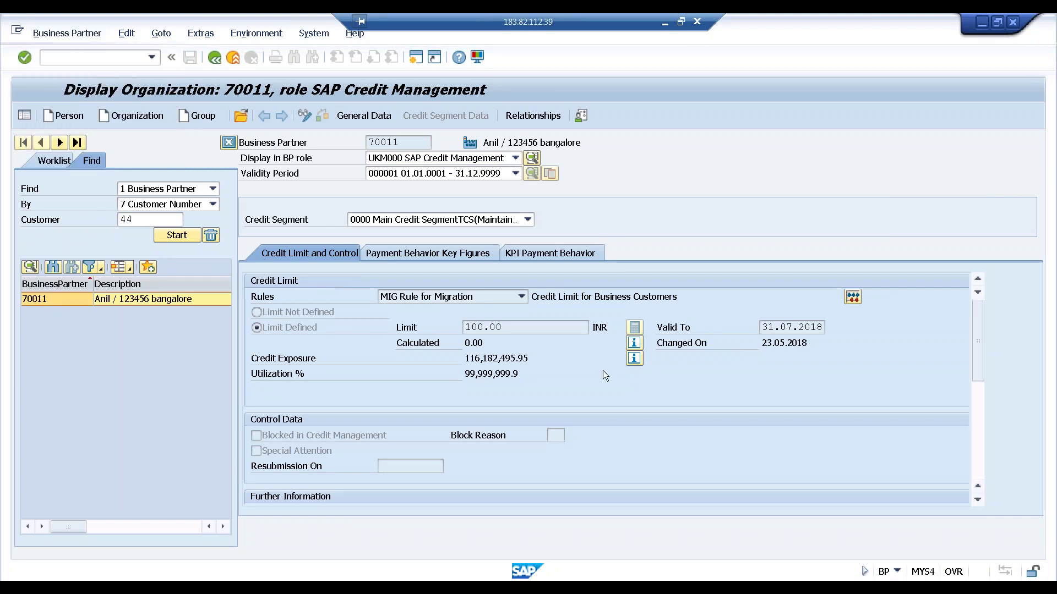
pyautogui.hotkey('ctrl', 'F1')
pyautogui.click(508, 330)
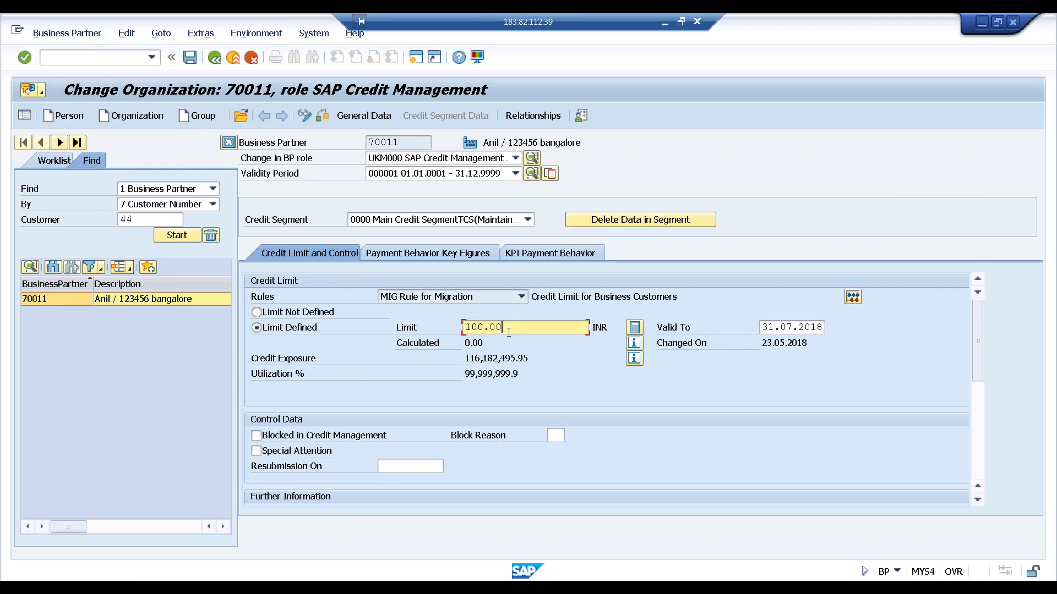
pyautogui.press('BackSpace')
pyautogui.press('BackSpace')
pyautogui.press('BackSpace')
pyautogui.press('BackSpace')
pyautogui.press('BackSpace')
pyautogui.press('BackSpace')
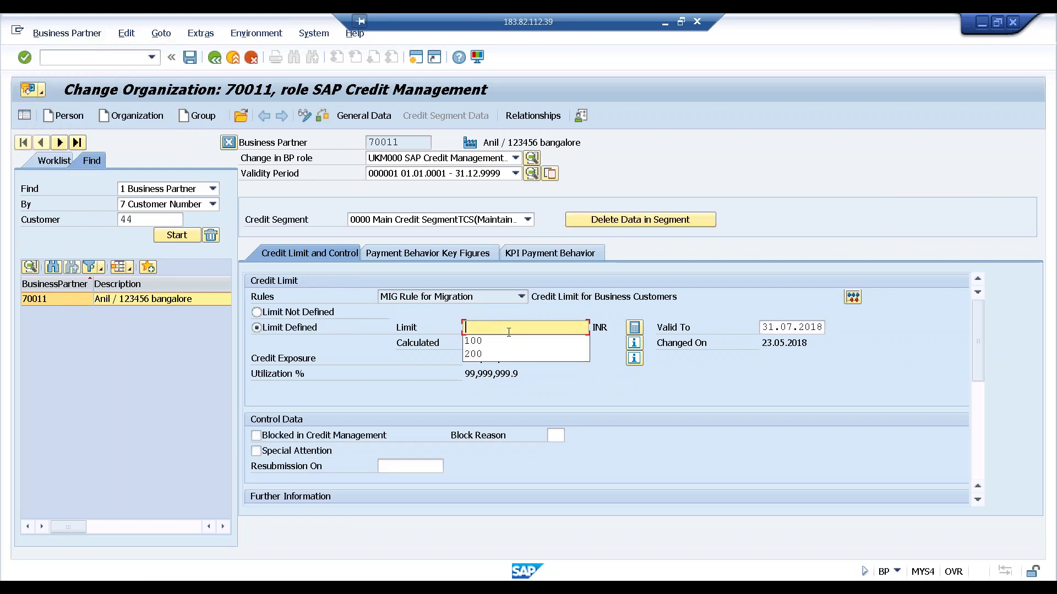
pyautogui.write('1000000000')
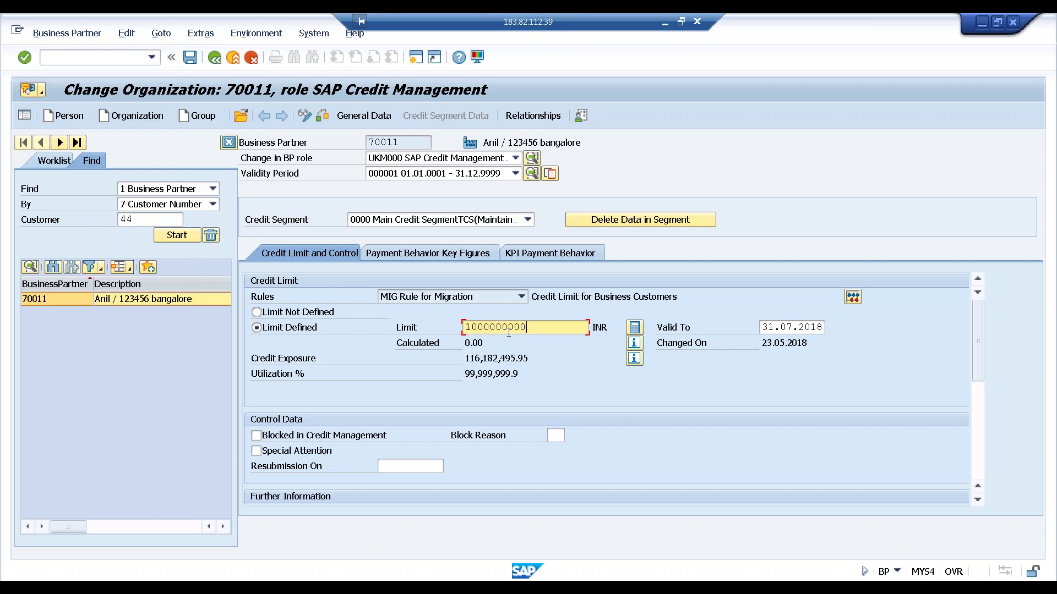
# Step: Save the business partner's new credit limit and return to the session creating the standard order
pyautogui.press('Return')
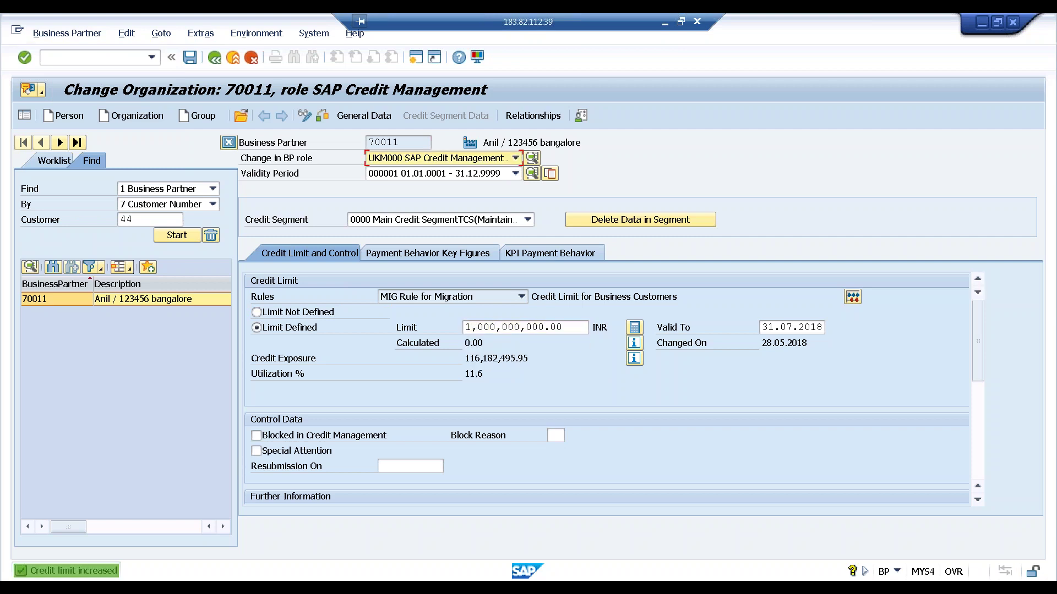
pyautogui.click(189, 58)
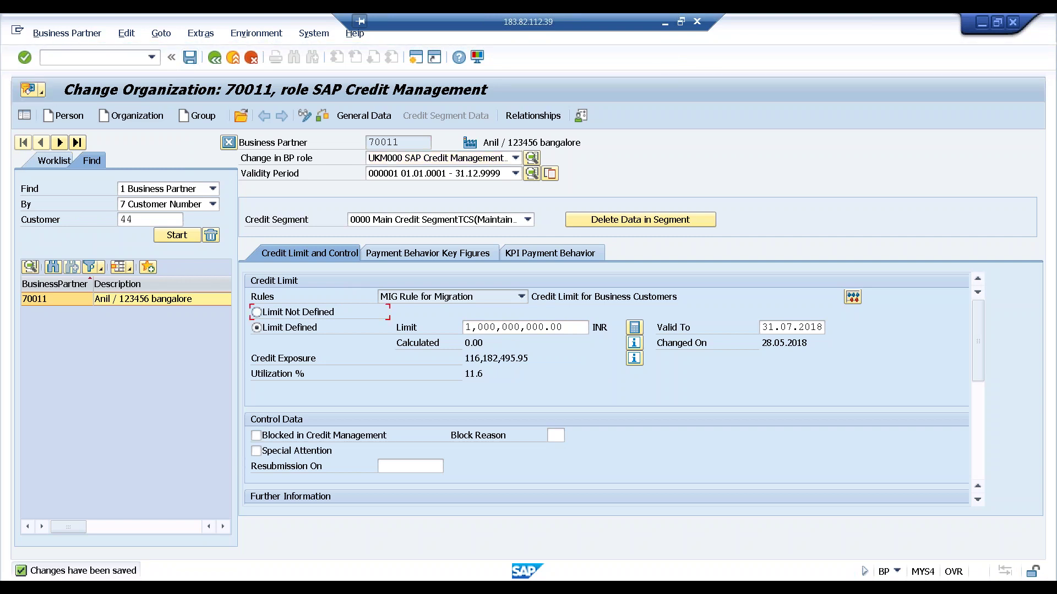
pyautogui.click(159, 588)
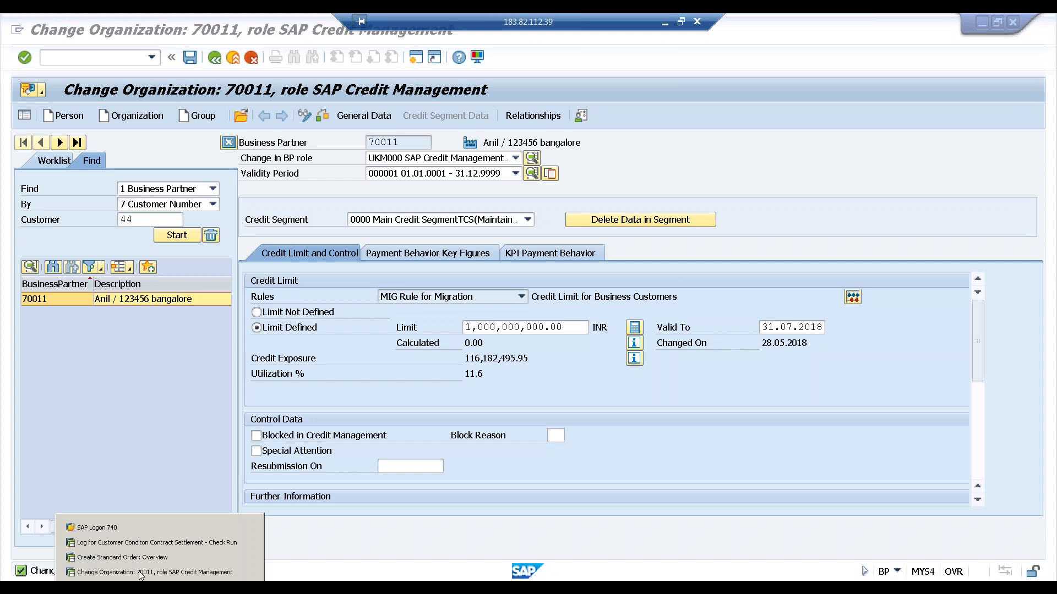
pyautogui.click(125, 559)
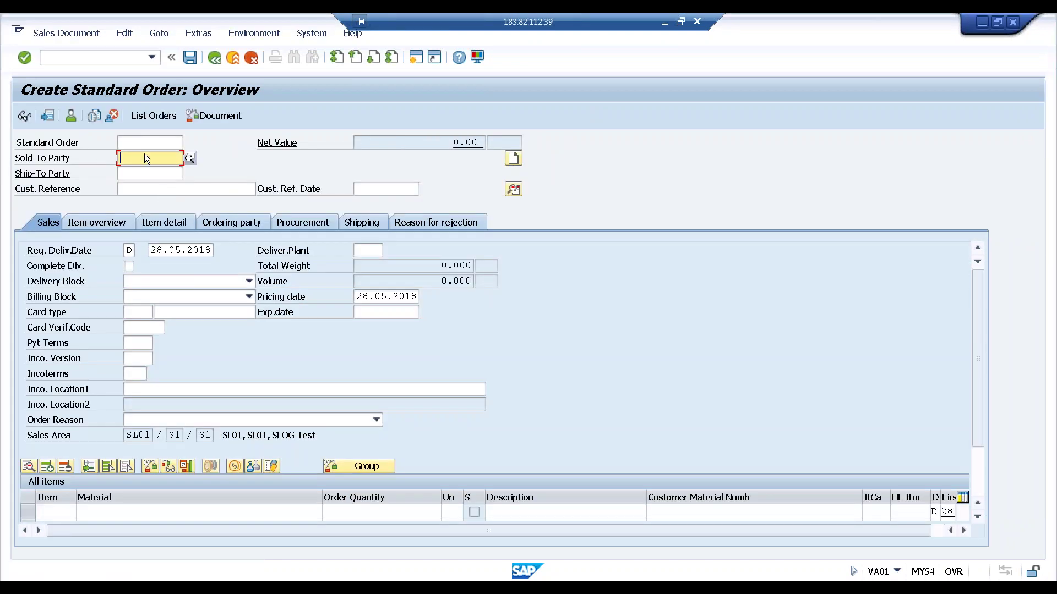
# Step: Enter the customer's number as both sold-to and ship-to party of the standard order, and fill in the customer reference
pyautogui.write('44')
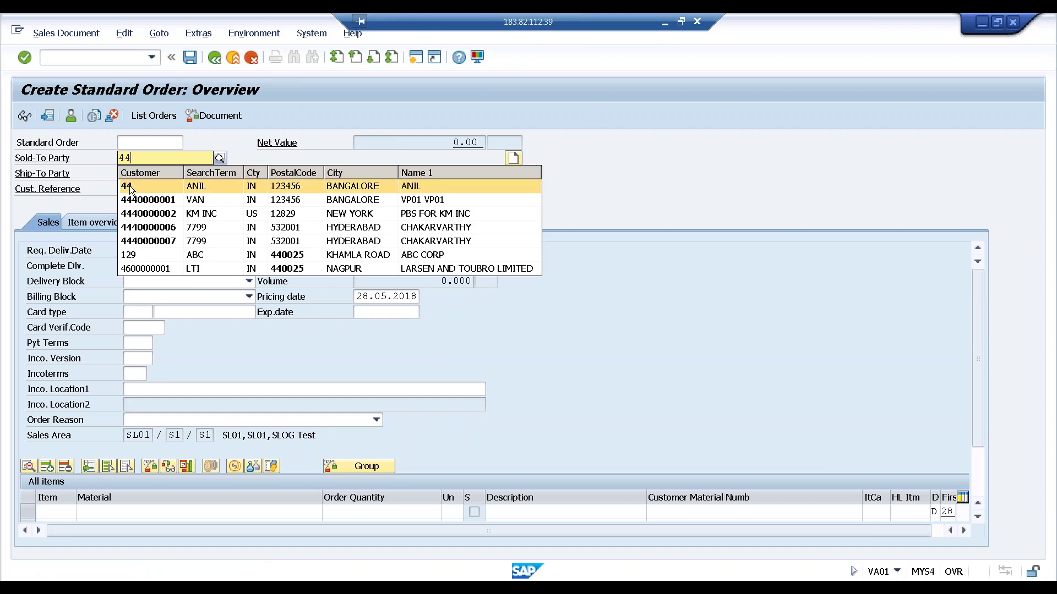
pyautogui.press('Escape')
pyautogui.press('Tab')
pyautogui.write('44')
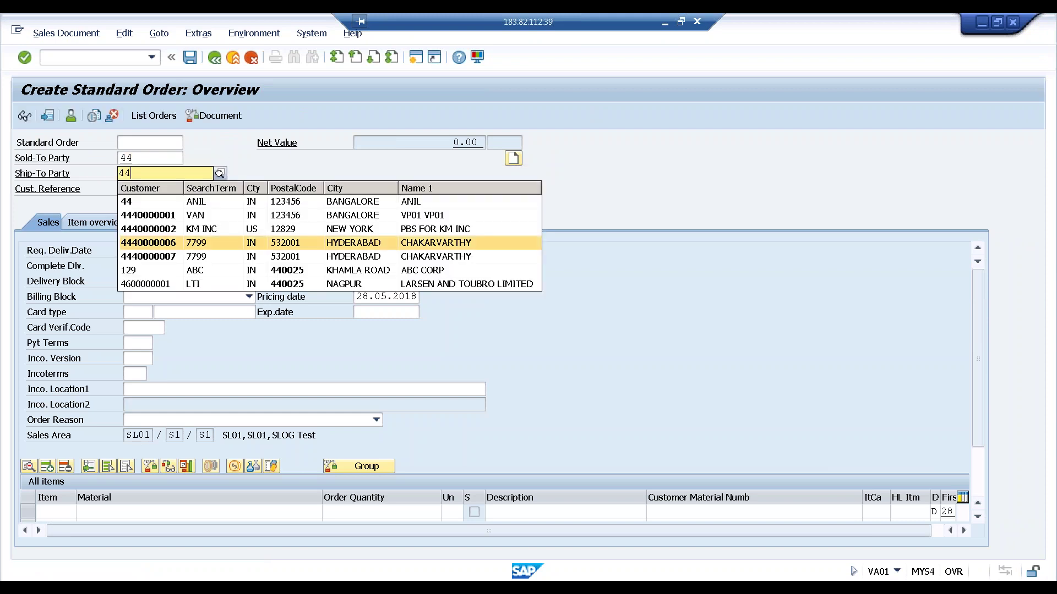
pyautogui.click(129, 202)
pyautogui.click(137, 190)
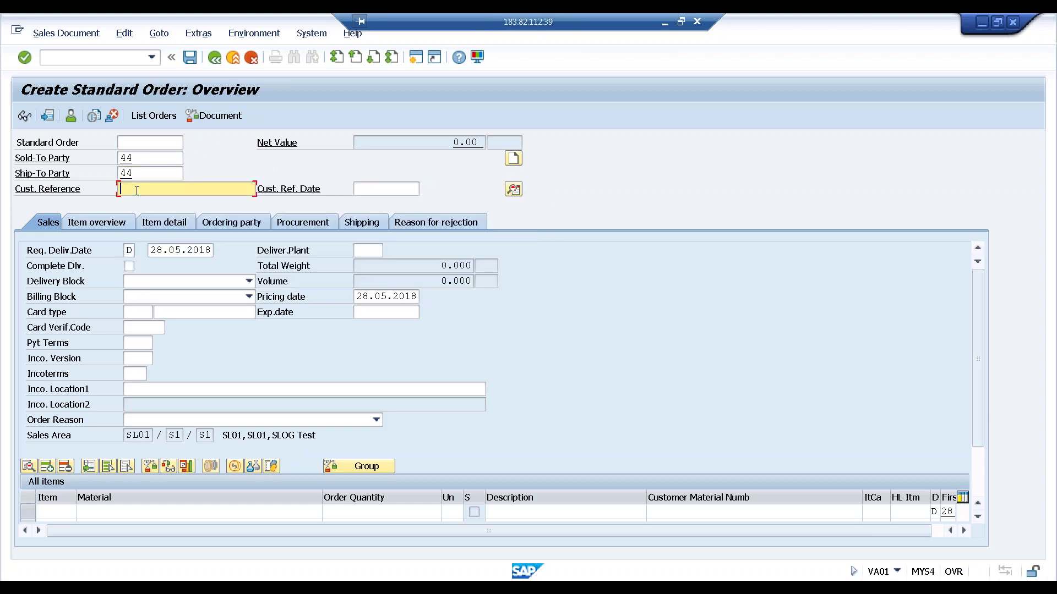
pyautogui.write('12345')
pyautogui.press('Return')
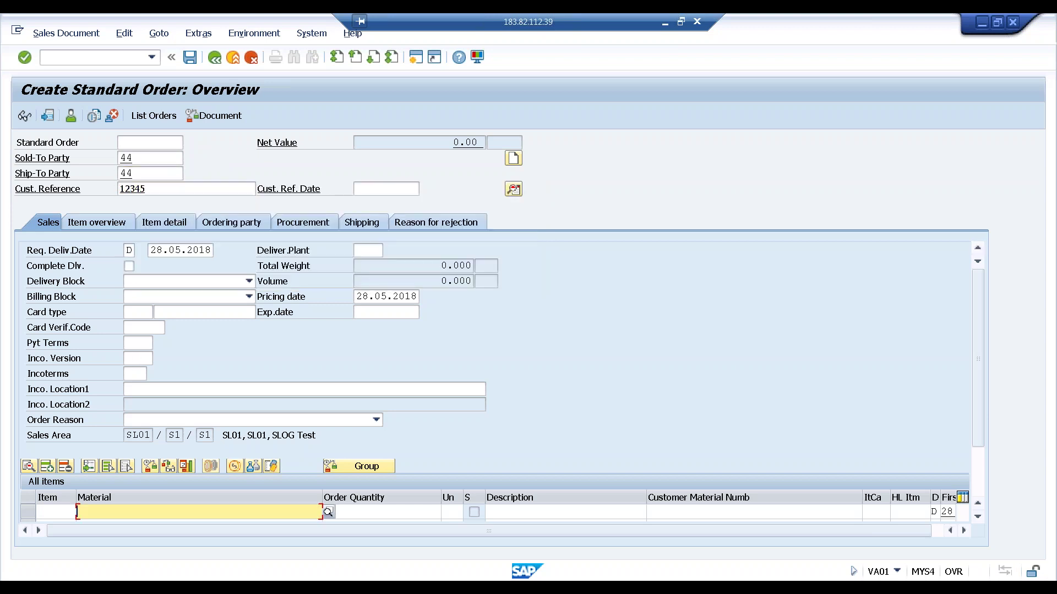
# Step: Add material 1015 as the first order item with an order quantity of 1
pyautogui.write('1015')
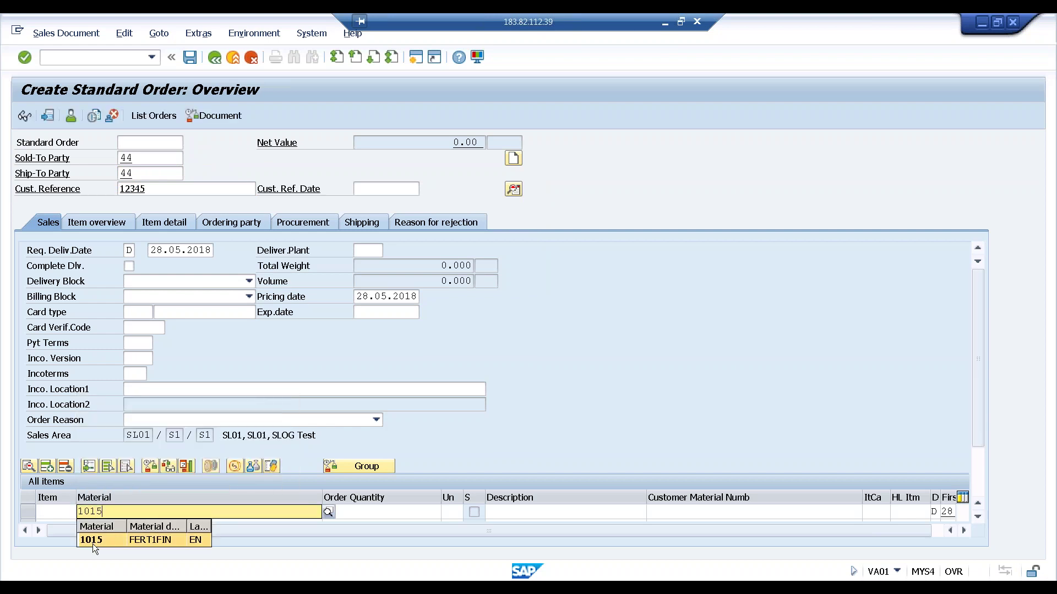
pyautogui.click(92, 543)
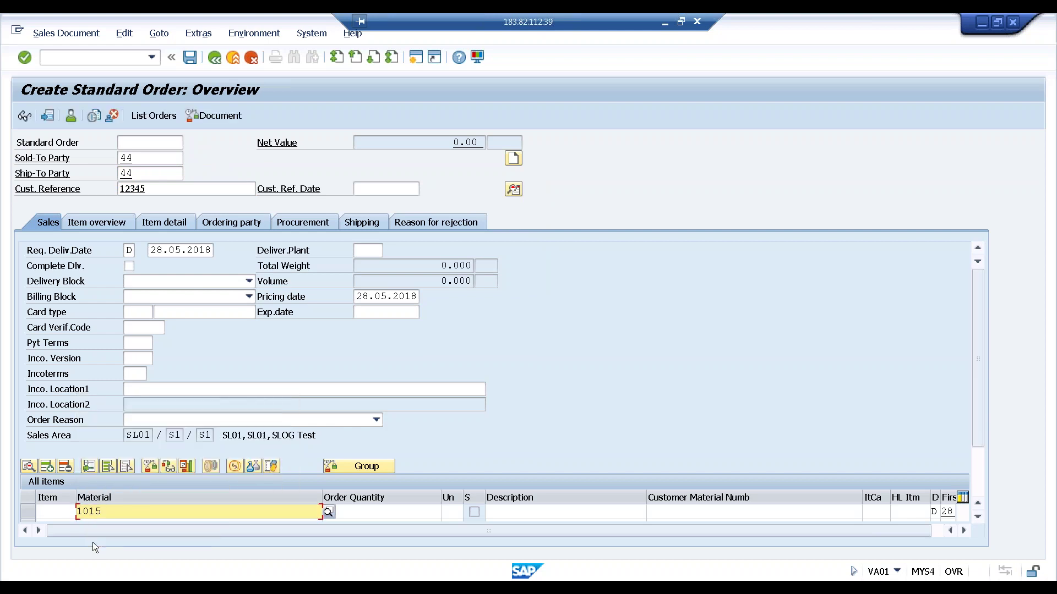
pyautogui.click(378, 517)
pyautogui.write('100')
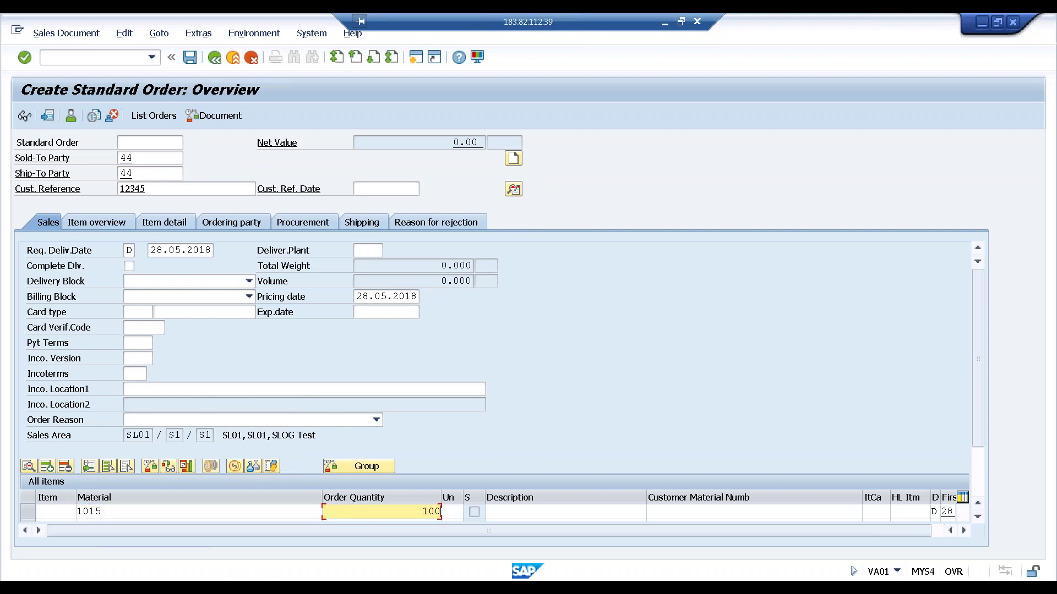
pyautogui.click(982, 484)
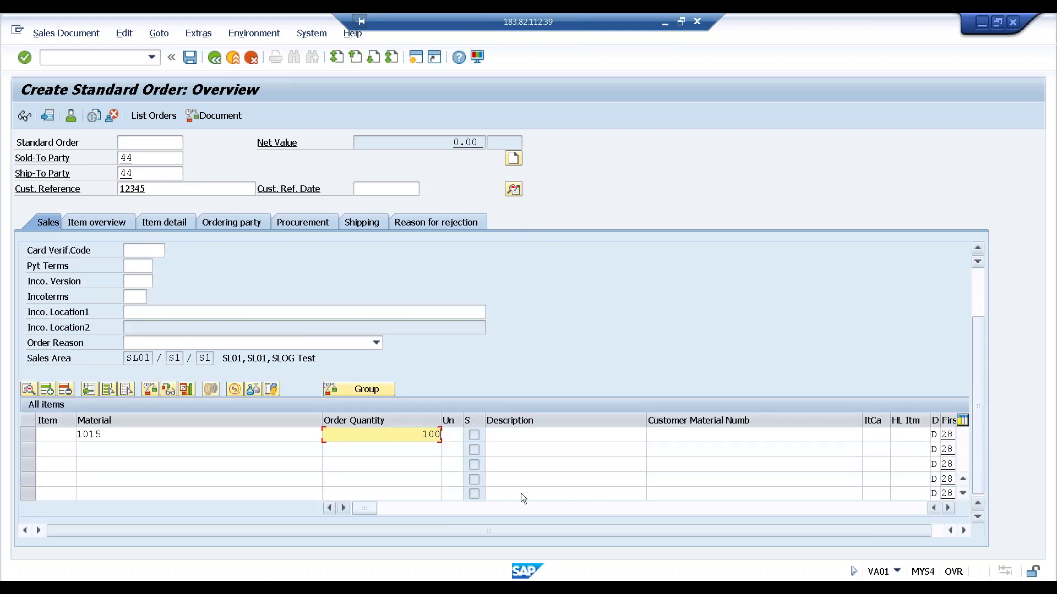
pyautogui.press('BackSpace')
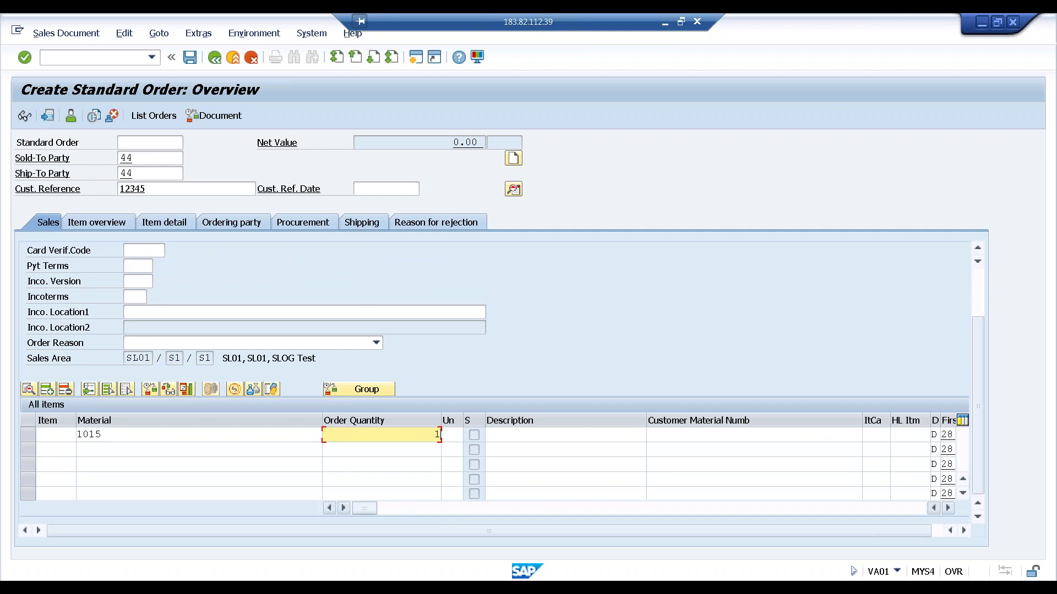
# Step: Set the item's plant to SL01 and its amount to 10000 INR, and continue through the availability control
pyautogui.moveTo(411, 504); pyautogui.dragTo(544, 507)
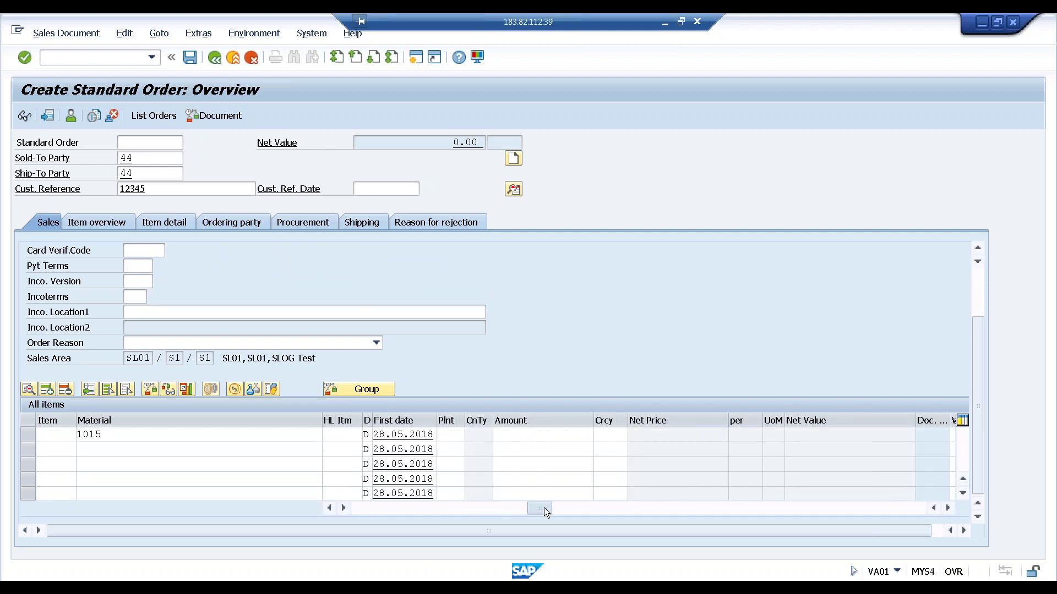
pyautogui.click(450, 435)
pyautogui.write('sl01')
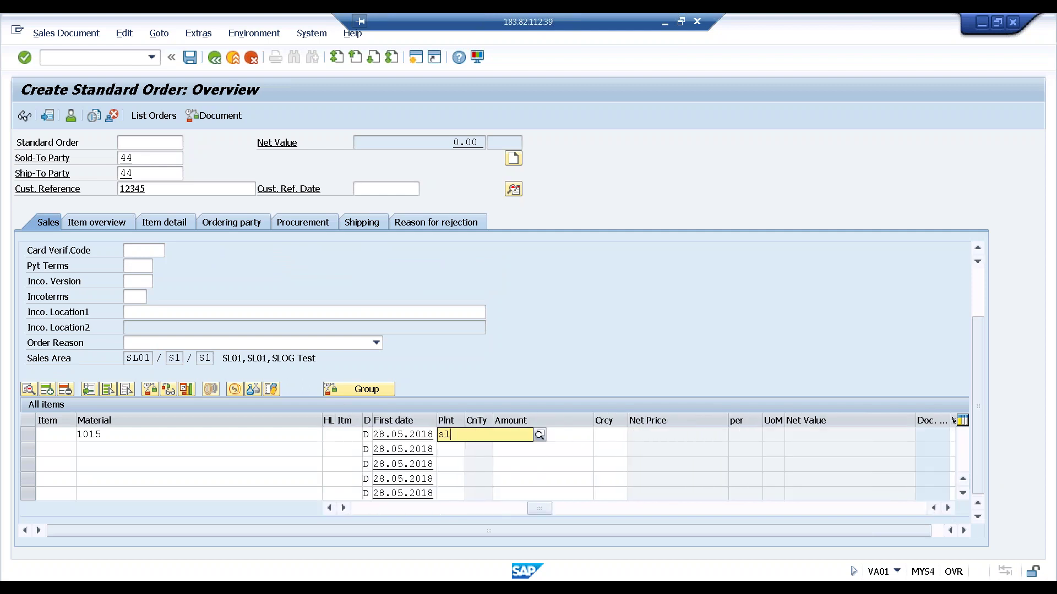
pyautogui.click(587, 438)
pyautogui.write('10000')
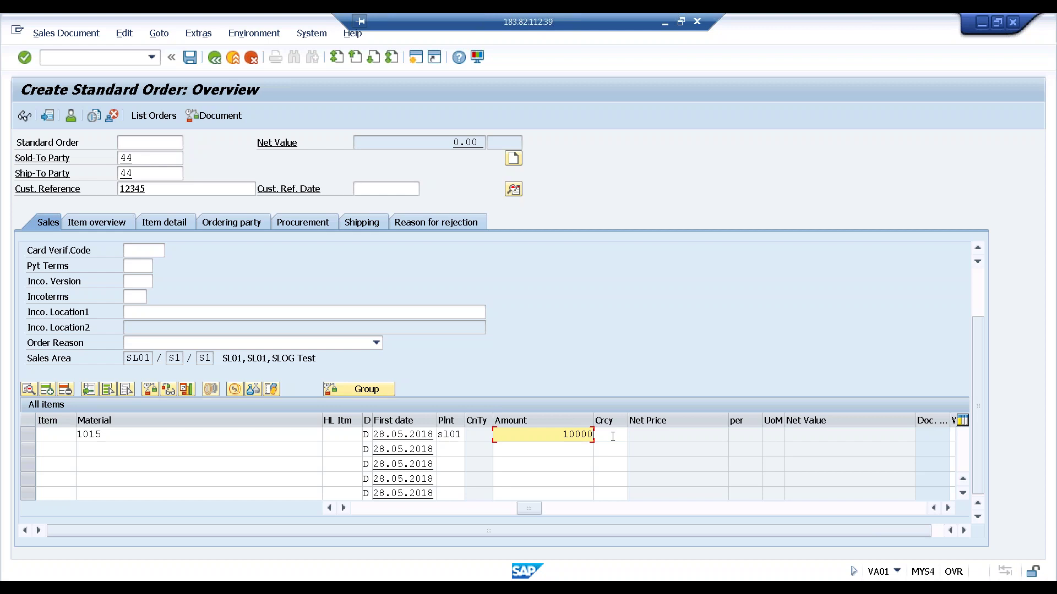
pyautogui.click(612, 436)
pyautogui.write('inr')
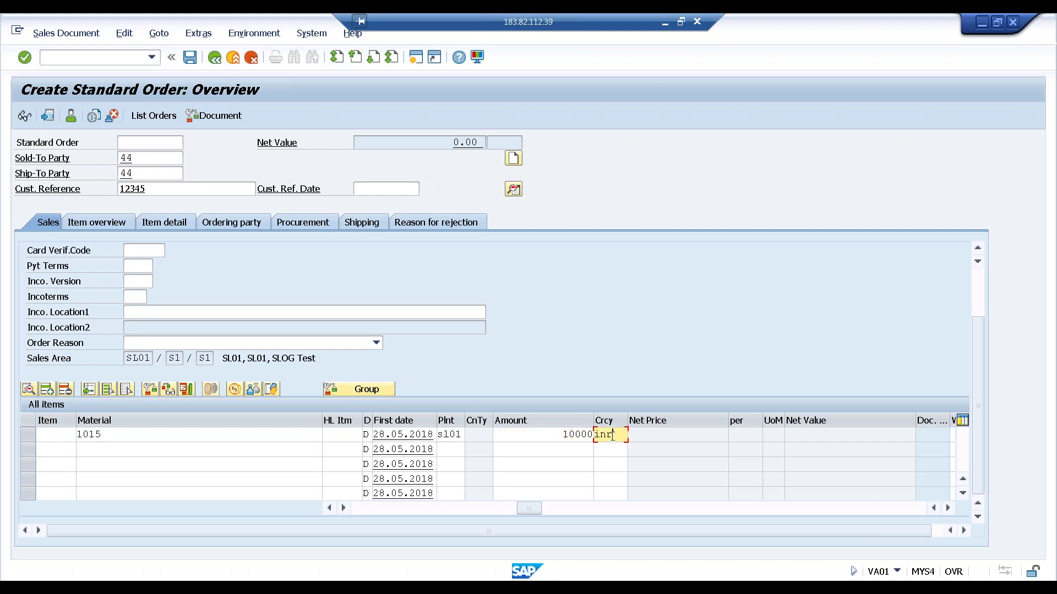
pyautogui.press('Return')
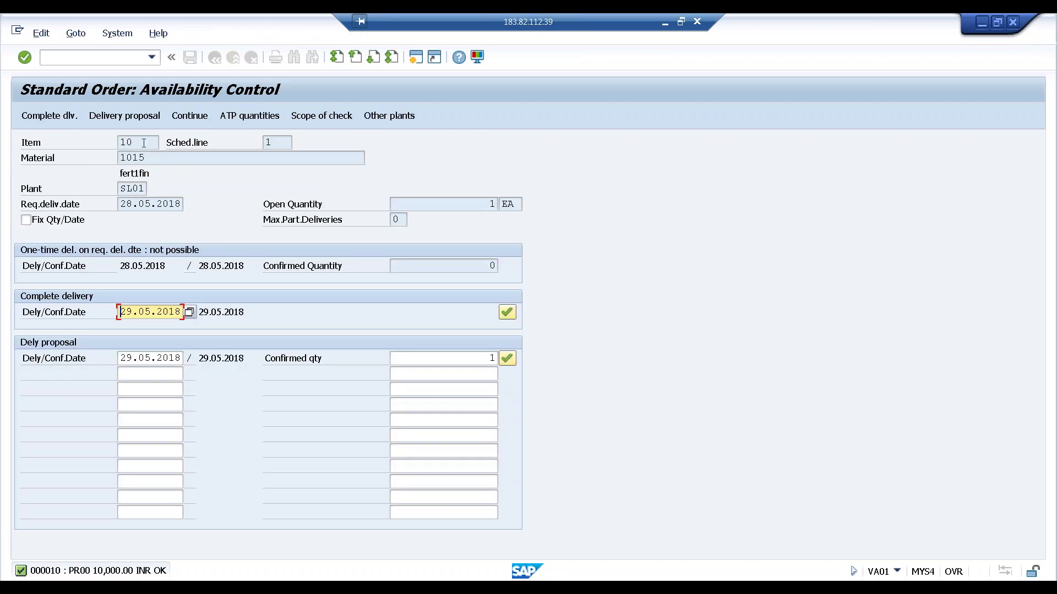
pyautogui.click(203, 113)
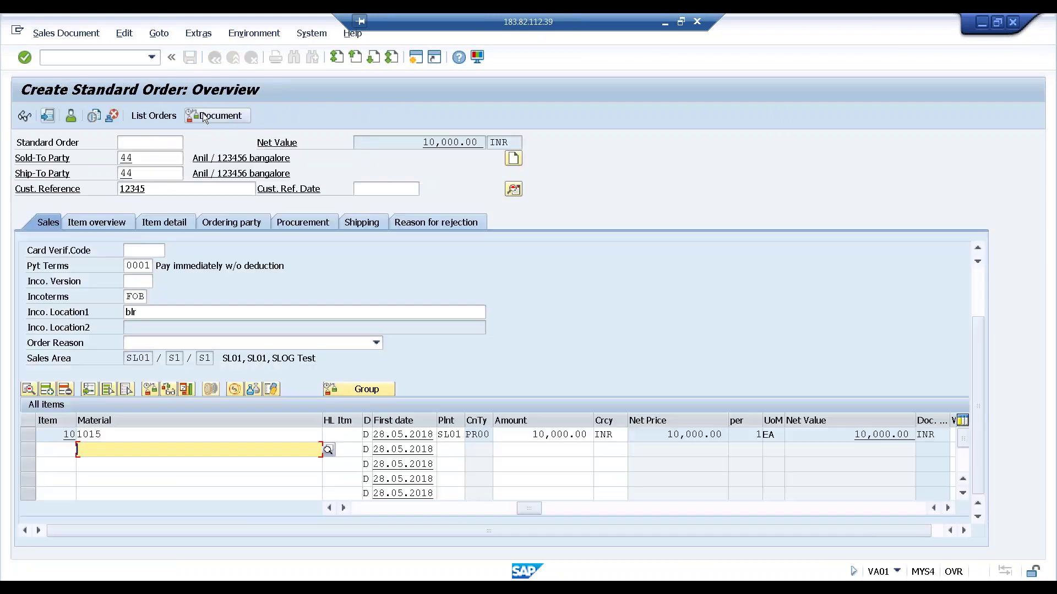
# Step: Open the schedule lines of item 10 and set the delivery date to 29.05.2018
pyautogui.click(98, 435)
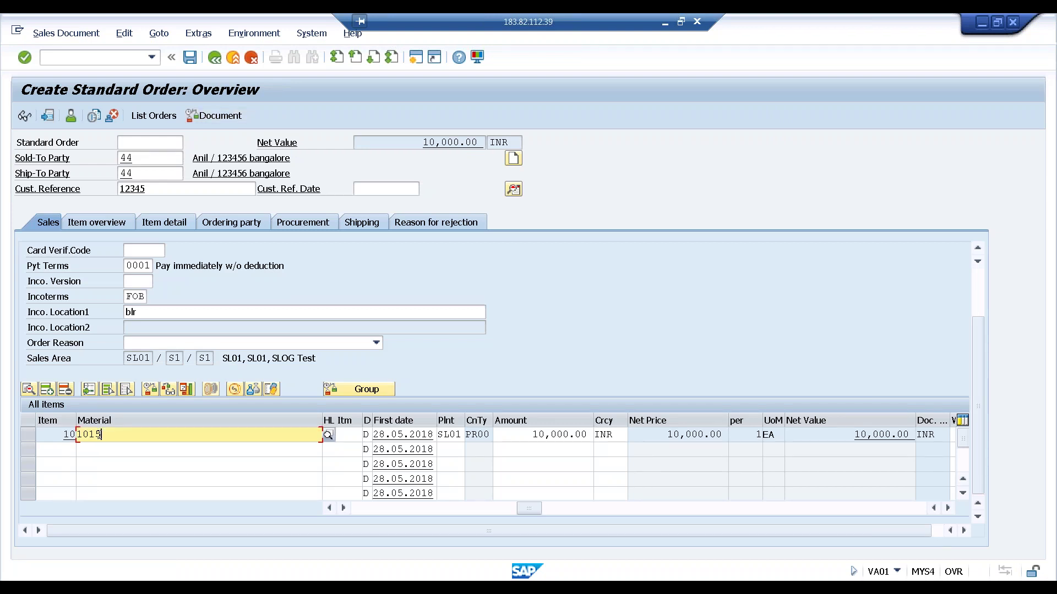
pyautogui.doubleClick(99, 435)
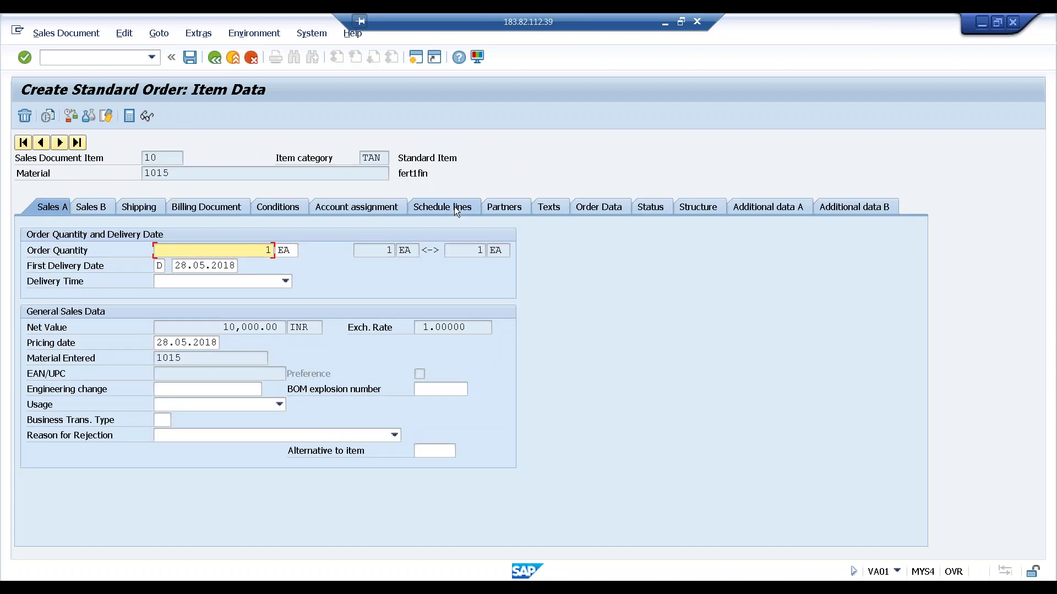
pyautogui.click(454, 207)
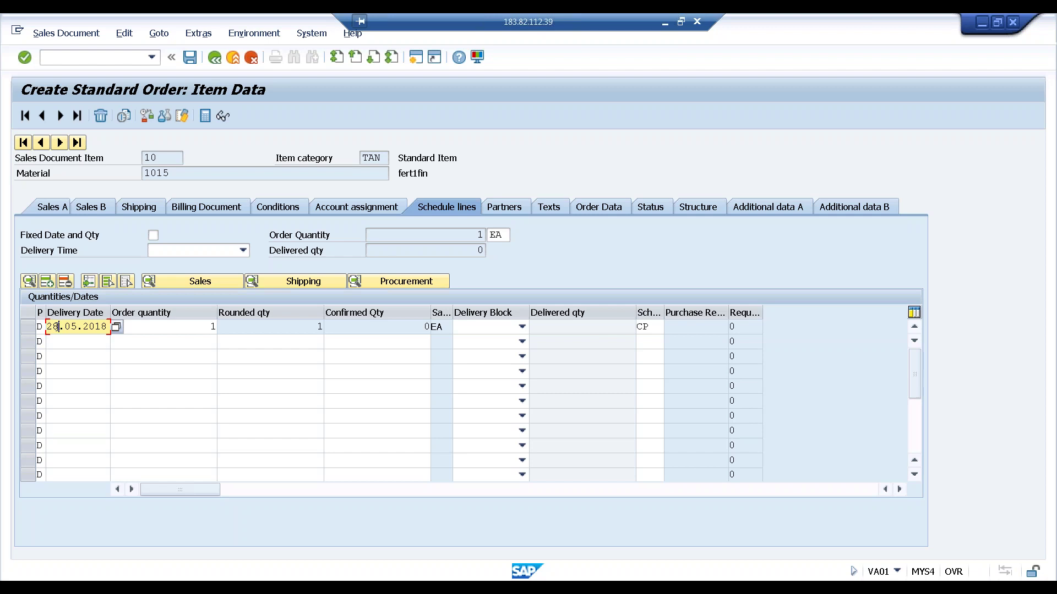
pyautogui.press('Delete')
pyautogui.press('BackSpace')
pyautogui.write('9.05.2018')
pyautogui.press('Return')
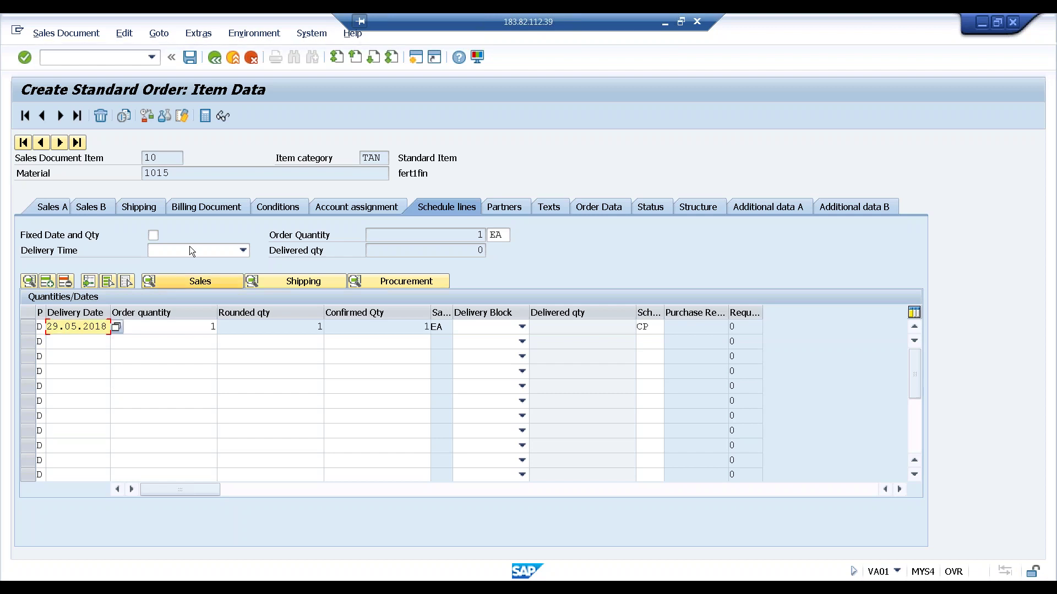
# Step: Complete the order item's missing weight data with a gross weight of 100 KG, and save the standard order
pyautogui.click(190, 58)
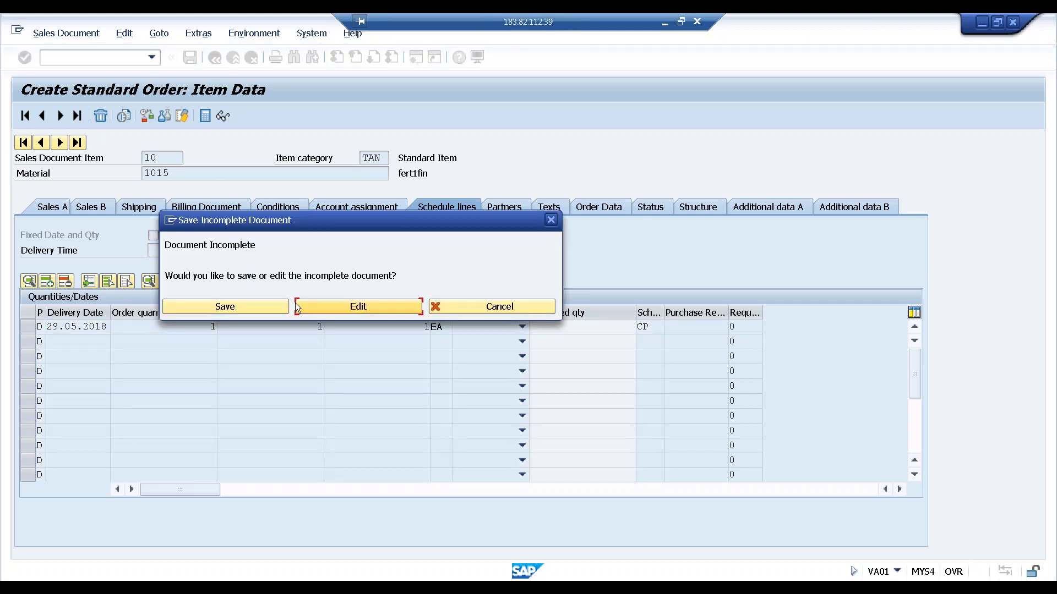
pyautogui.click(322, 305)
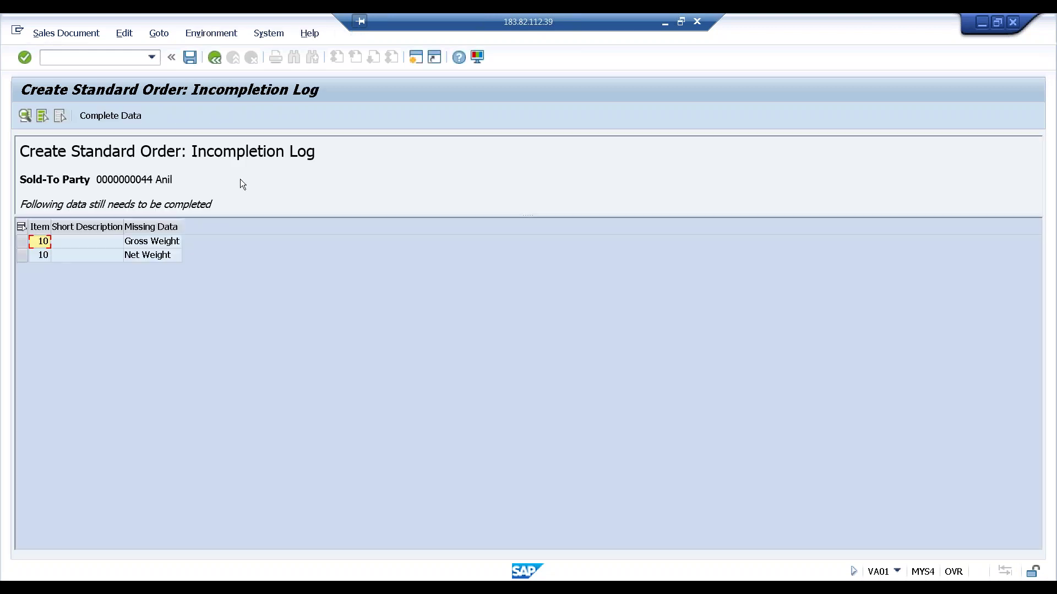
pyautogui.doubleClick(175, 241)
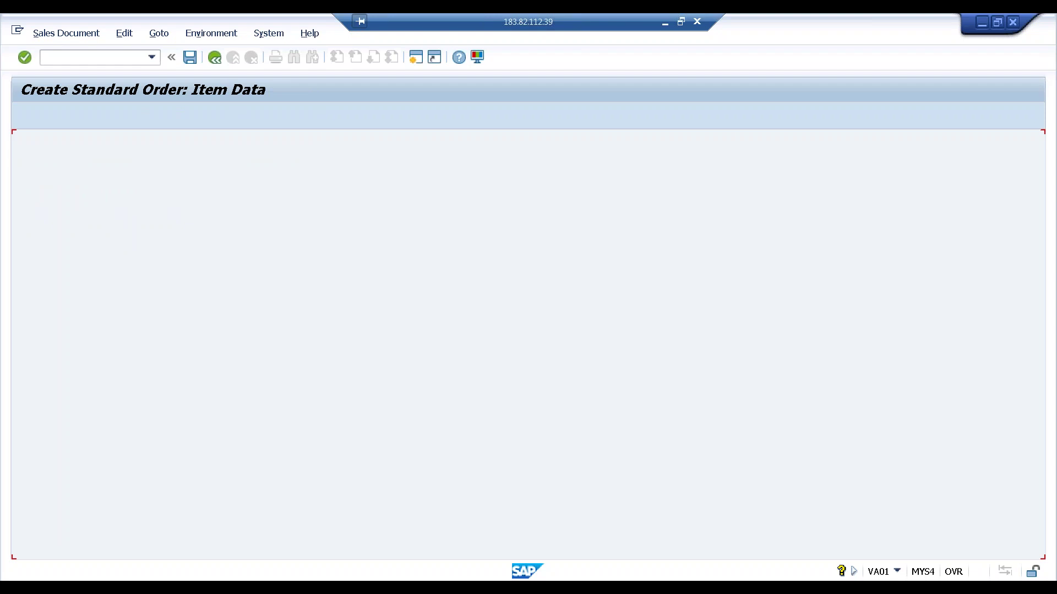
pyautogui.write('100')
pyautogui.click(243, 454)
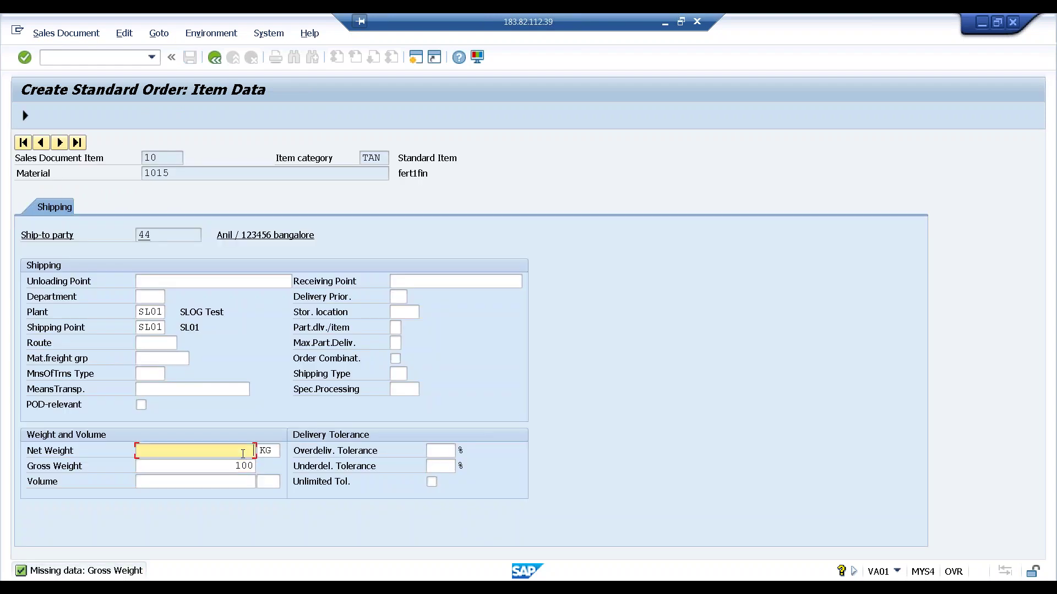
pyautogui.click(215, 58)
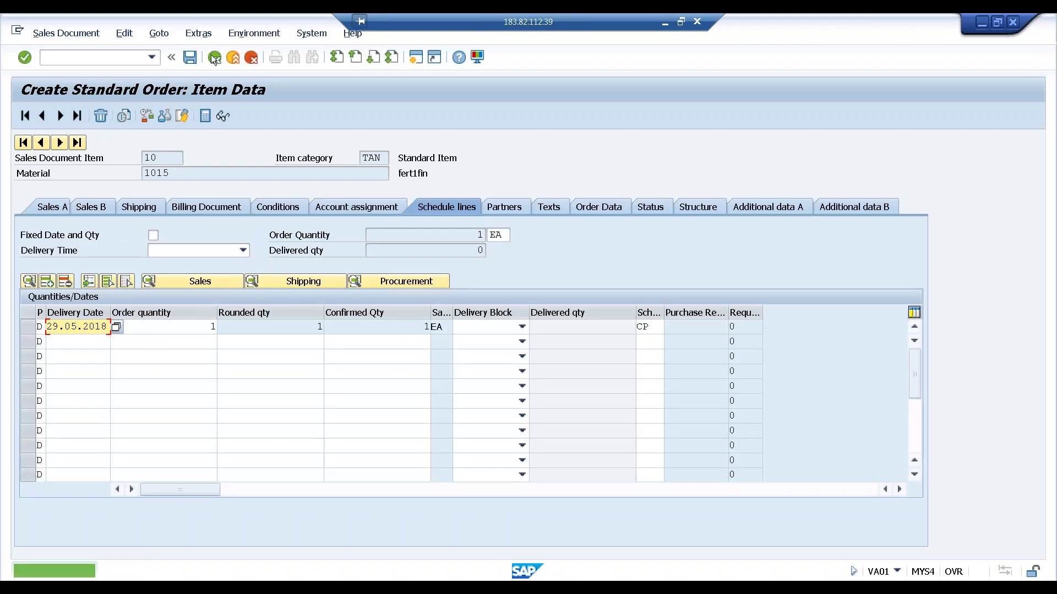
pyautogui.click(190, 57)
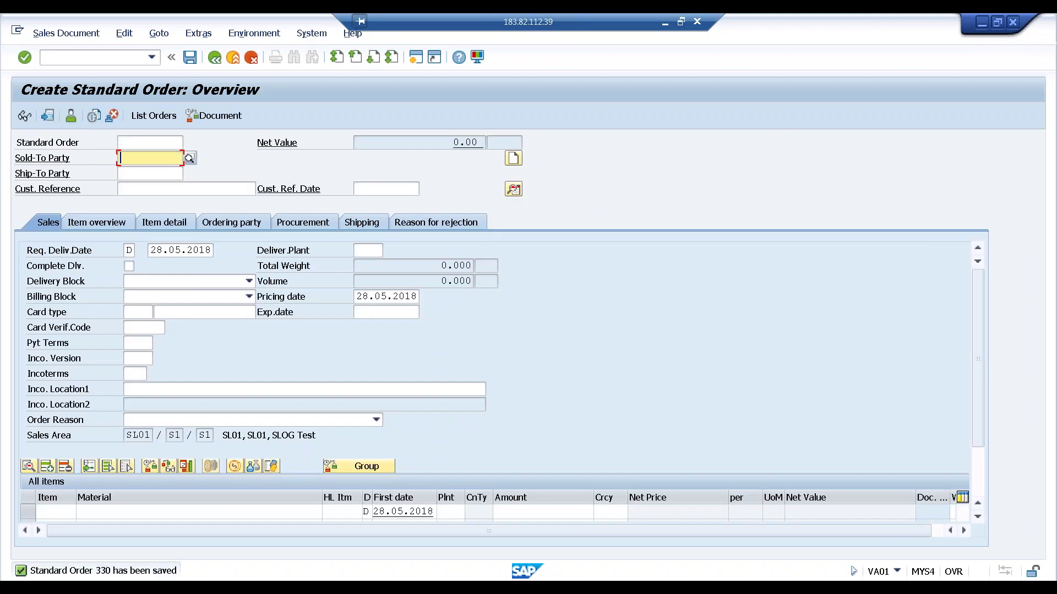
# Step: Start transaction VL01N to create an outbound delivery for the saved order
pyautogui.click(92, 62)
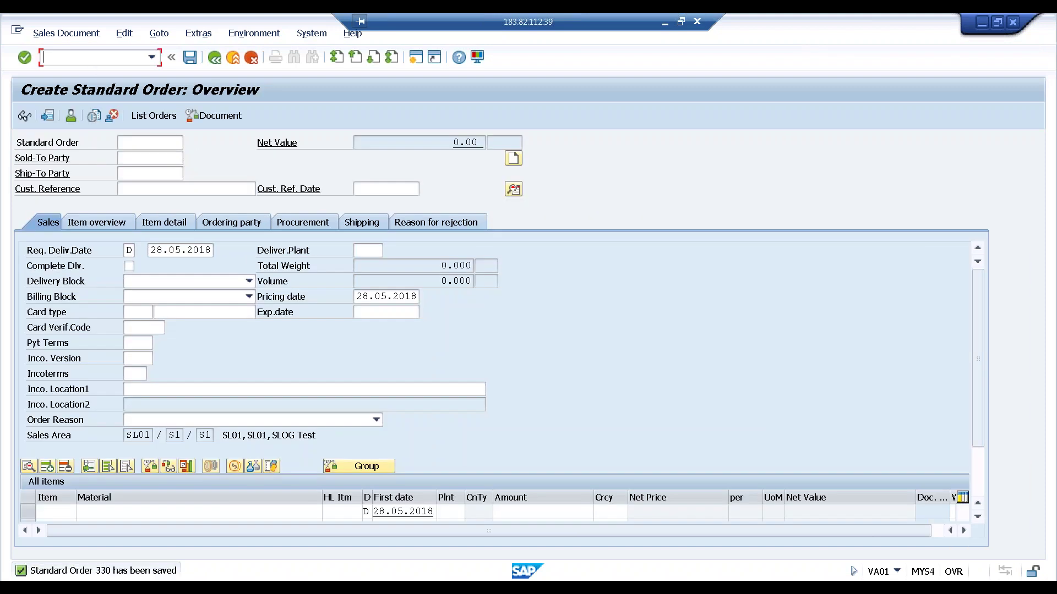
pyautogui.write('/nvl01n')
pyautogui.press('Return')
# Step: Set the selection date to 29.05.2018 and the shipping point to SL01, and open the outbound delivery for the order
pyautogui.click(173, 219)
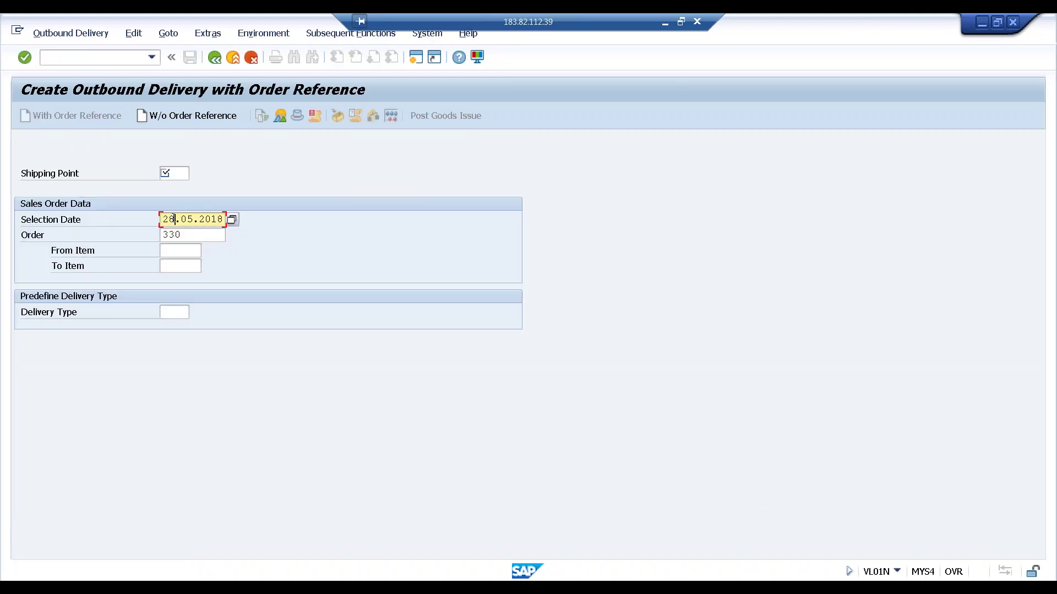
pyautogui.write('9')
pyautogui.press('Right')
pyautogui.press('Right')
pyautogui.press('Right')
pyautogui.press('Right')
pyautogui.press('Right')
pyautogui.write('018')
pyautogui.click(174, 173)
pyautogui.write('s101')
pyautogui.press('Return')
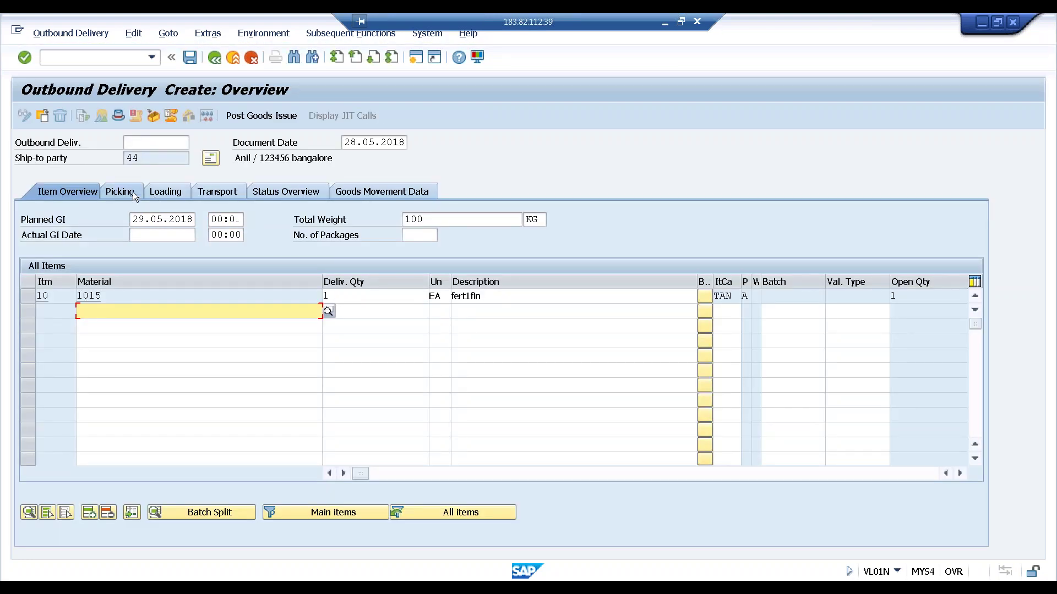
# Step: Assign storage location SL01 and a picked quantity of 1 to delivery item 10, and post the goods issue
pyautogui.click(133, 192)
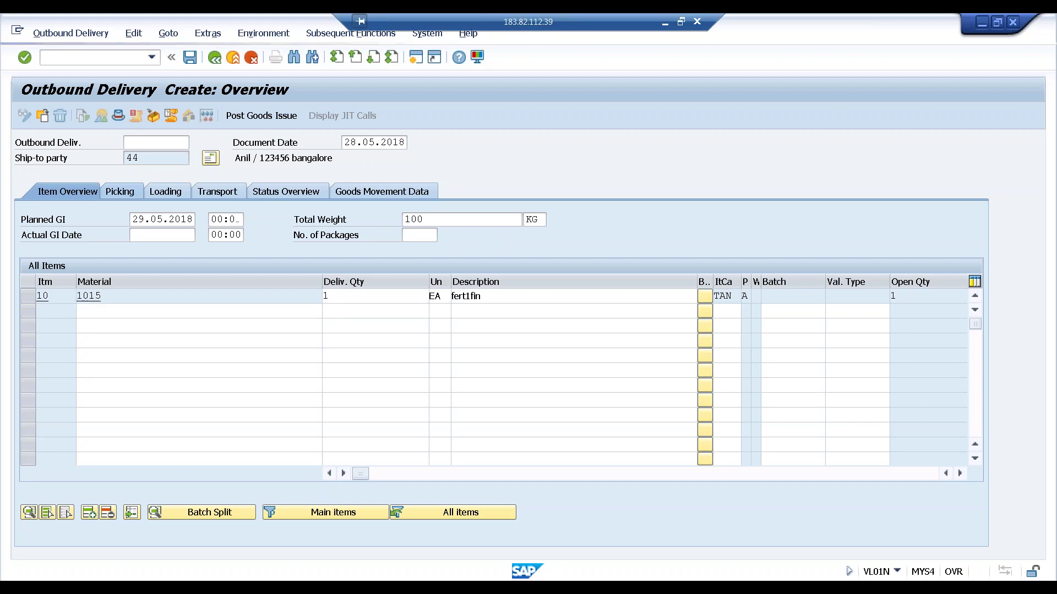
pyautogui.click(372, 297)
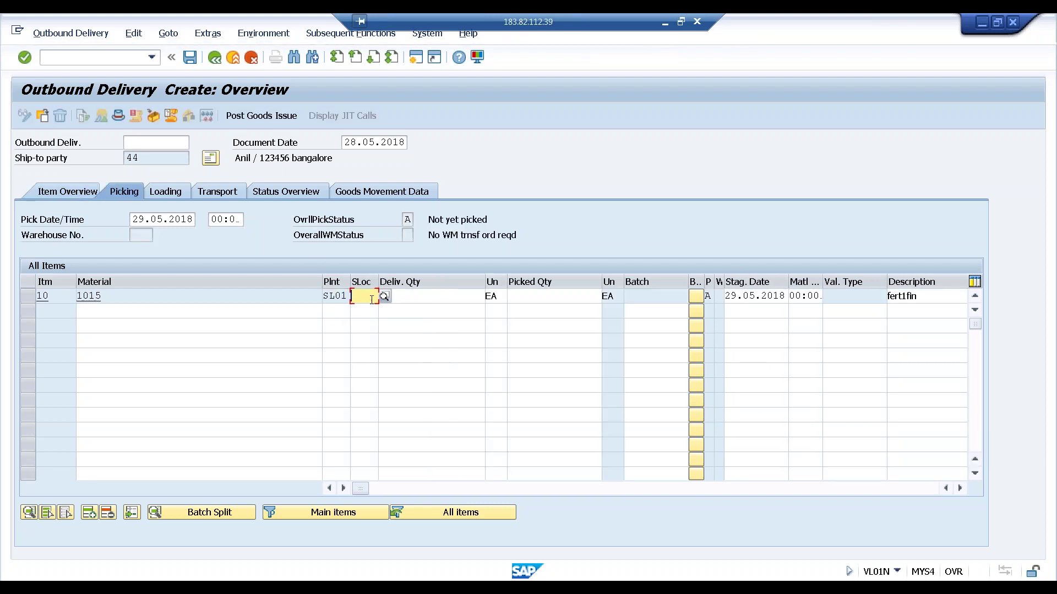
pyautogui.write('sl01')
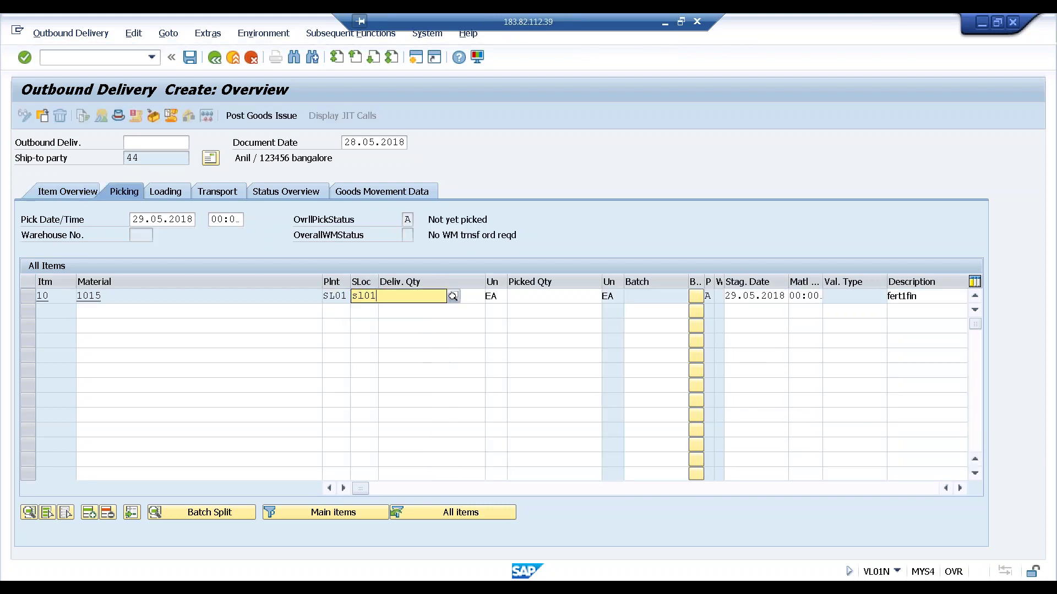
pyautogui.click(366, 326)
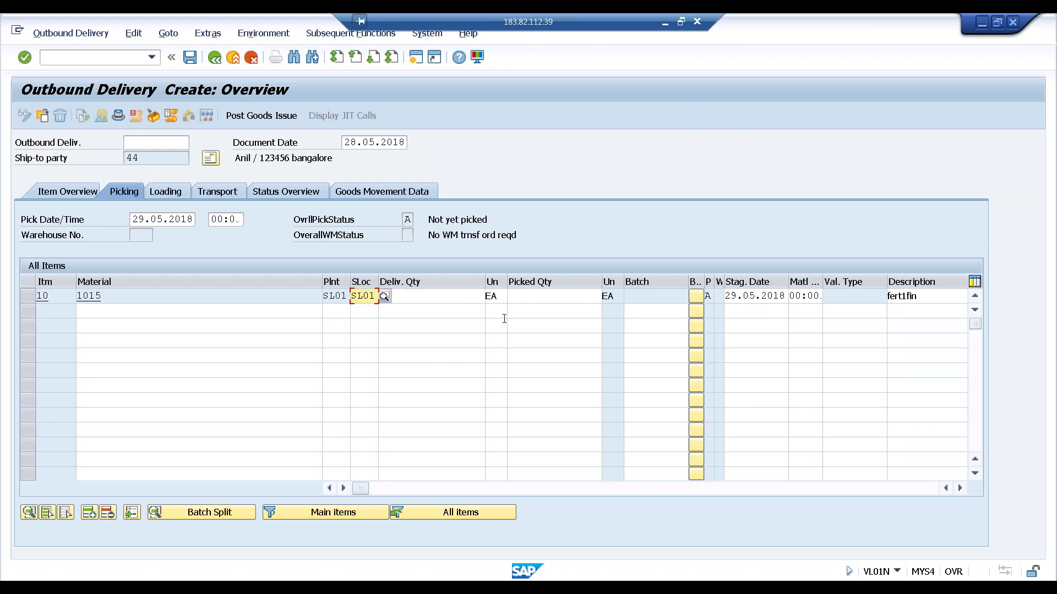
pyautogui.click(540, 301)
pyautogui.write('1')
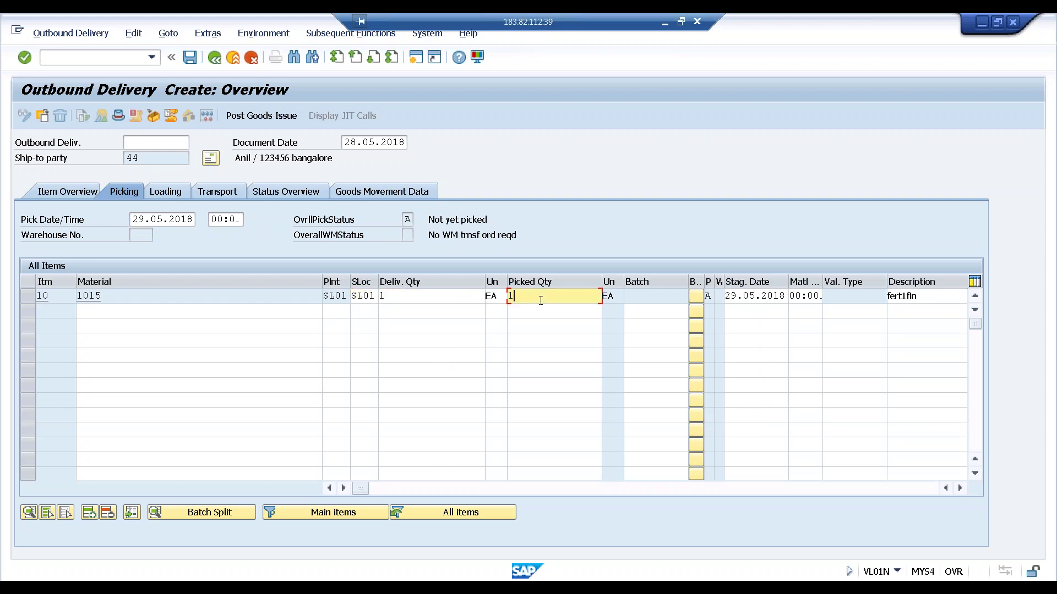
pyautogui.click(262, 116)
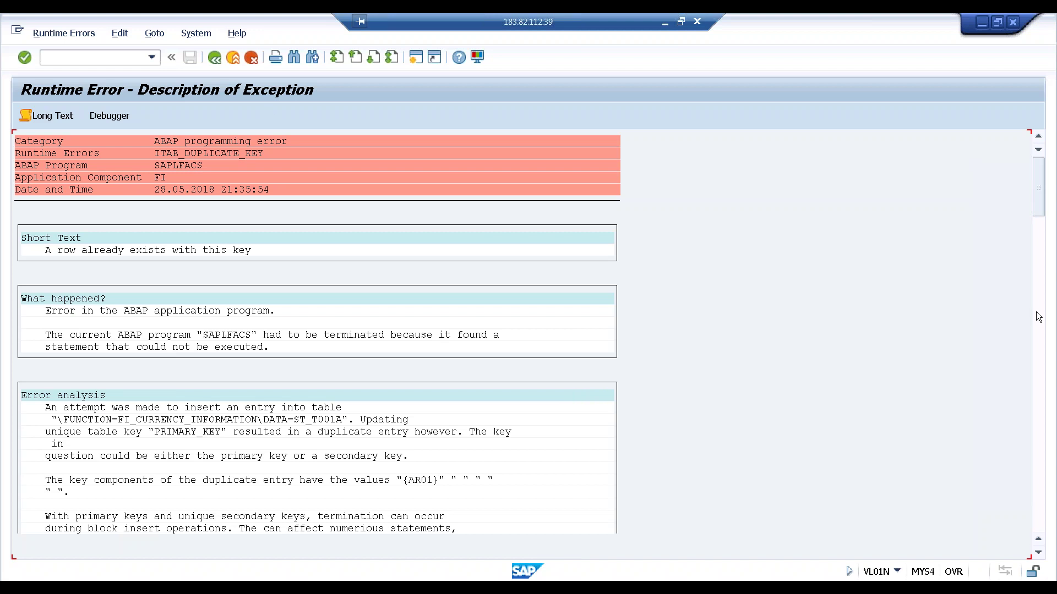
# Step: Examine the runtime error's analysis, trigger location, source code extract and active calls
pyautogui.click(1045, 244)
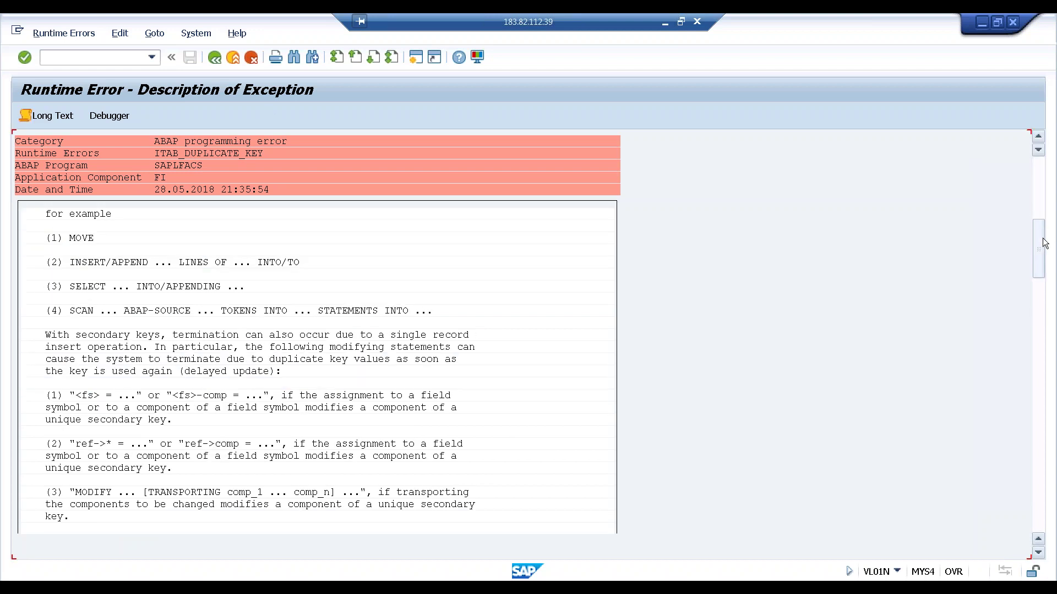
pyautogui.click(1042, 286)
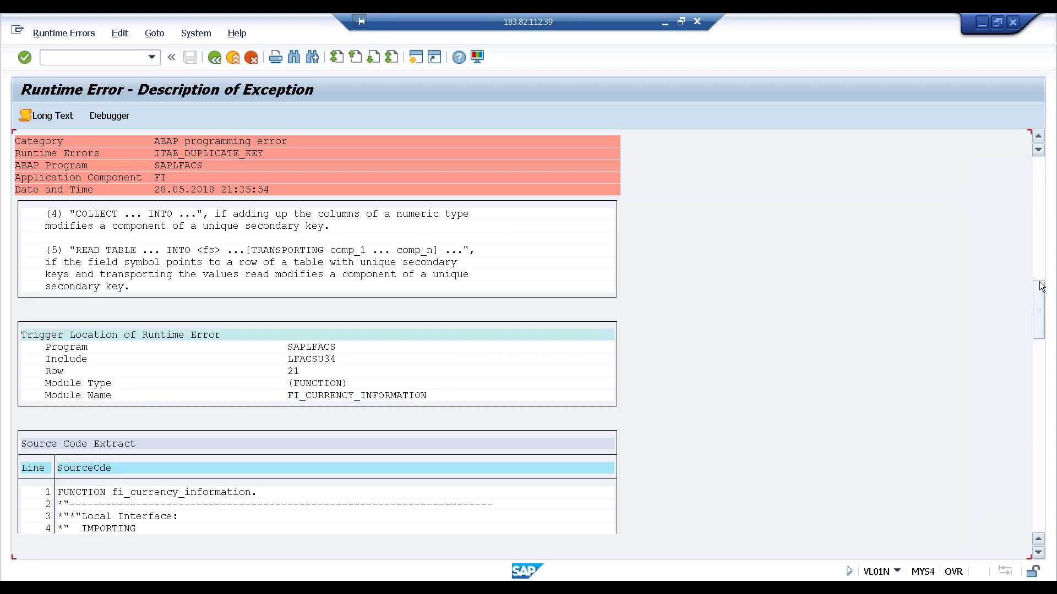
pyautogui.click(1037, 422)
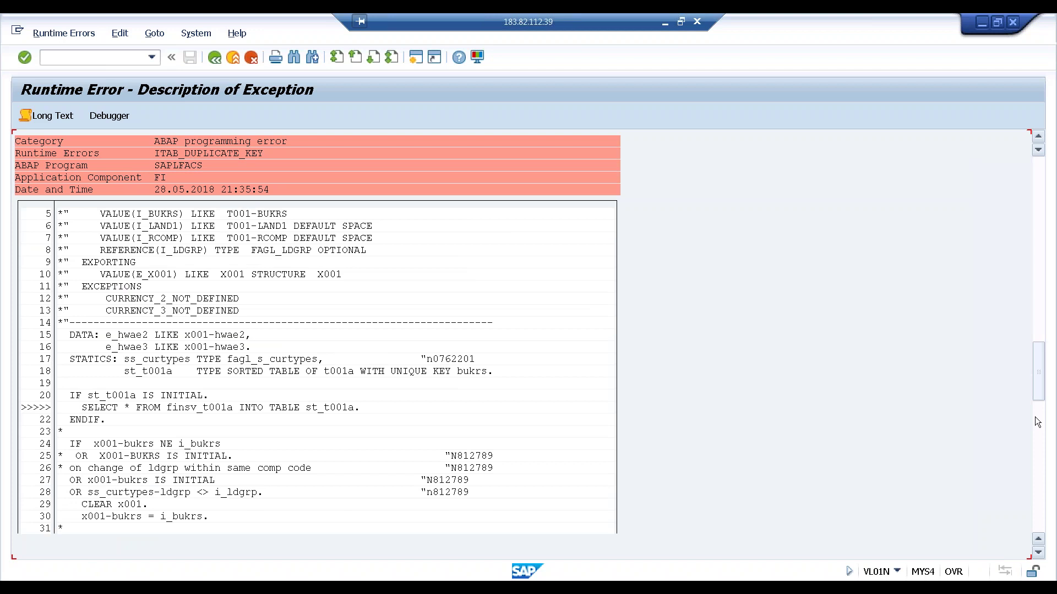
pyautogui.click(1038, 505)
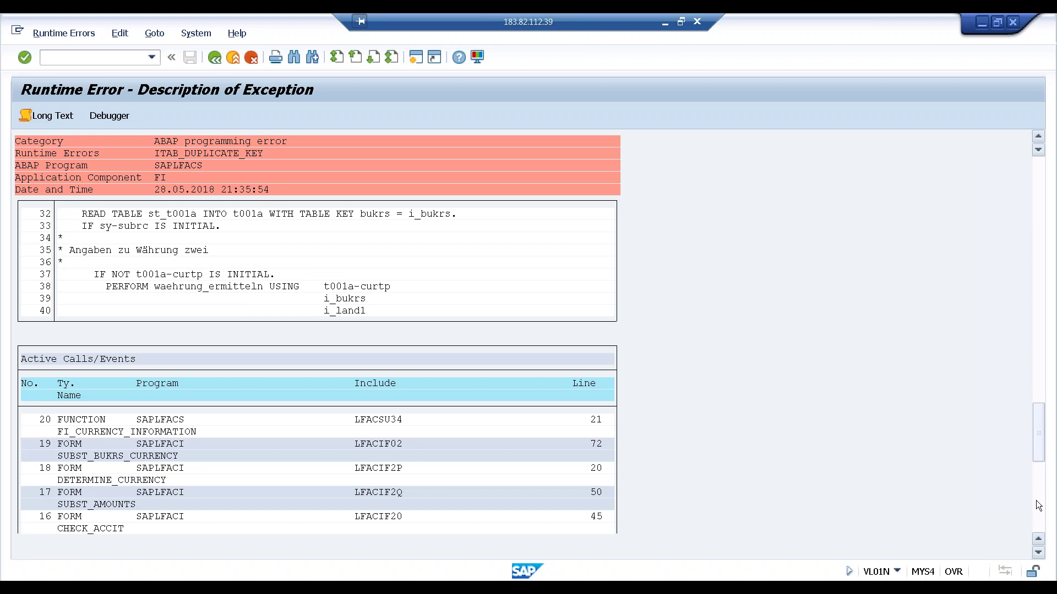
pyautogui.click(1037, 506)
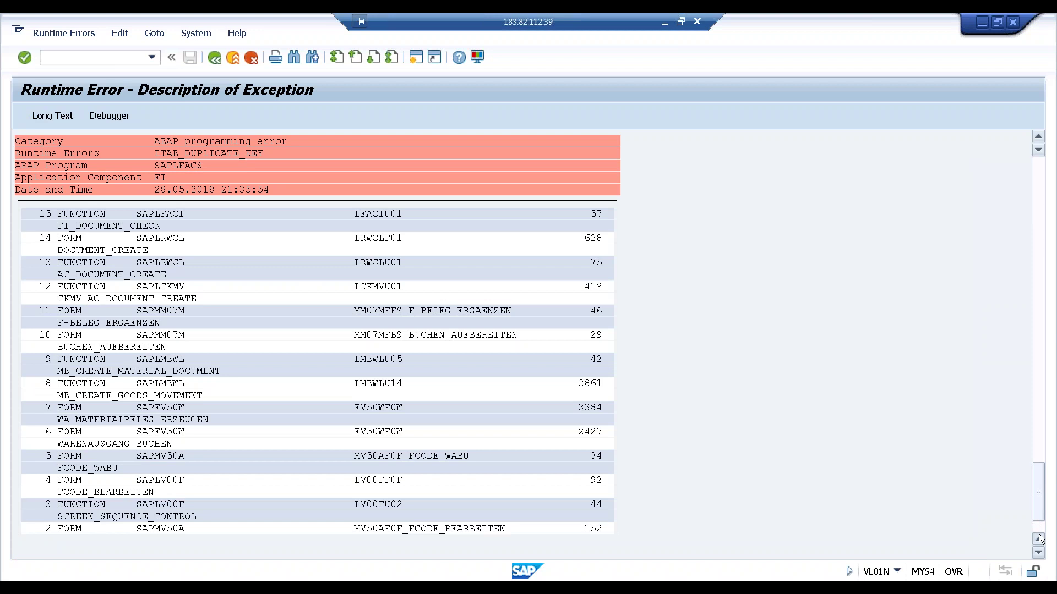
pyautogui.click(1038, 539)
pyautogui.click(1038, 539)
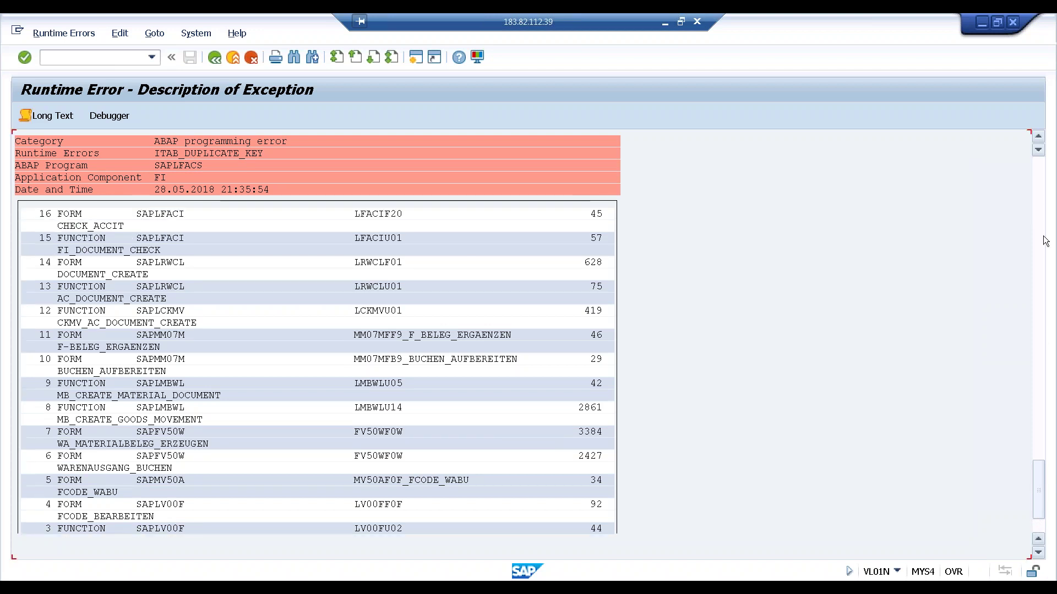
pyautogui.click(1039, 200)
pyautogui.click(1039, 199)
pyautogui.click(1039, 200)
pyautogui.click(1039, 200)
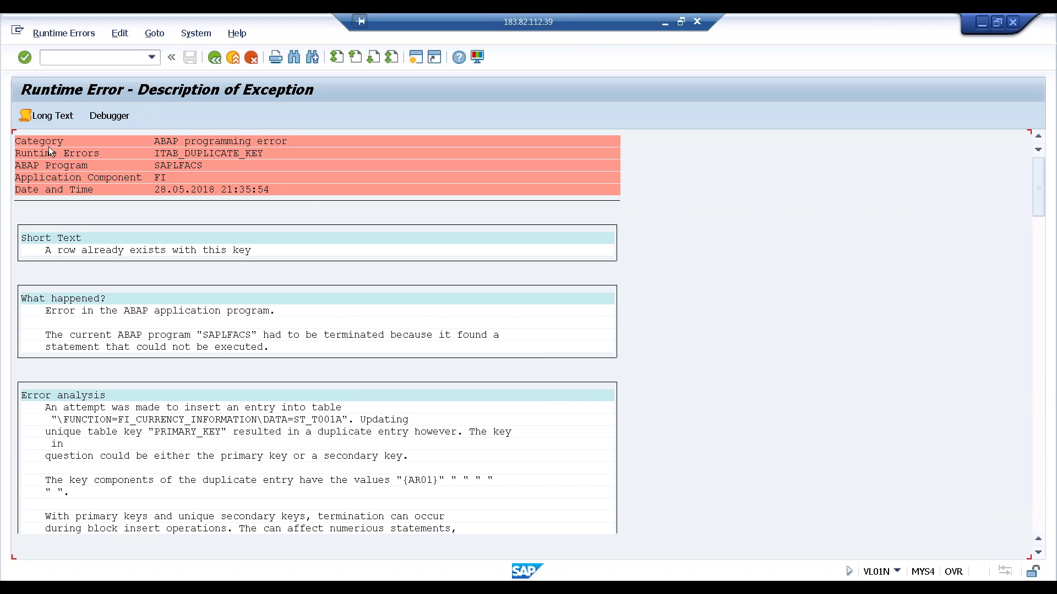
# Step: Start transaction OB22 and display the additional local currency details of the second company code AR01 entry
pyautogui.write('/nob22')
pyautogui.press('Return')
pyautogui.click(413, 443)
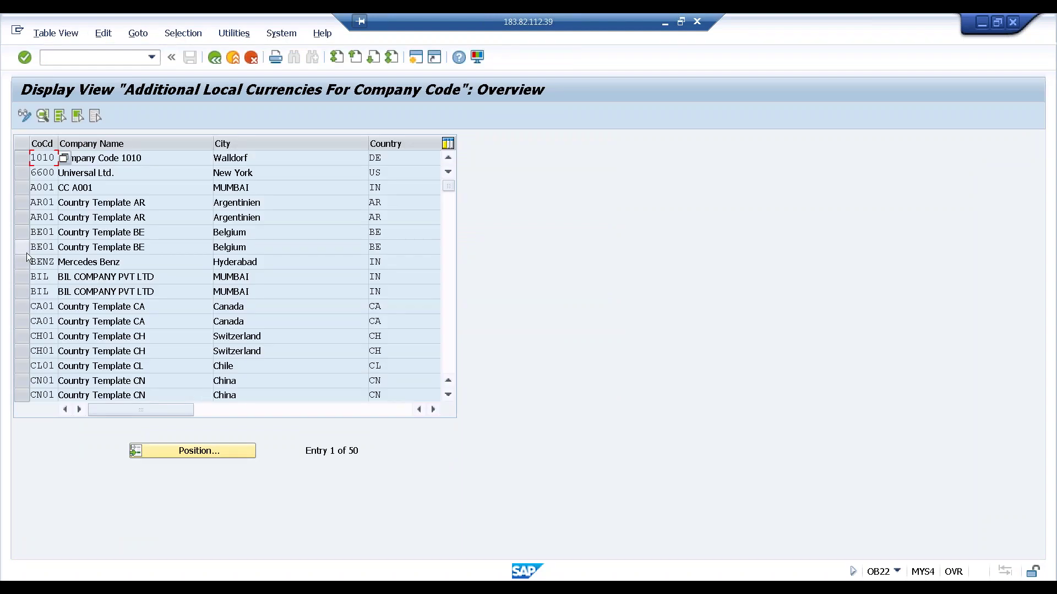
pyautogui.click(24, 218)
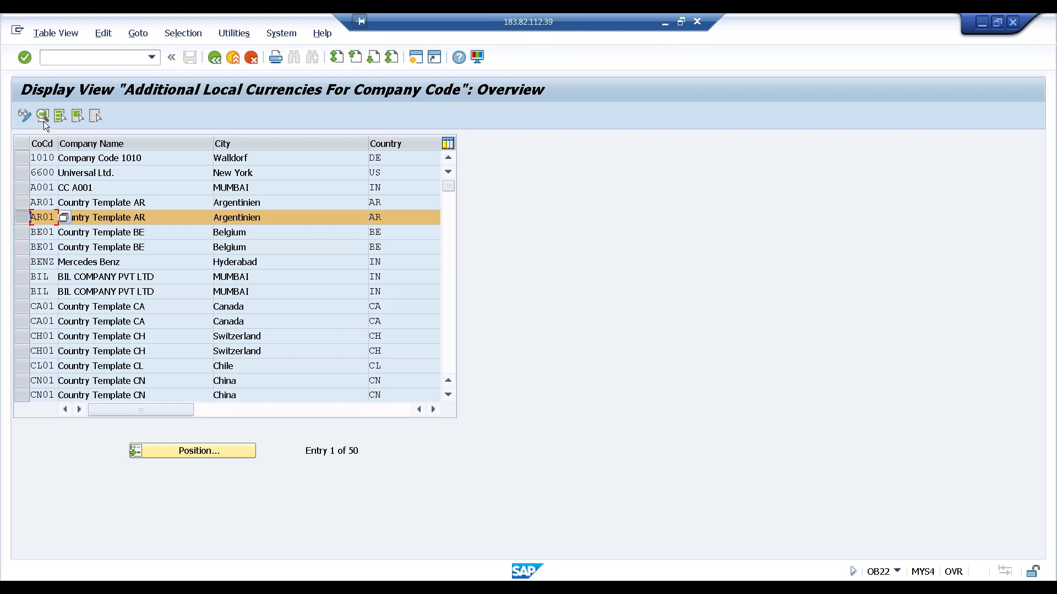
pyautogui.click(43, 116)
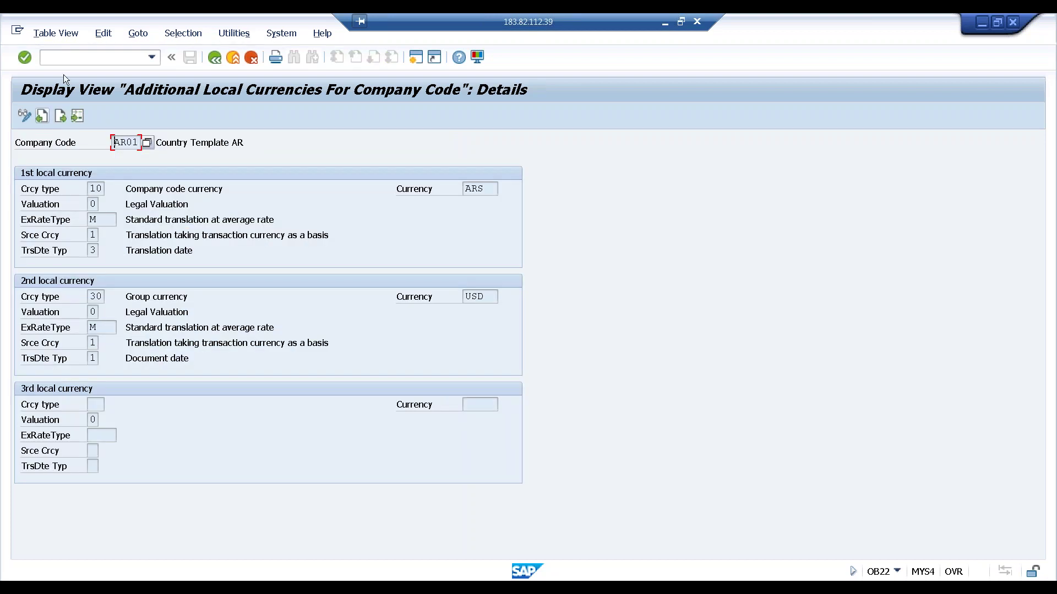
# Step: Try to switch the local currency details of company code AR01 from display to change mode
pyautogui.click(79, 34)
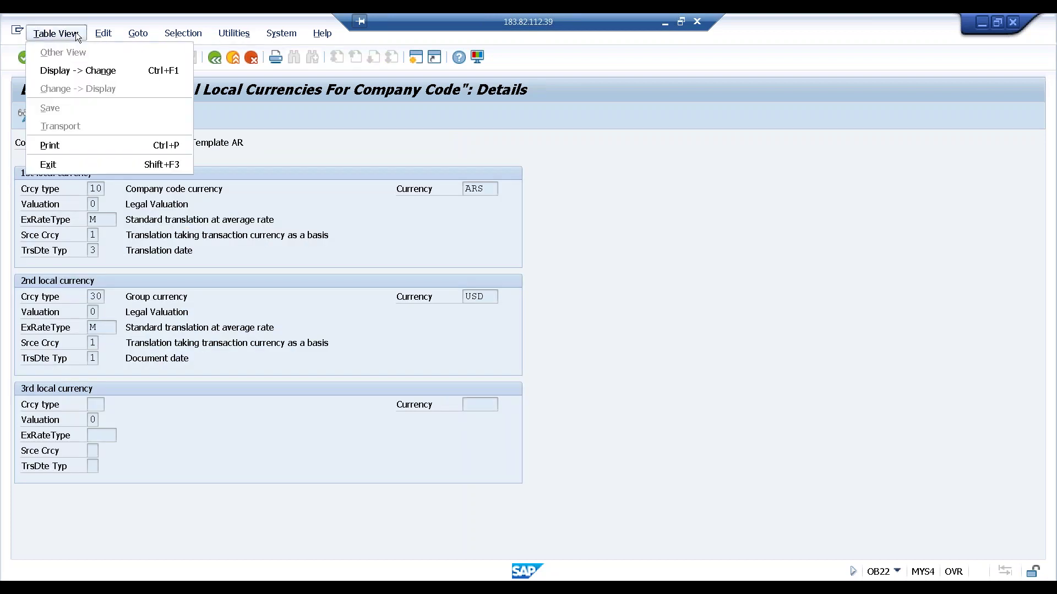
pyautogui.click(88, 71)
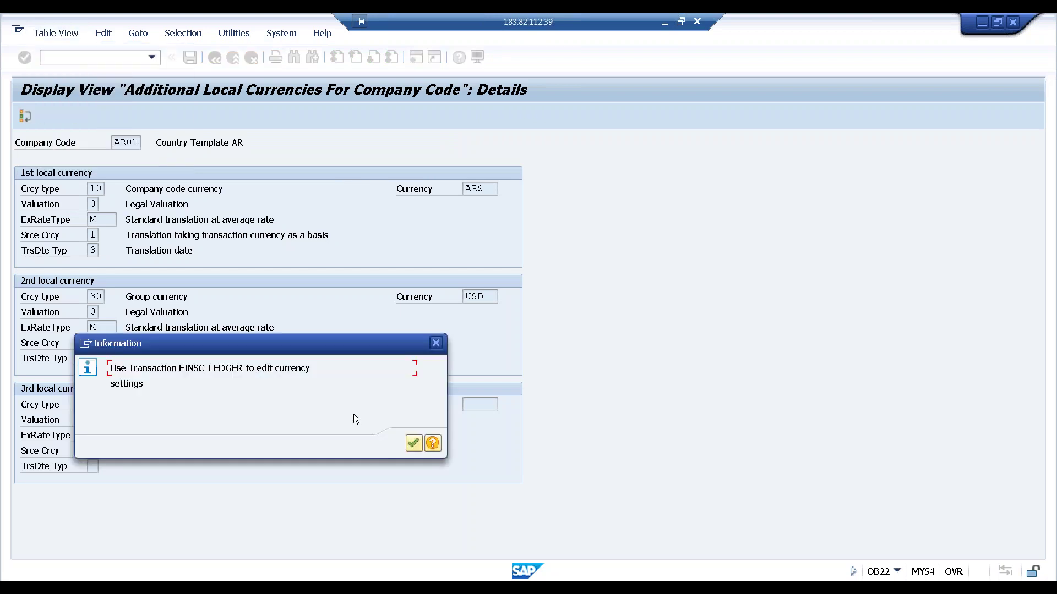
pyautogui.click(414, 444)
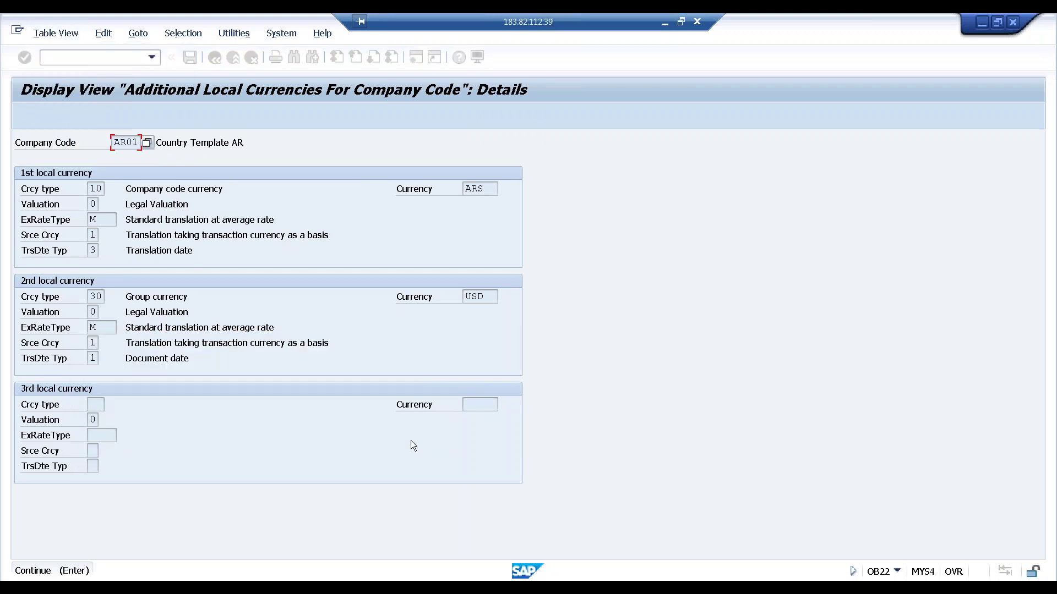
pyautogui.hotkey('alt', 'e')
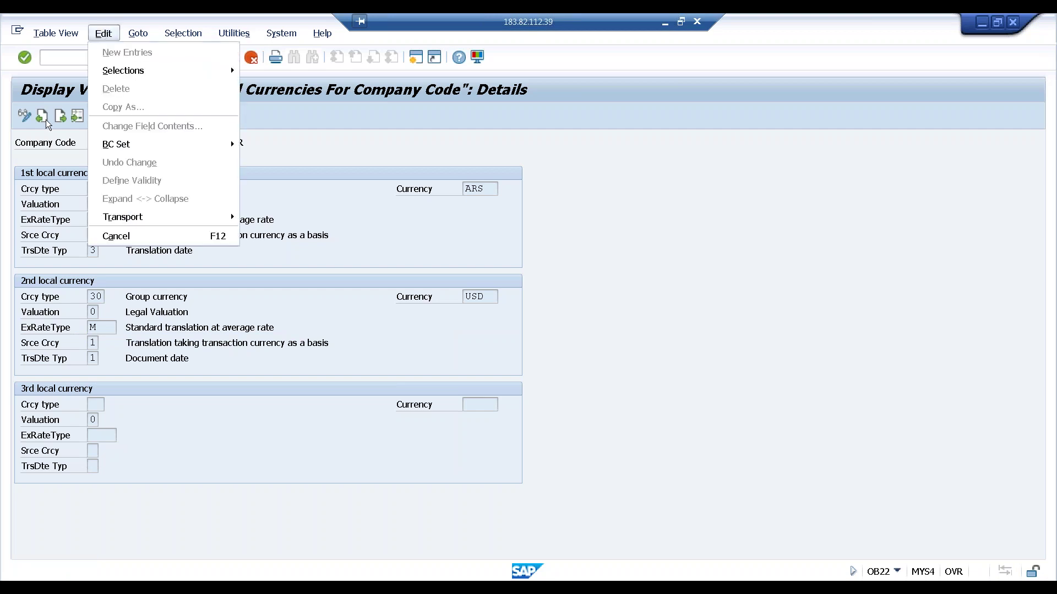
pyautogui.click(25, 117)
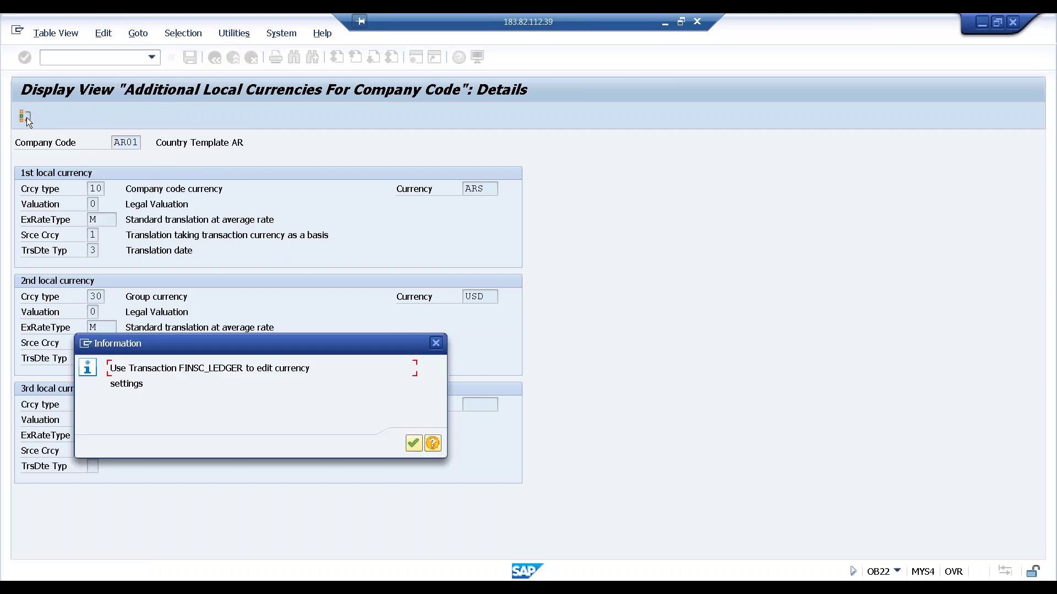
pyautogui.click(413, 443)
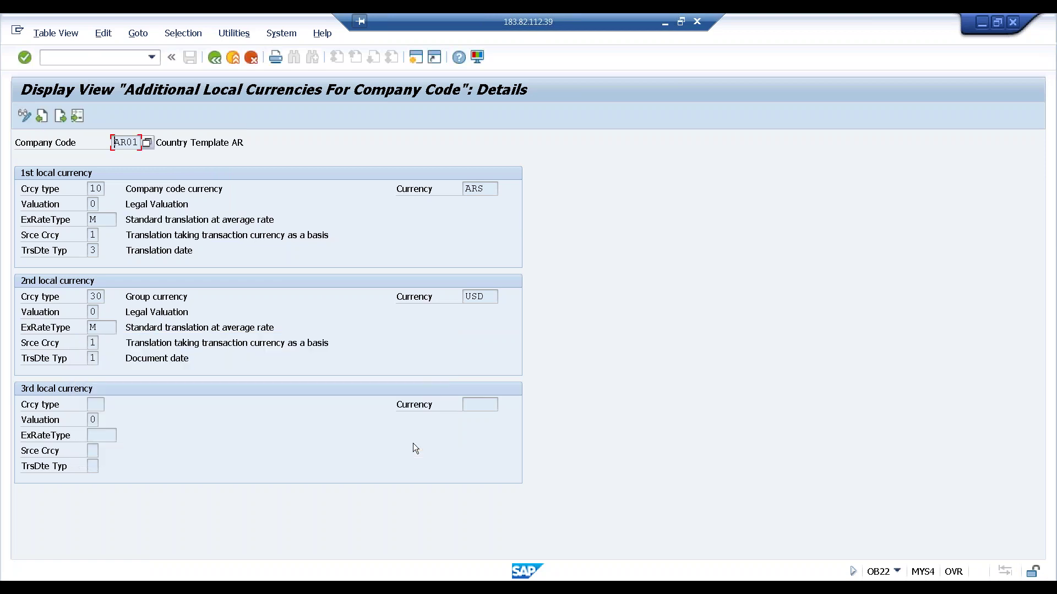
pyautogui.click(176, 38)
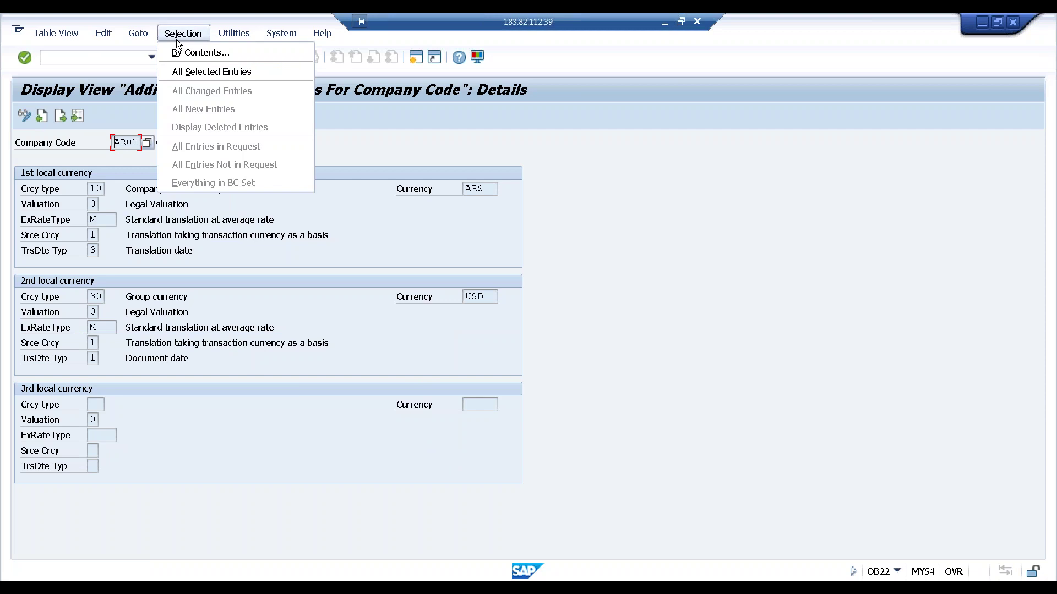
pyautogui.moveTo(134, 37)
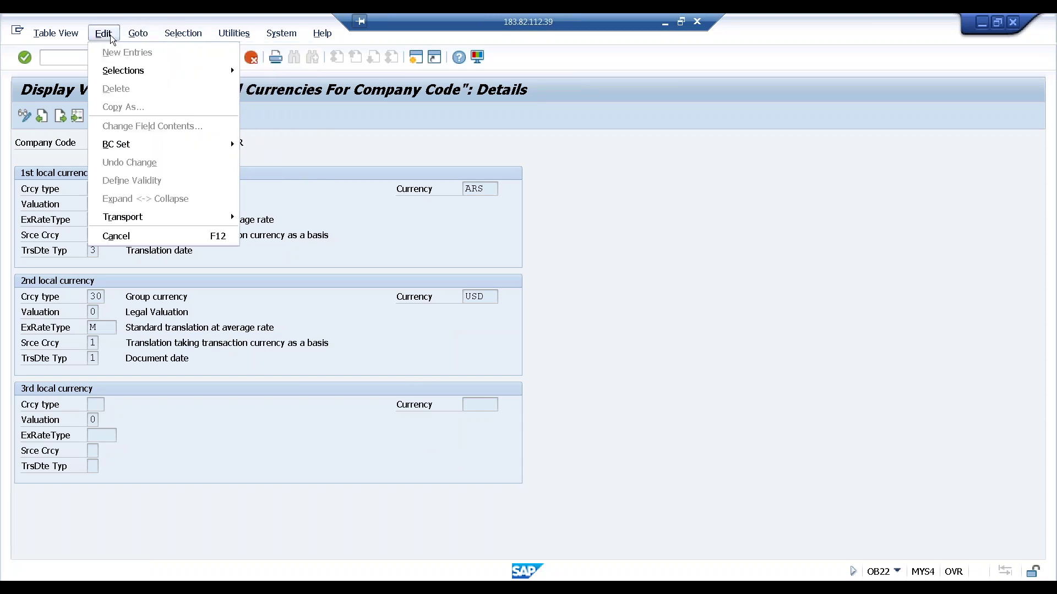
pyautogui.moveTo(246, 32)
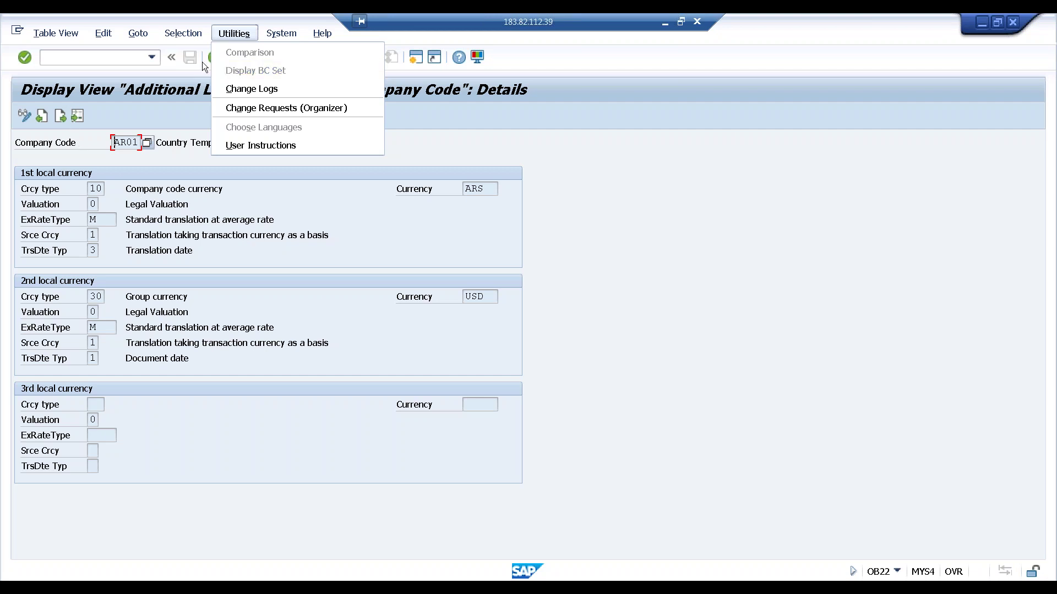
pyautogui.click(183, 96)
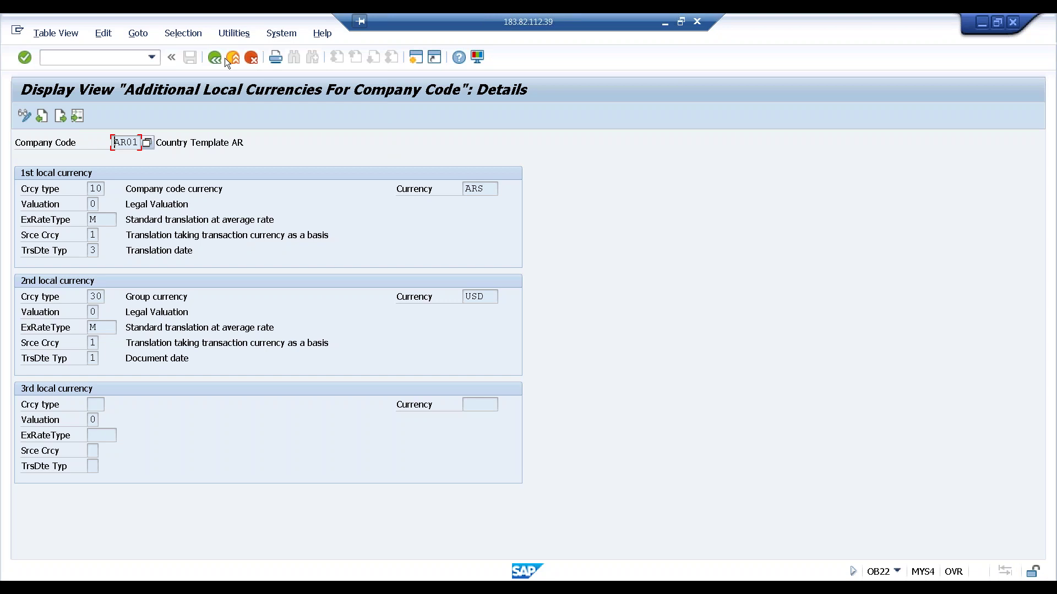
# Step: Open a new SAP session and start transaction OB22 in it
pyautogui.click(415, 58)
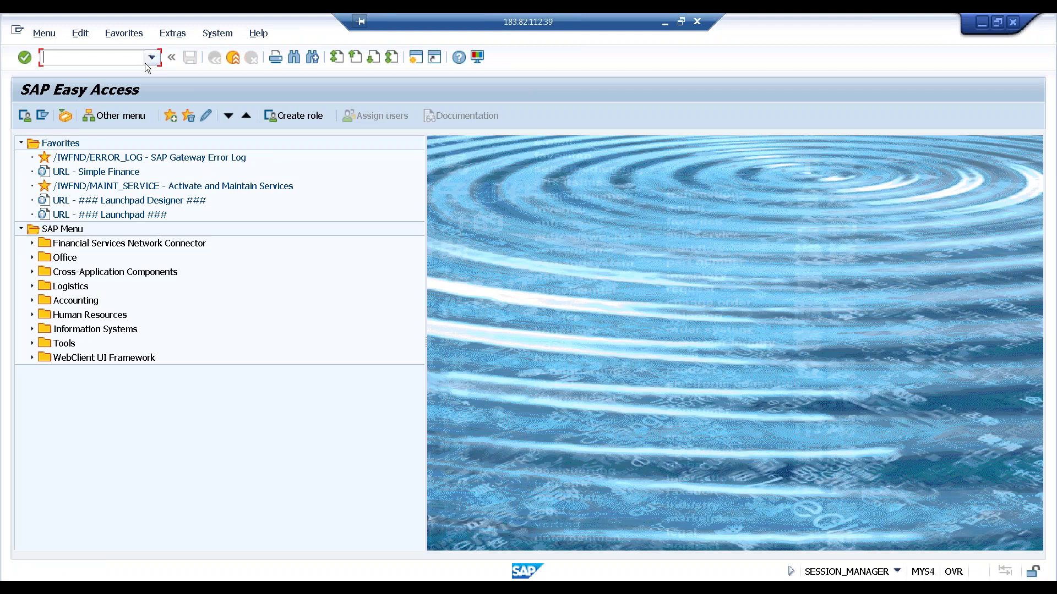
pyautogui.click(145, 62)
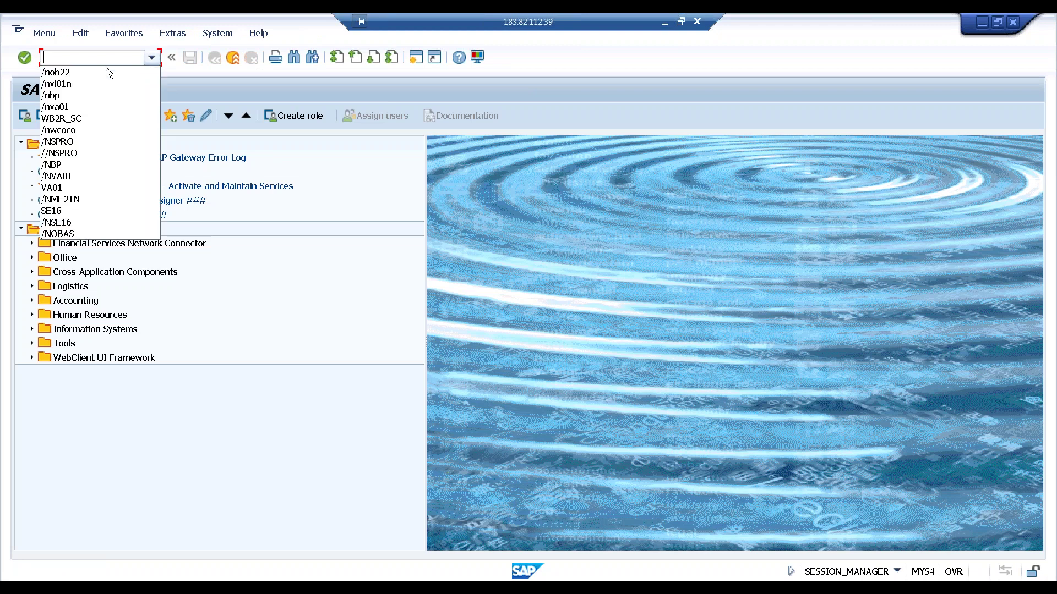
pyautogui.click(100, 58)
pyautogui.write('fins')
pyautogui.press('BackSpace')
pyautogui.write('c')
pyautogui.press('BackSpace')
pyautogui.press('BackSpace')
pyautogui.press('BackSpace')
pyautogui.press('BackSpace')
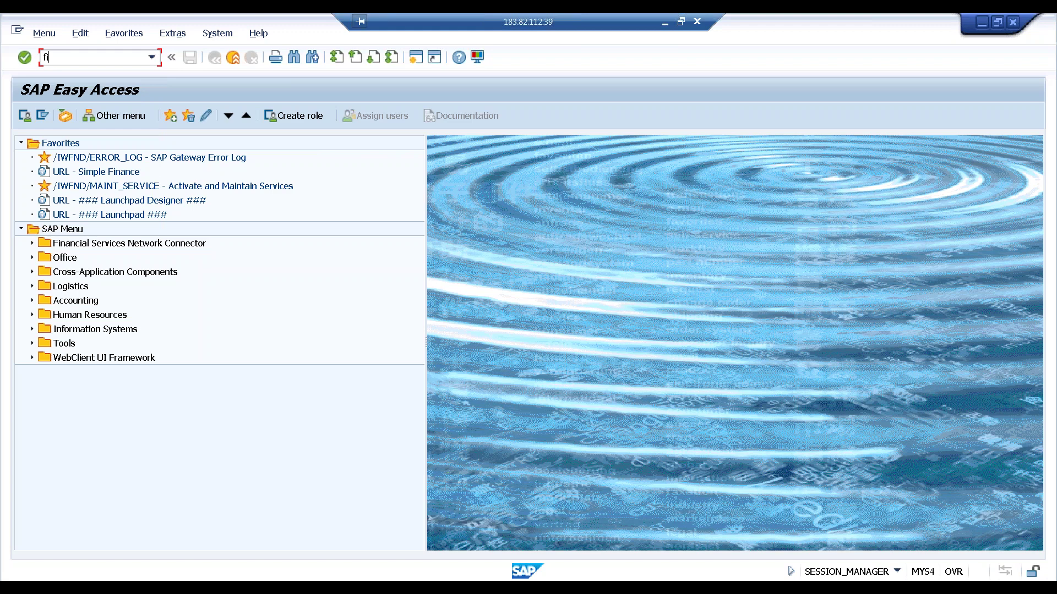
pyautogui.write('on')
pyautogui.press('BackSpace')
pyautogui.write('b22')
pyautogui.press('Return')
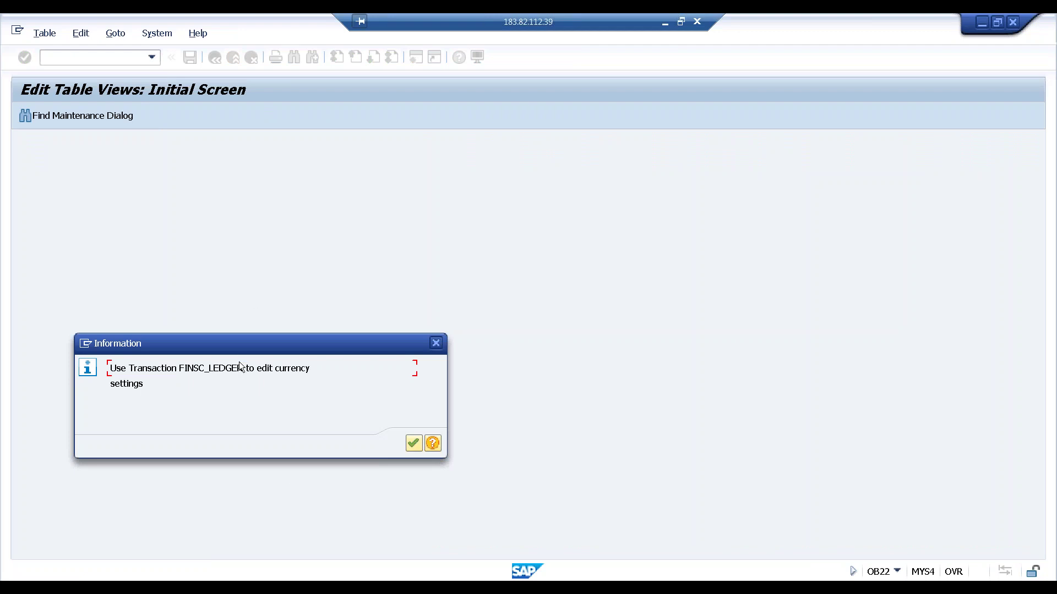
# Step: Copy the transaction code FINSC_LEDGER from the information message, leave the currency overview, and start that transaction
pyautogui.moveTo(242, 368)
pyautogui.mouseDown()
pyautogui.moveTo(179, 369)
pyautogui.moveTo(245, 369)
pyautogui.mouseUp()
pyautogui.hotkey('ctrl', 'c')
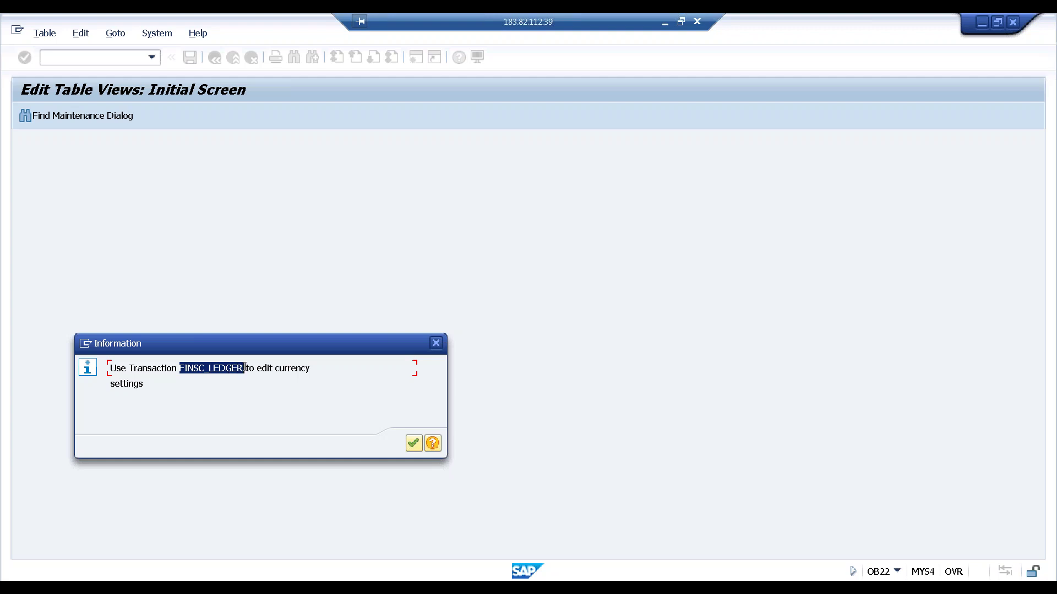
pyautogui.press('Return')
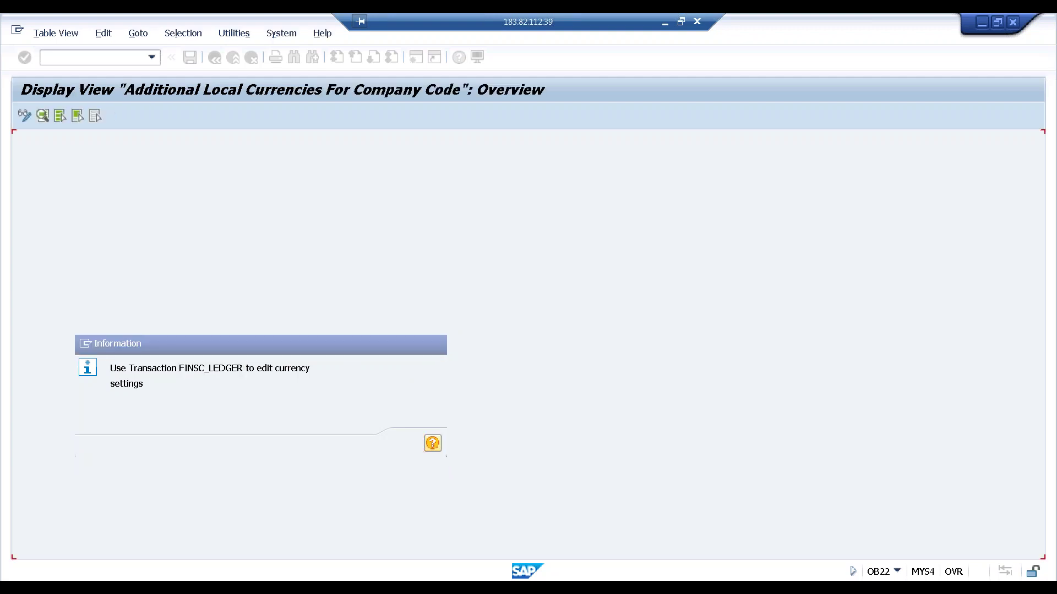
pyautogui.click(215, 58)
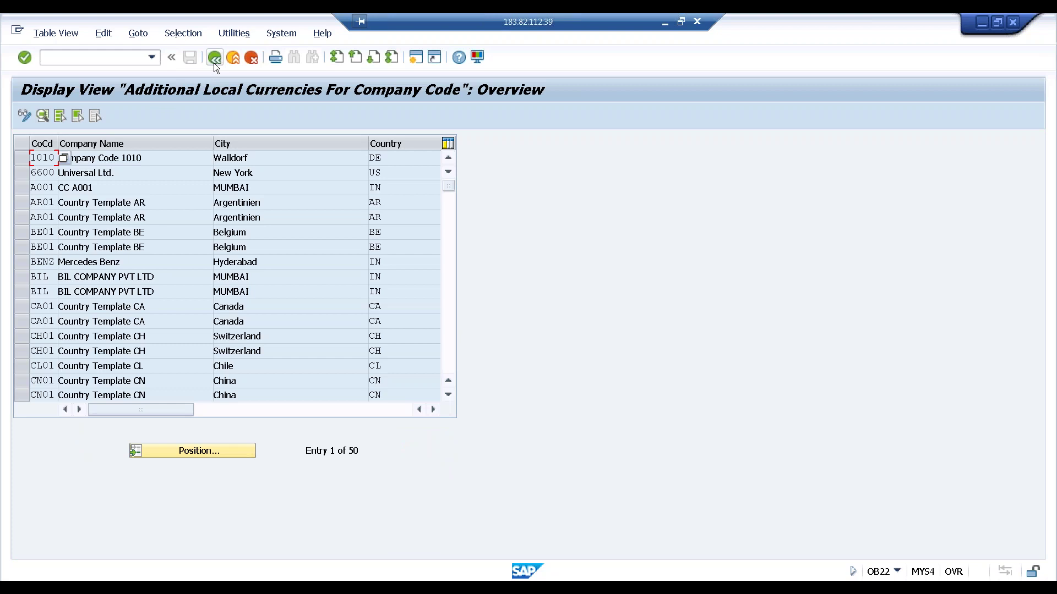
pyautogui.hotkey('ctrl', 'v')
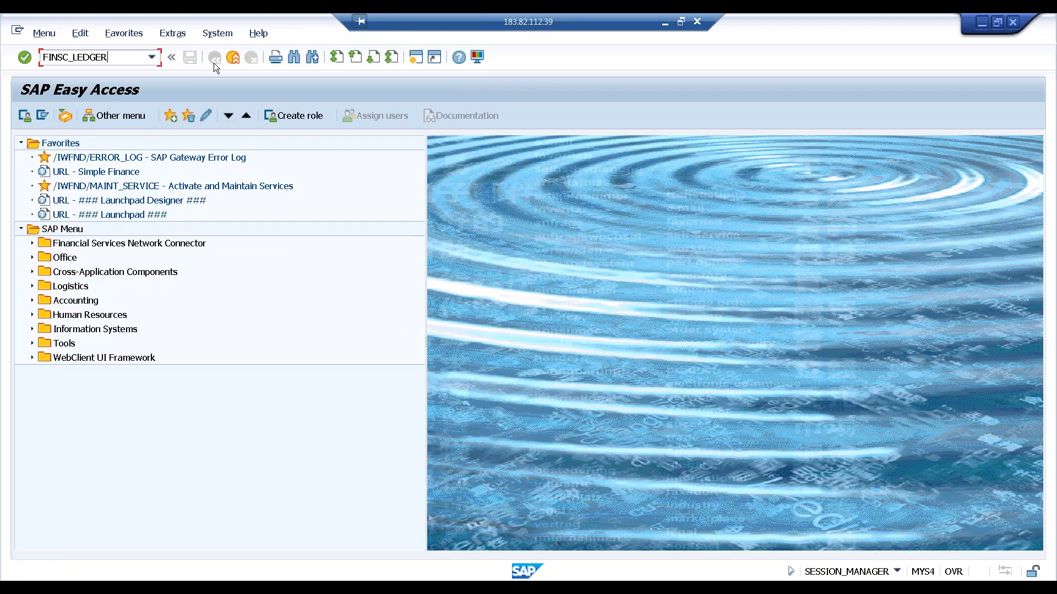
pyautogui.press('Return')
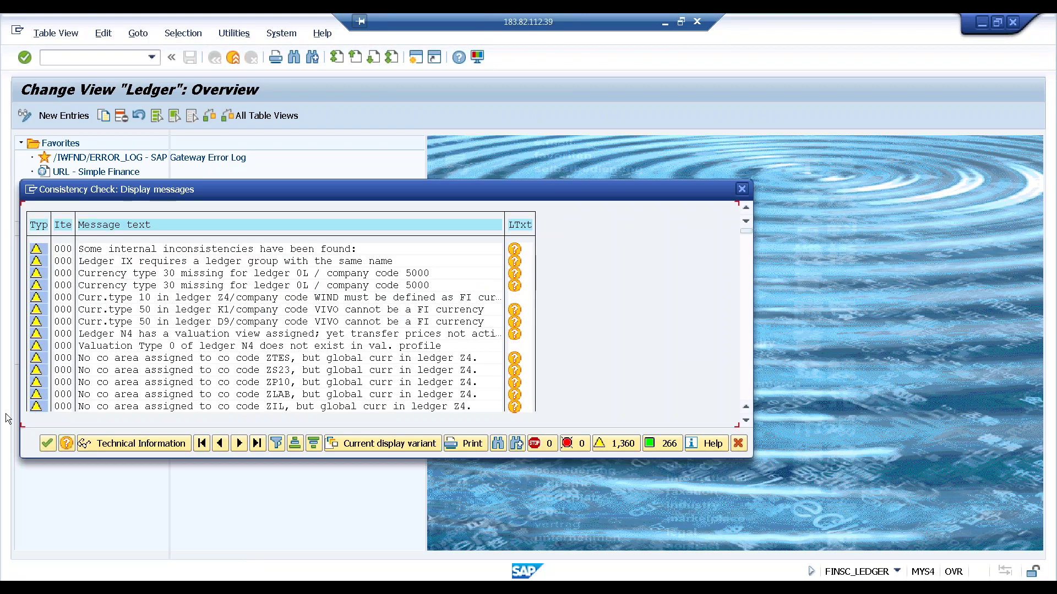
# Step: Display the company code settings of leading ledger 0L and look through the company code list for the AR01 entry
pyautogui.click(47, 443)
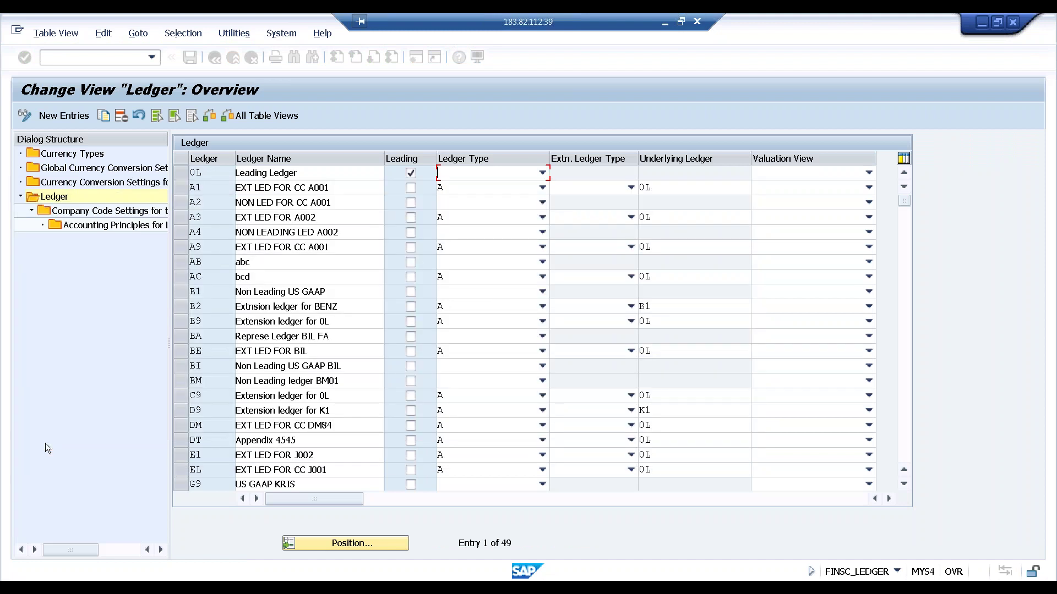
pyautogui.click(196, 173)
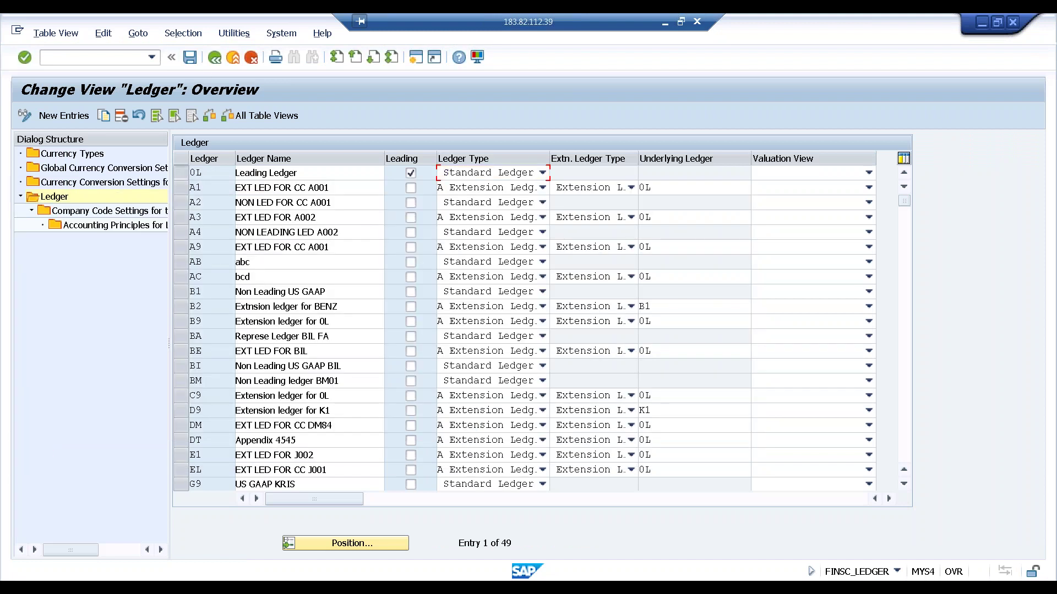
pyautogui.doubleClick(75, 211)
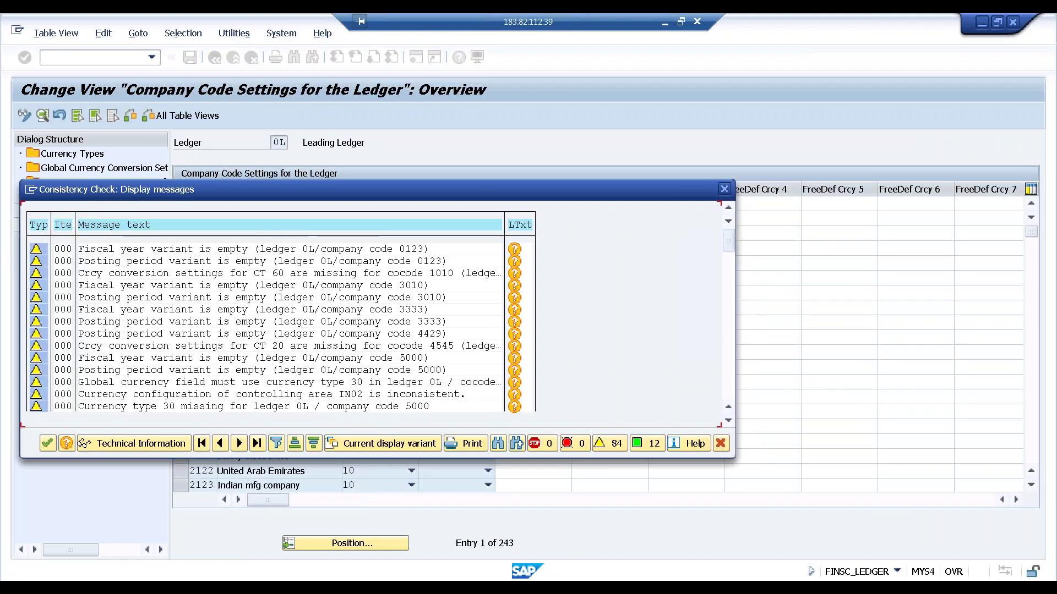
pyautogui.click(44, 444)
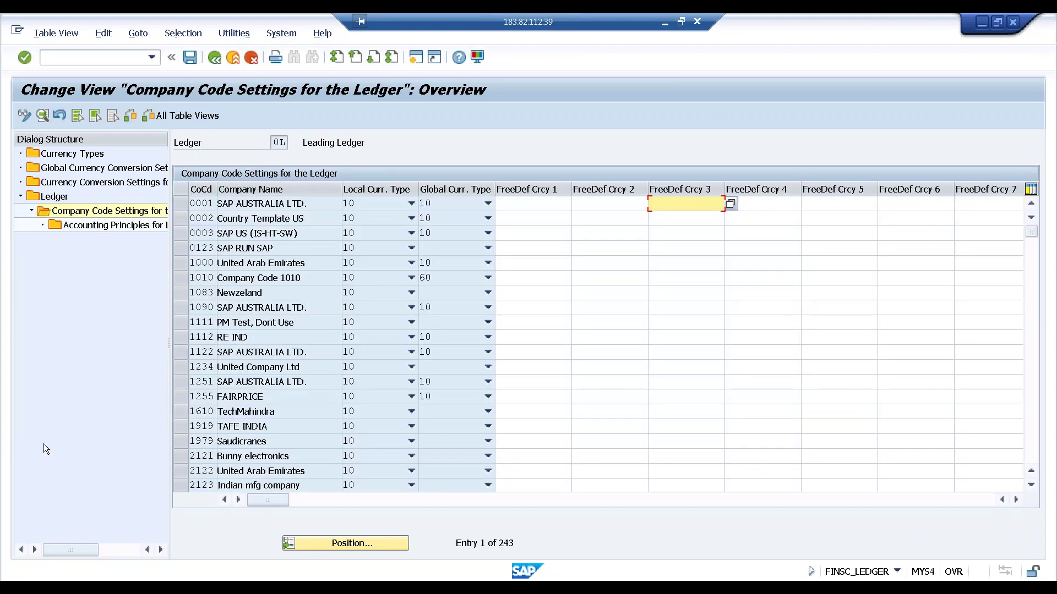
pyautogui.click(1040, 353)
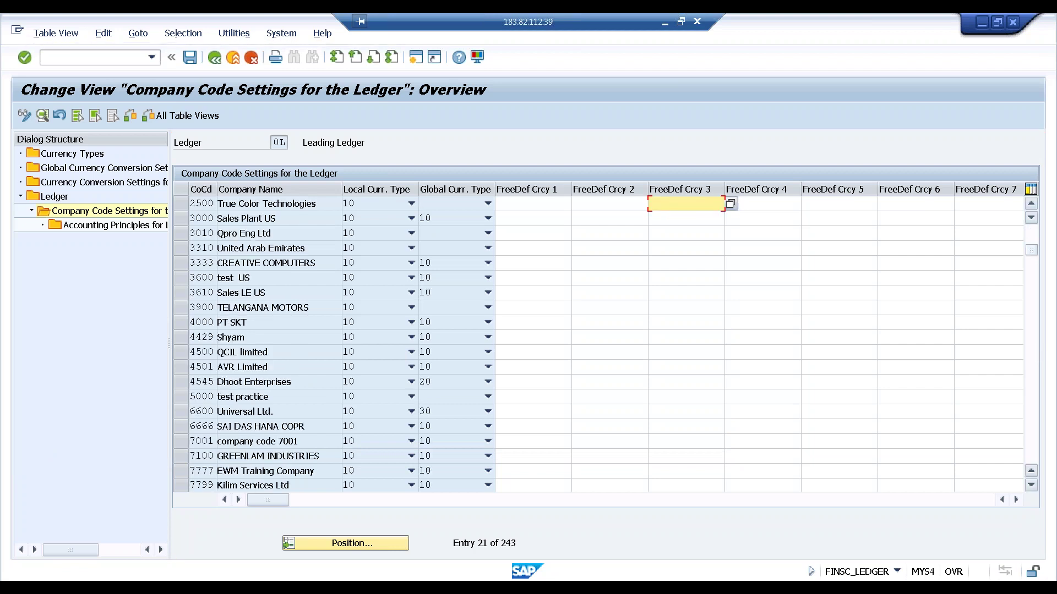
pyautogui.press('pagedown')
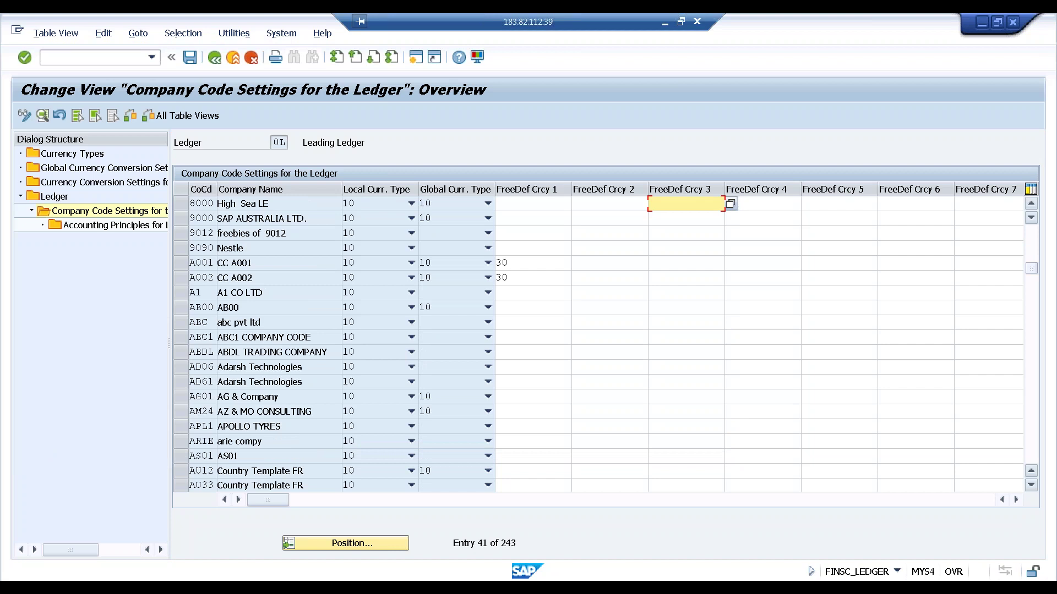
pyautogui.click(191, 442)
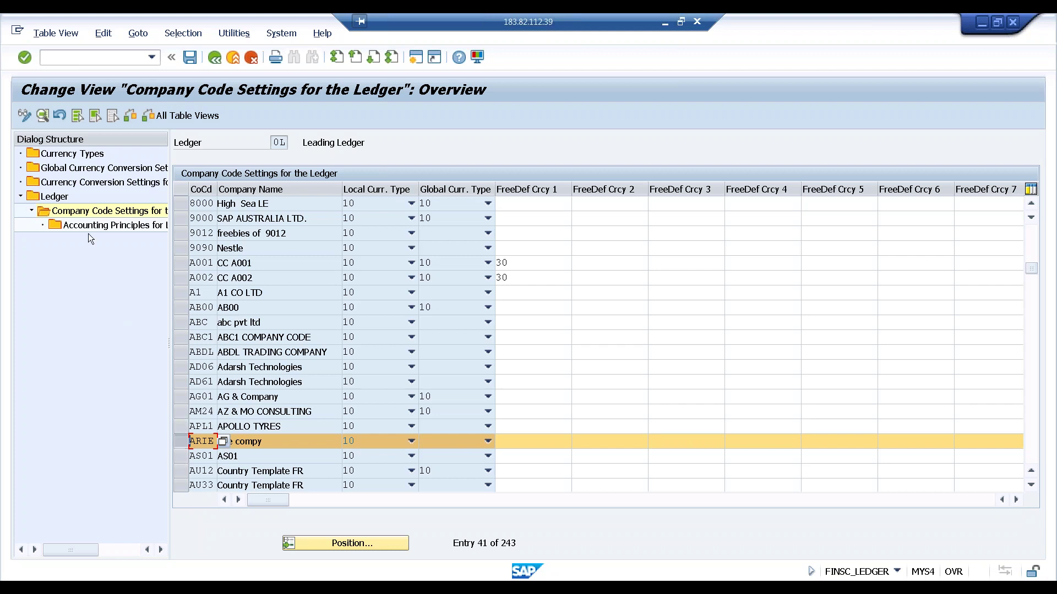
# Step: Review the currency conversion settings for company codes, and leave the ledger configuration without saving any changes
pyautogui.doubleClick(106, 183)
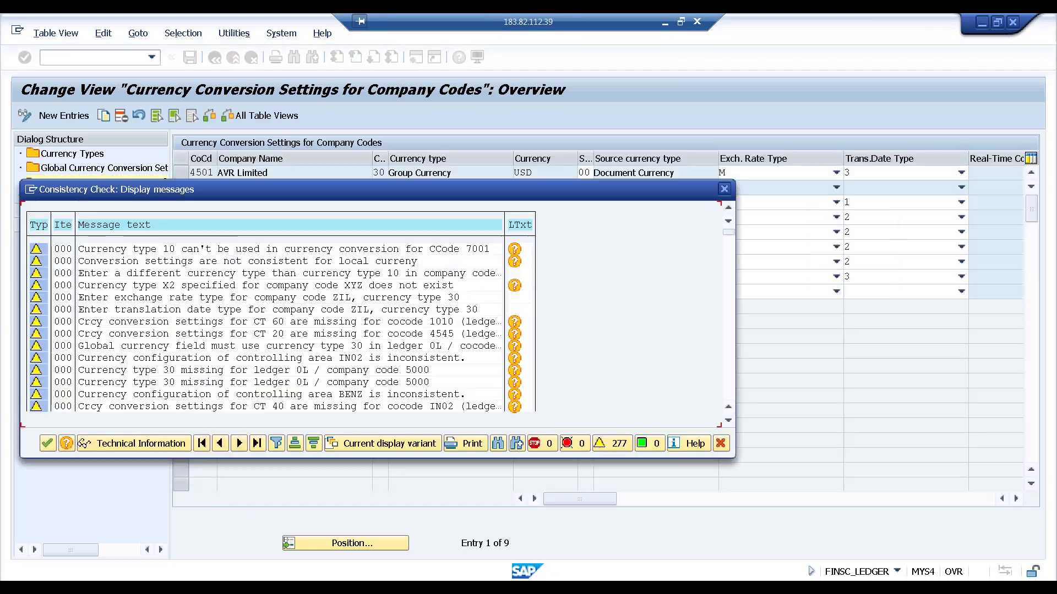
pyautogui.click(47, 443)
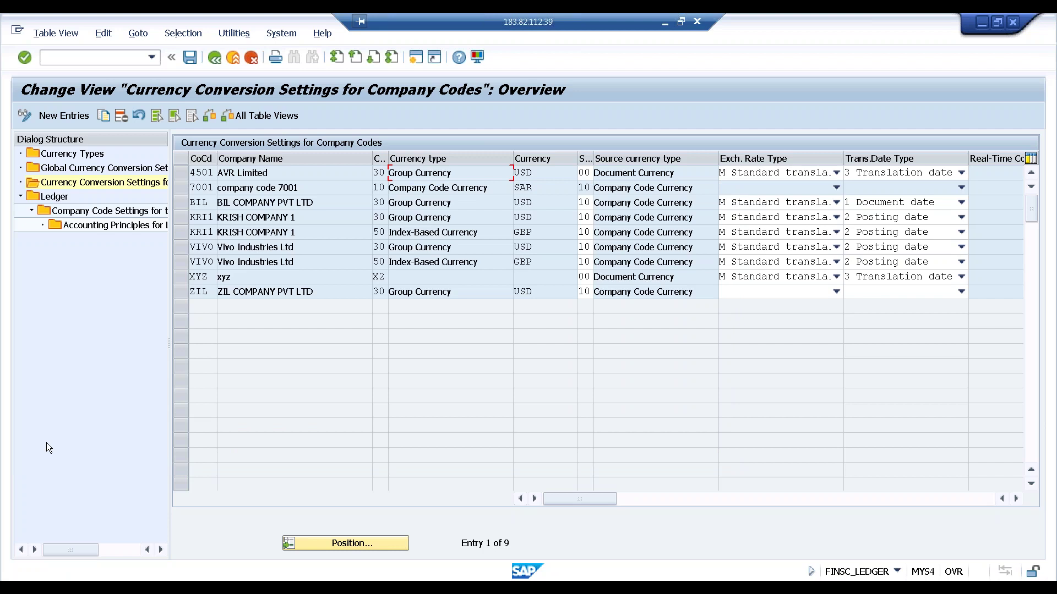
pyautogui.click(111, 212)
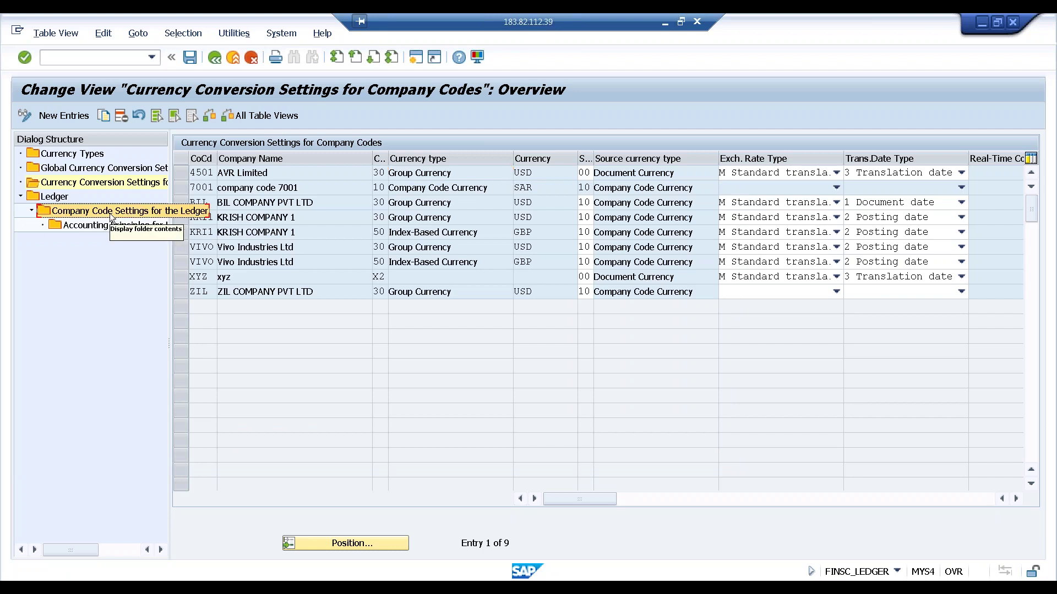
pyautogui.doubleClick(111, 213)
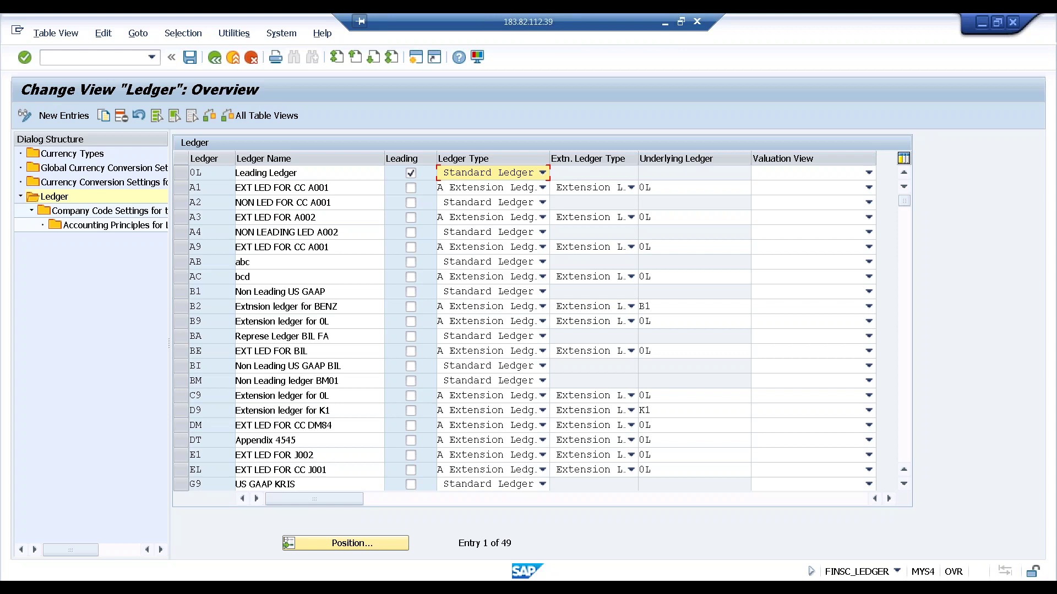
pyautogui.click(213, 57)
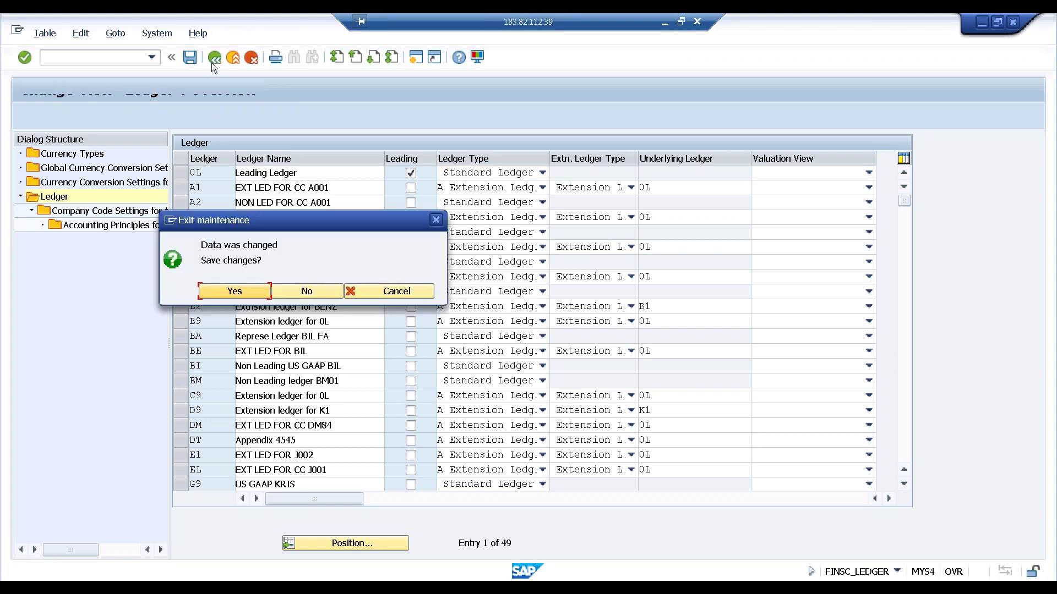
pyautogui.click(318, 290)
pyautogui.press('F3')
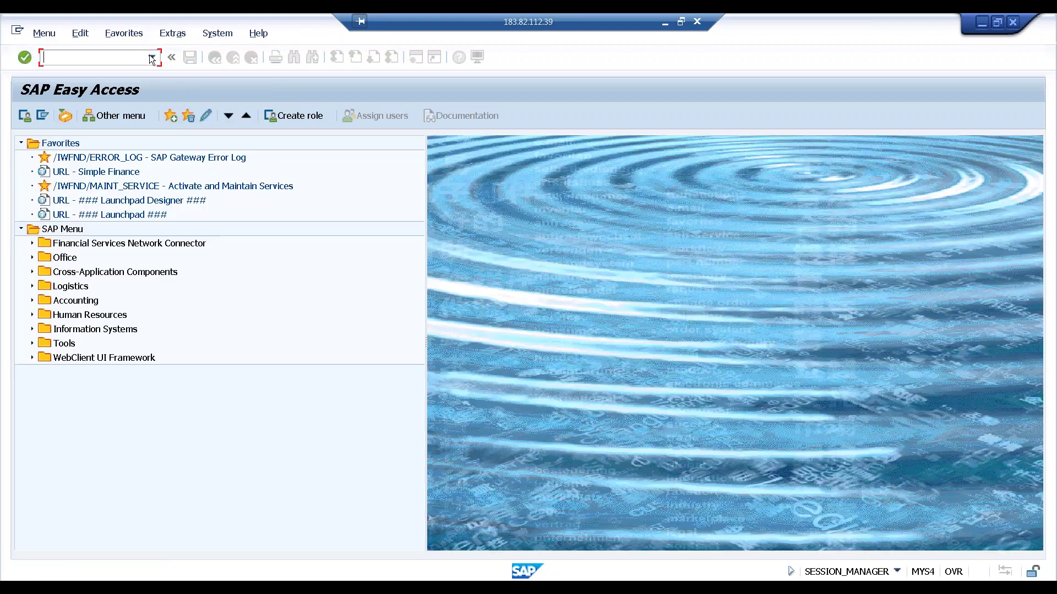
pyautogui.click(151, 57)
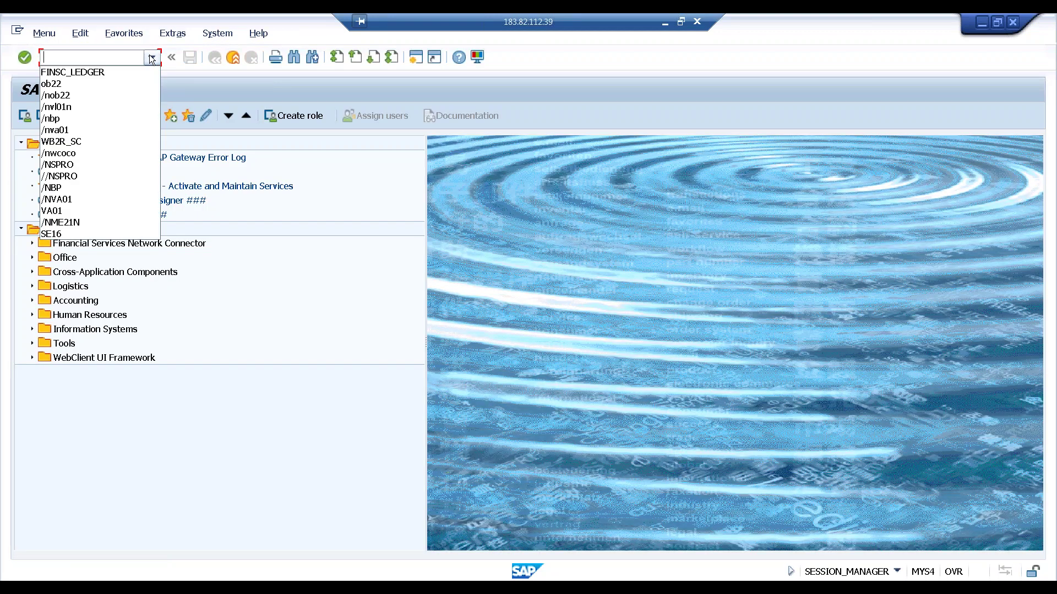
pyautogui.click(80, 144)
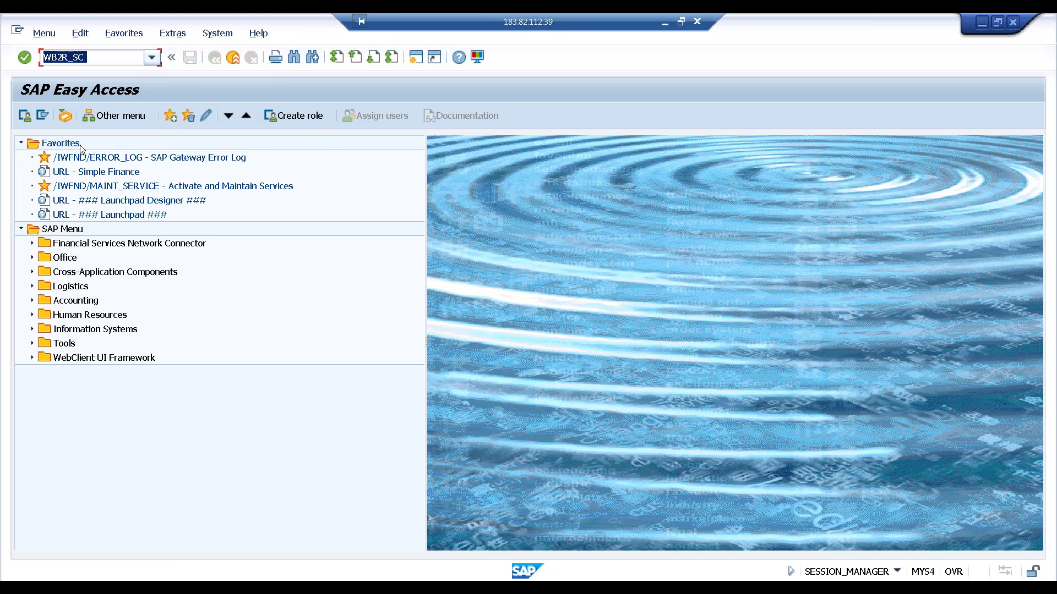
pyautogui.press('Return')
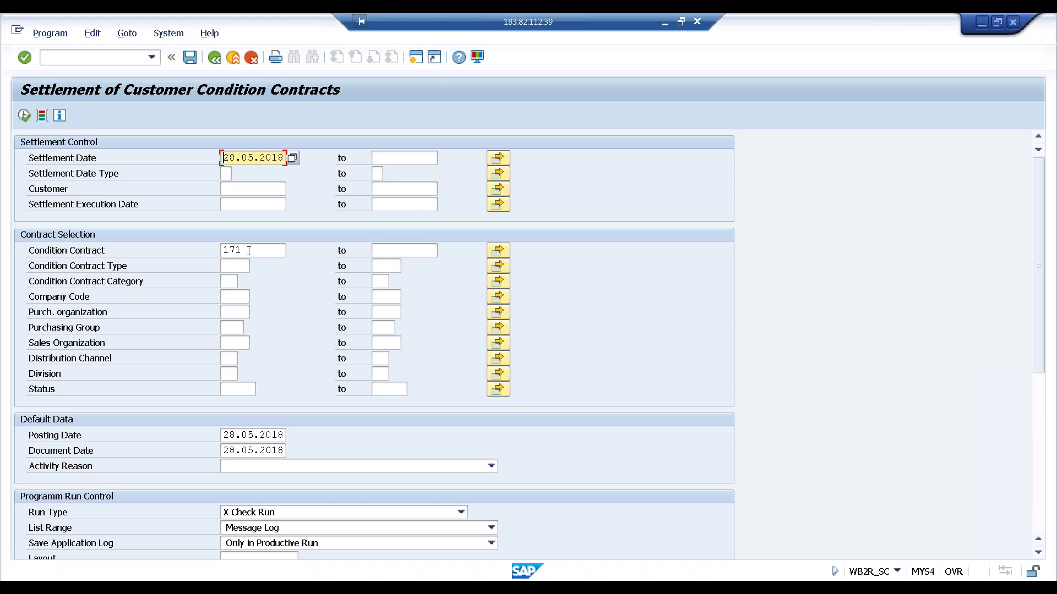
pyautogui.click(219, 64)
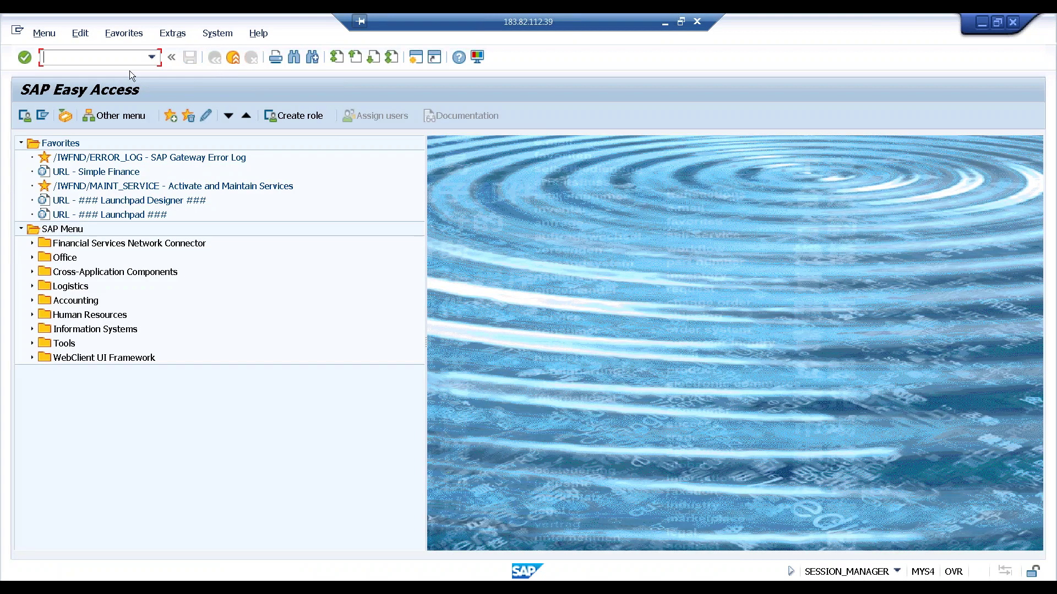
# Step: Start transaction WCOCO and display existing condition contract 112, picked from an unfiltered contract search
pyautogui.click(152, 57)
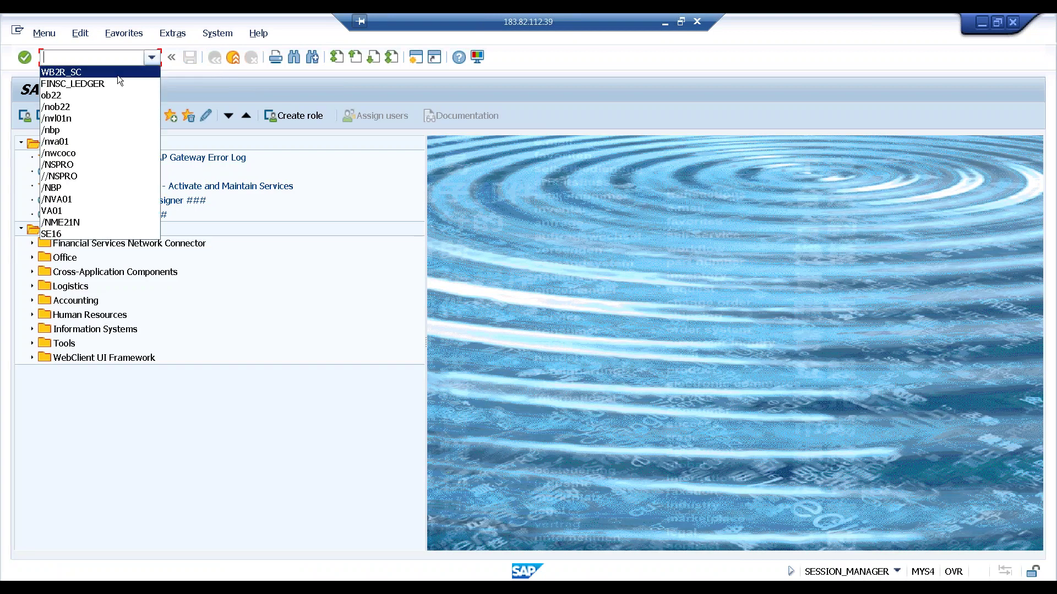
pyautogui.click(55, 60)
pyautogui.write('wcoco')
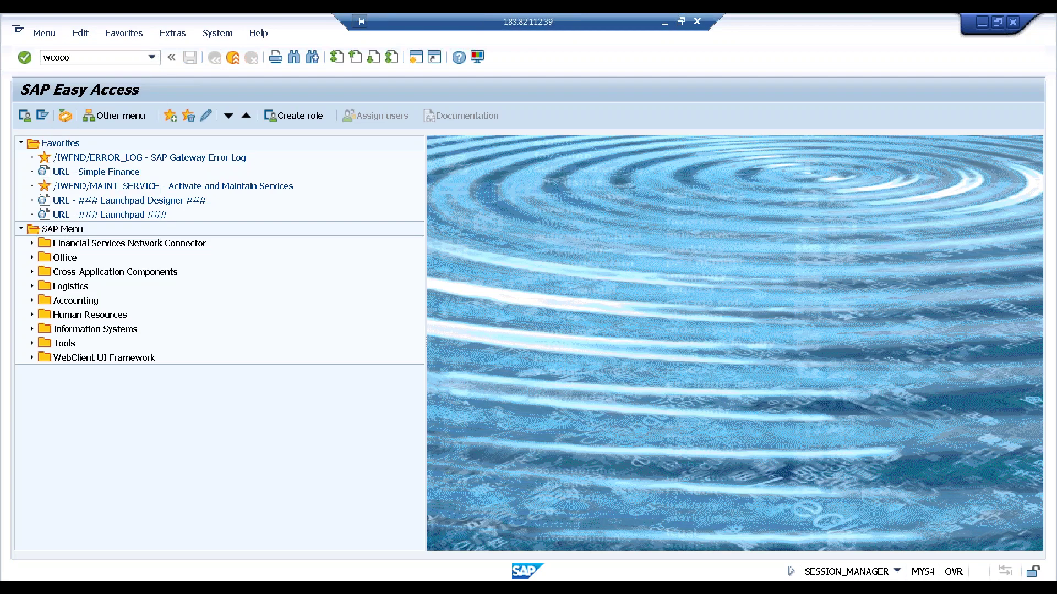
pyautogui.press('Return')
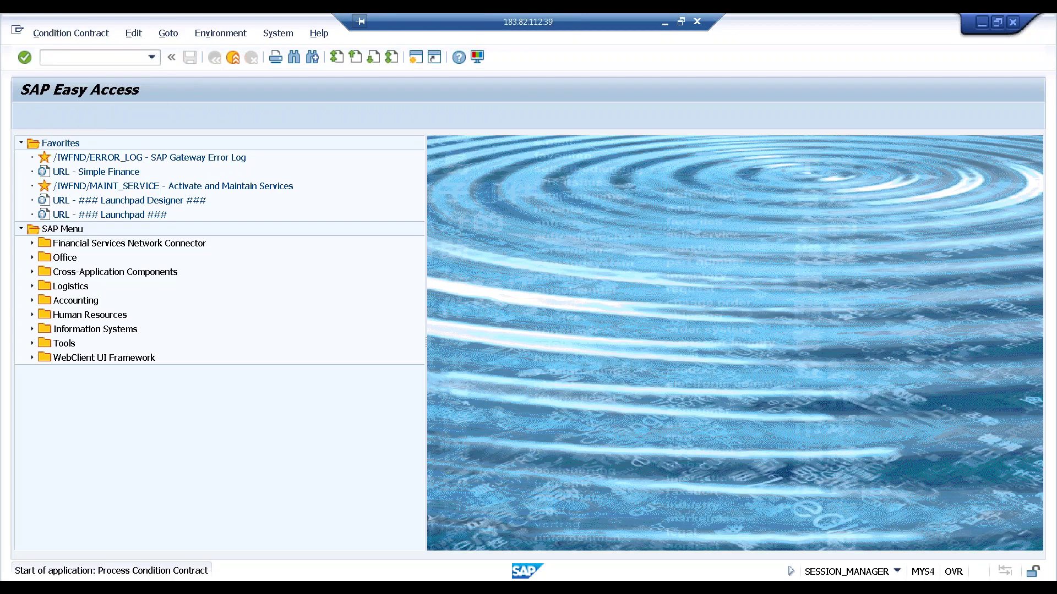
pyautogui.click(44, 117)
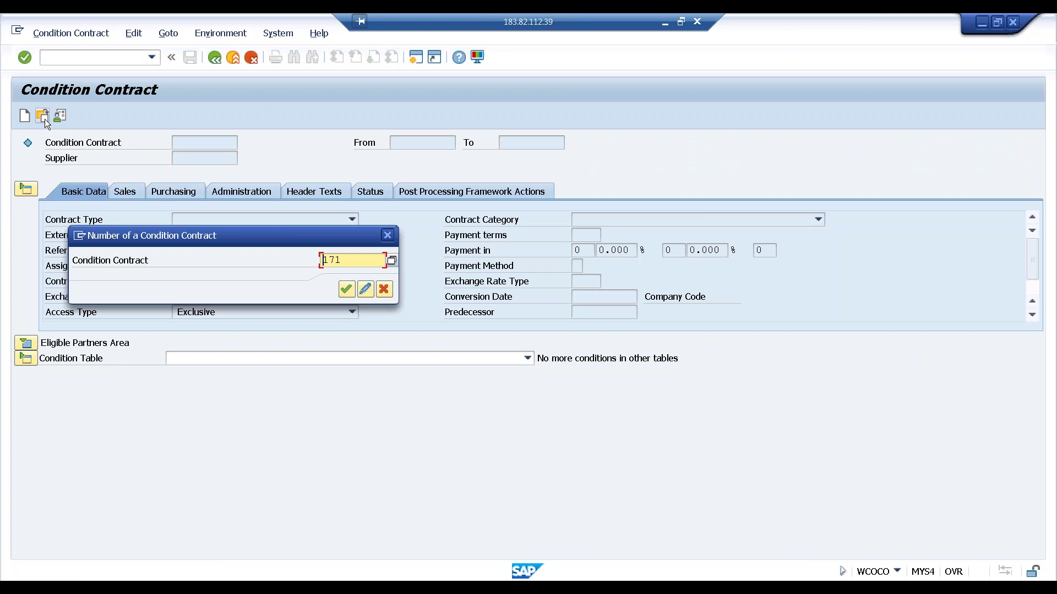
pyautogui.click(390, 263)
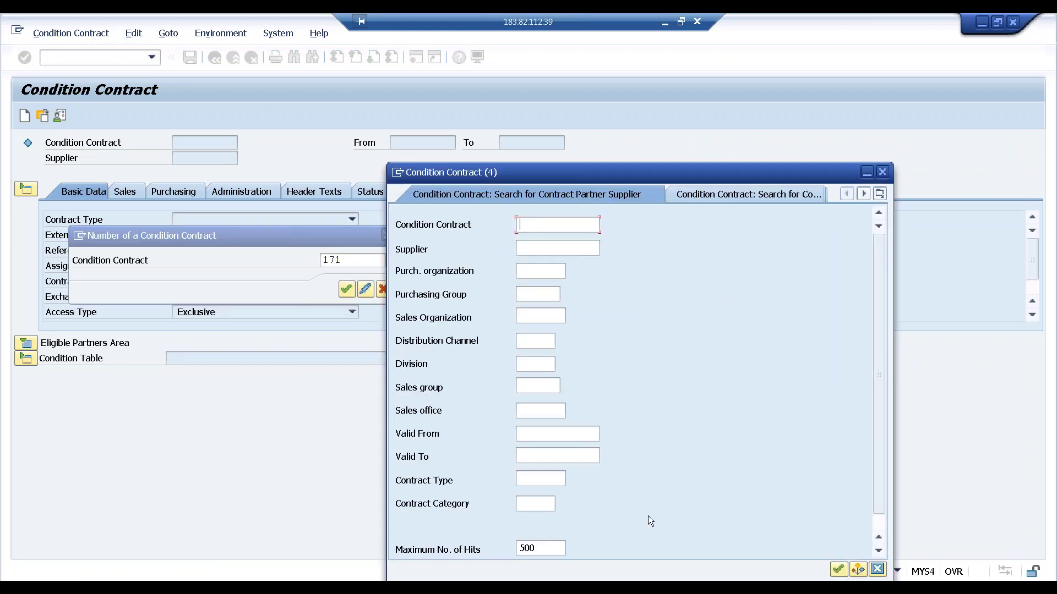
pyautogui.click(837, 569)
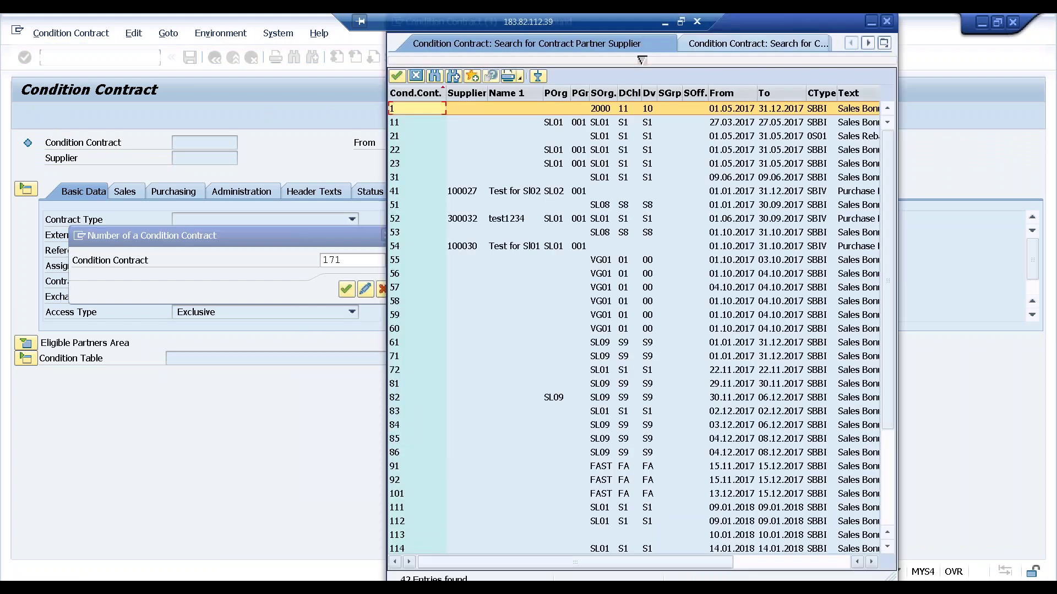
pyautogui.doubleClick(405, 522)
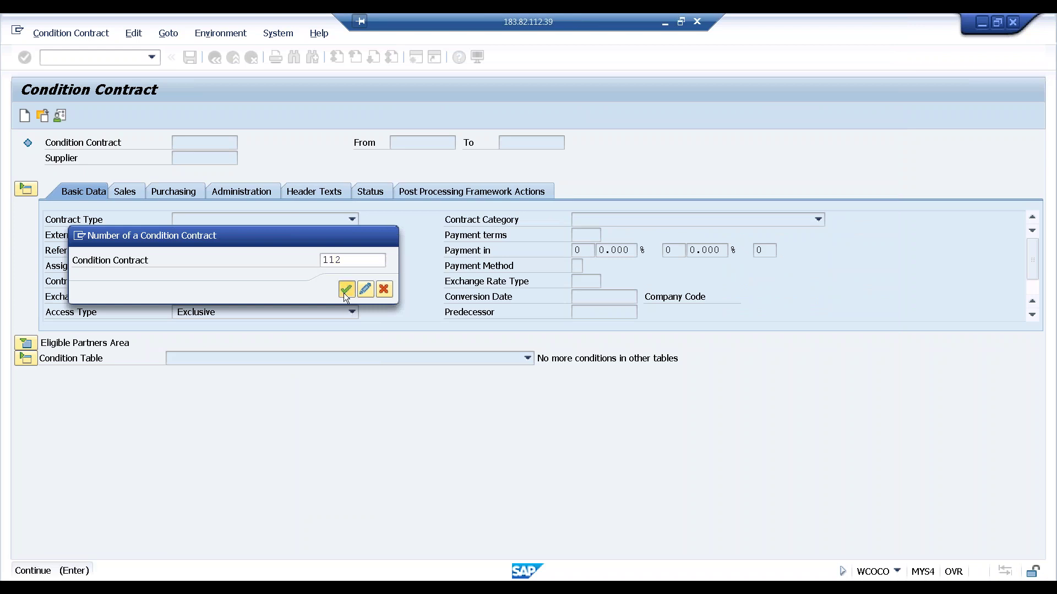
pyautogui.click(343, 293)
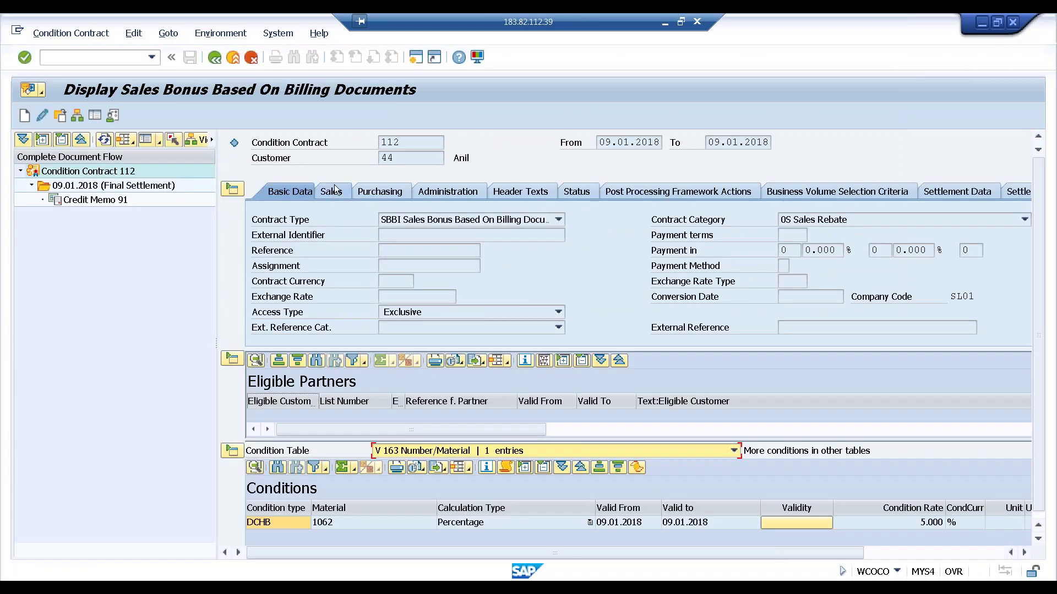
# Step: Open the credit memo from the contract's final settlement and examine the sales pricing conditions and net value of item 10
pyautogui.click(420, 161)
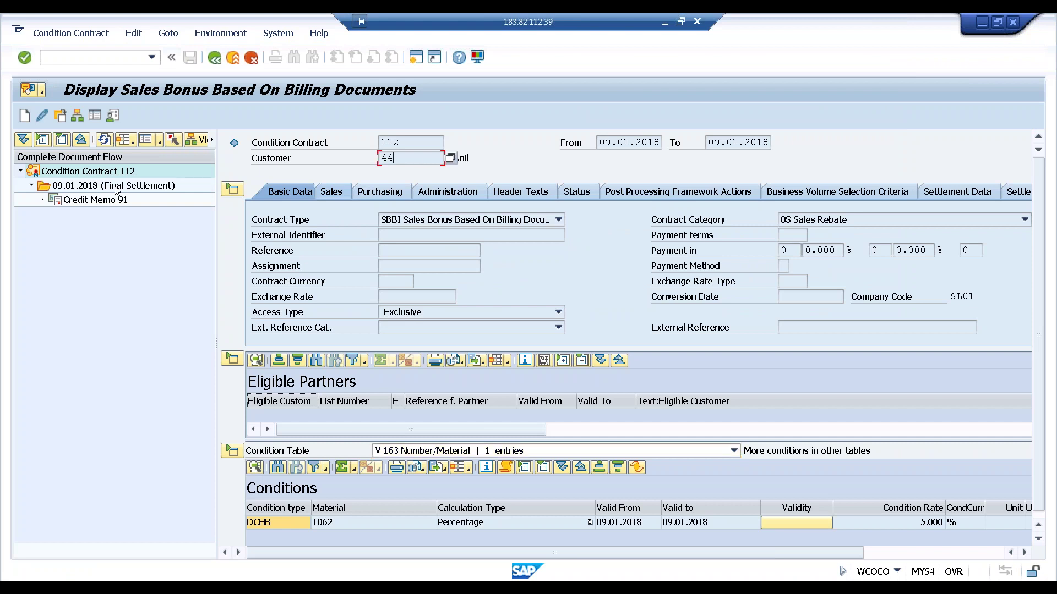
pyautogui.click(80, 204)
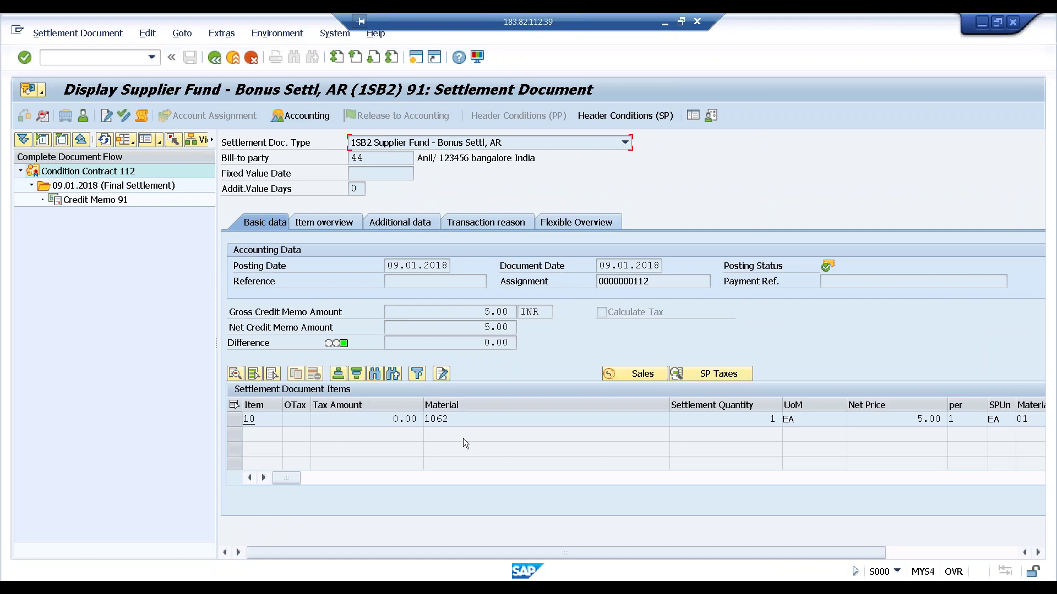
pyautogui.click(237, 420)
pyautogui.click(643, 375)
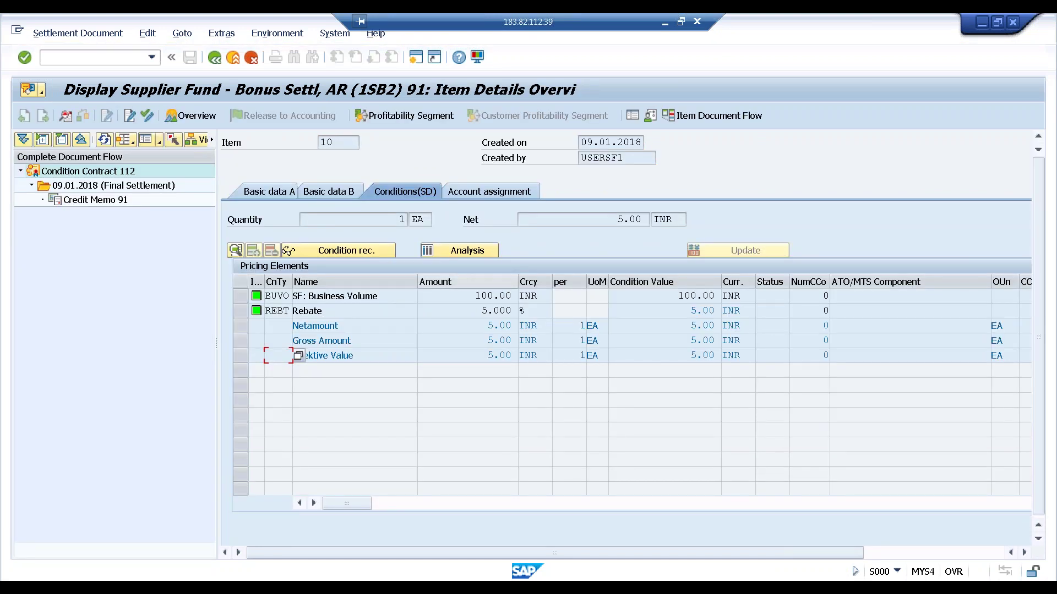
pyautogui.moveTo(475, 296); pyautogui.dragTo(509, 312)
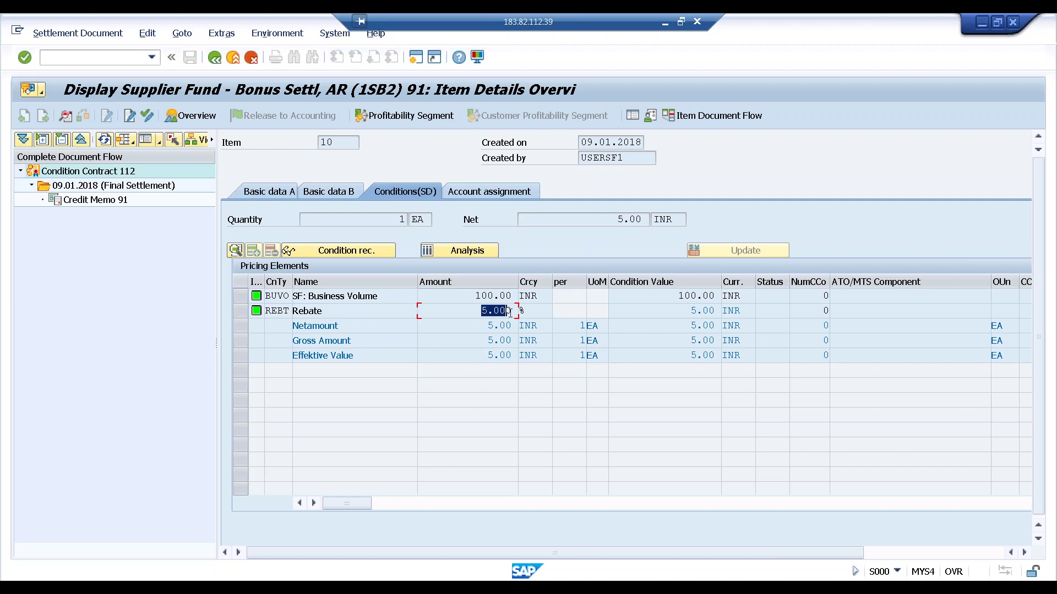
pyautogui.moveTo(616, 220); pyautogui.dragTo(646, 220)
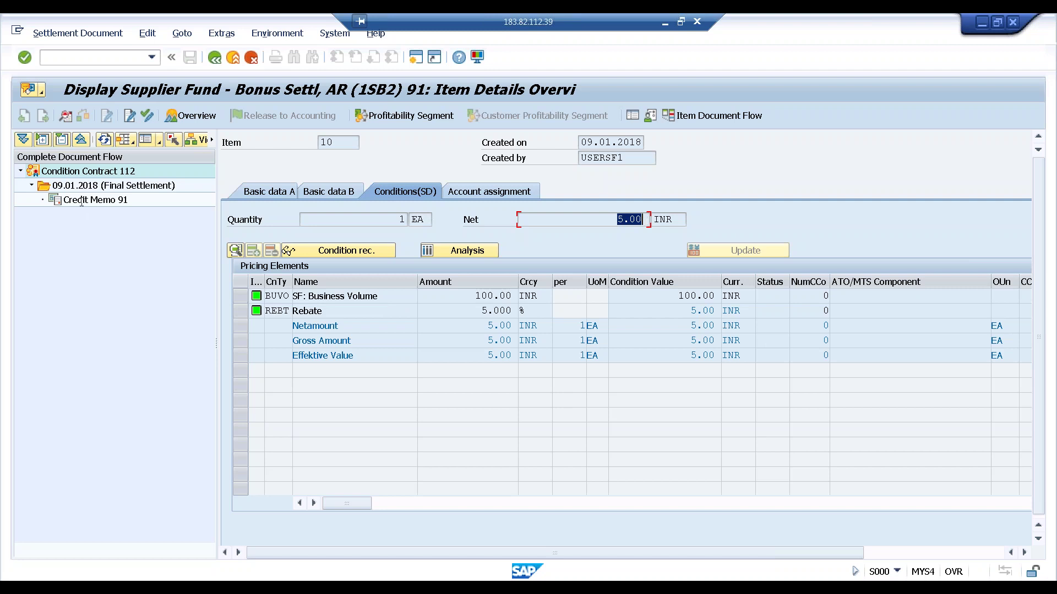
pyautogui.click(82, 201)
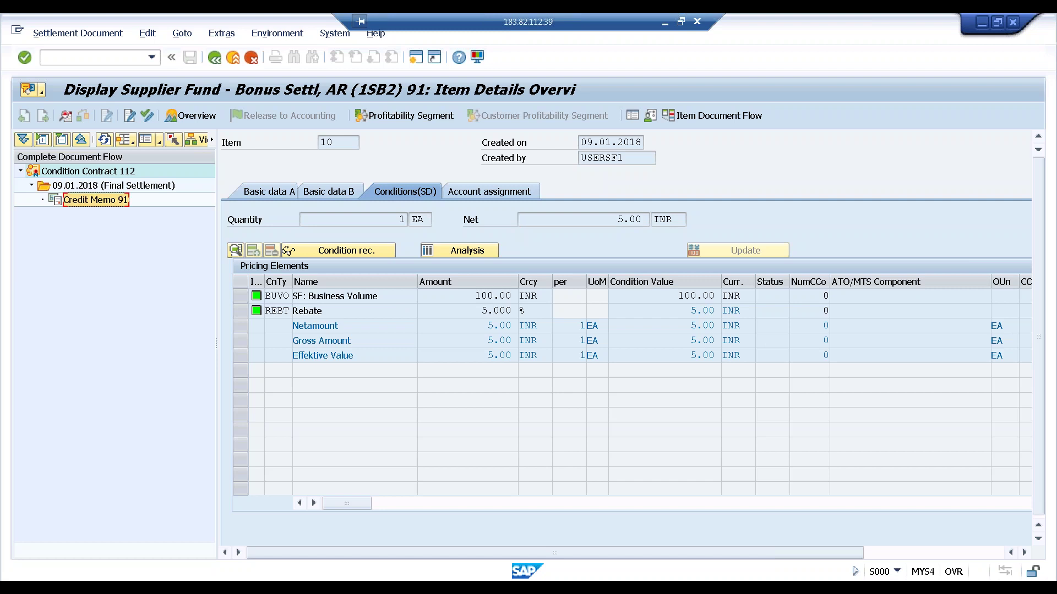
# Step: Open an additional session, start transaction SPRO, and display the SAP Reference IMG
pyautogui.click(416, 57)
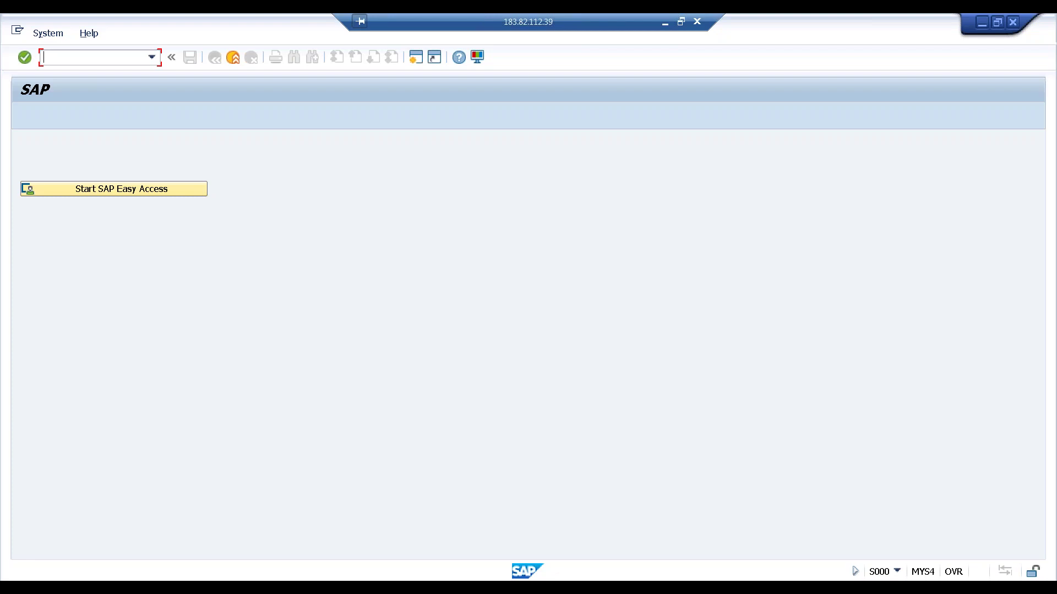
pyautogui.write('spro')
pyautogui.press('Return')
pyautogui.click(69, 115)
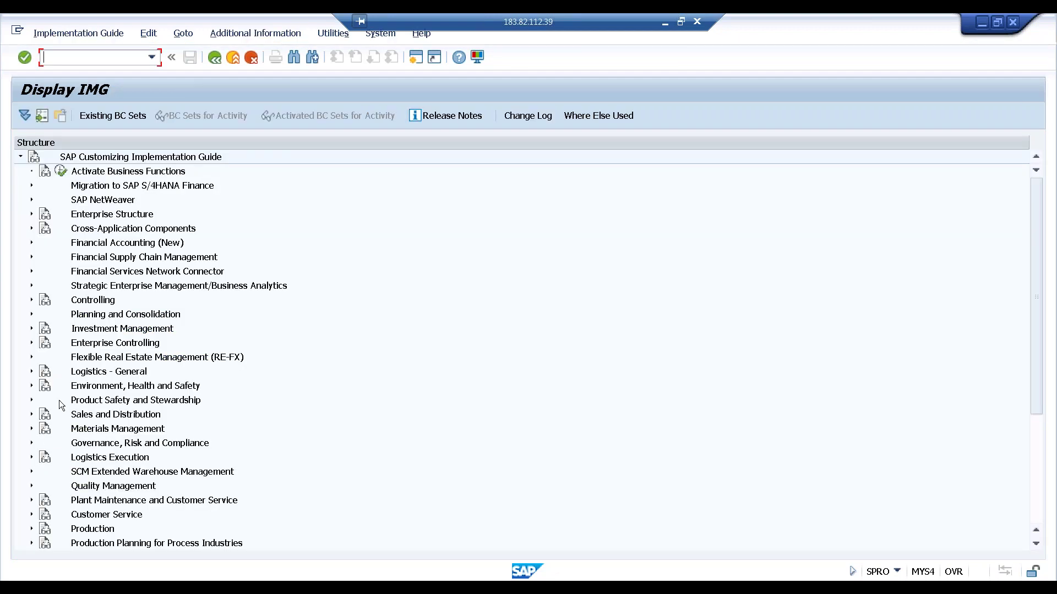
# Step: Expand the IMG structure under Logistics - General and Settlement Management to show the Condition Contract Management nodes
pyautogui.click(31, 372)
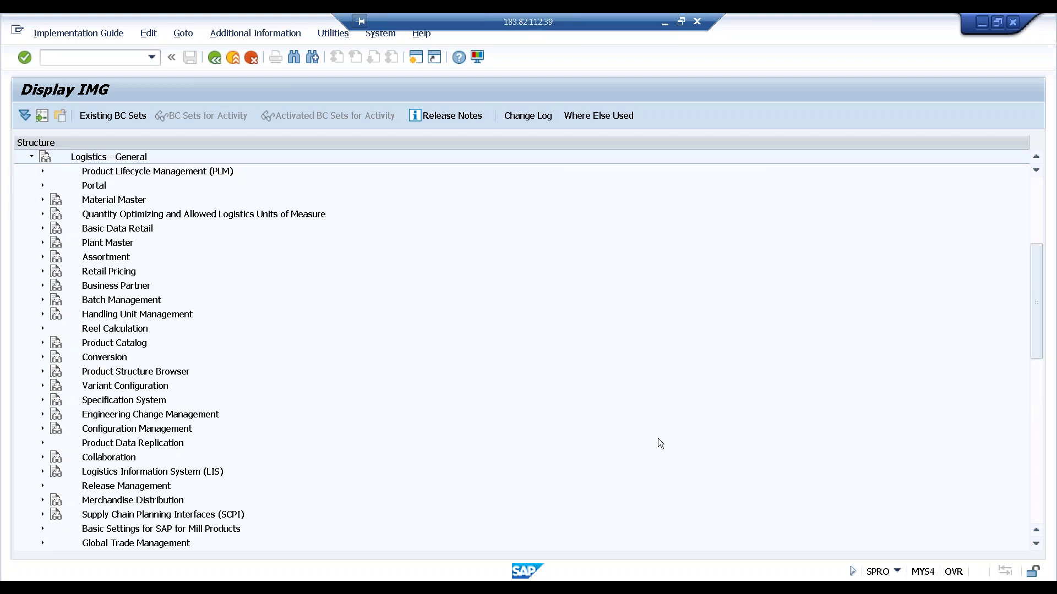
pyautogui.moveTo(1040, 310); pyautogui.dragTo(1044, 363)
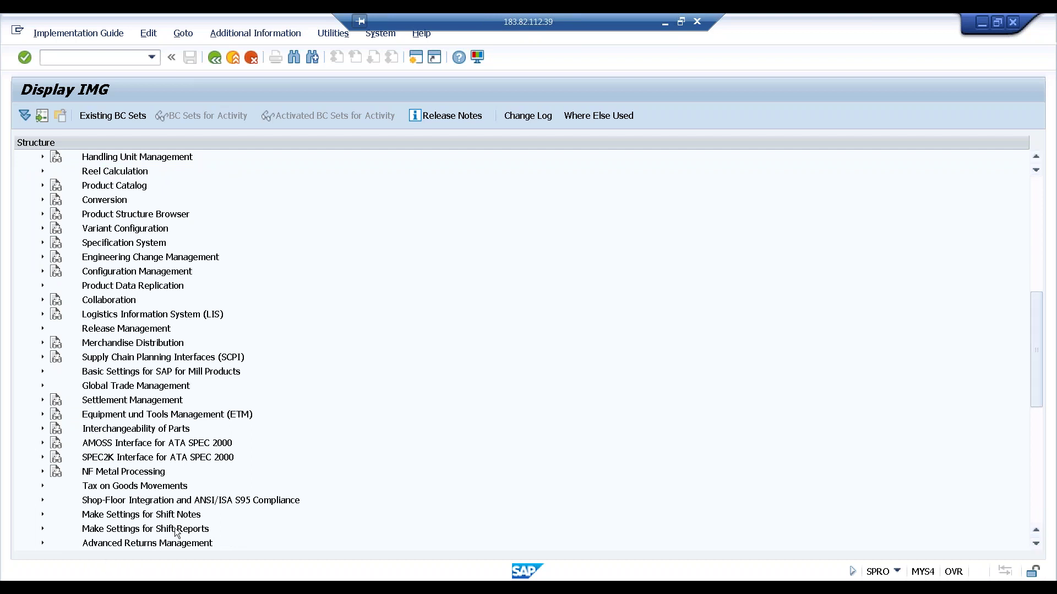
pyautogui.moveTo(1038, 301); pyautogui.dragTo(1038, 331)
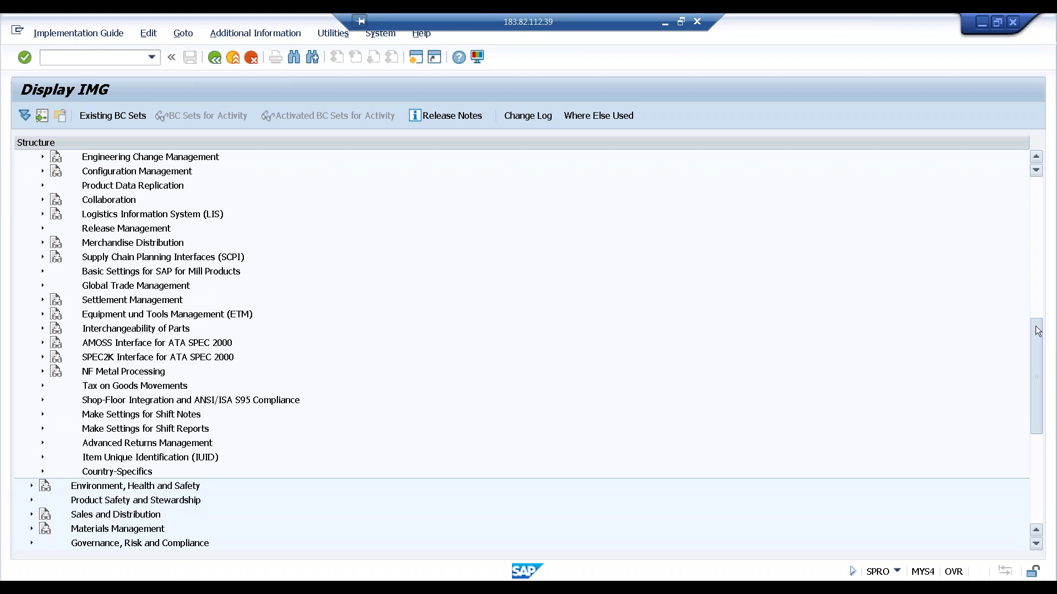
pyautogui.moveTo(1038, 331); pyautogui.dragTo(1038, 326)
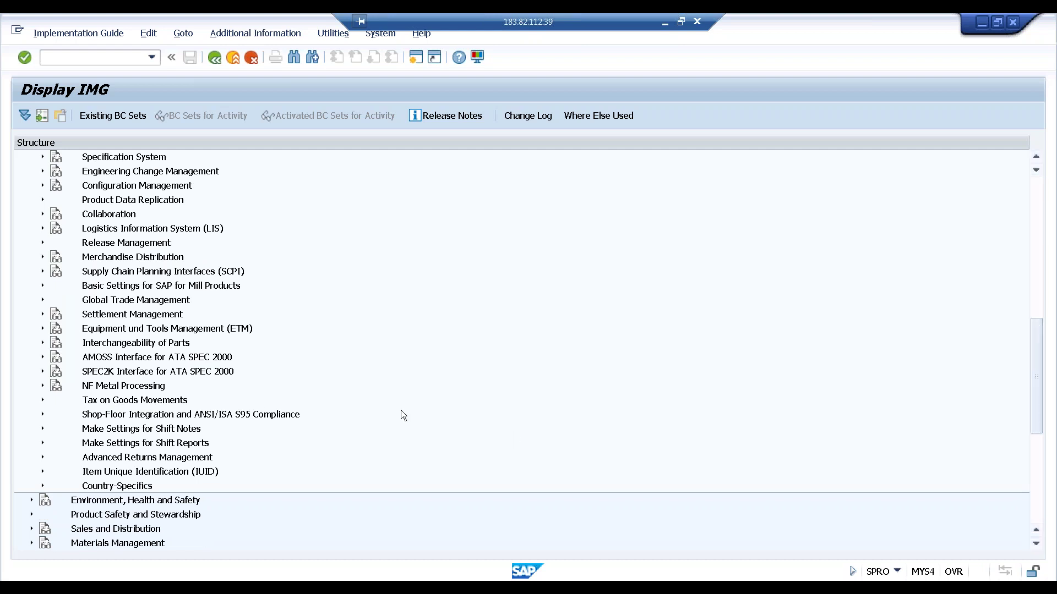
pyautogui.click(43, 316)
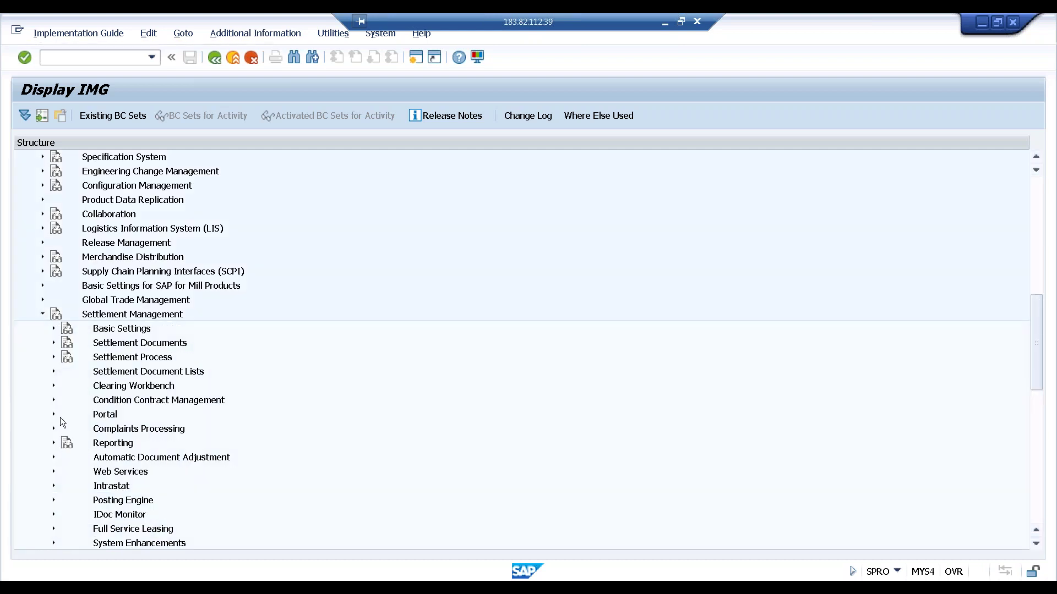
pyautogui.click(54, 401)
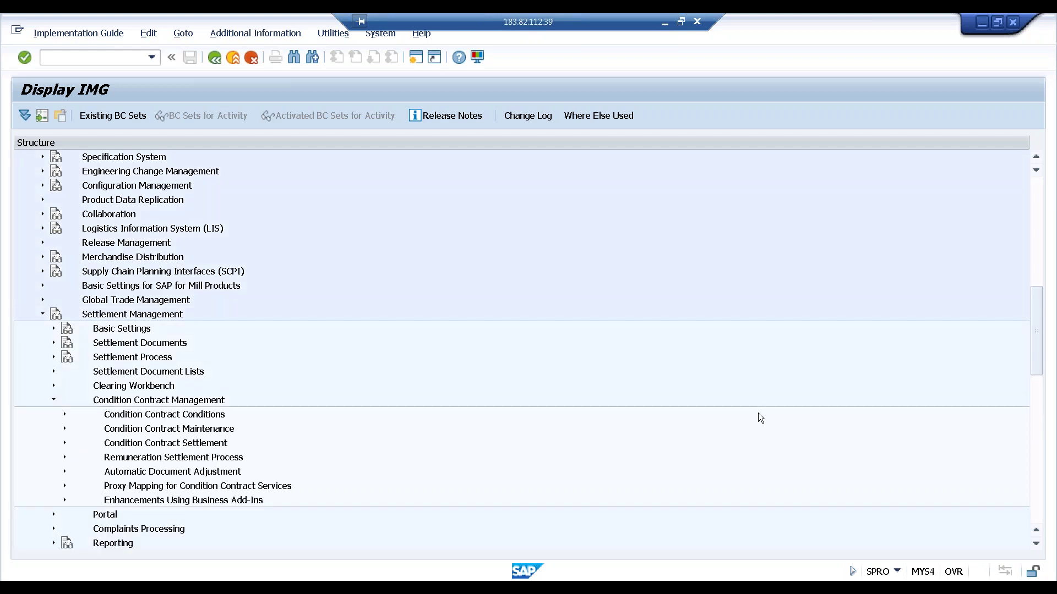
# Step: Expand Condition Contract Settlement and Condition Contract Maintenance, and open the Define Condition Contract Types activity
pyautogui.scroll(-3, 1037, 330)
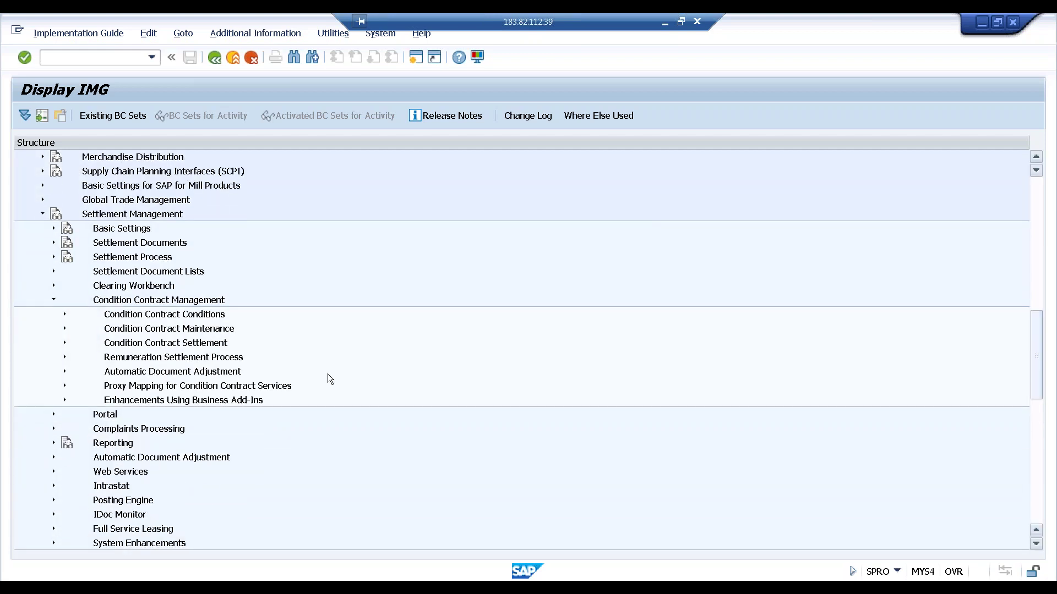
pyautogui.click(64, 342)
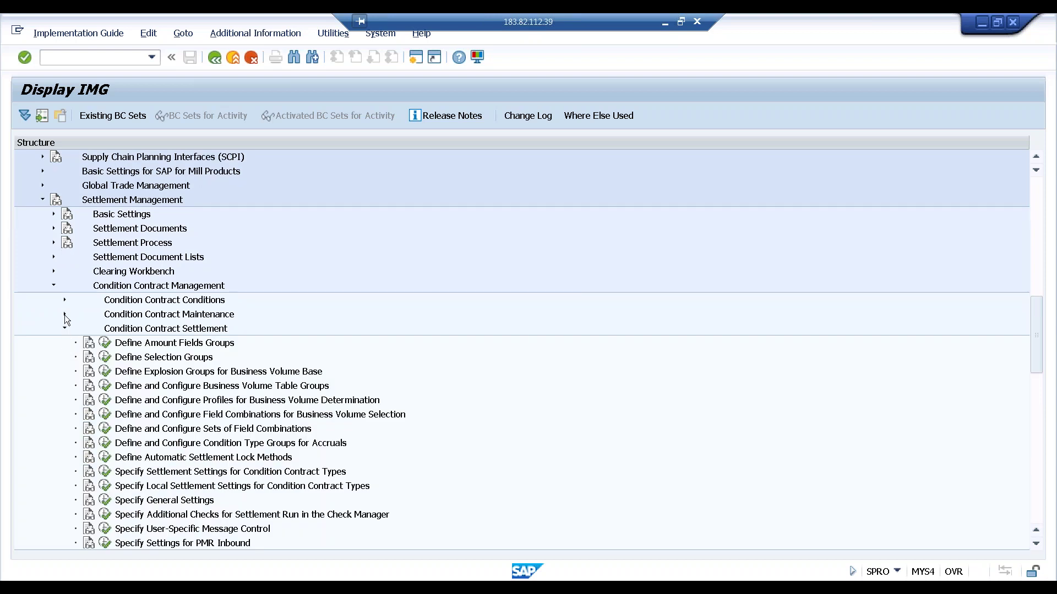
pyautogui.click(64, 315)
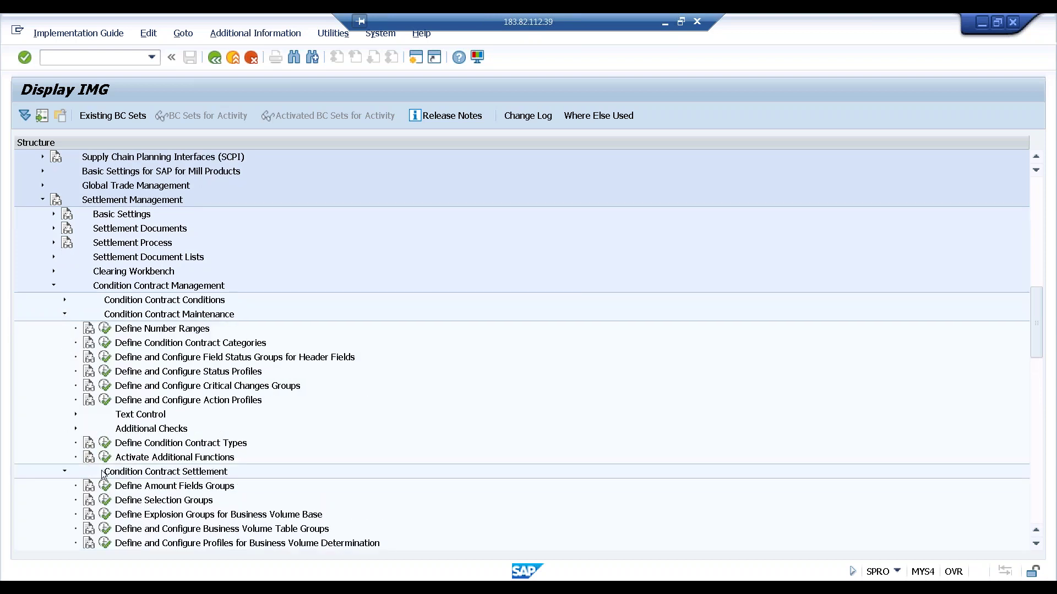
pyautogui.click(105, 443)
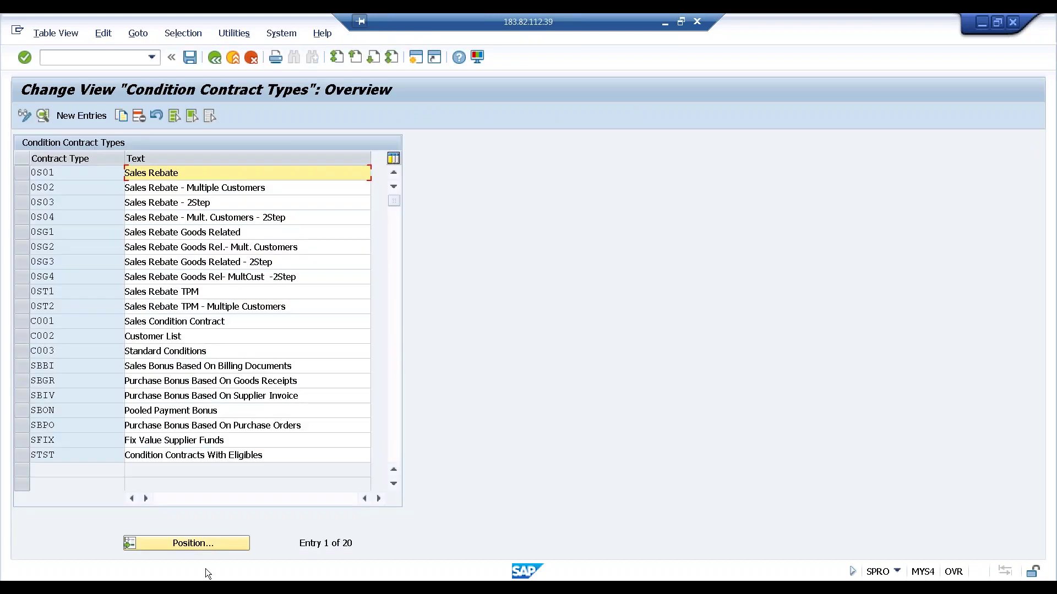
# Step: Start transaction WCOCO in the credit memo session and view the contract type prompt for a new contract without creating one
pyautogui.click(205, 575)
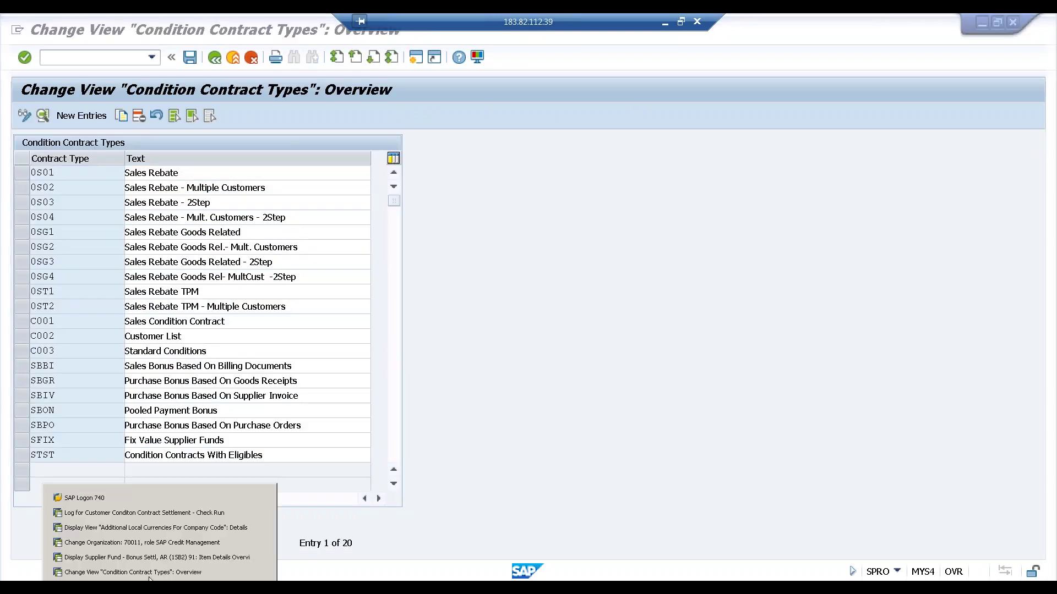
pyautogui.click(130, 559)
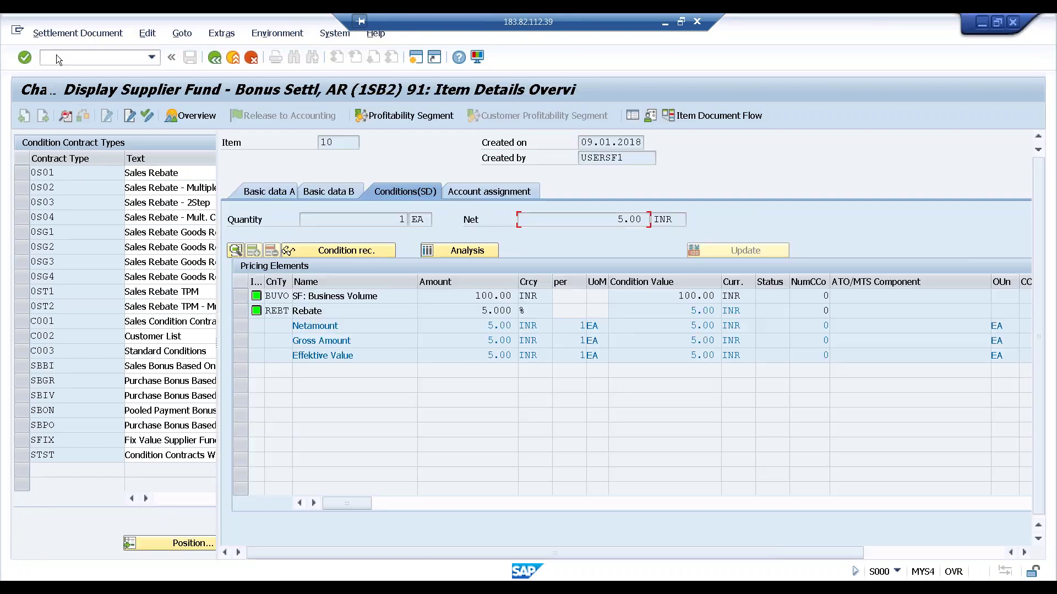
pyautogui.write('/n')
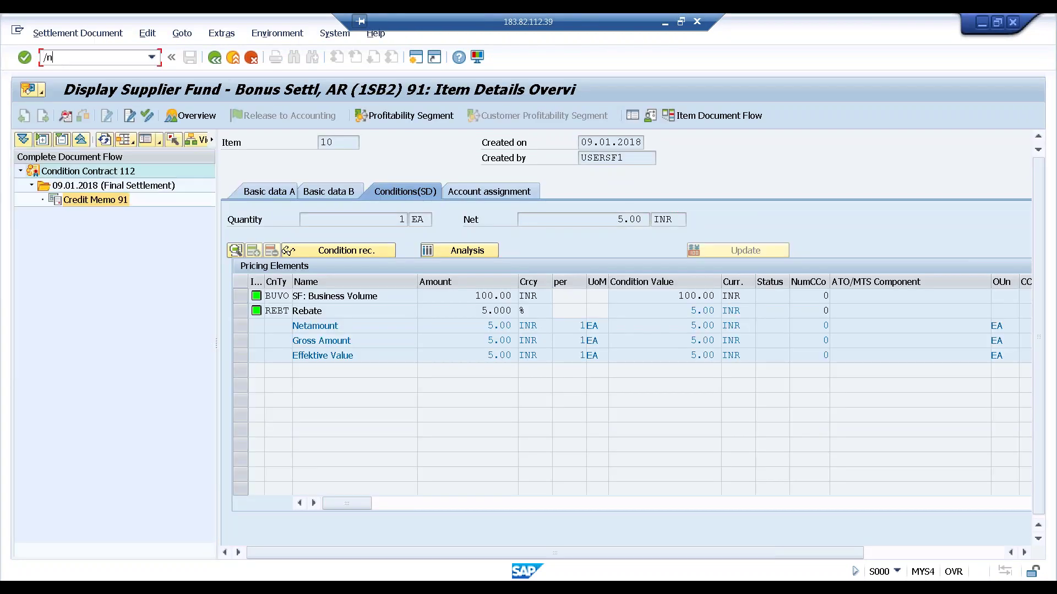
pyautogui.write('wcoco')
pyautogui.press('Return')
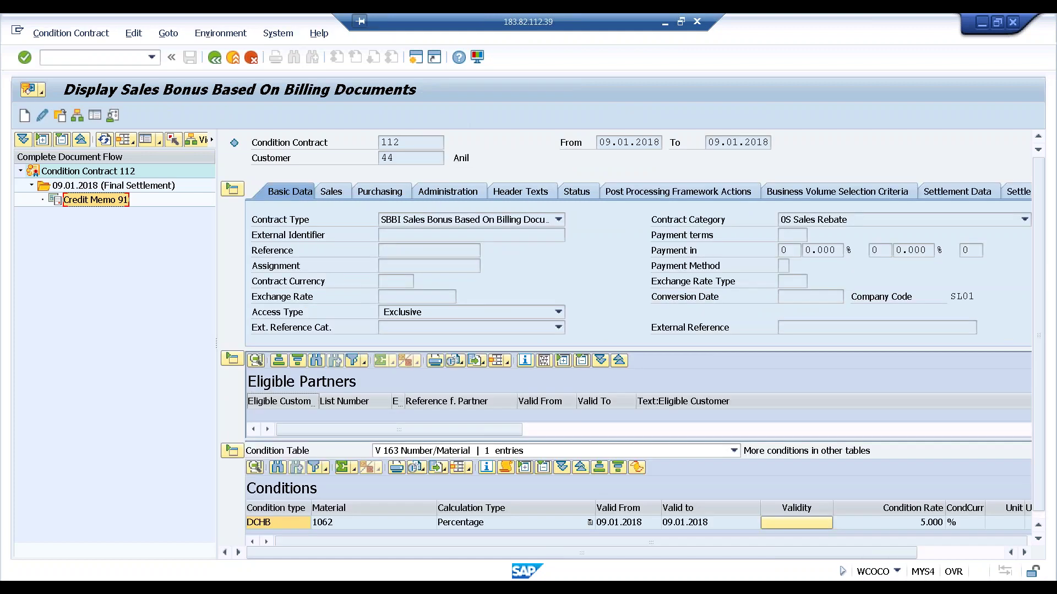
pyautogui.click(24, 116)
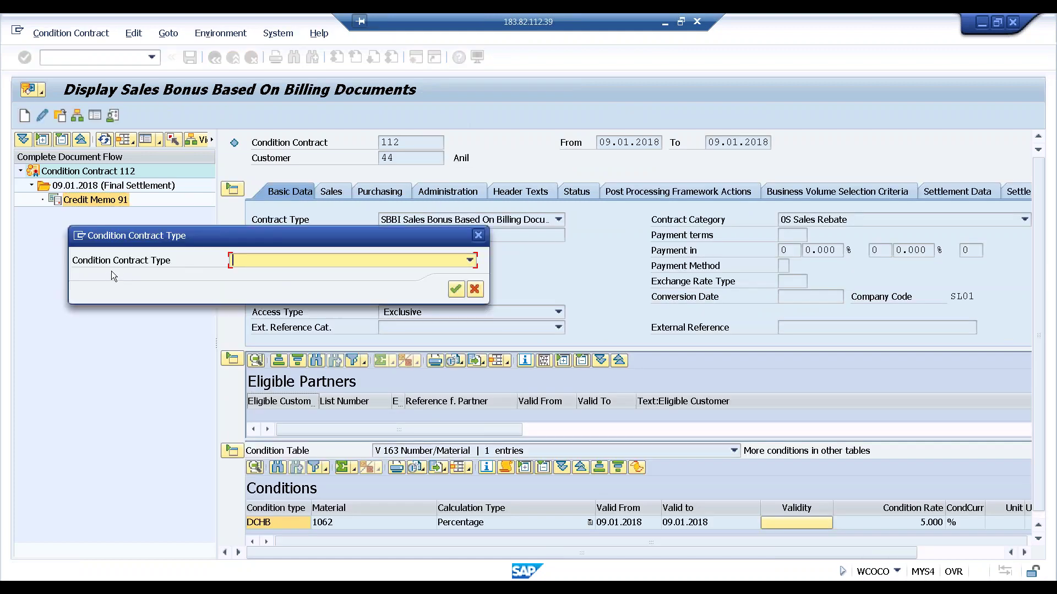
pyautogui.click(467, 289)
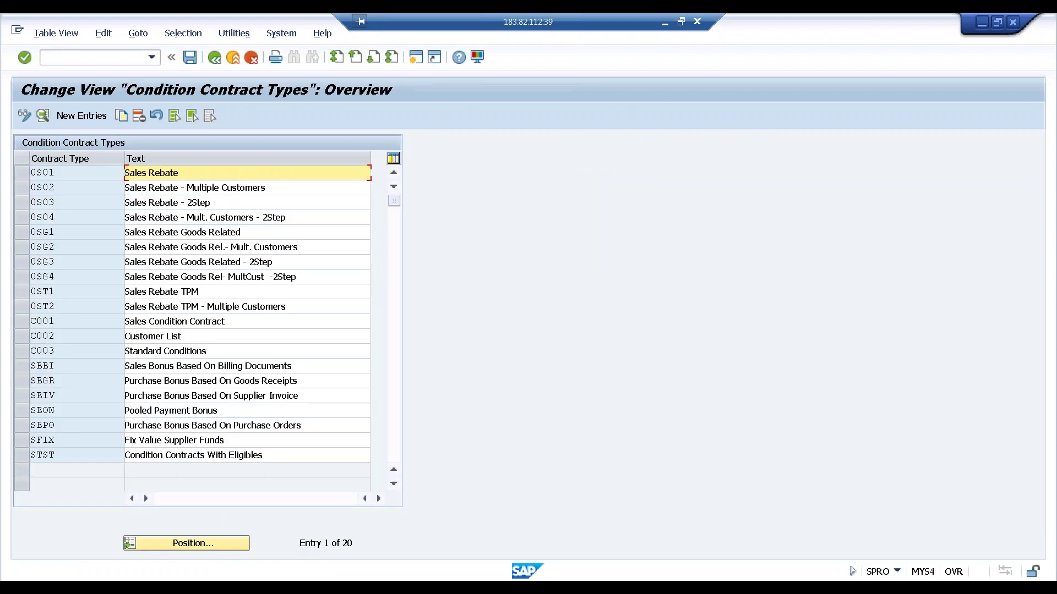
# Step: Review the detail settings of contract type SBBI, Sales Bonus Based On Billing Documents, and return to the type overview
pyautogui.click(19, 369)
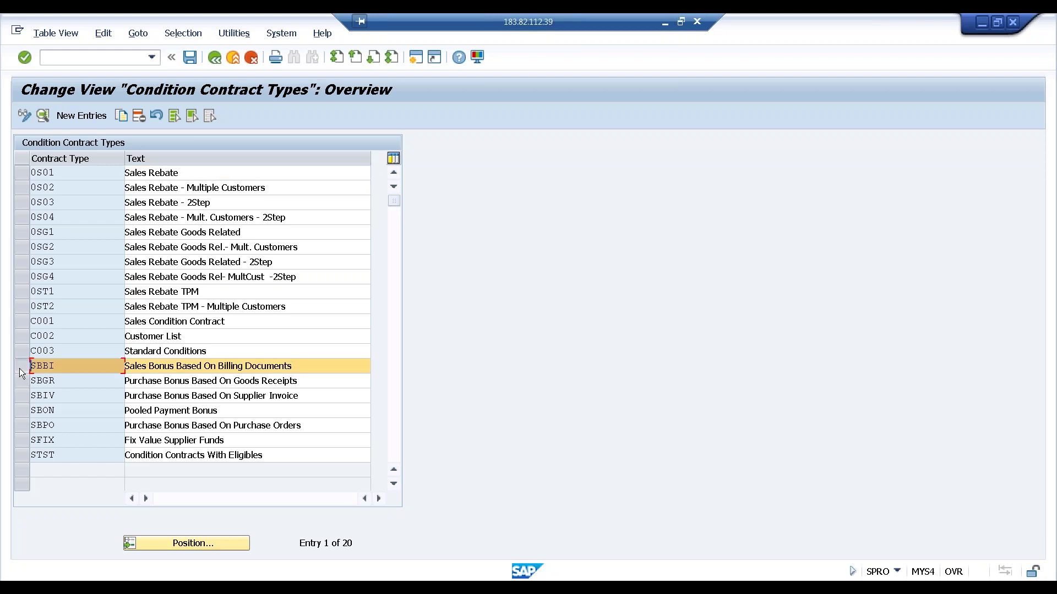
pyautogui.click(43, 115)
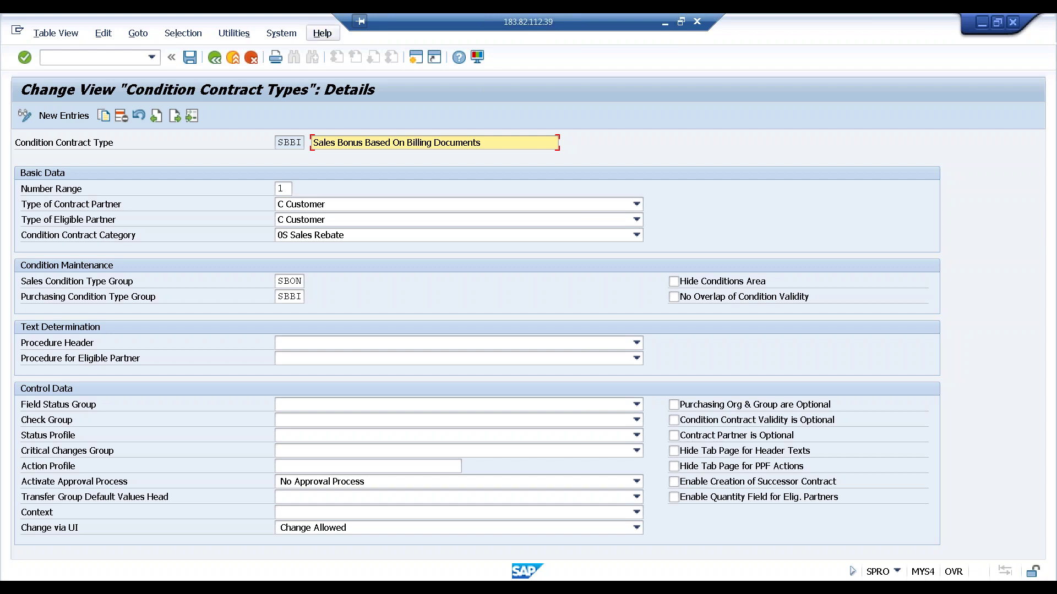
pyautogui.click(220, 62)
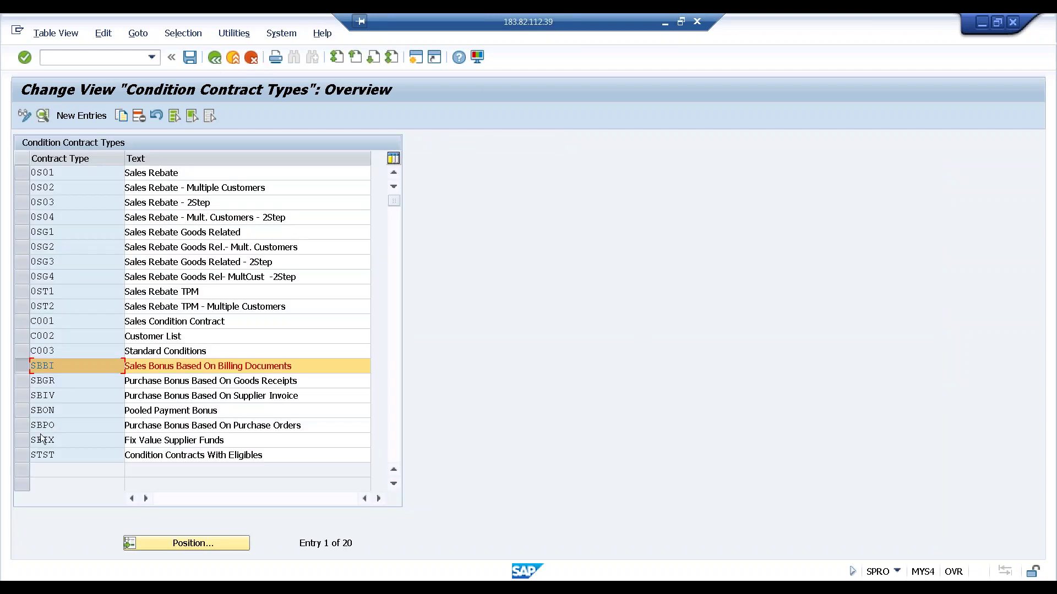
pyautogui.click(24, 380)
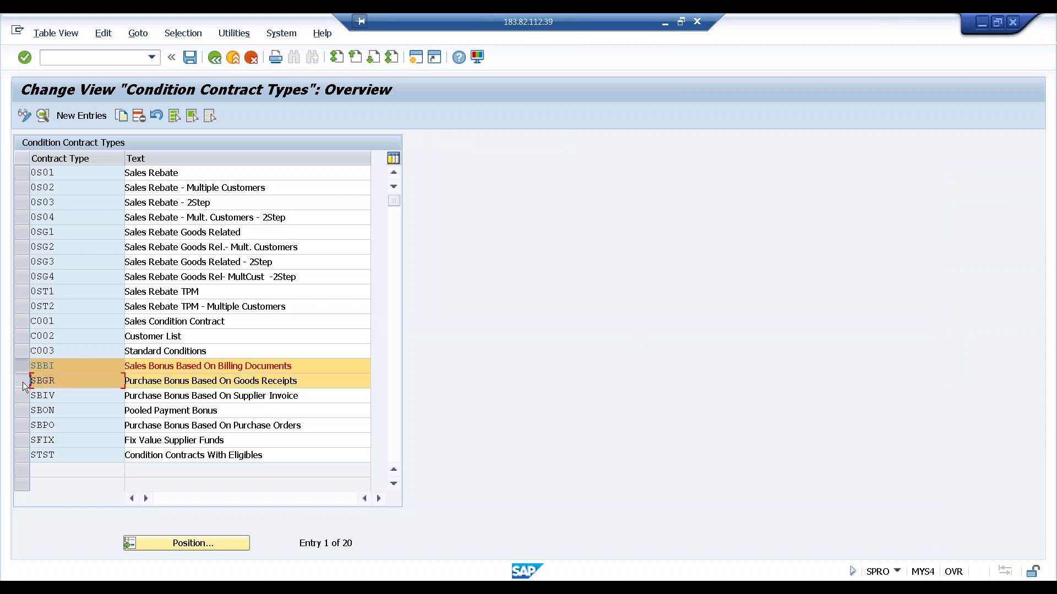
pyautogui.click(22, 370)
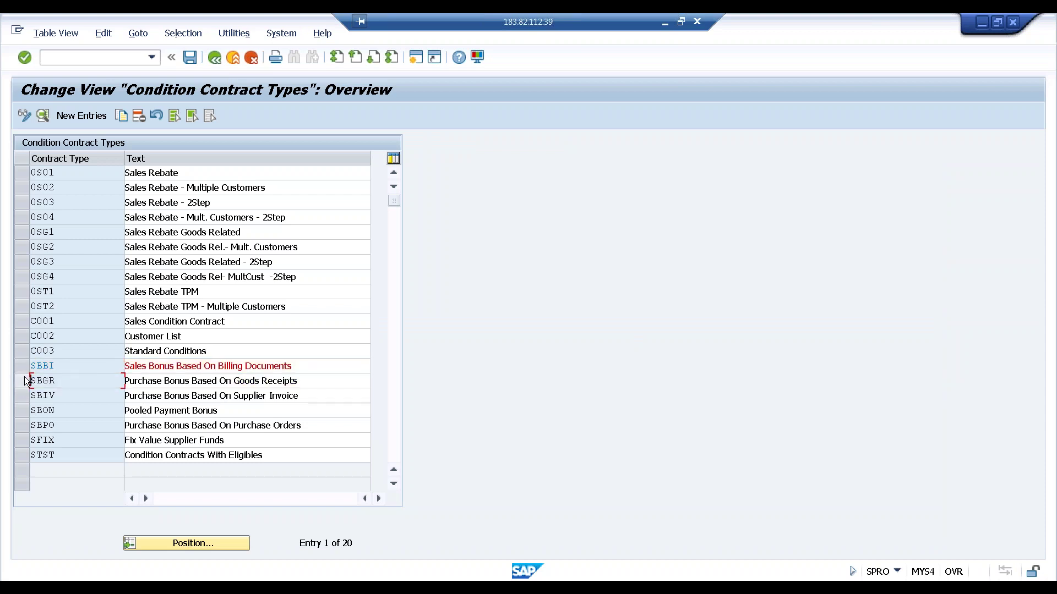
pyautogui.click(24, 377)
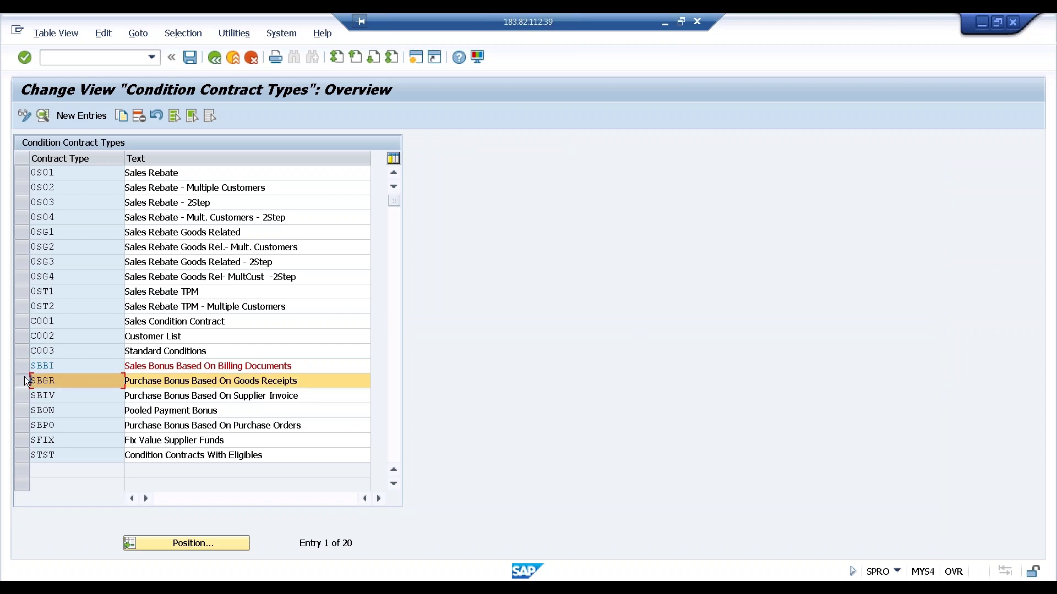
pyautogui.click(24, 398)
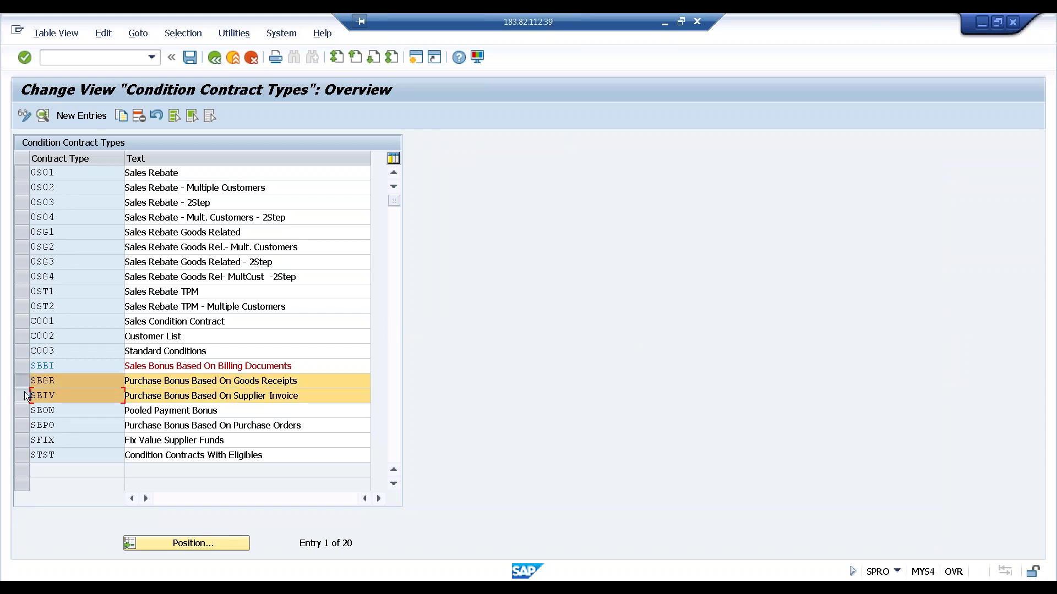
pyautogui.click(23, 383)
pyautogui.click(24, 392)
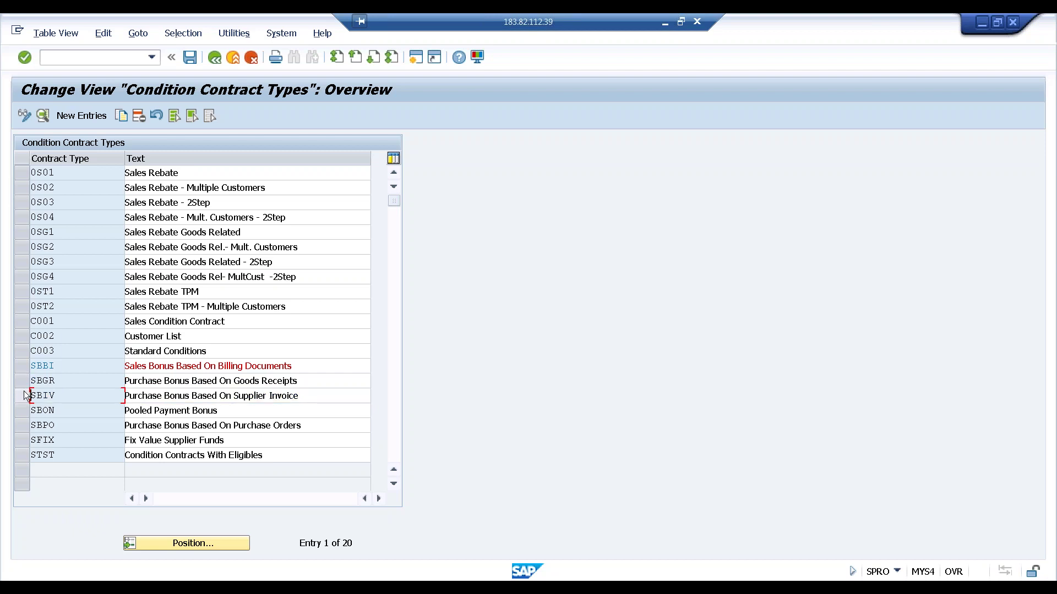
pyautogui.click(159, 588)
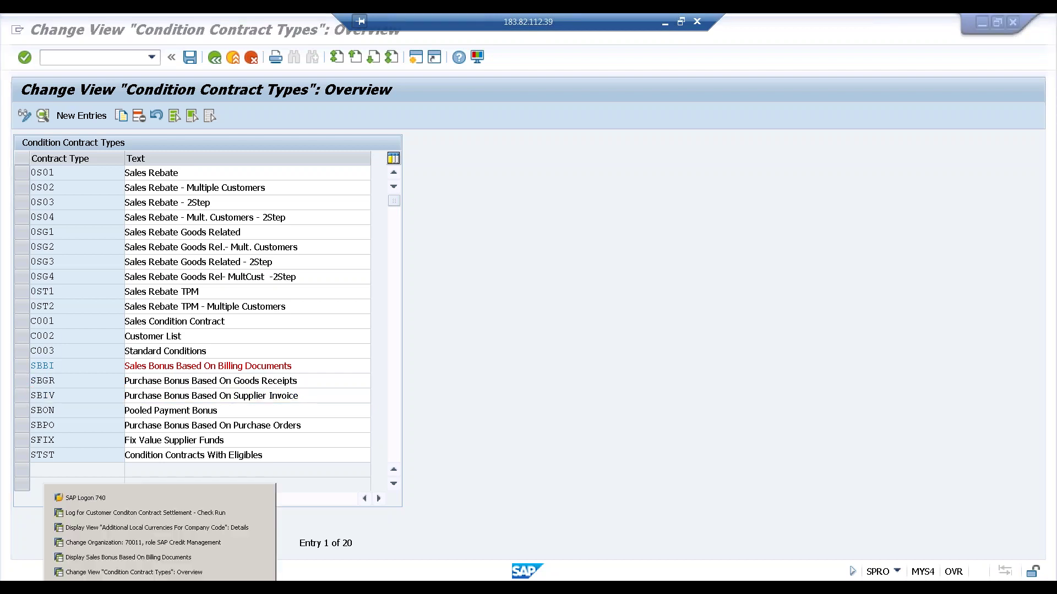
pyautogui.click(138, 574)
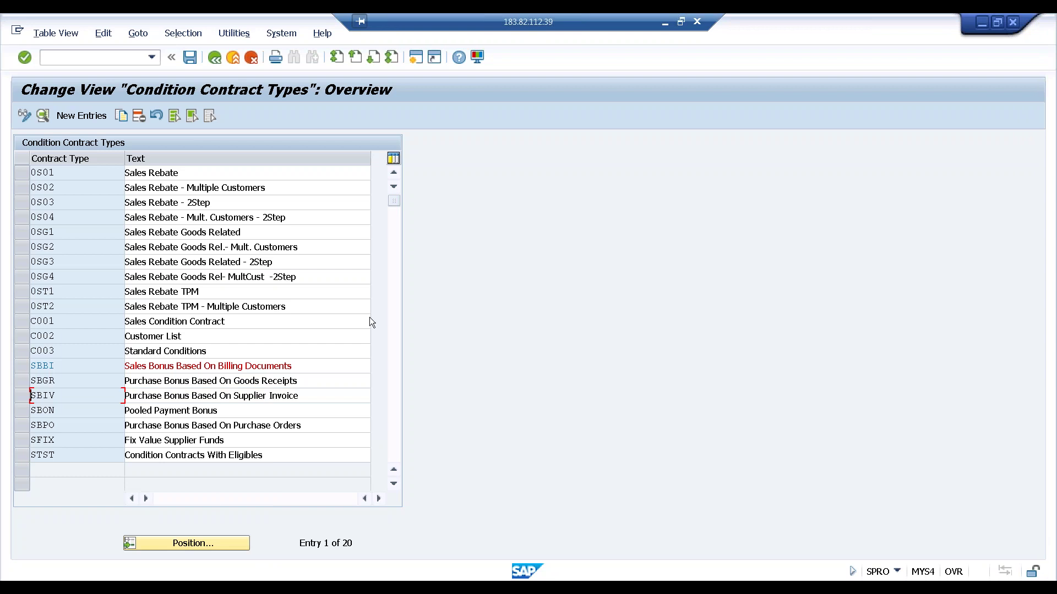
pyautogui.click(165, 587)
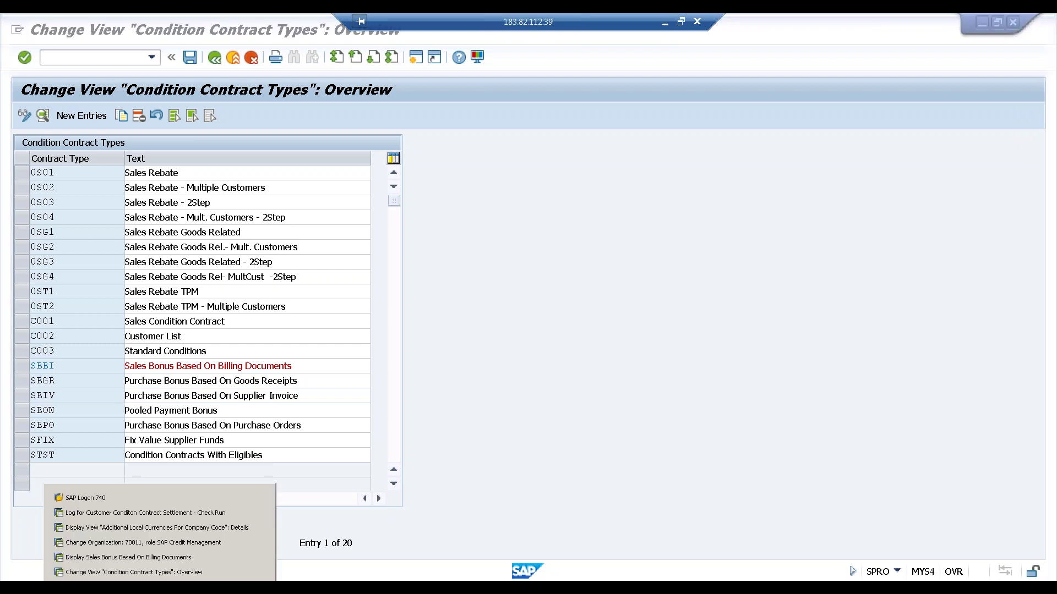
# Step: Return to the IMG structure and look through the activities under Condition Contract Settlement
pyautogui.click(219, 62)
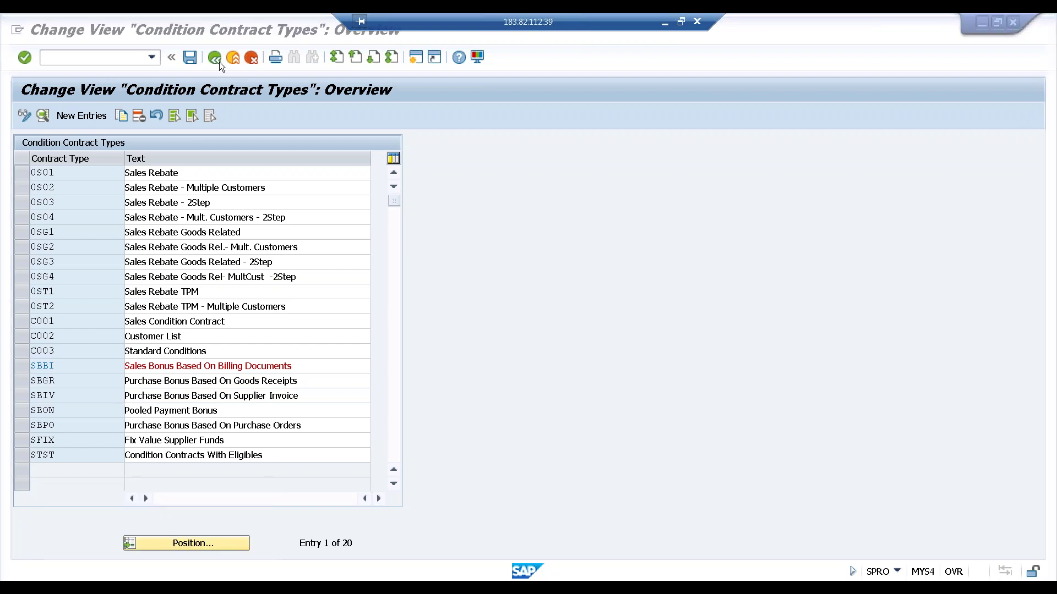
pyautogui.click(219, 62)
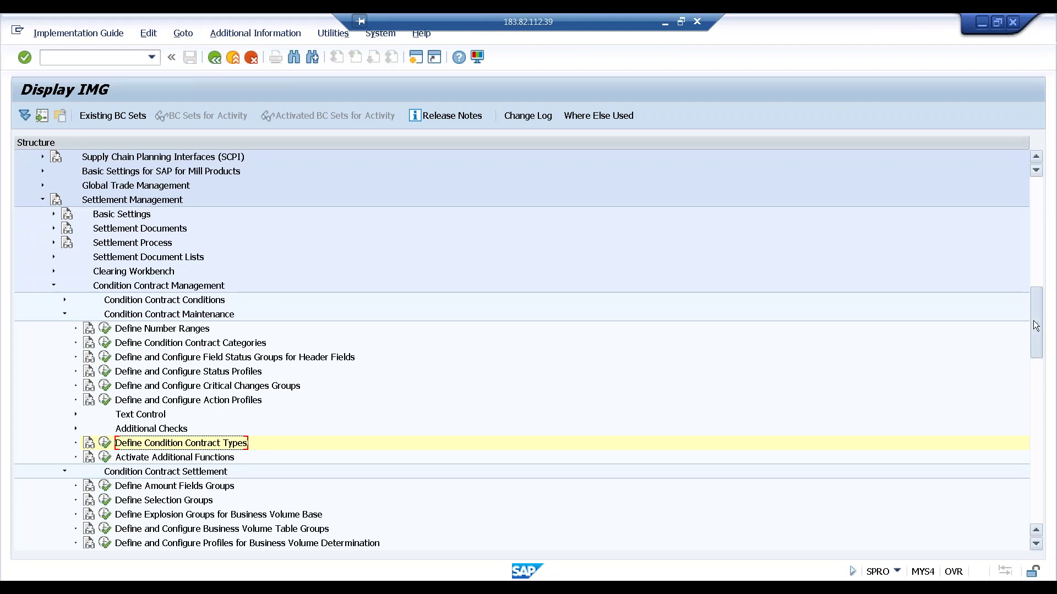
pyautogui.moveTo(1032, 319); pyautogui.dragTo(1032, 361)
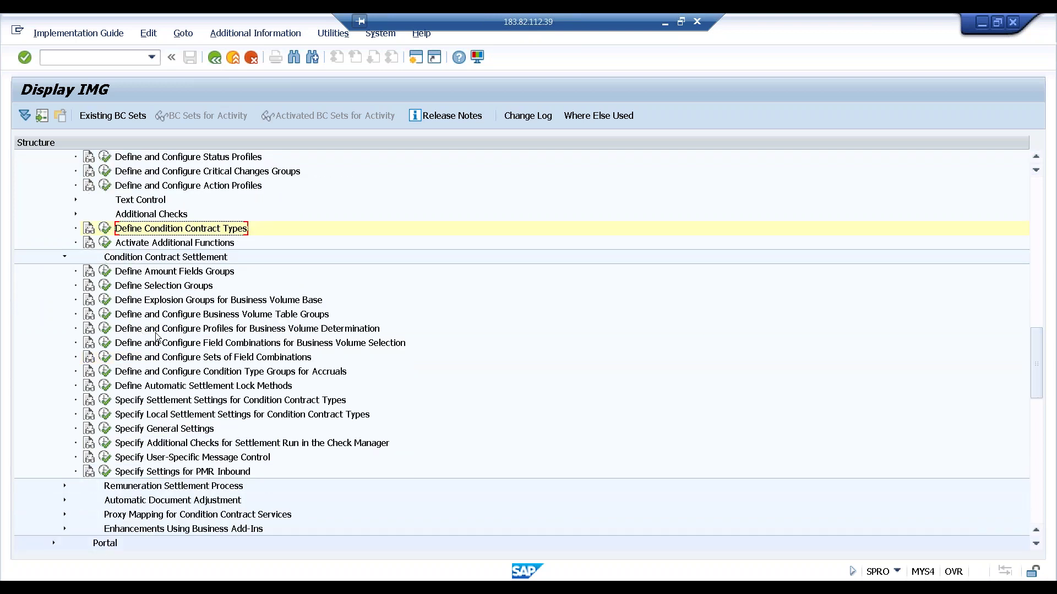
pyautogui.click(186, 358)
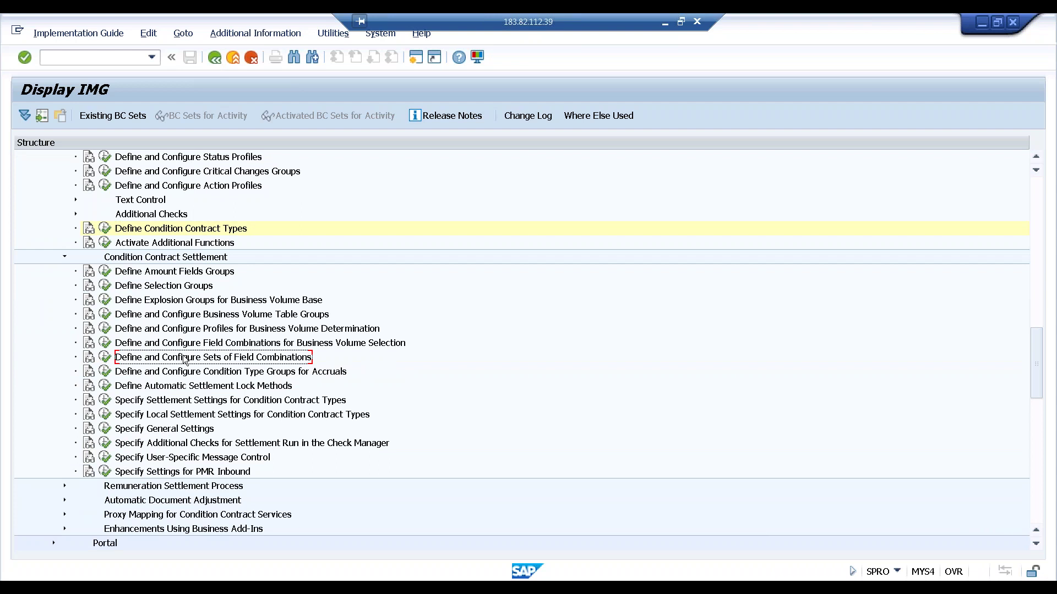
# Step: Review the detail settings of type SBBI in Define Condition Contract Types again and return to the IMG structure
pyautogui.click(104, 228)
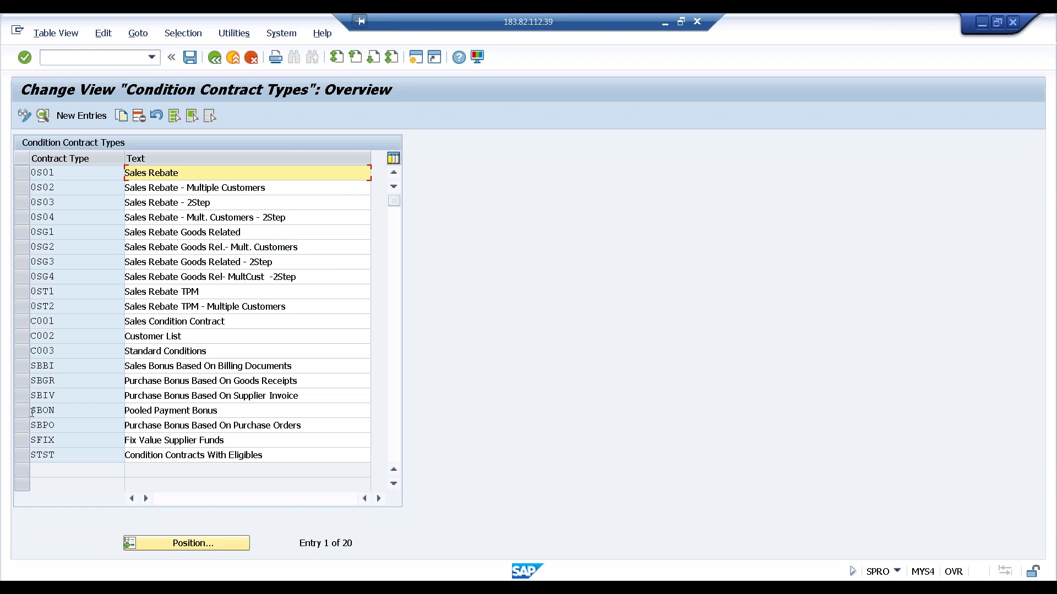
pyautogui.click(32, 366)
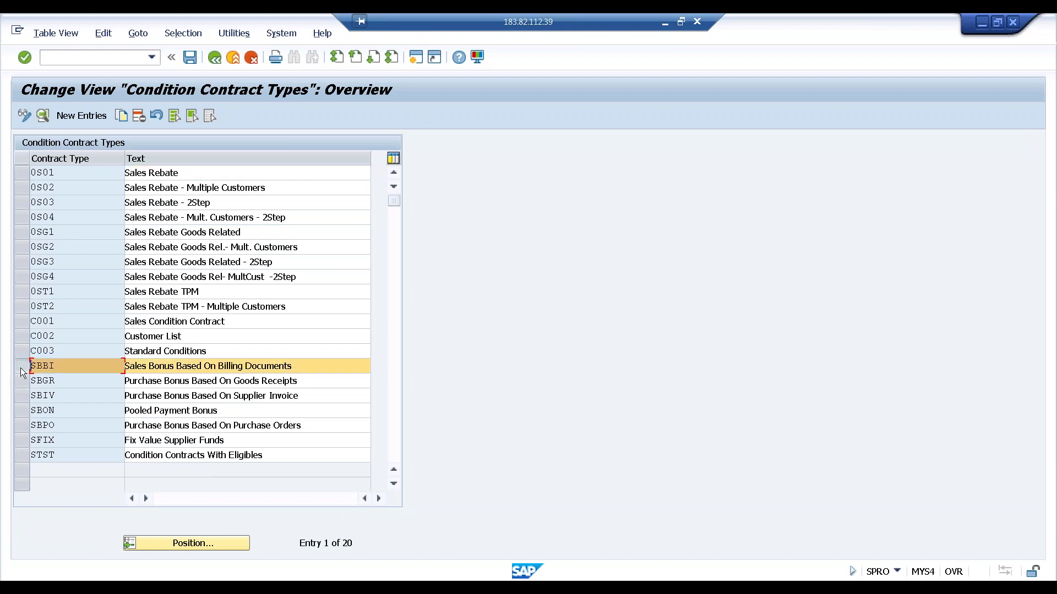
pyautogui.click(42, 116)
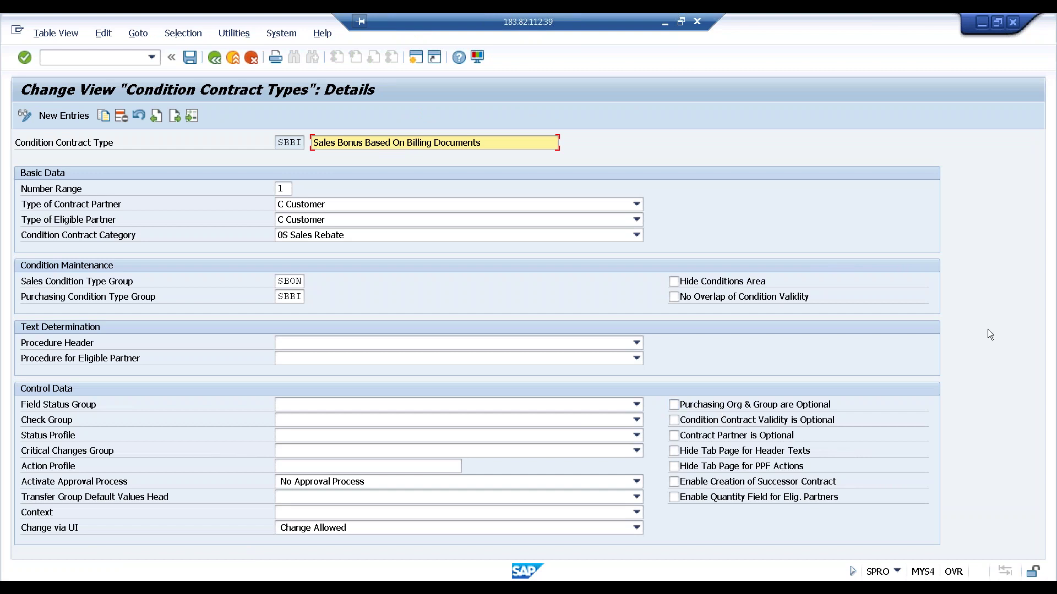
pyautogui.click(214, 59)
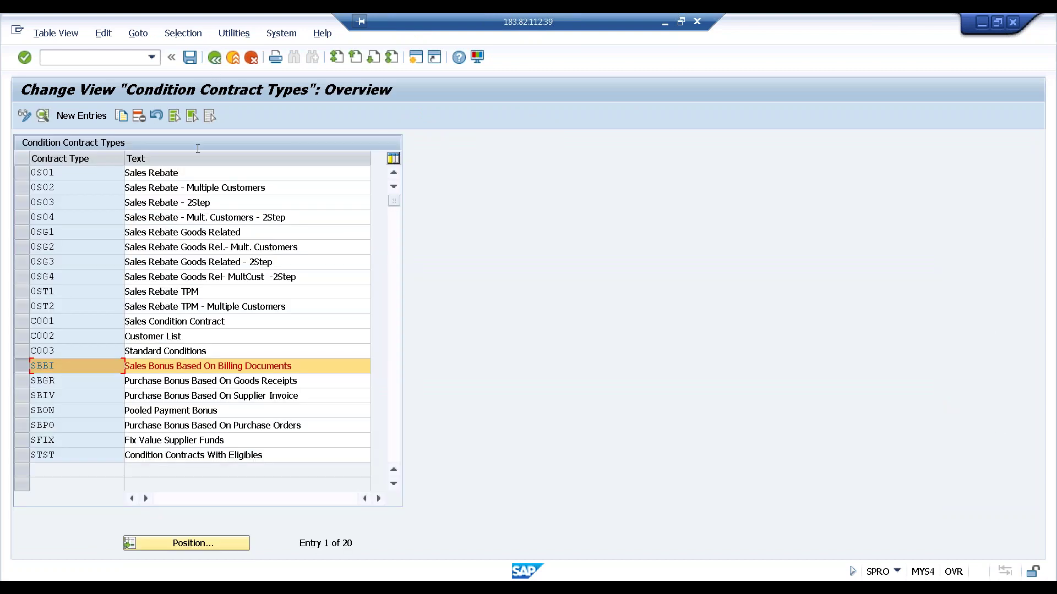
pyautogui.click(215, 58)
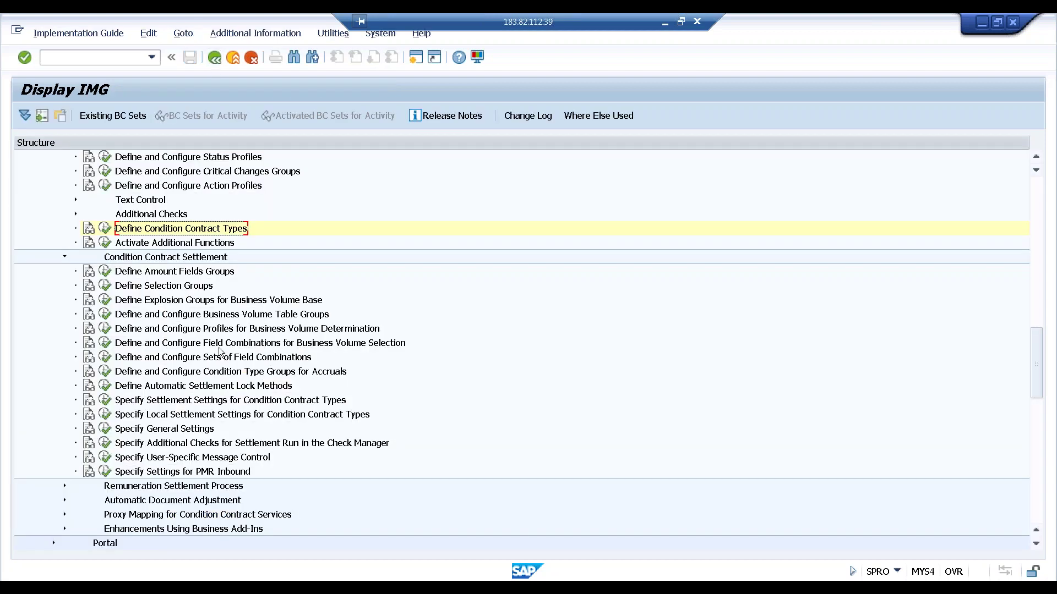
# Step: View the fields assigned to field combination BVCU, Material and Customer, for business volume selection and return to the IMG structure
pyautogui.click(269, 346)
pyautogui.click(261, 333)
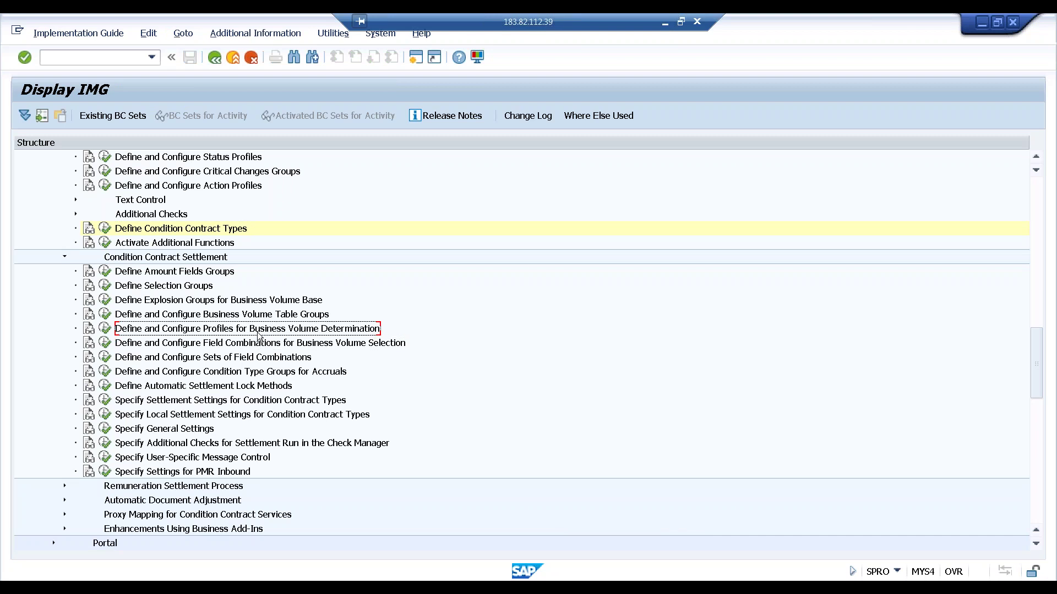
pyautogui.click(105, 343)
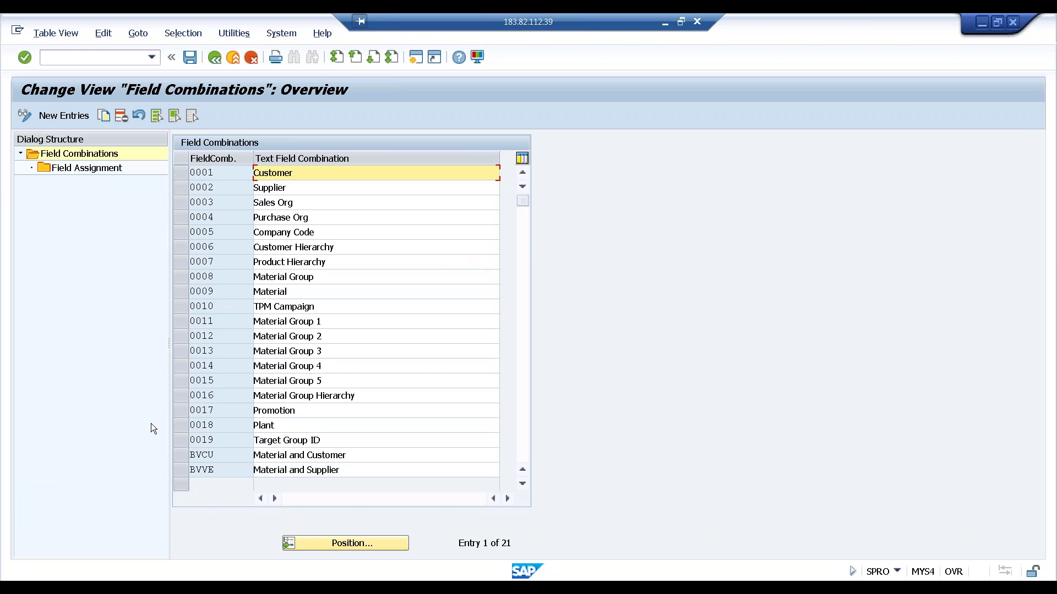
pyautogui.click(179, 457)
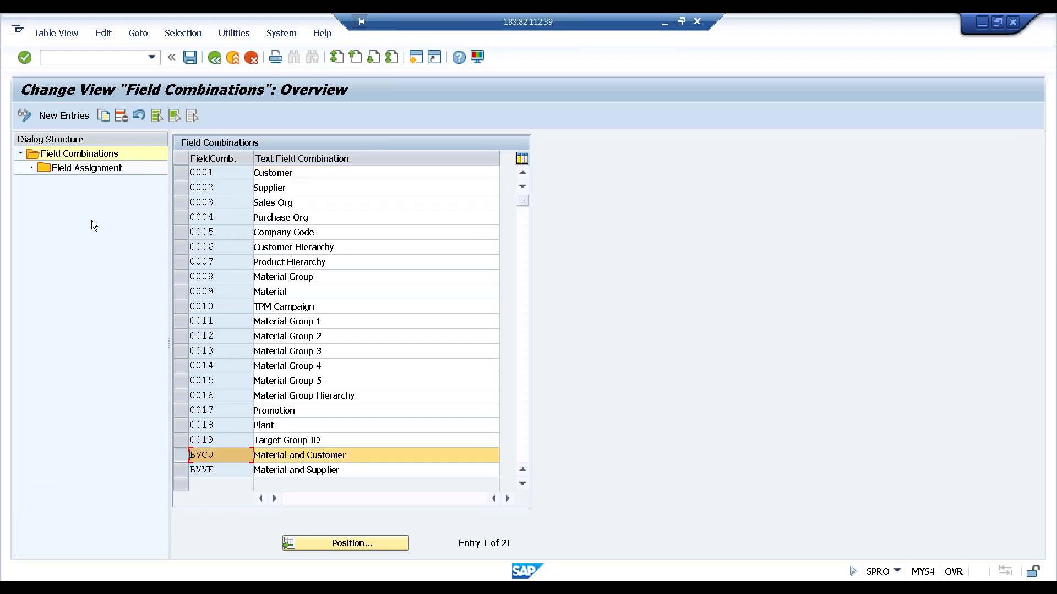
pyautogui.doubleClick(84, 169)
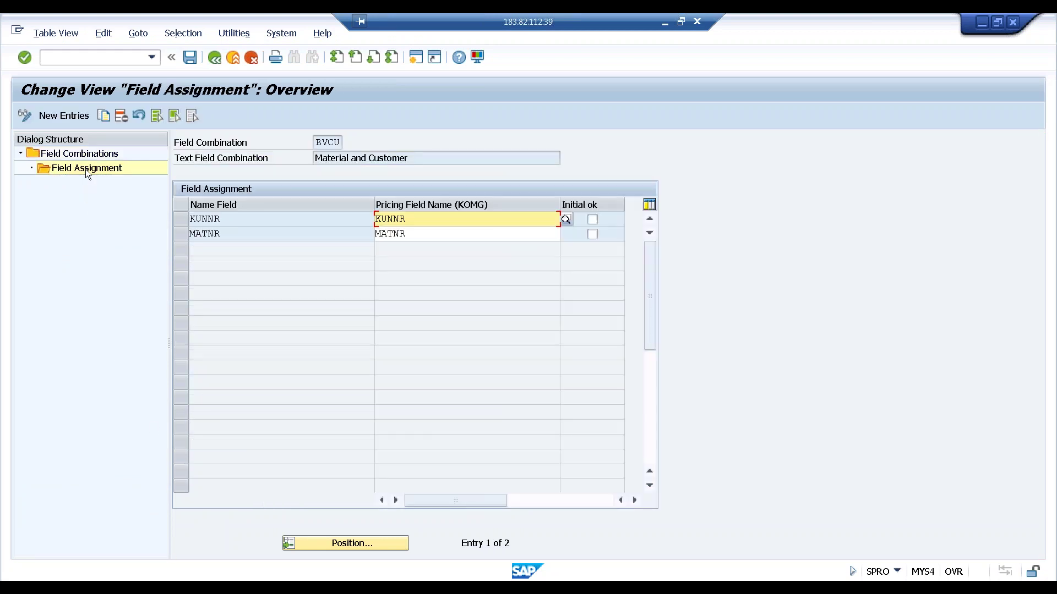
pyautogui.click(220, 237)
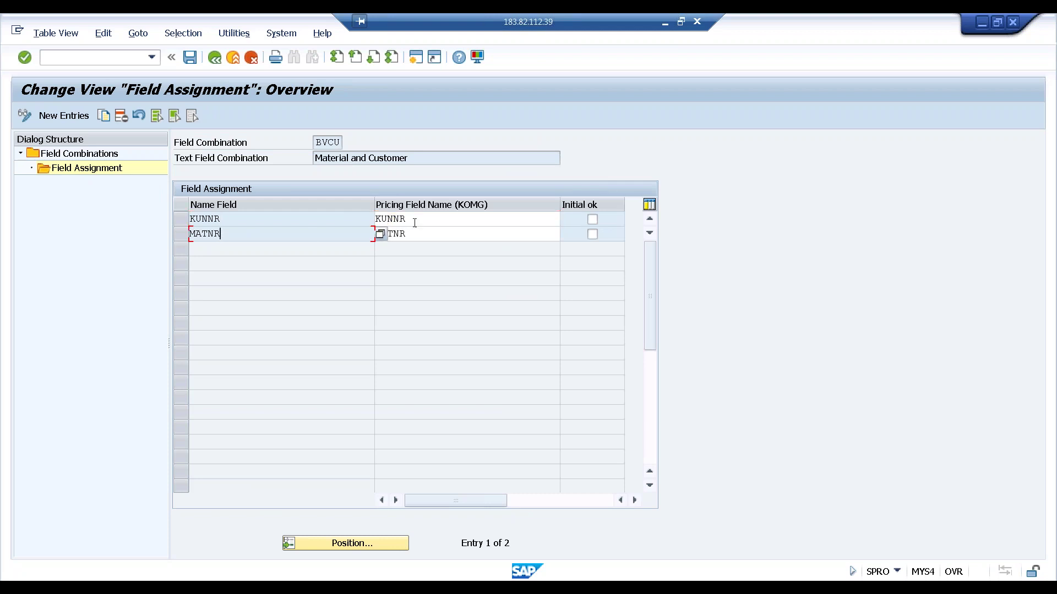
pyautogui.click(214, 61)
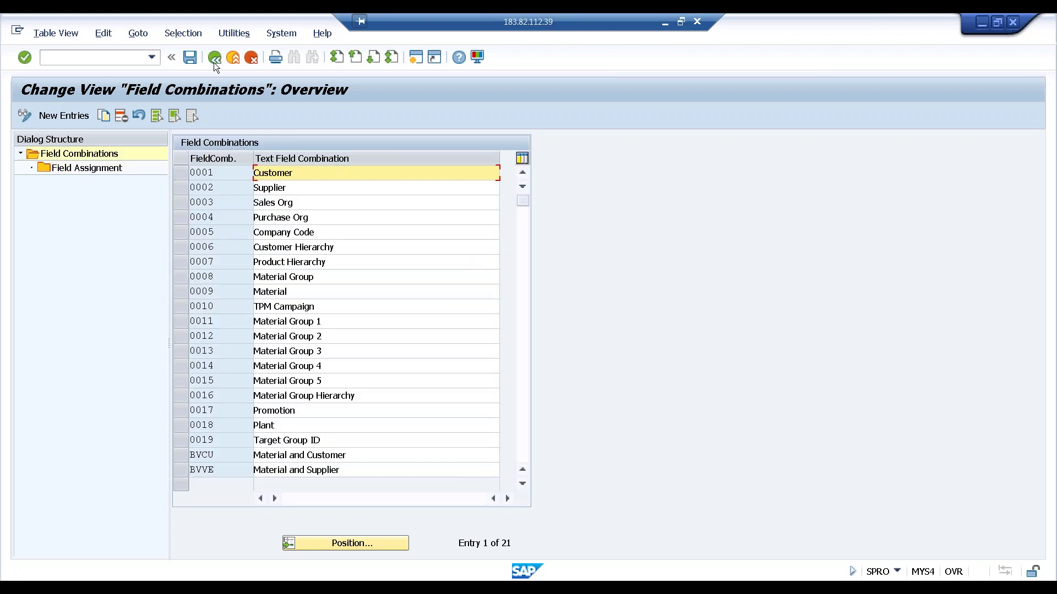
pyautogui.click(213, 62)
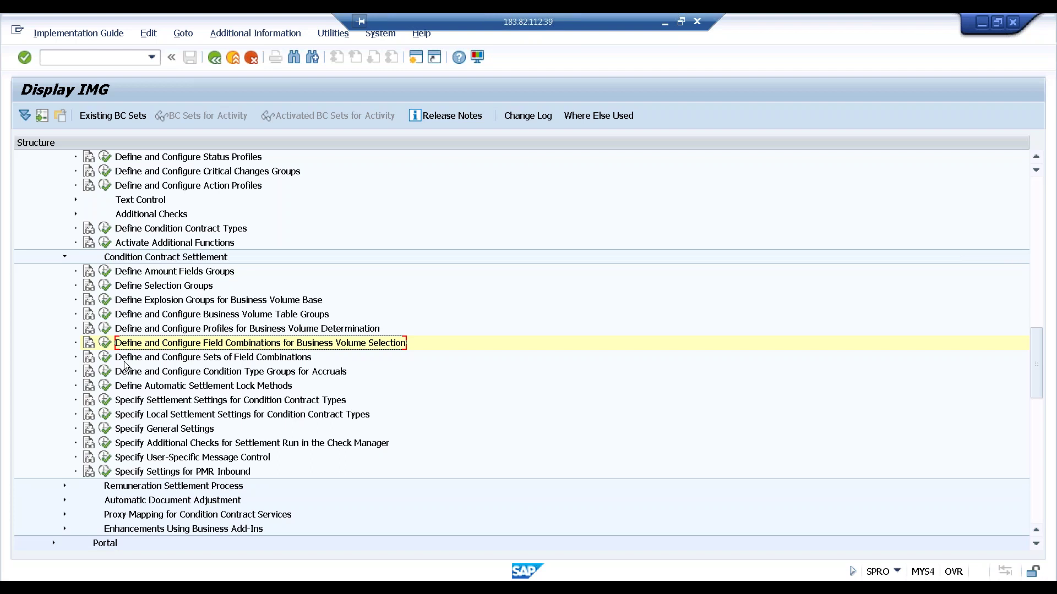
# Step: View the field combinations assigned to set BVCU, Business Volume Sales, and return to the IMG structure
pyautogui.click(104, 357)
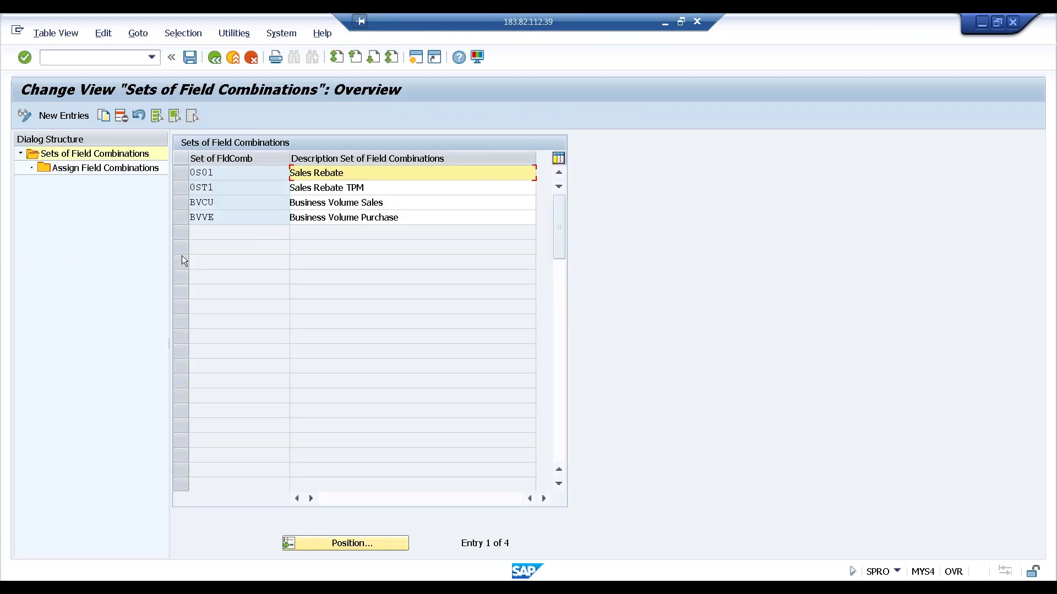
pyautogui.click(186, 202)
pyautogui.doubleClick(118, 172)
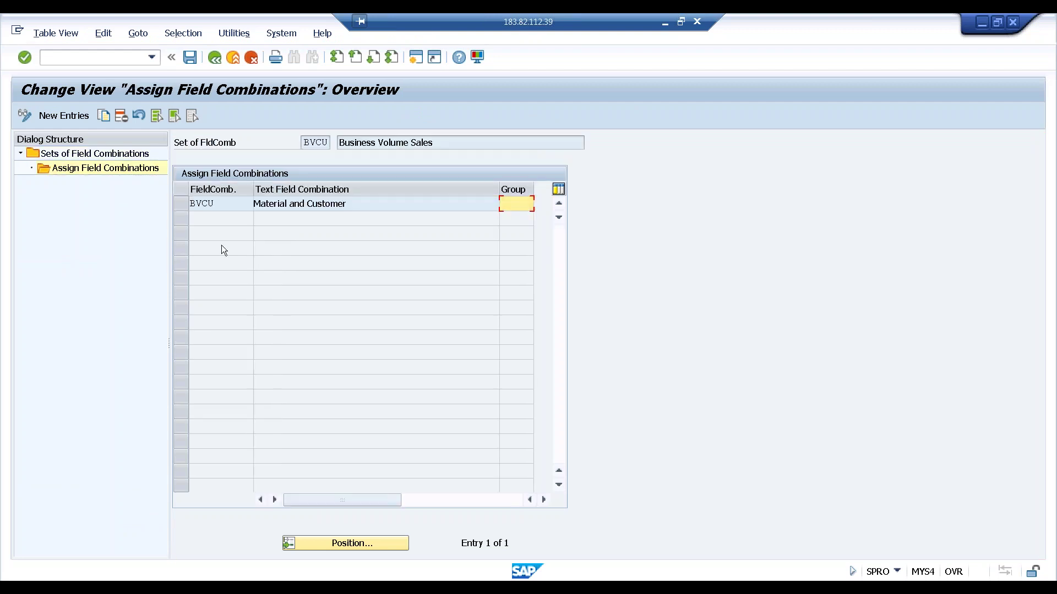
pyautogui.click(182, 205)
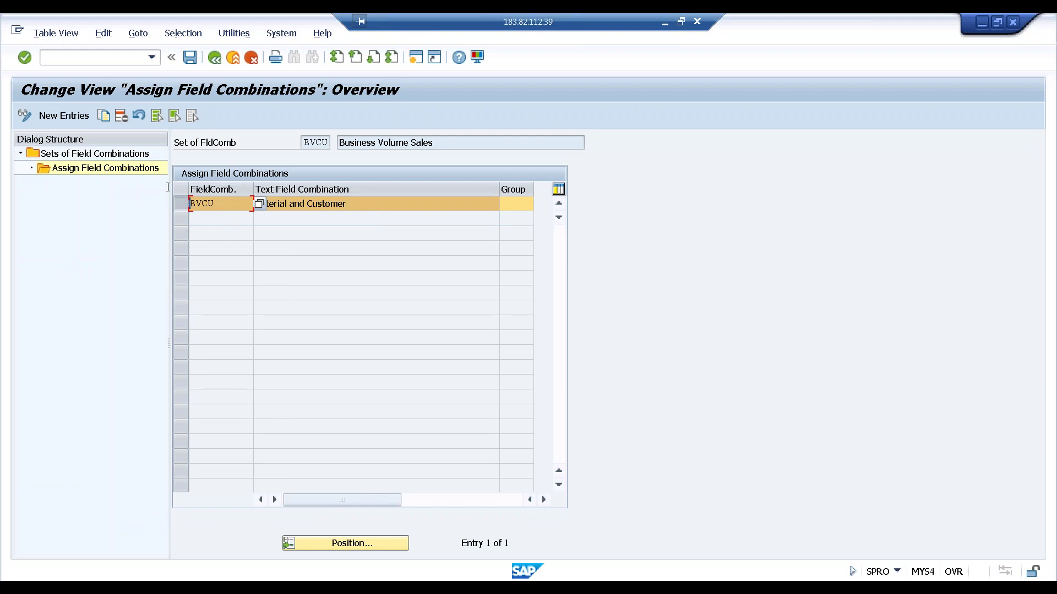
pyautogui.doubleClick(128, 154)
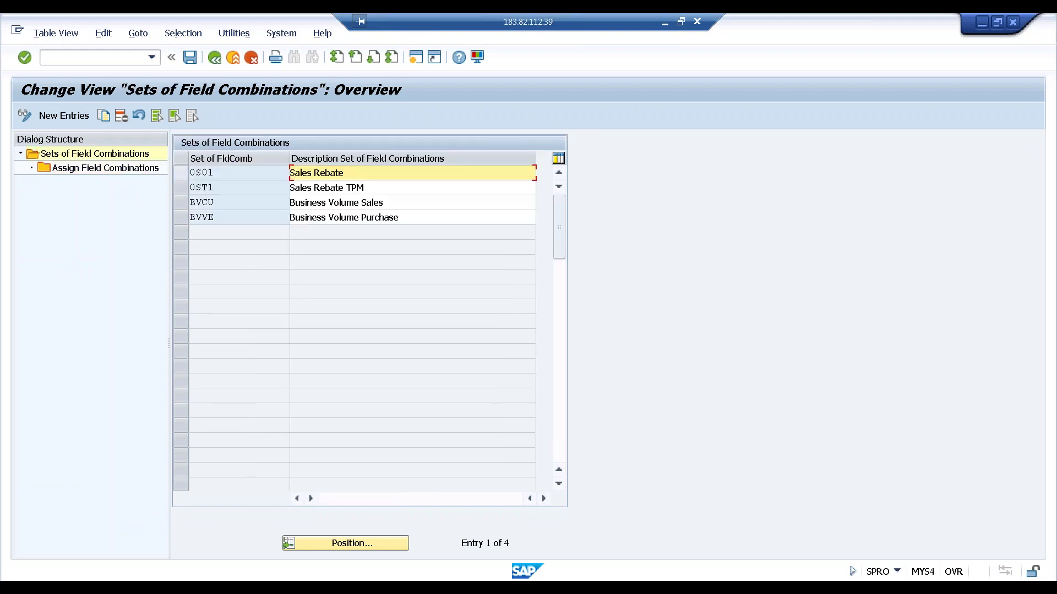
pyautogui.click(182, 203)
pyautogui.doubleClick(130, 168)
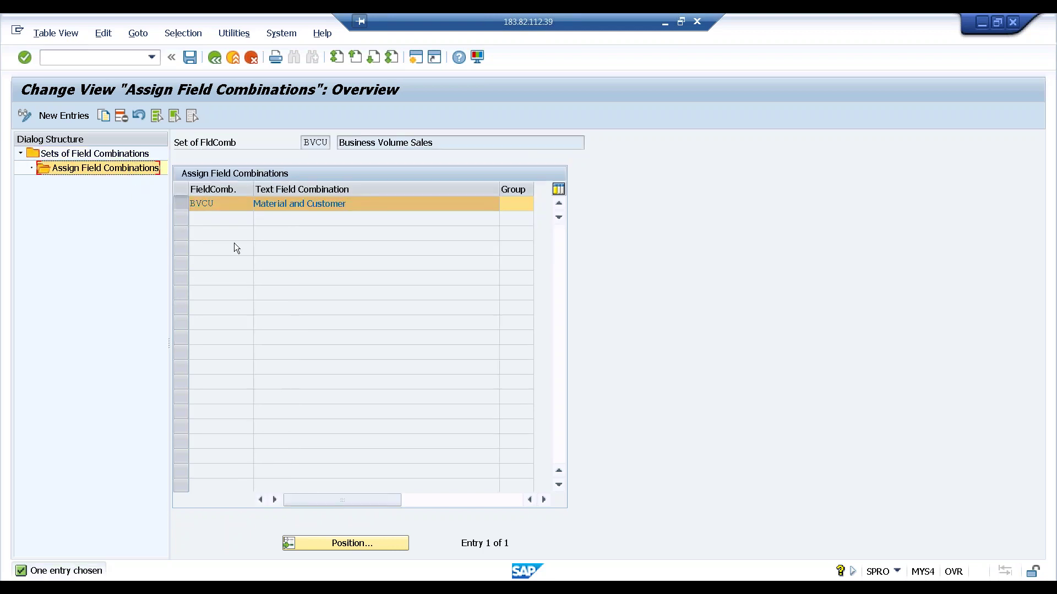
pyautogui.click(215, 59)
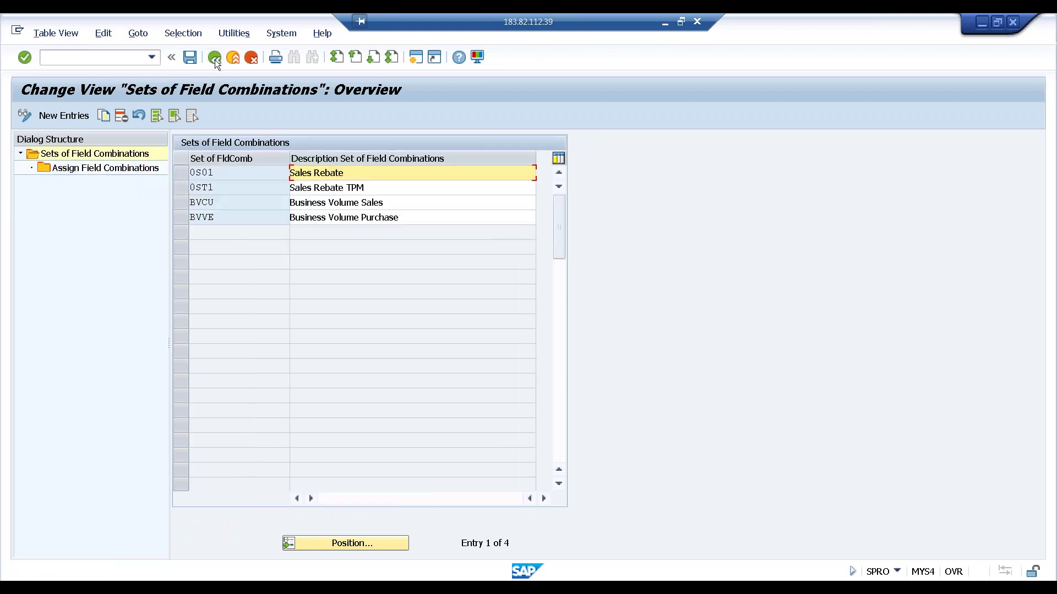
pyautogui.click(214, 59)
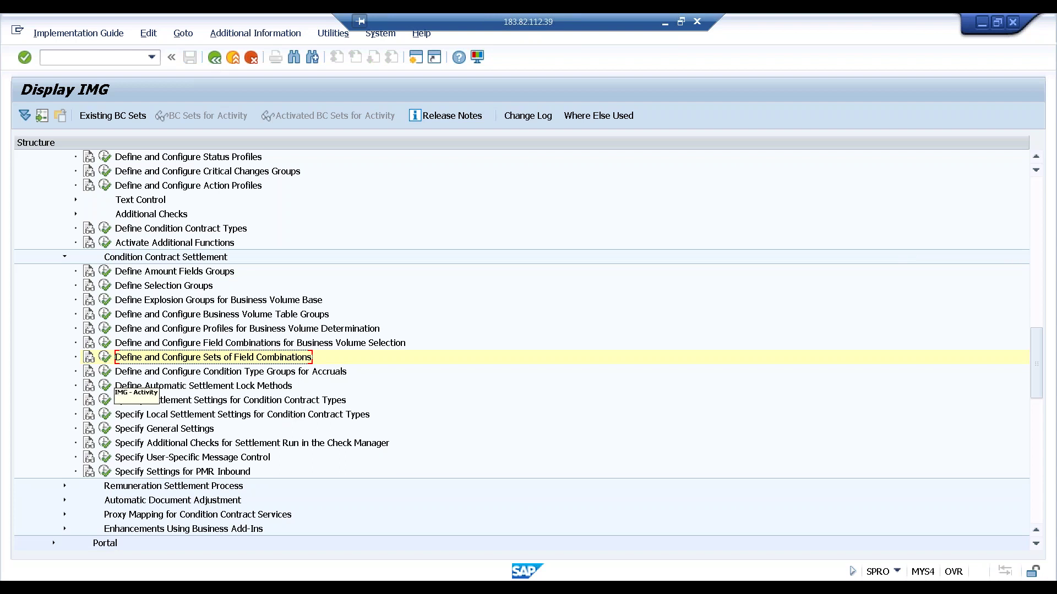
# Step: Check the condition type groups for accruals activity and open the SBBI details in Specify Settlement Settings for Condition Contract Types
pyautogui.click(105, 371)
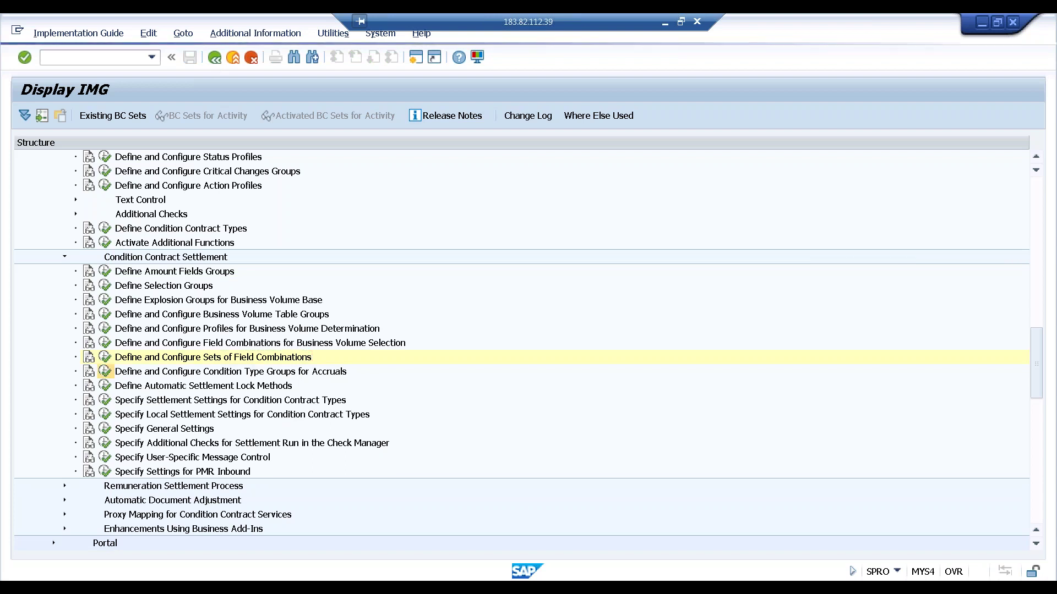
pyautogui.click(214, 58)
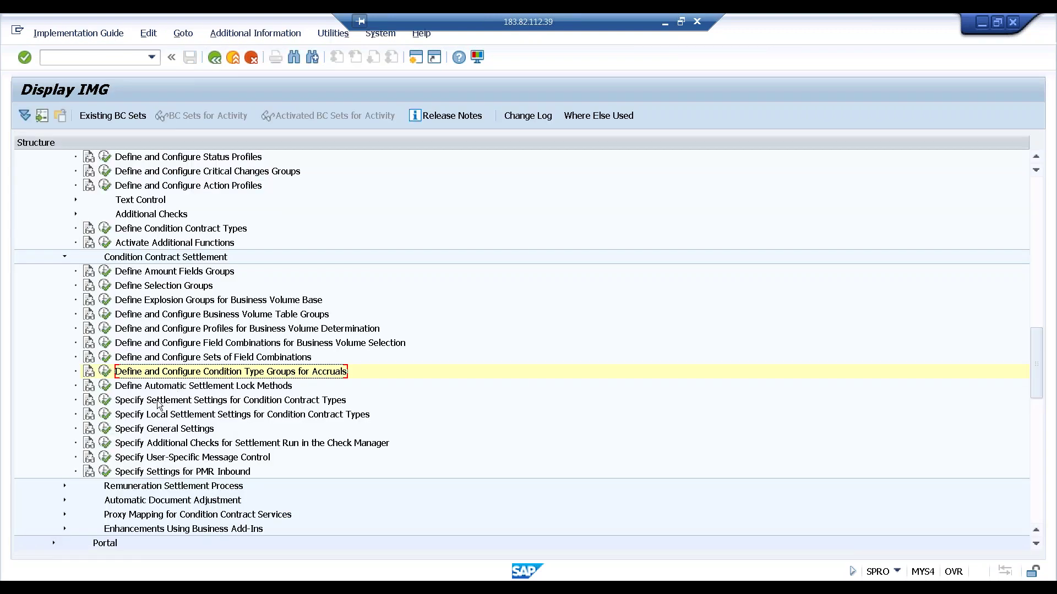
pyautogui.click(105, 400)
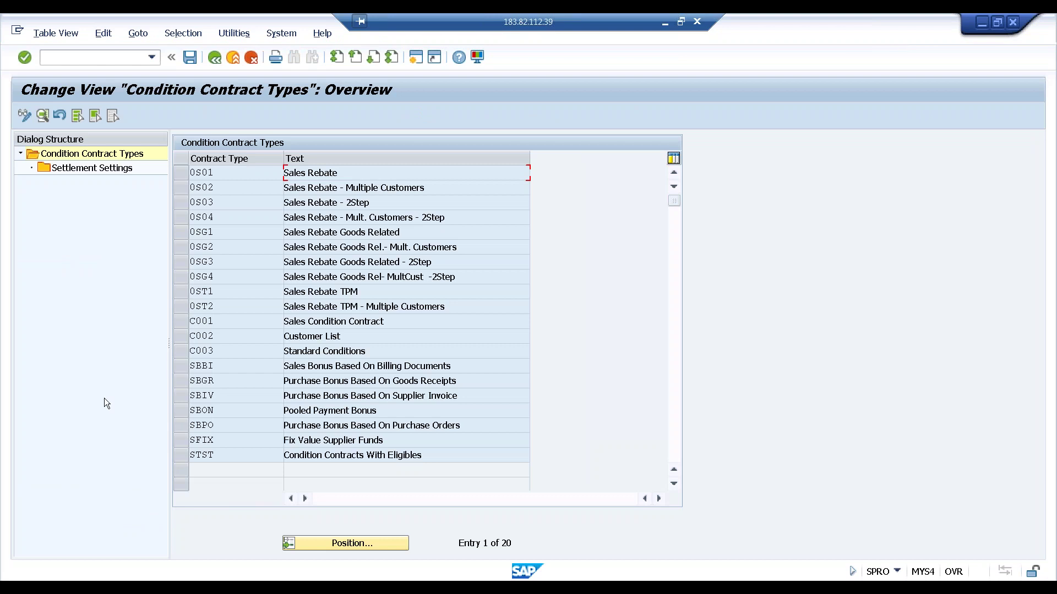
pyautogui.click(183, 365)
pyautogui.click(44, 115)
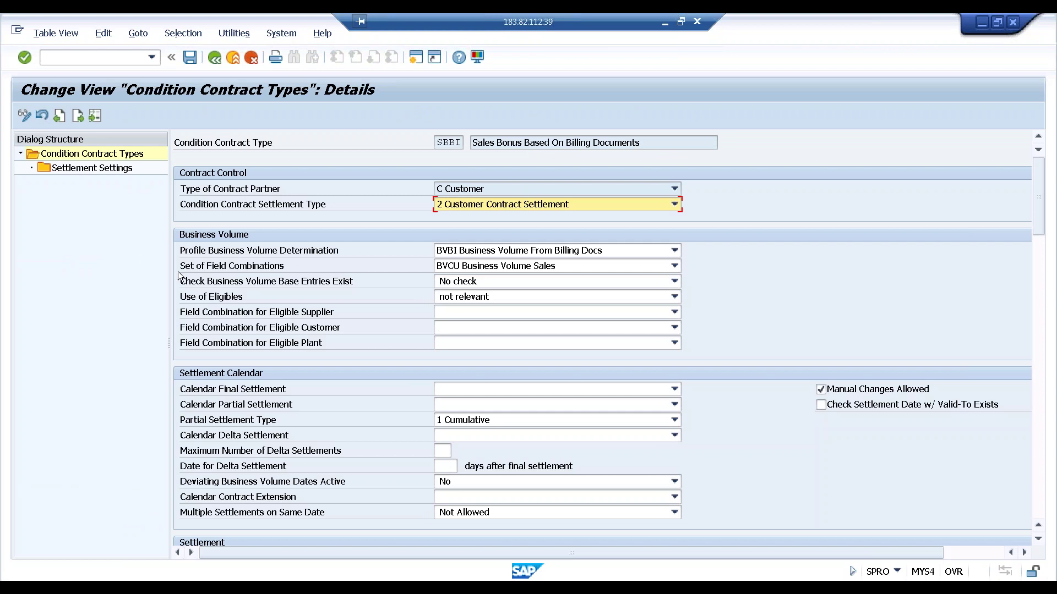
# Step: Look through the Set of Field Combinations options for SBBI, keep BVCU Business Volume Sales, and return to the IMG structure
pyautogui.click(203, 270)
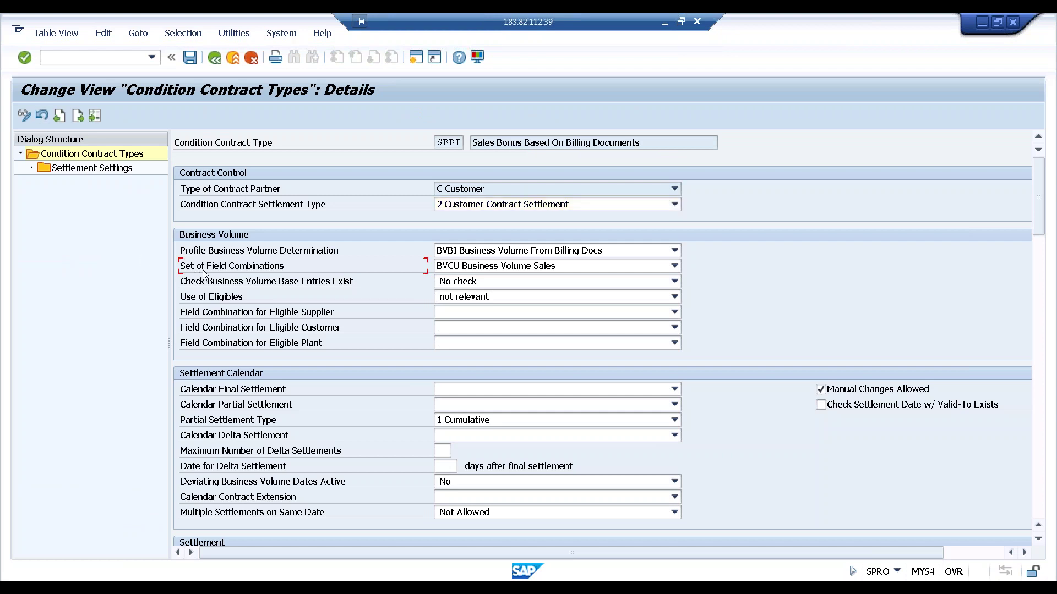
pyautogui.click(464, 270)
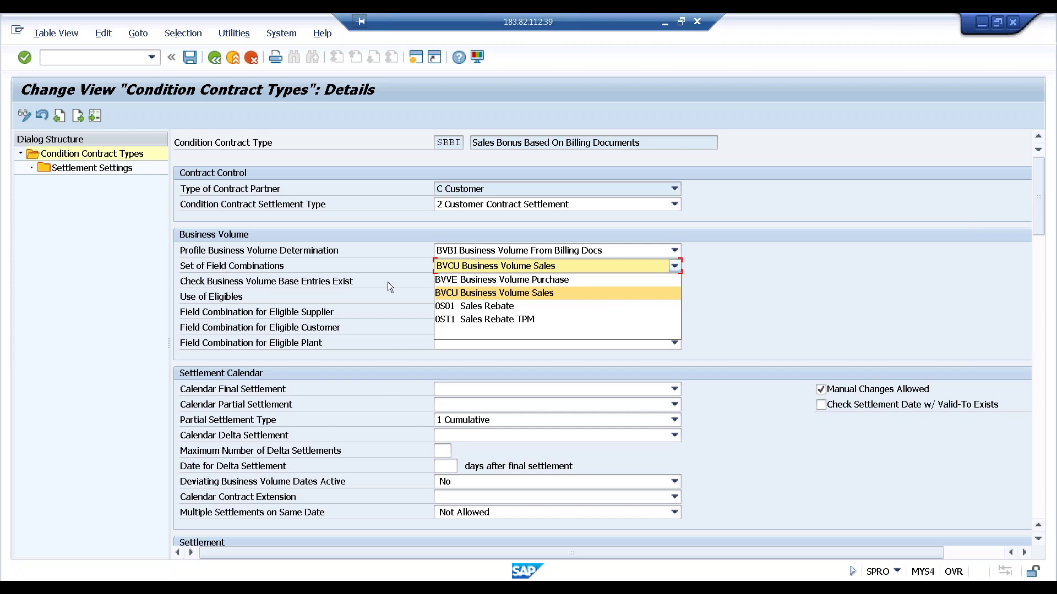
pyautogui.click(450, 296)
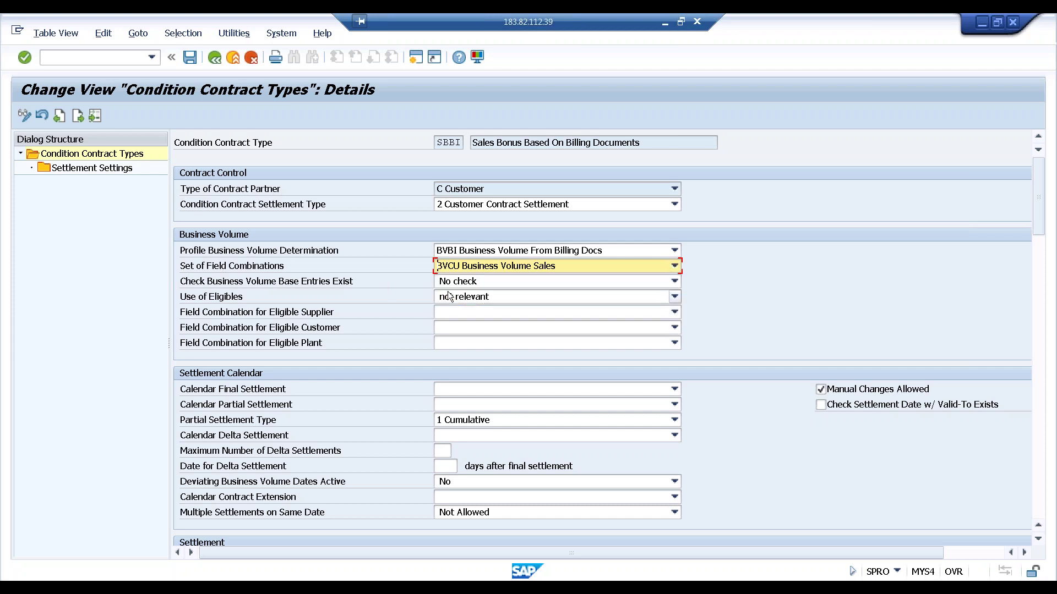
pyautogui.click(219, 58)
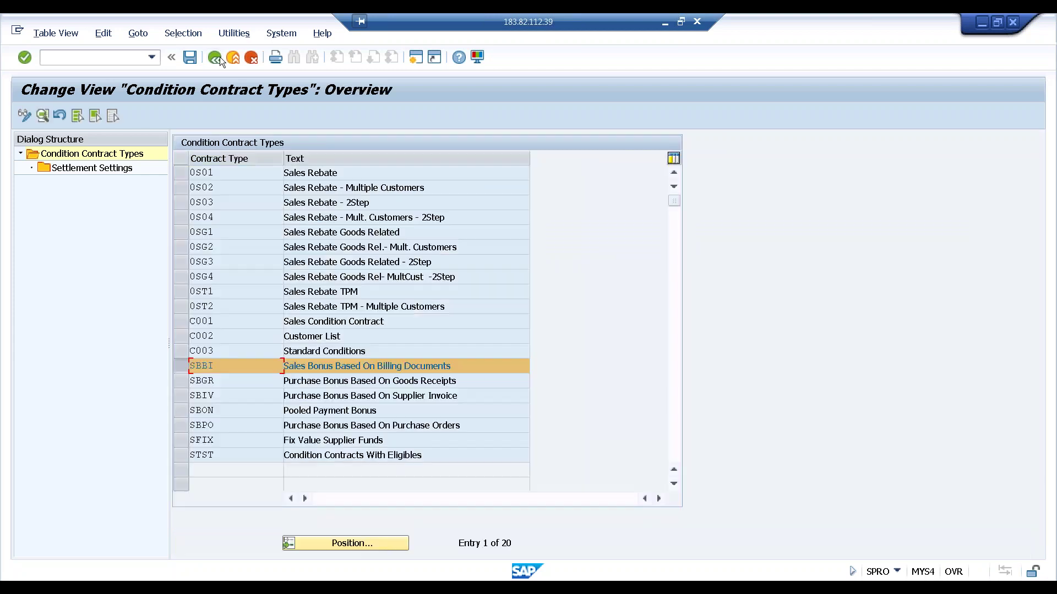
pyautogui.click(219, 58)
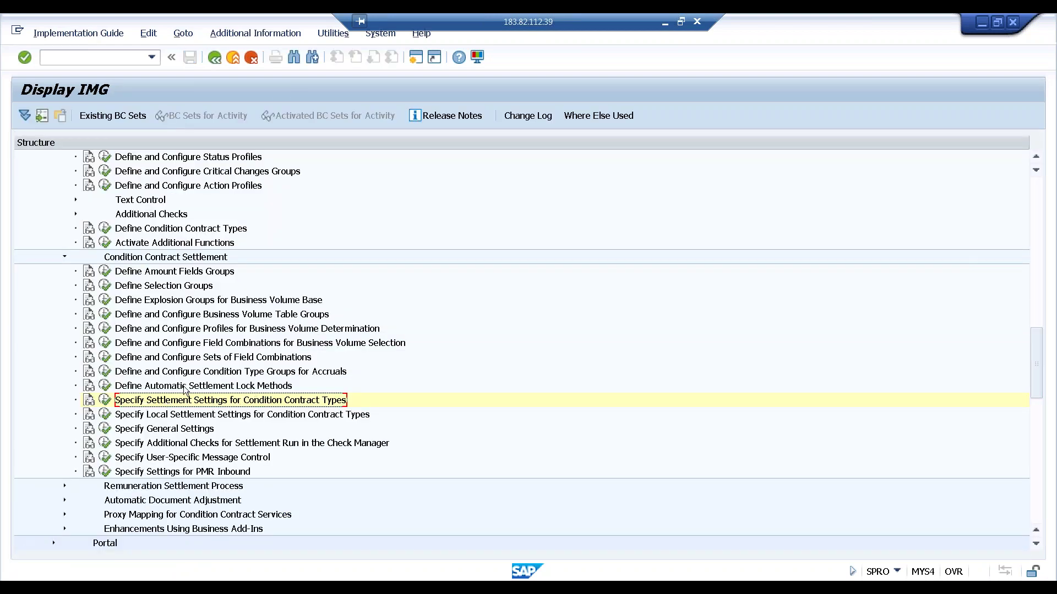
# Step: Reopen Define and Configure Sets of Field Combinations, check the assignment of set BVCU, and return to the IMG structure
pyautogui.doubleClick(126, 358)
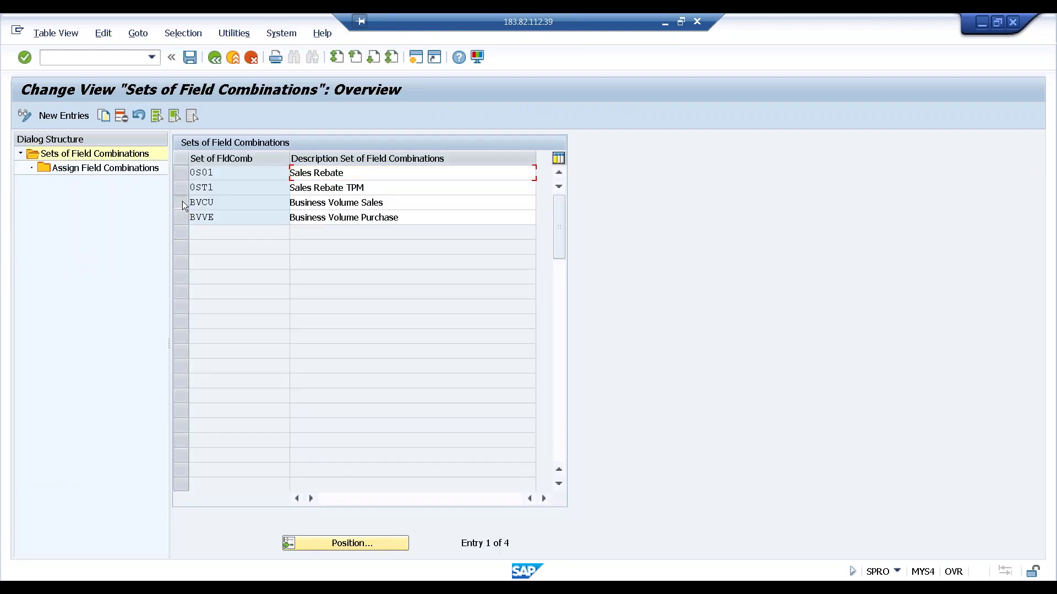
pyautogui.click(182, 201)
pyautogui.click(101, 170)
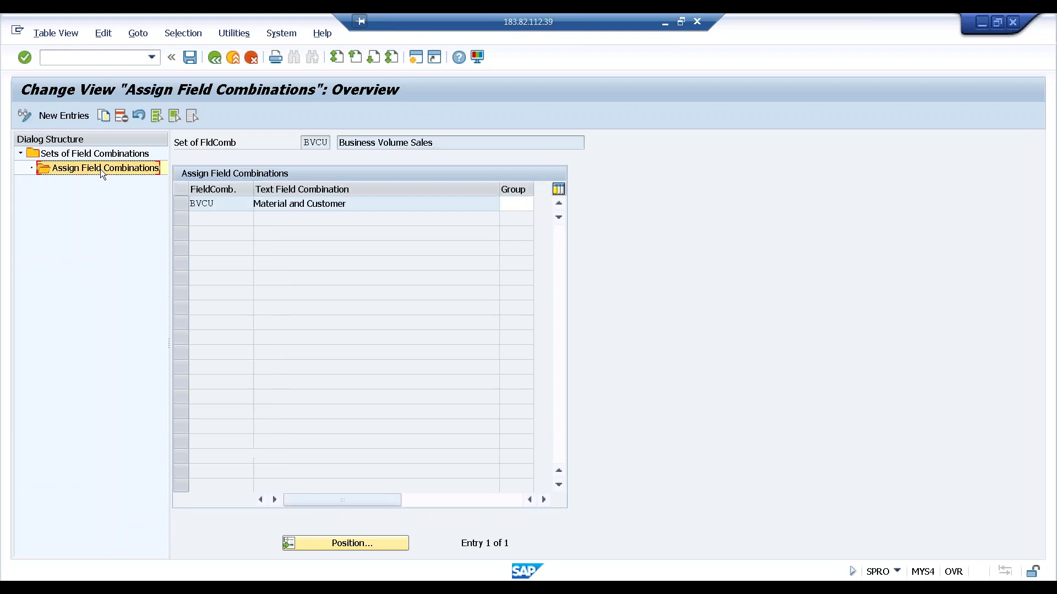
pyautogui.click(214, 59)
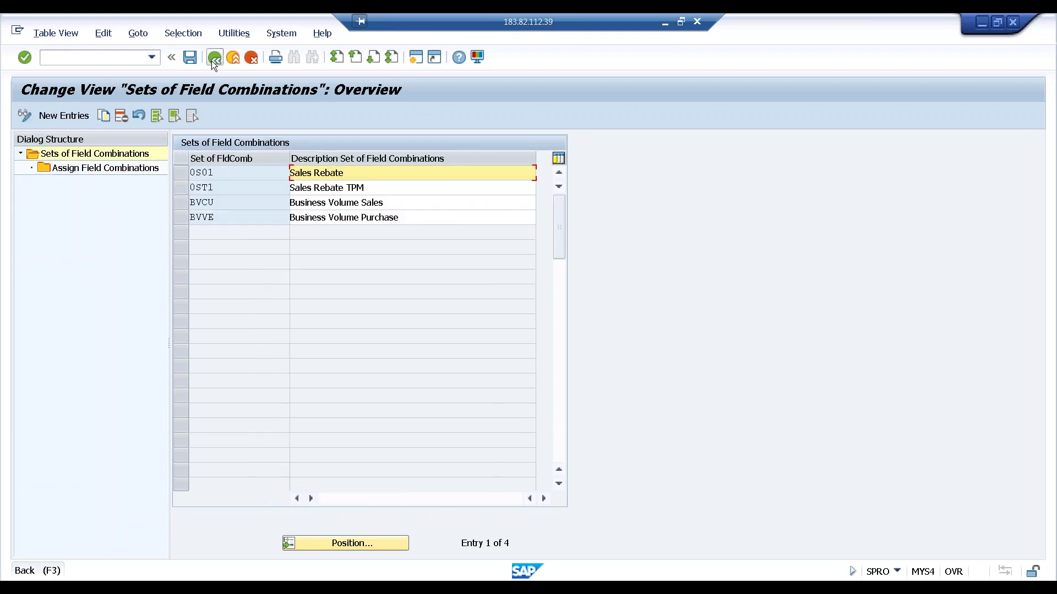
pyautogui.click(213, 60)
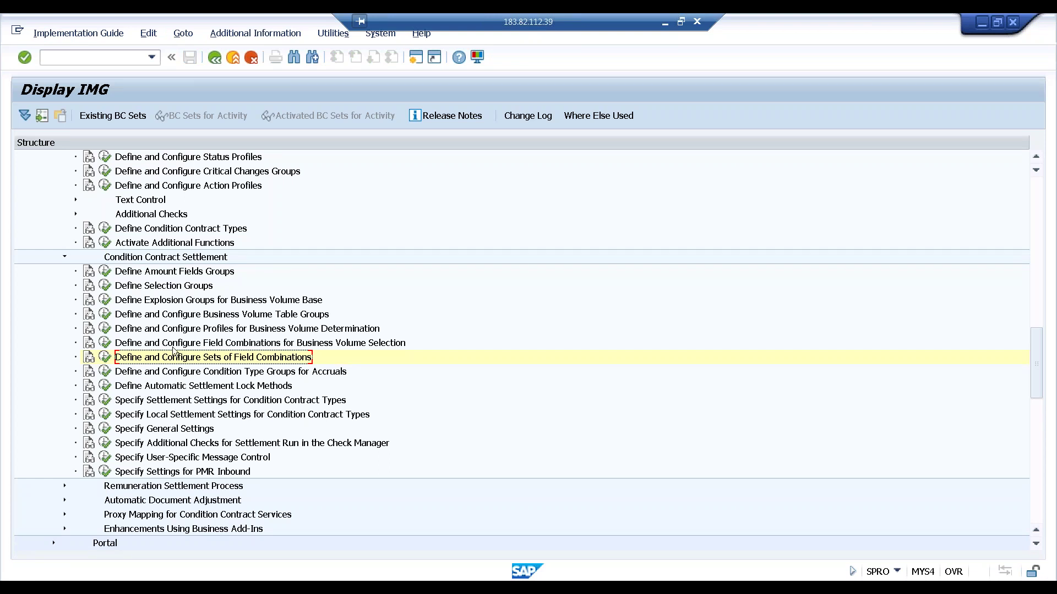
# Step: Reopen the field combinations for business volume selection and display the field assignment of BVCU, Material and Customer
pyautogui.click(104, 343)
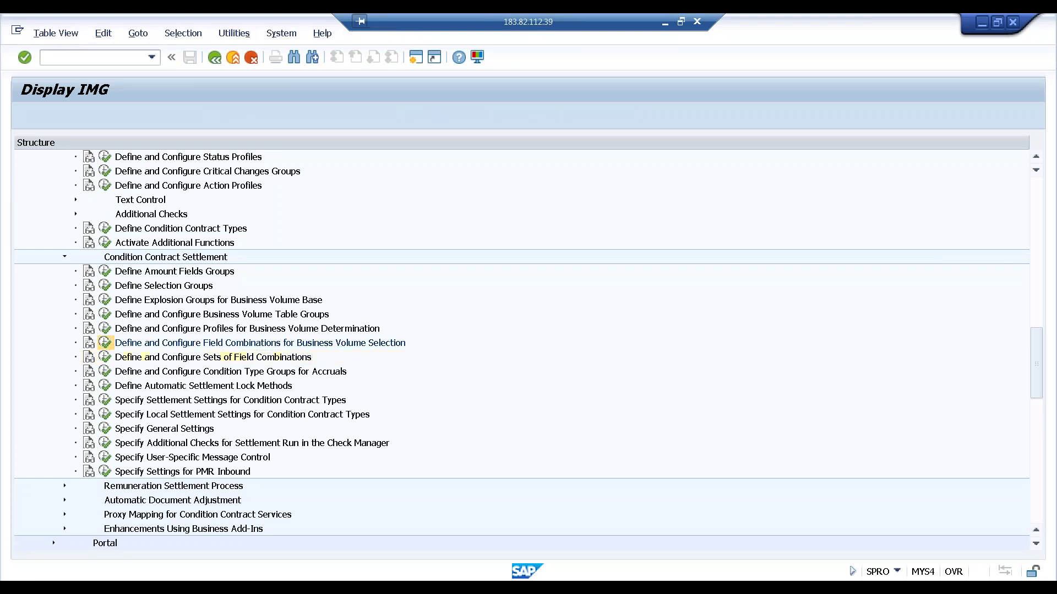
pyautogui.click(181, 456)
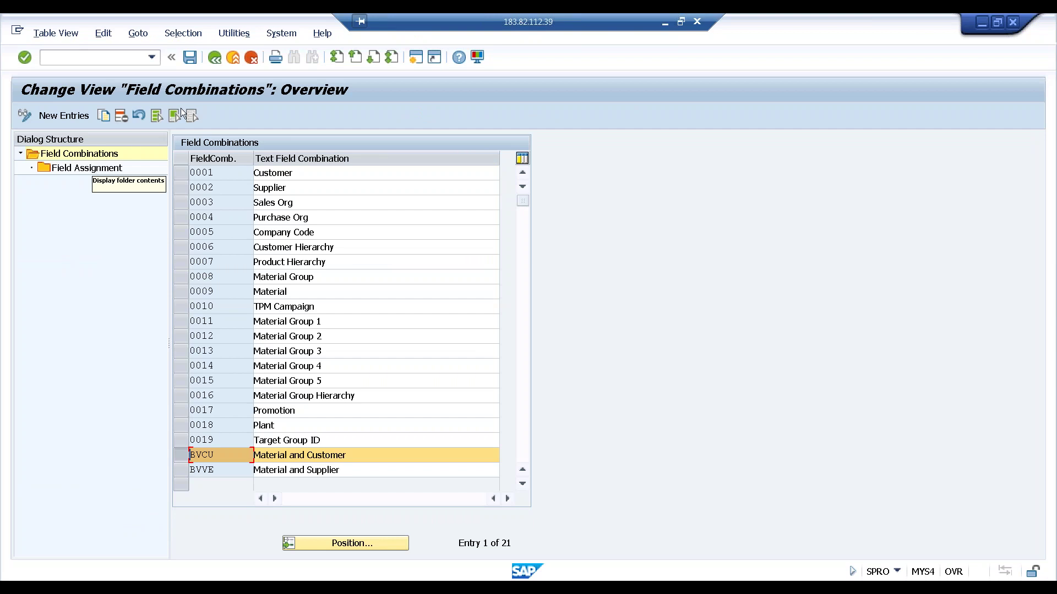
pyautogui.doubleClick(94, 168)
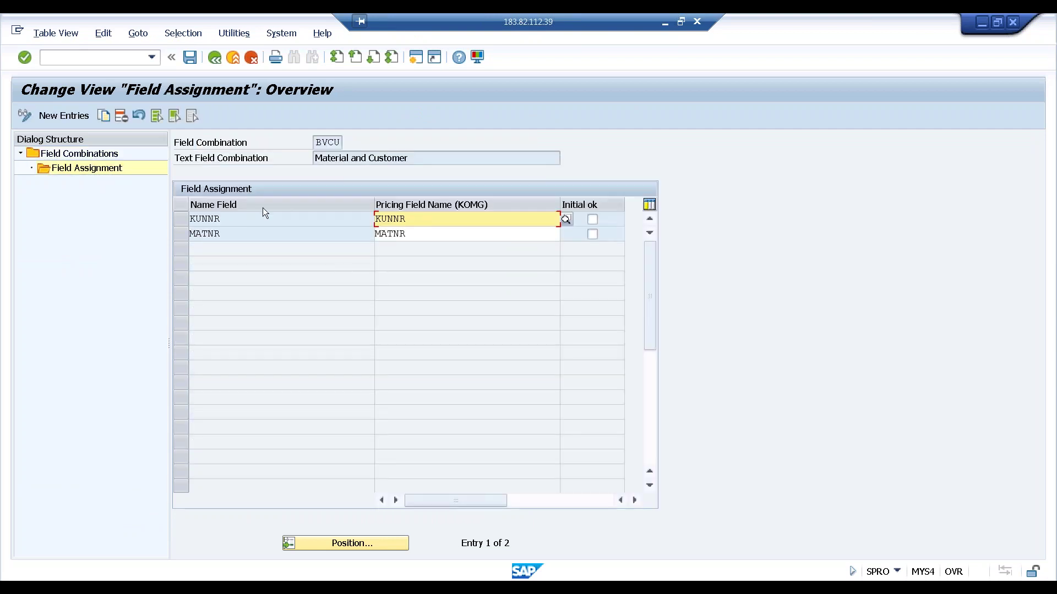
# Step: Return to the IMG structure and open the SBBI details in Specify Settlement Settings for Condition Contract Types
pyautogui.click(215, 59)
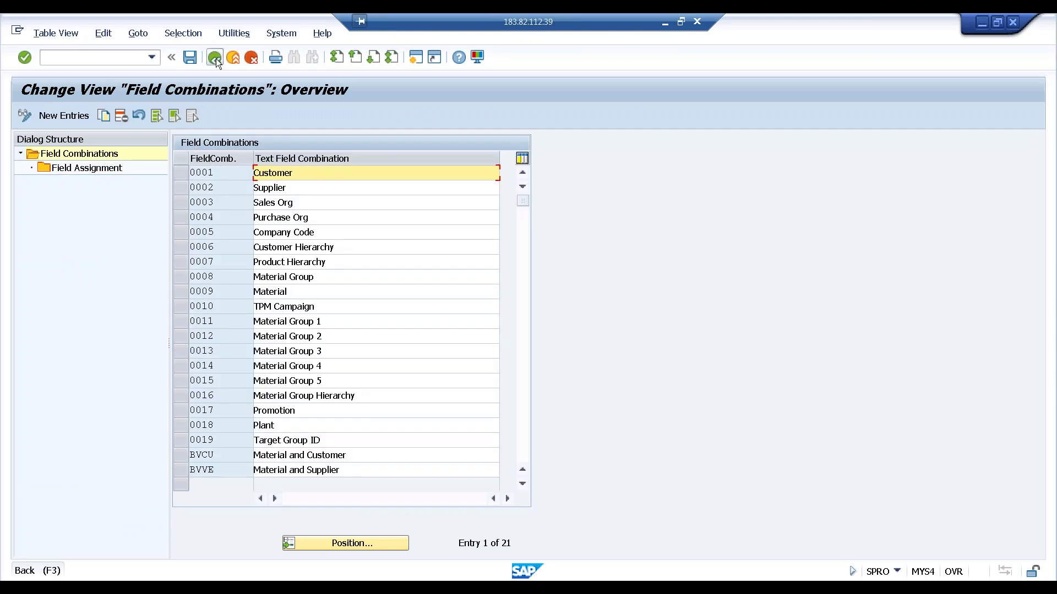
pyautogui.click(215, 58)
pyautogui.click(208, 363)
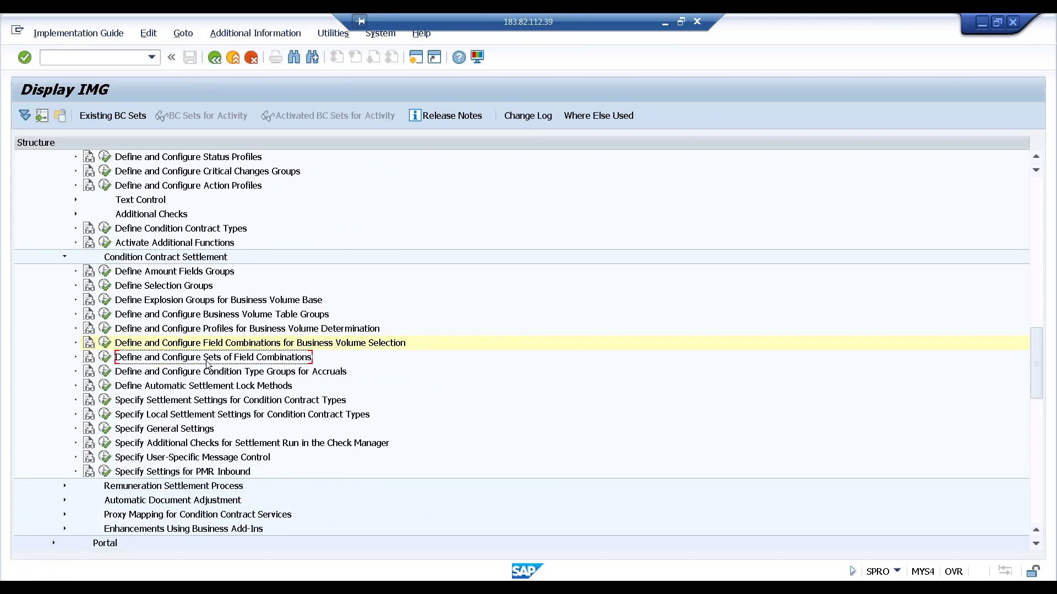
pyautogui.click(103, 401)
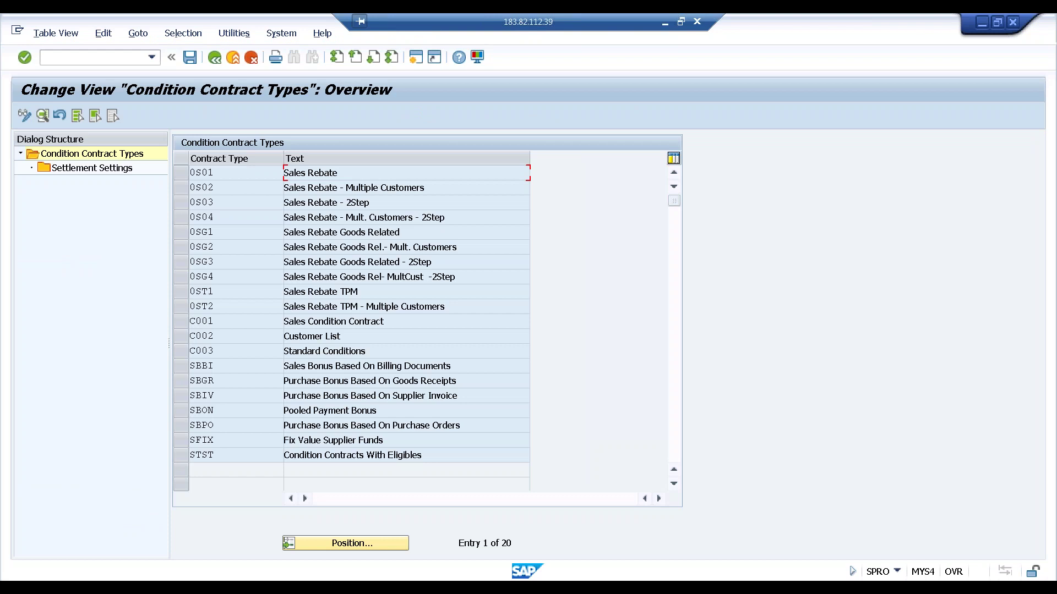
pyautogui.click(182, 365)
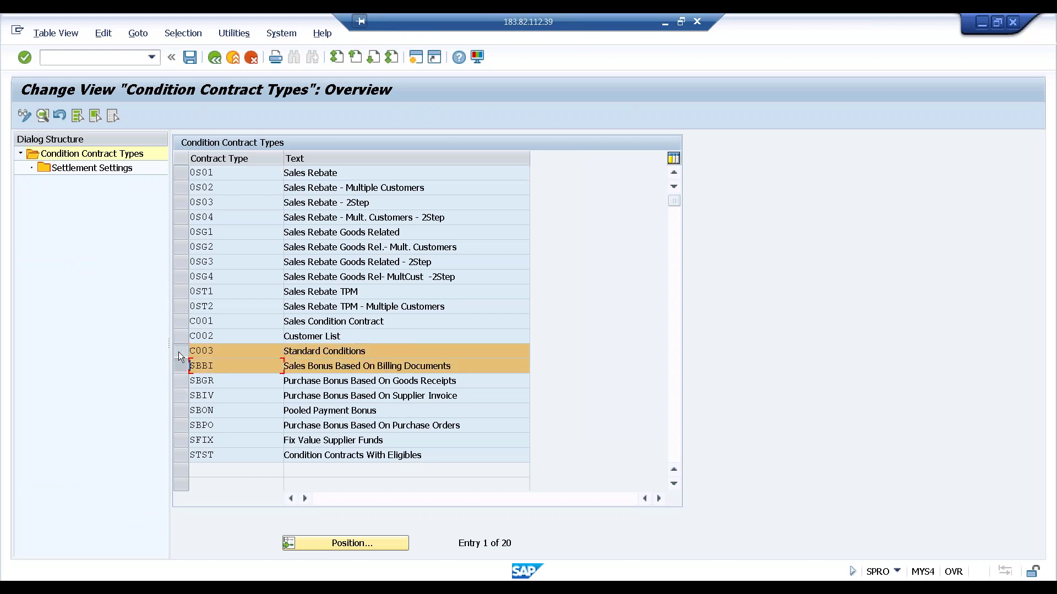
pyautogui.click(41, 116)
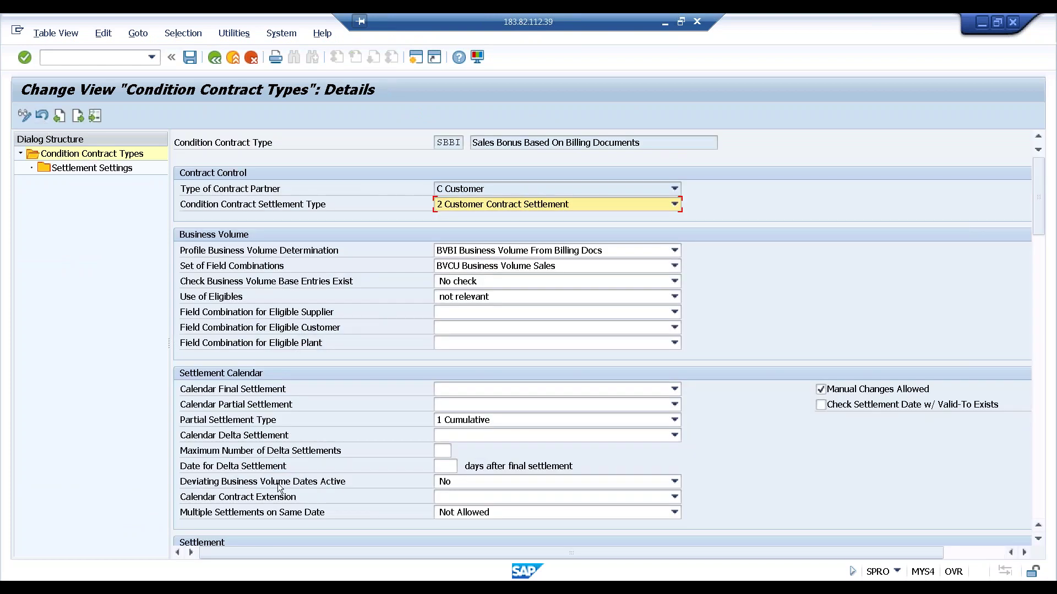
# Step: Switch to the condition contract session and start a new contract of type SBBI Sales Bonus Based On Billing Documents
pyautogui.click(159, 588)
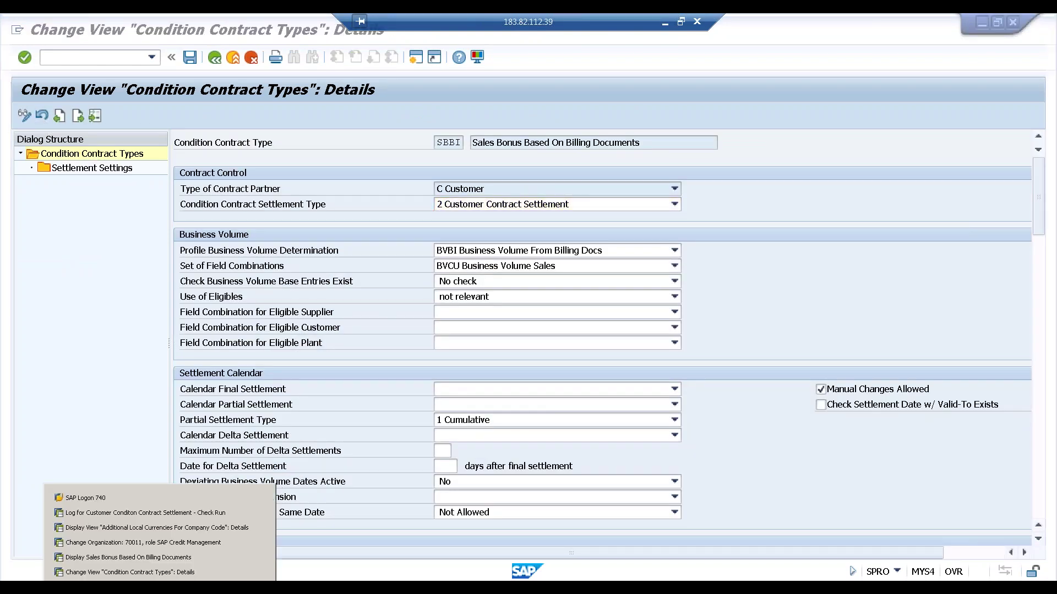
pyautogui.click(151, 558)
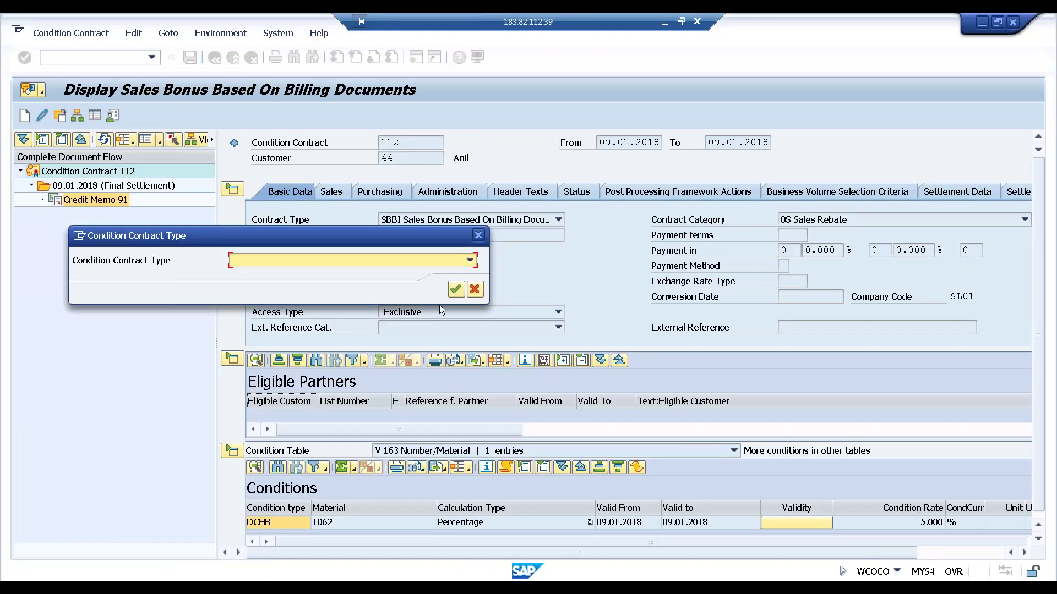
pyautogui.click(468, 261)
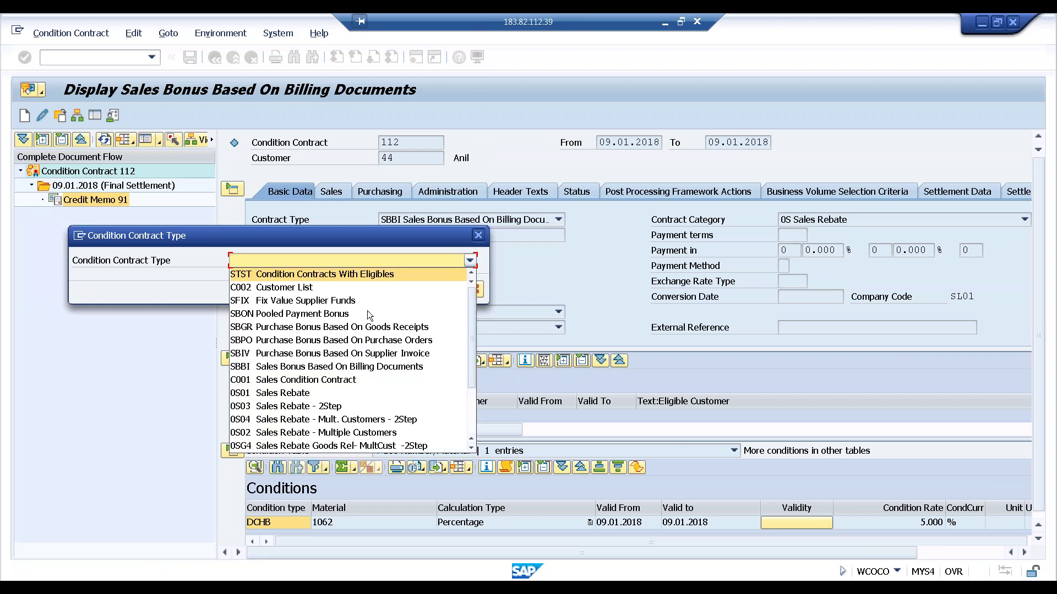
pyautogui.click(331, 367)
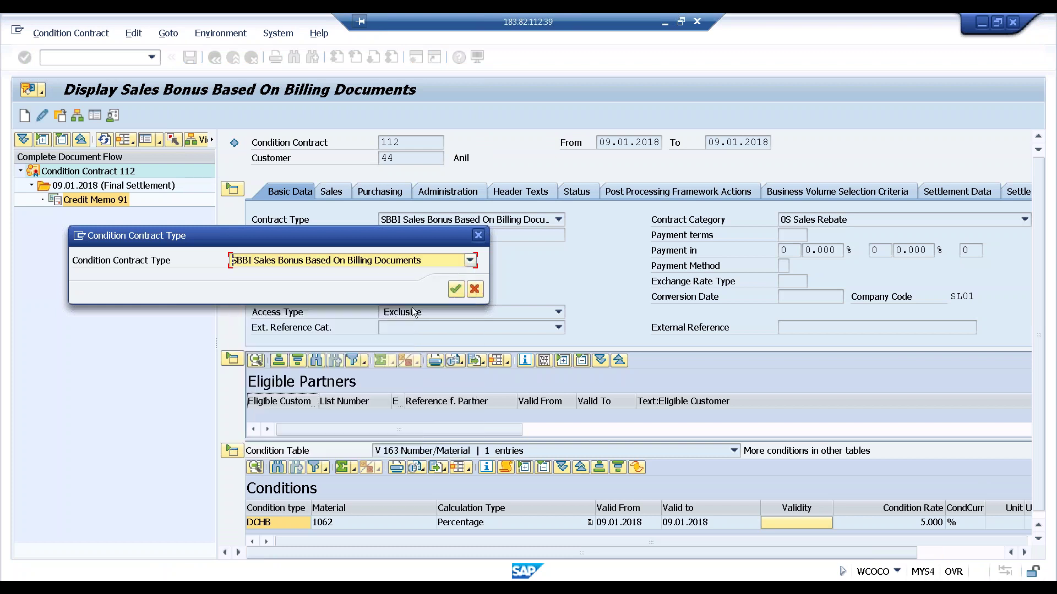
pyautogui.click(454, 291)
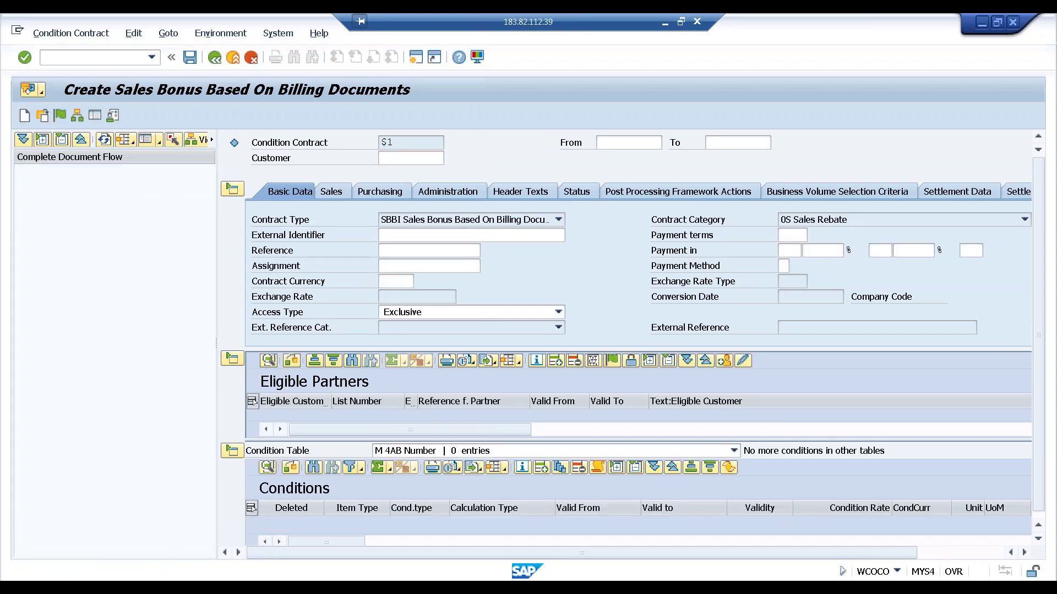
# Step: Add a business volume selection criteria row with field combination BVCU, Material and Customer, to the new contract
pyautogui.click(332, 191)
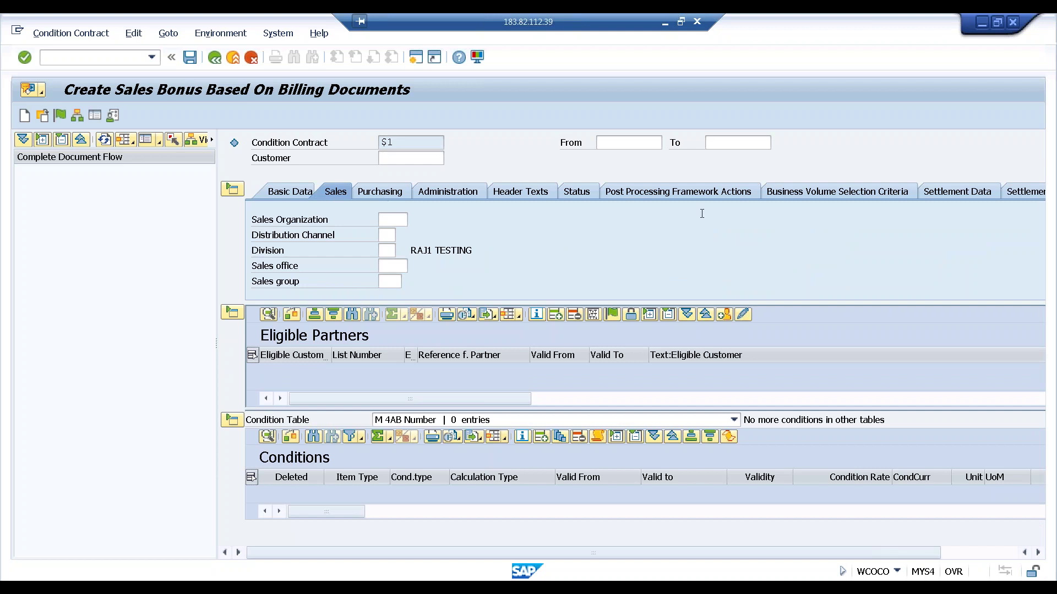
pyautogui.click(768, 196)
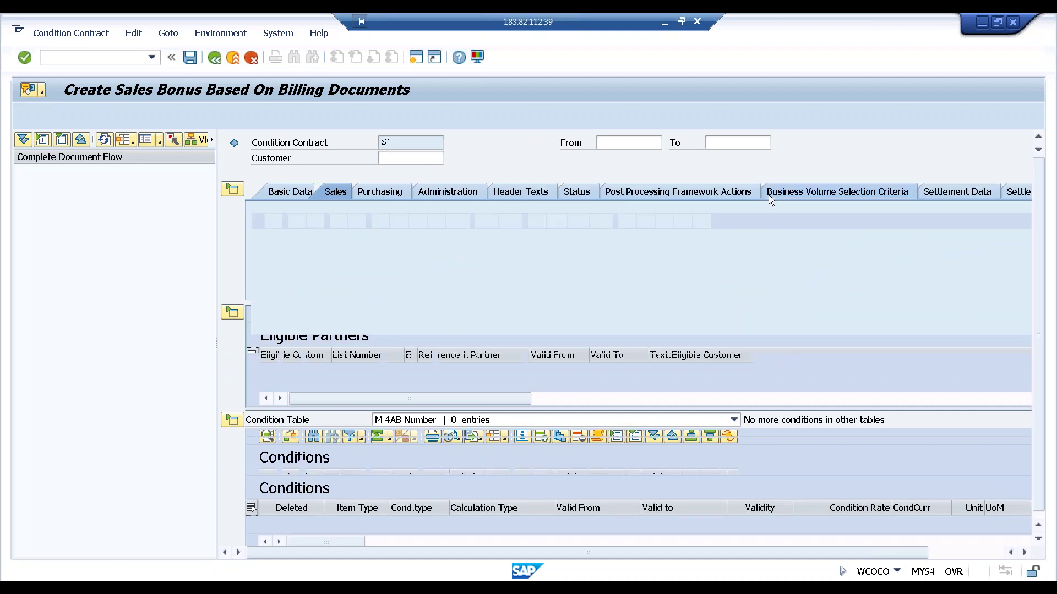
pyautogui.click(647, 221)
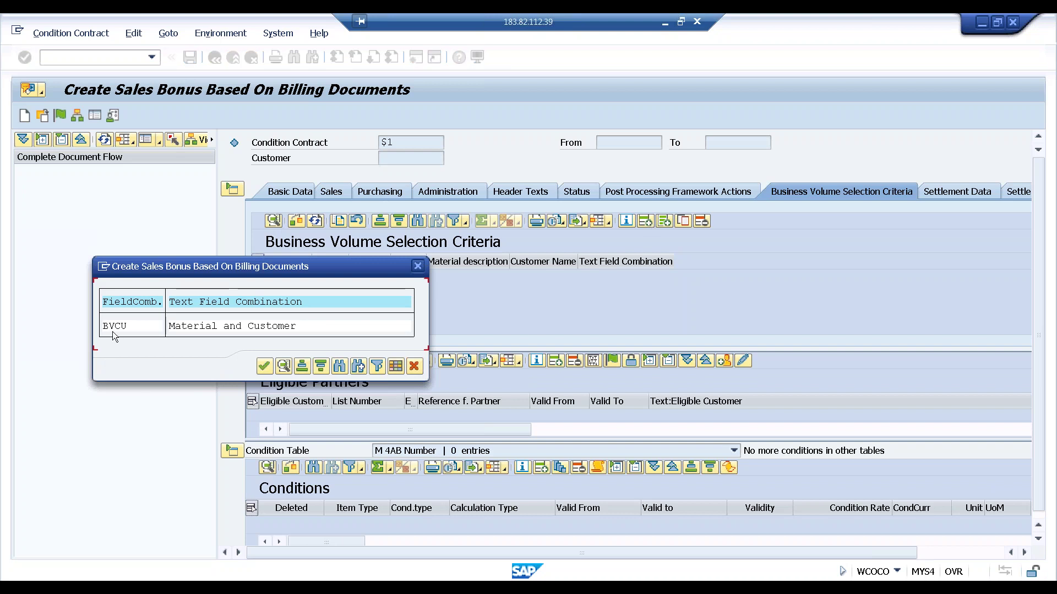
pyautogui.click(112, 331)
pyautogui.click(159, 588)
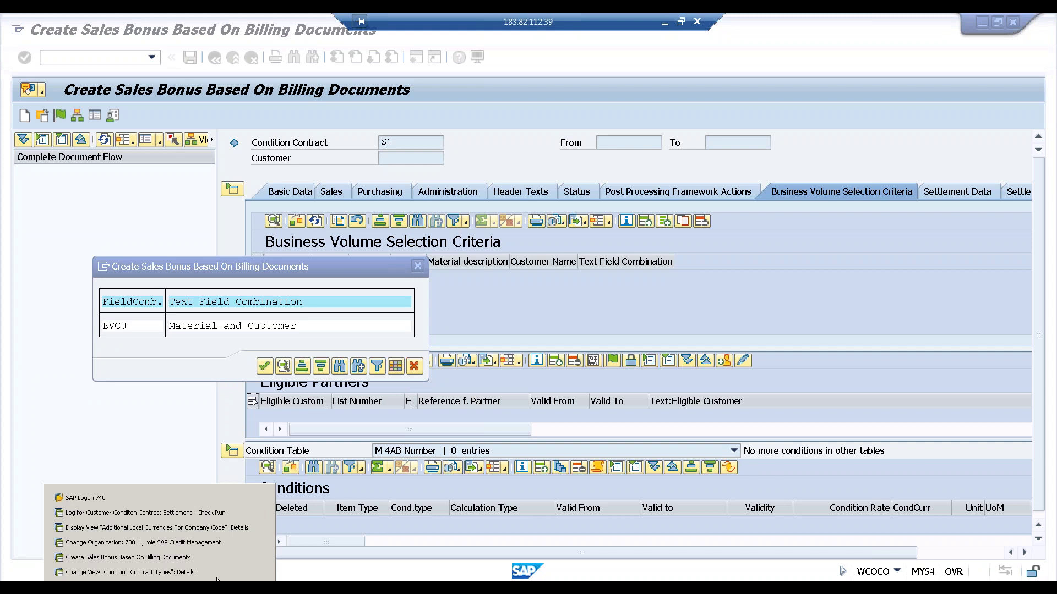
pyautogui.click(126, 557)
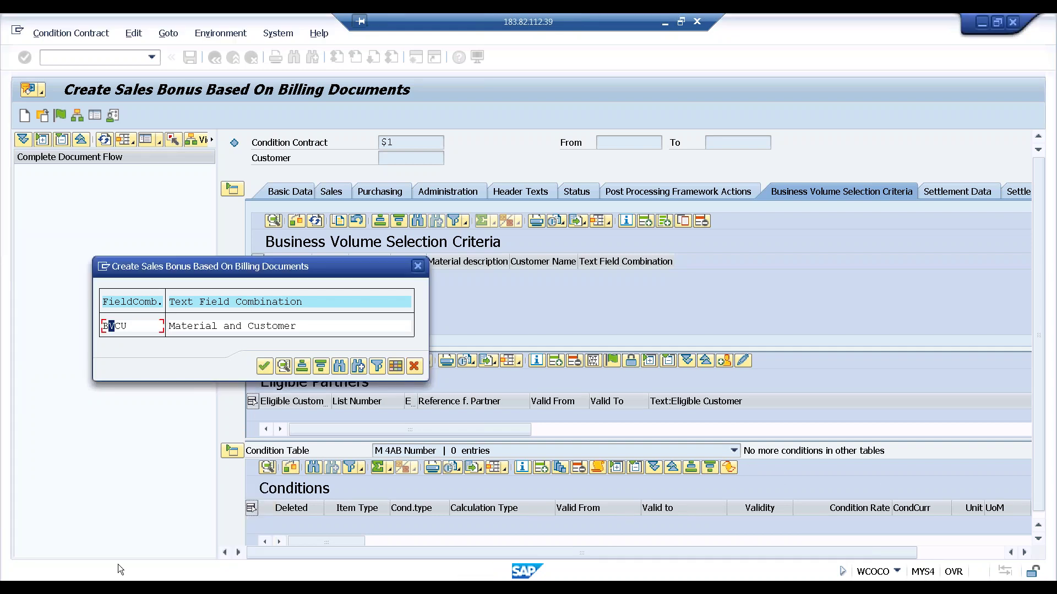
pyautogui.click(265, 366)
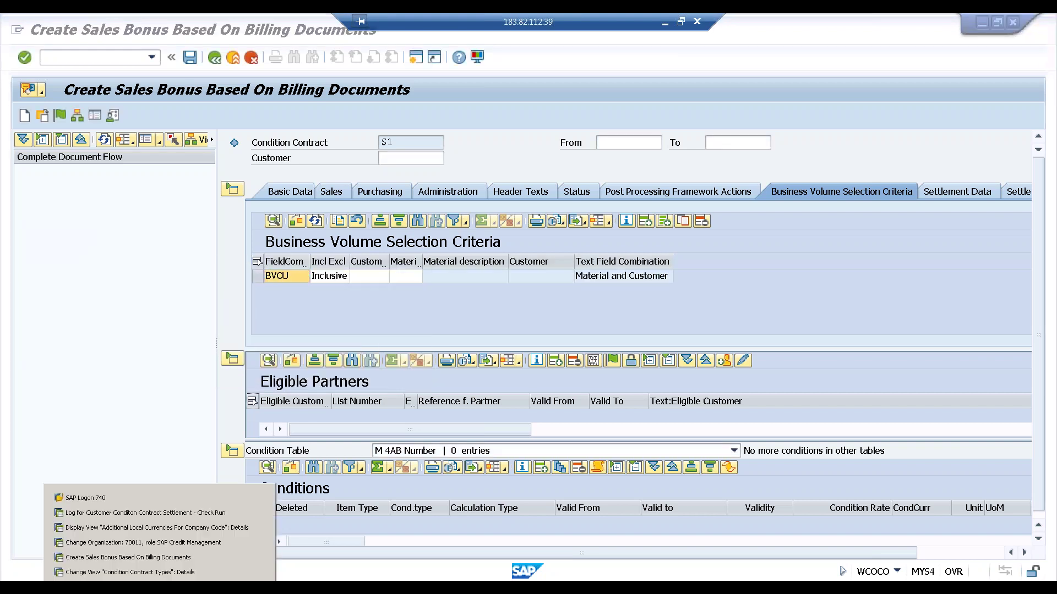
# Step: Switch back to the Condition Contract Types customizing session and return to the IMG structure
pyautogui.click(138, 557)
pyautogui.click(140, 560)
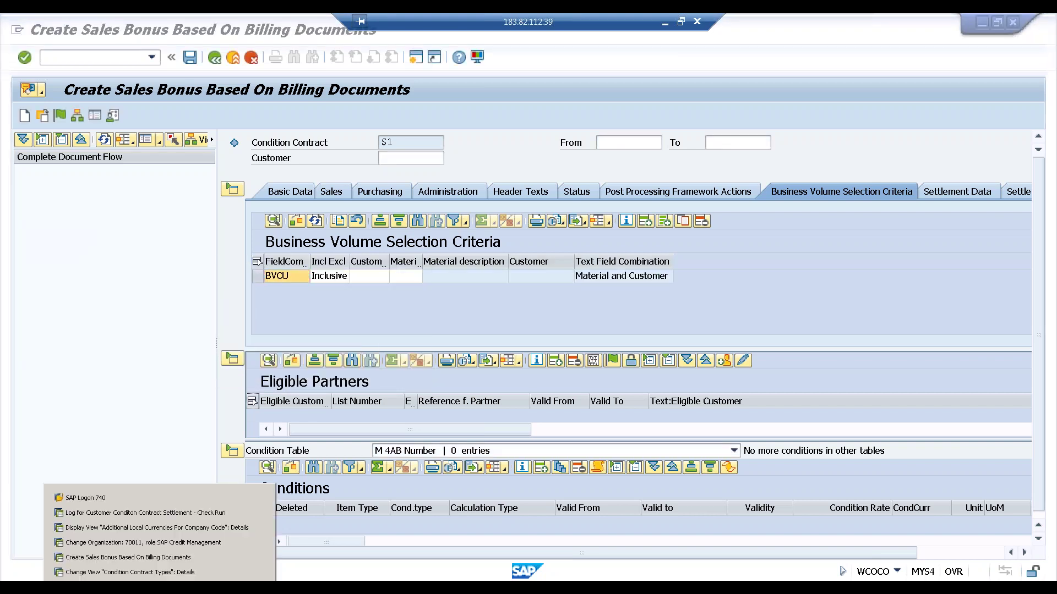
pyautogui.click(142, 573)
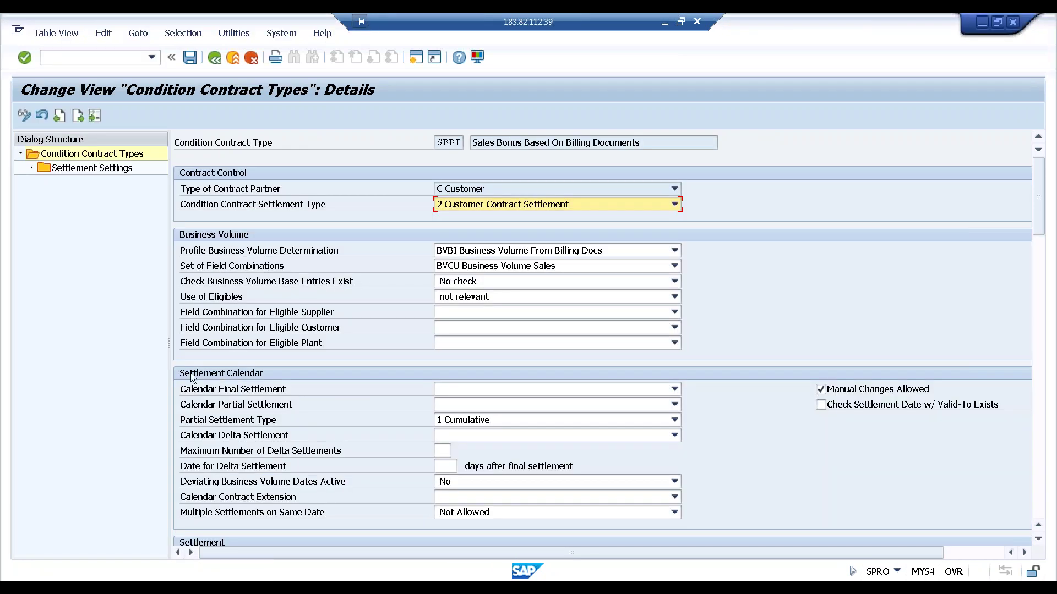
pyautogui.click(234, 57)
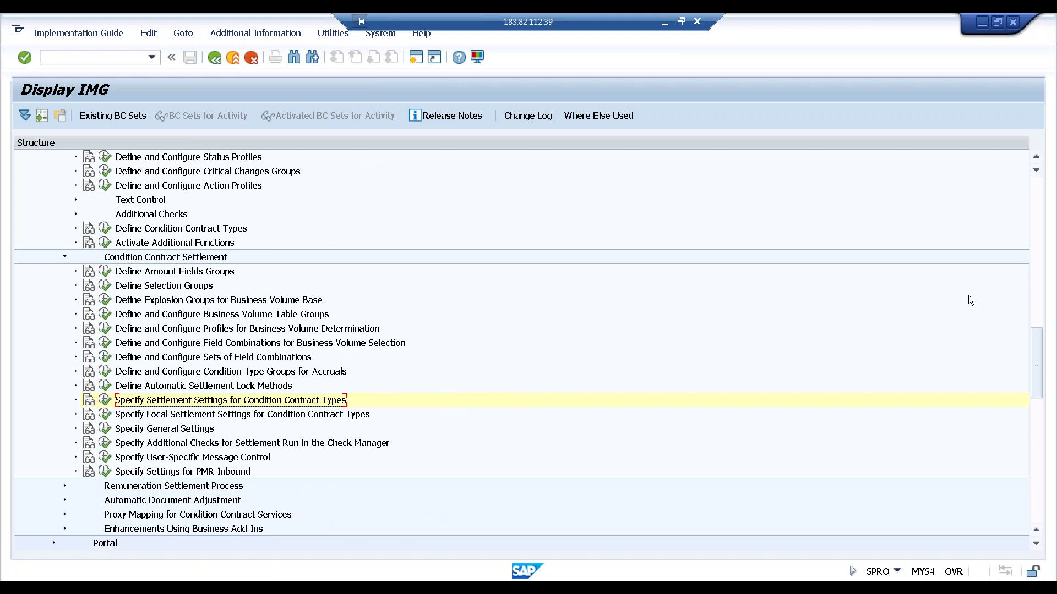
# Step: Expand the Pricing activities under Settlement Management Basic Settings, including the Materials Management (MM) and Sales (SD) nodes
pyautogui.click(1036, 205)
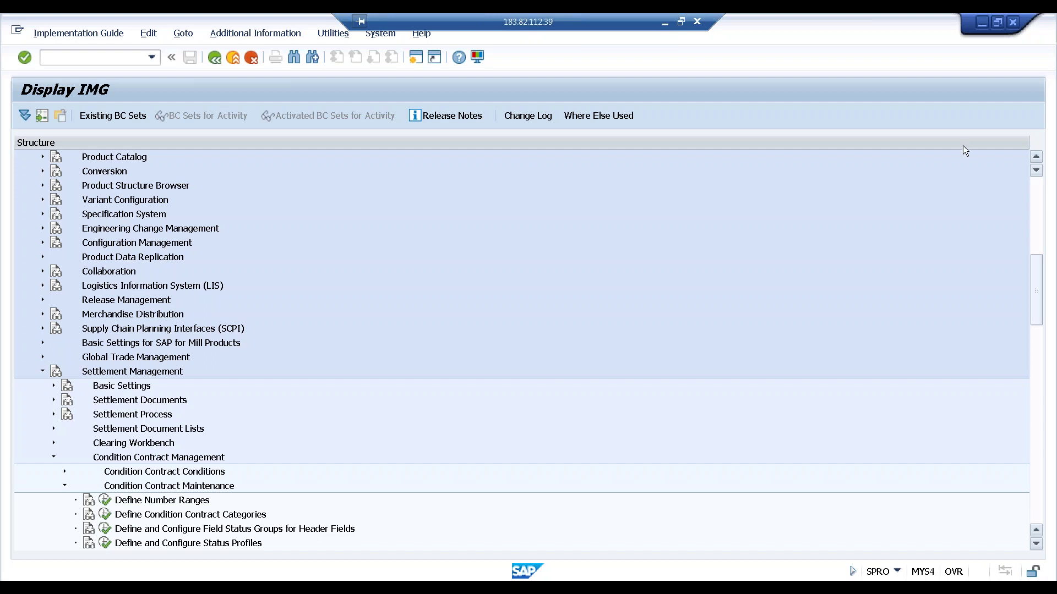
pyautogui.click(54, 387)
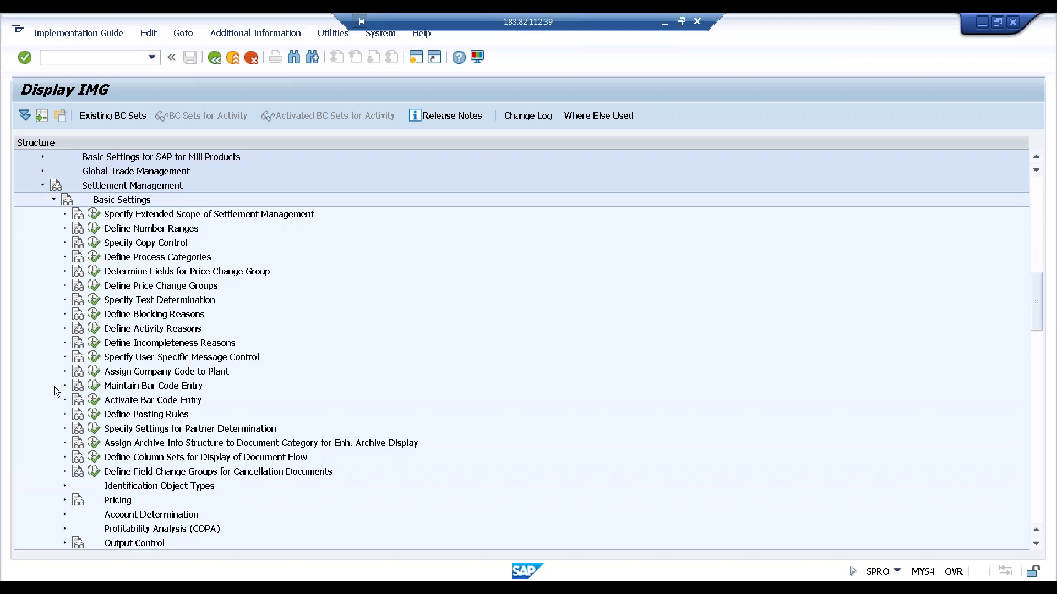
pyautogui.click(64, 501)
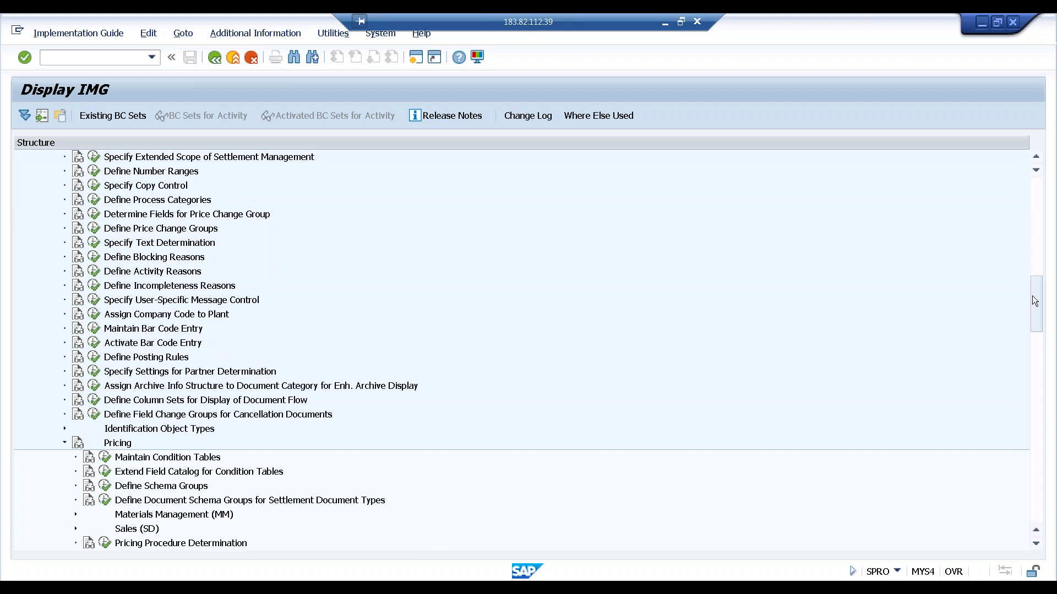
pyautogui.scroll(-3, 1032, 308)
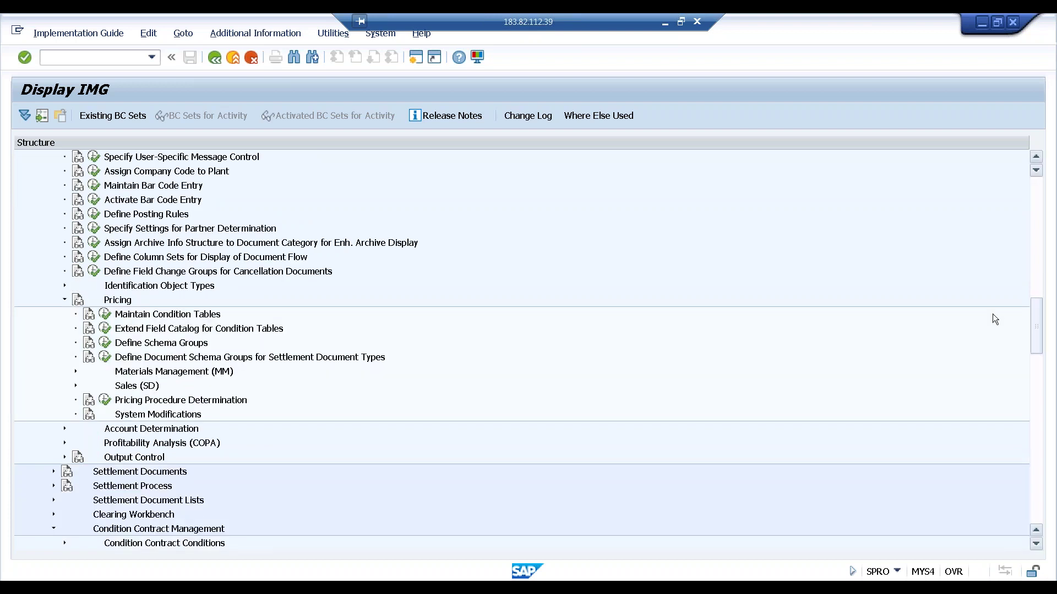
pyautogui.click(172, 314)
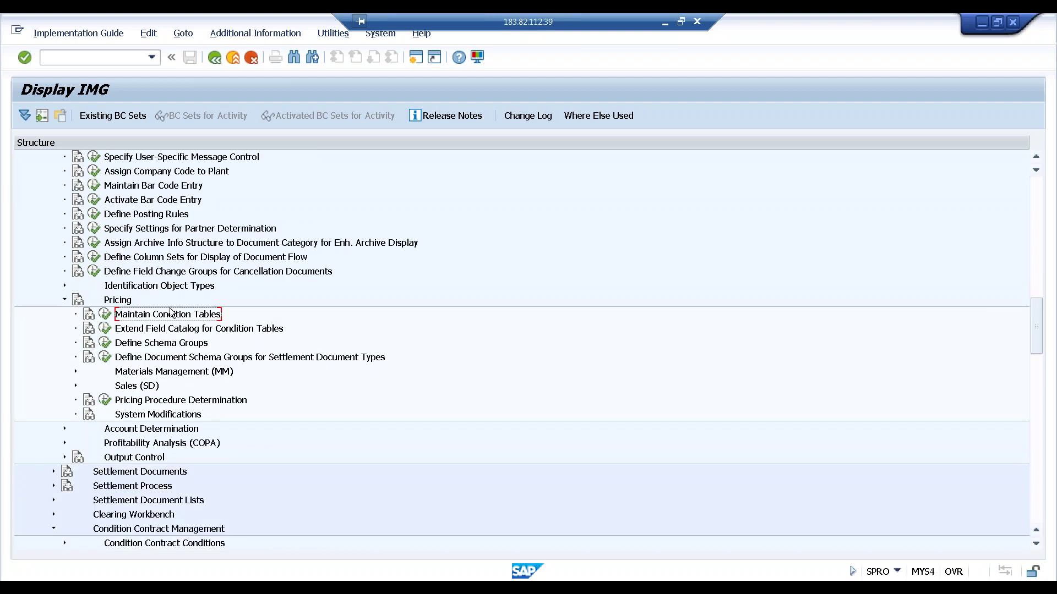
pyautogui.click(76, 385)
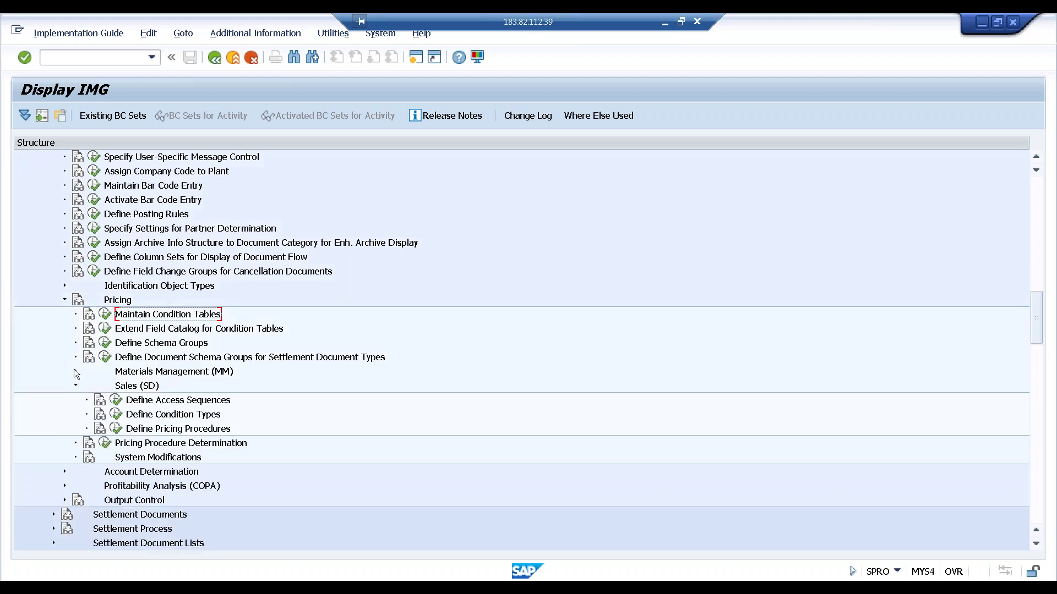
pyautogui.click(76, 371)
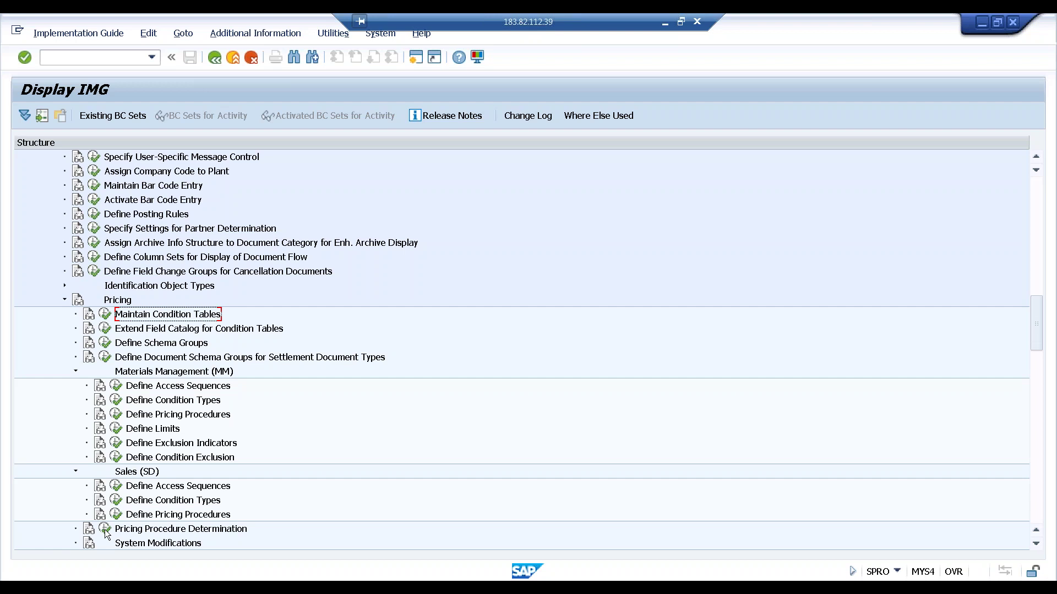
# Step: View the procedures overview in Define Pricing Procedures under Sales (SD) and return to the IMG structure
pyautogui.click(106, 531)
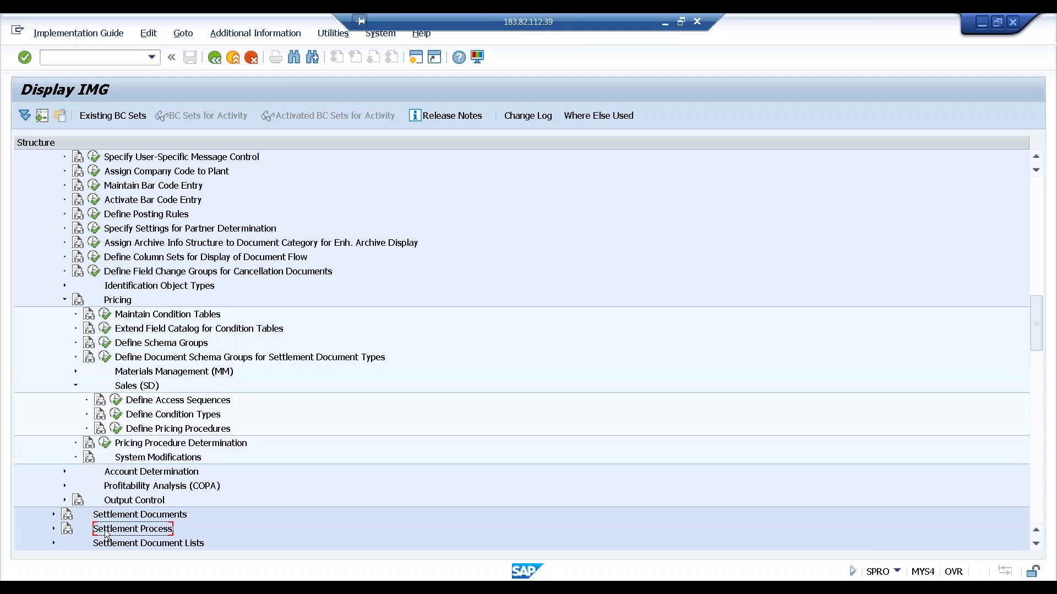
pyautogui.click(116, 429)
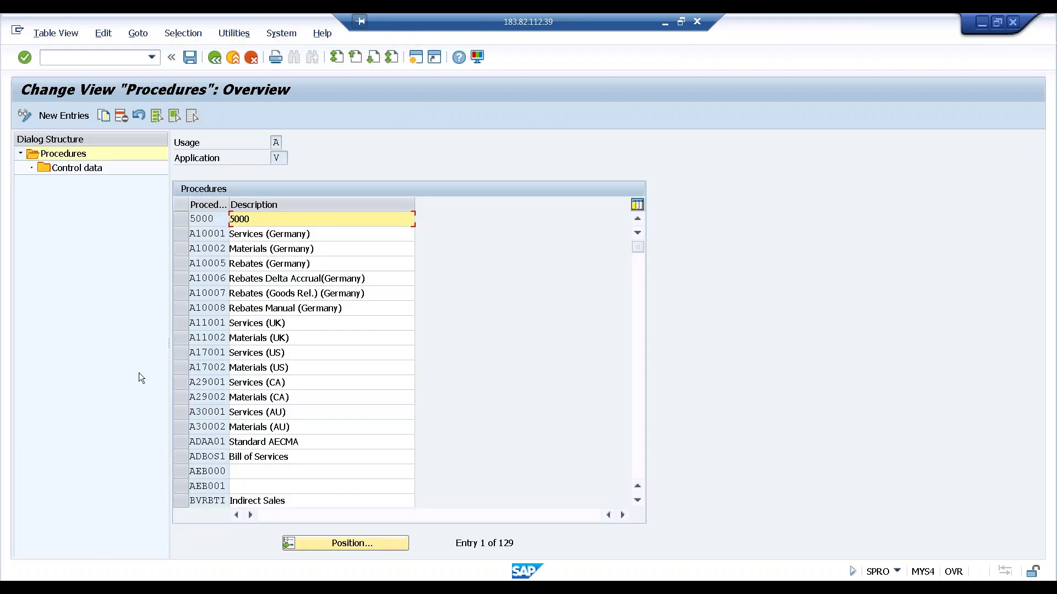
pyautogui.click(213, 57)
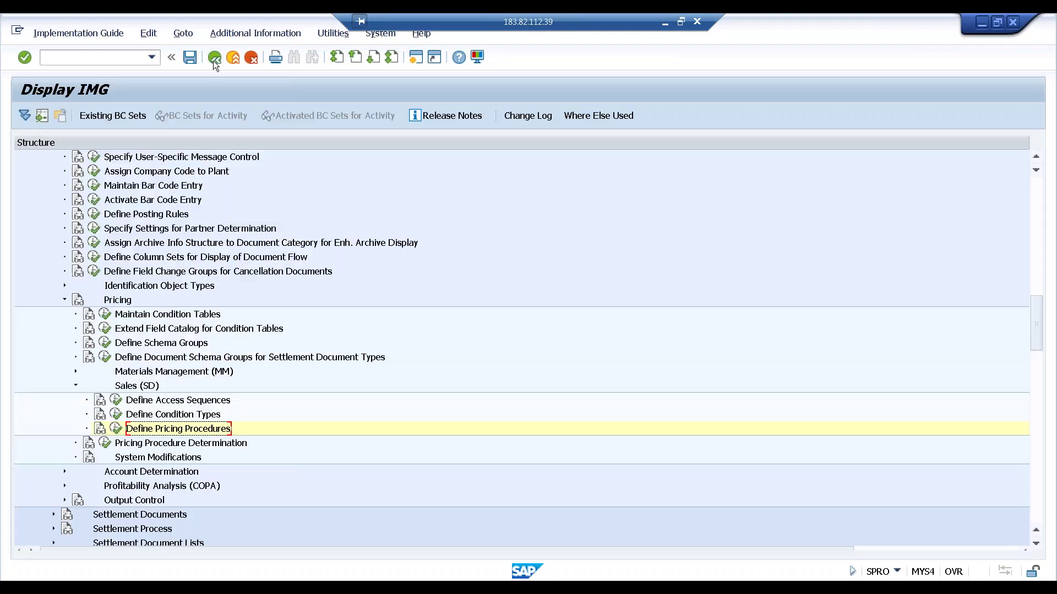
# Step: Open Pricing Procedure Determination for Settlement Document, examine the BSETTL entry with supplier schema group 01, and return to the IMG structure
pyautogui.click(105, 444)
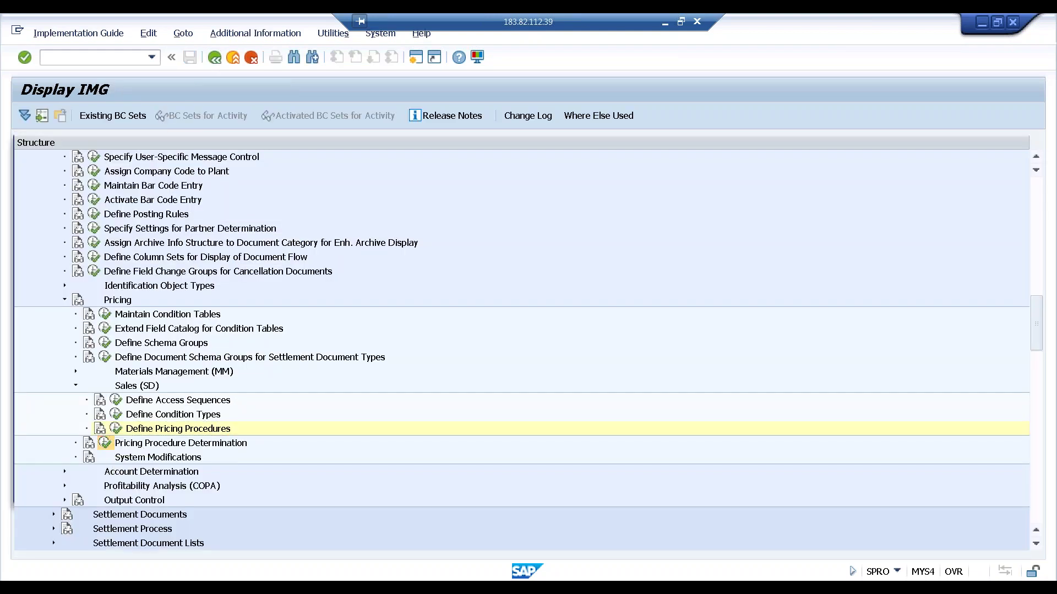
pyautogui.doubleClick(330, 212)
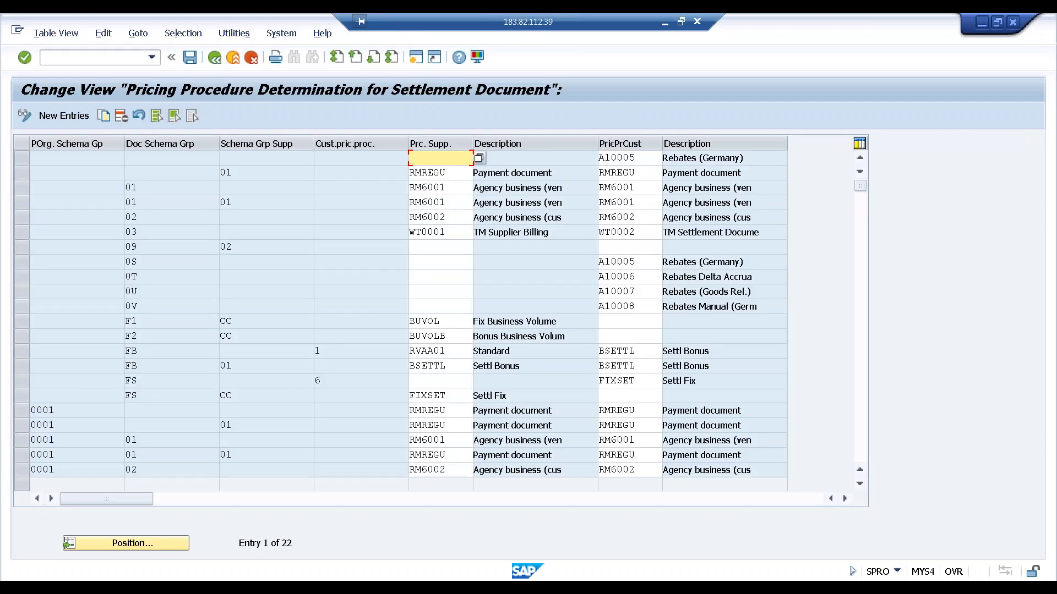
pyautogui.click(451, 372)
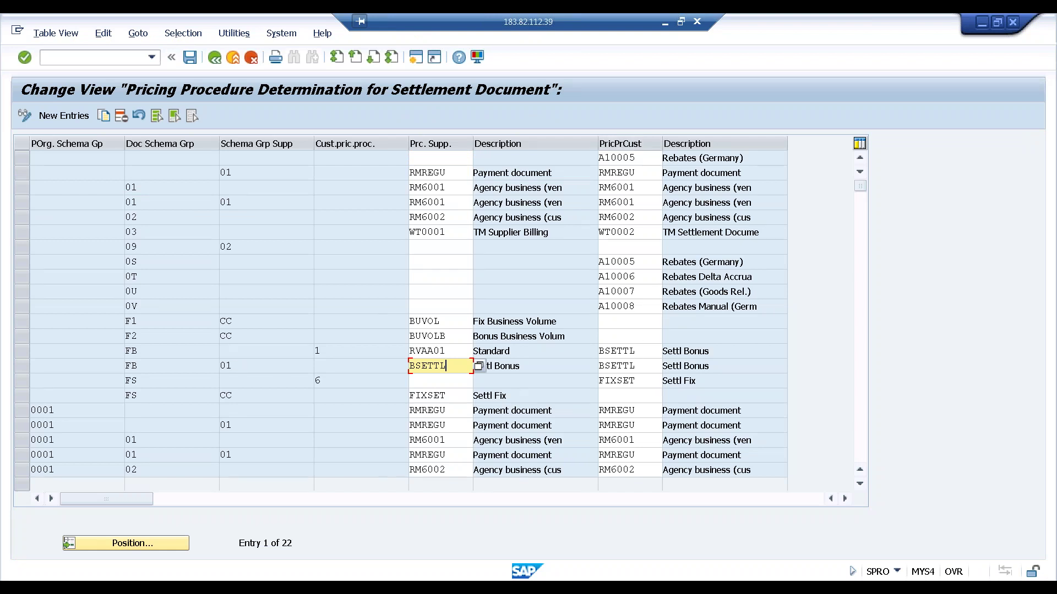
pyautogui.click(234, 366)
pyautogui.press('BackSpace')
pyautogui.press('BackSpace')
pyautogui.click(145, 365)
pyautogui.click(22, 366)
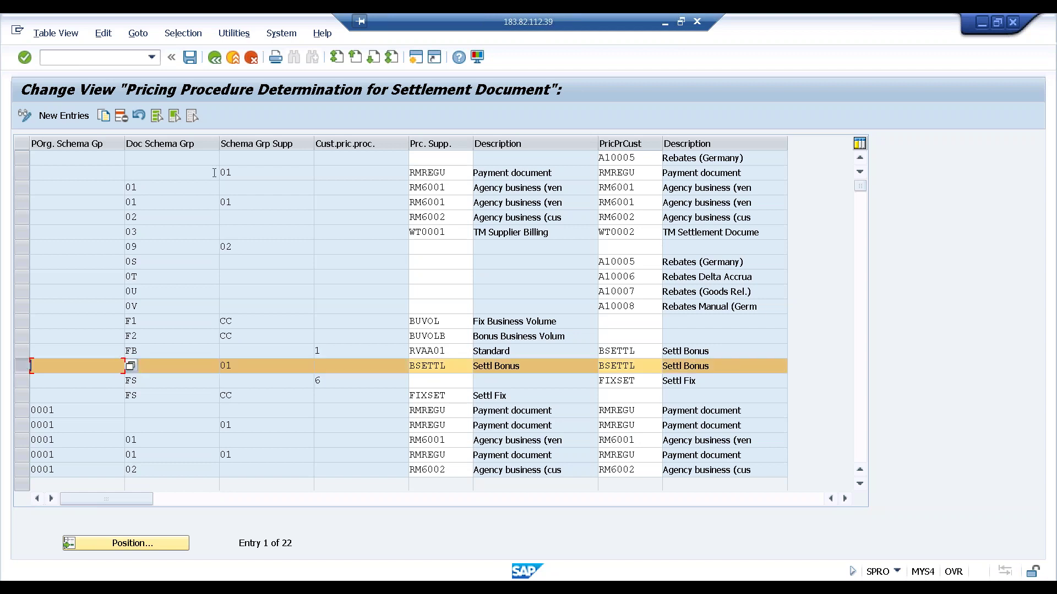
pyautogui.click(214, 62)
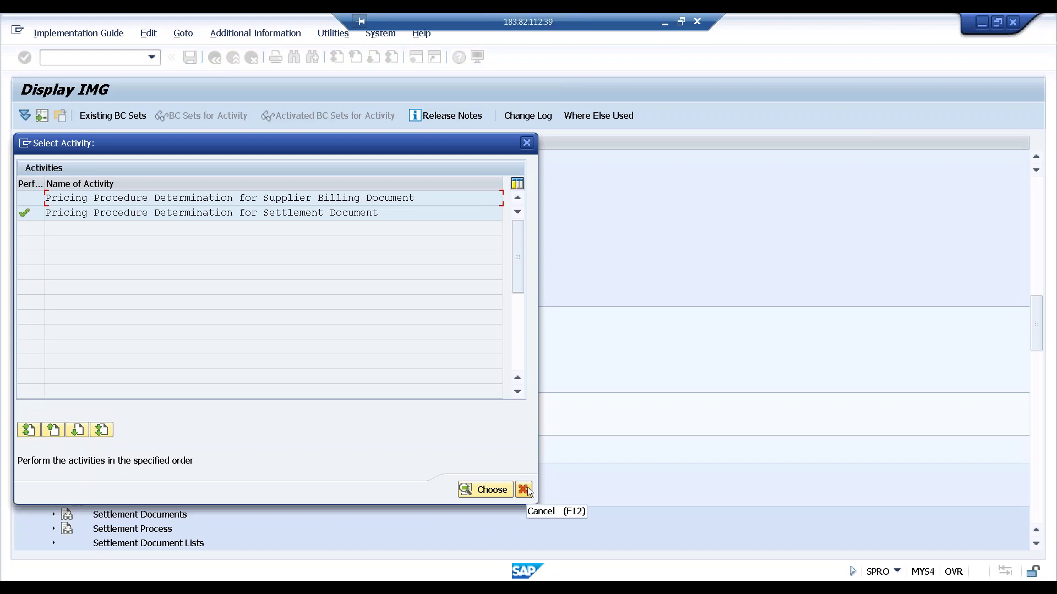
pyautogui.click(523, 489)
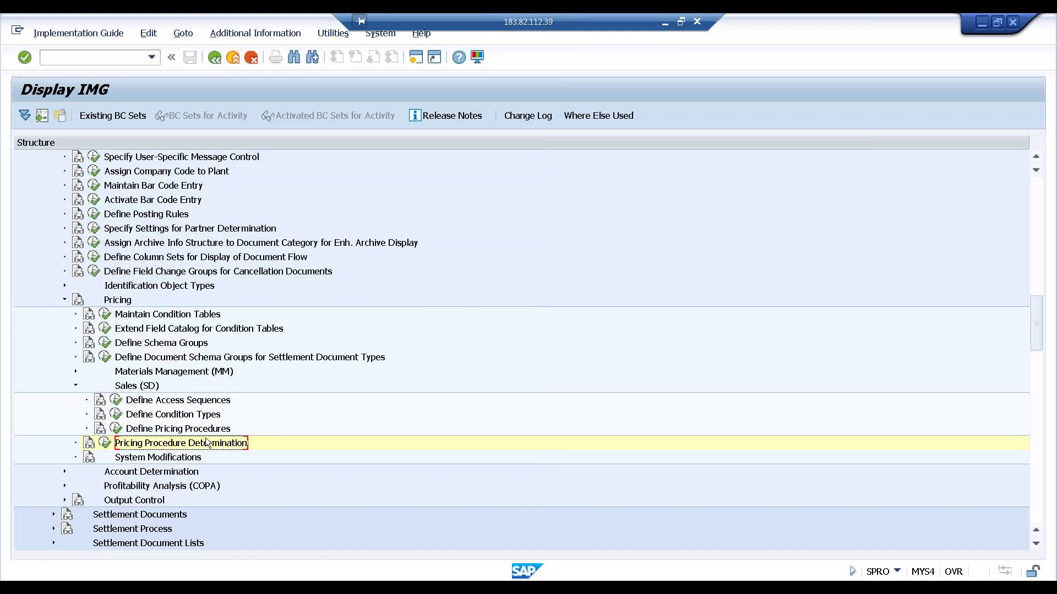
# Step: Check the Define Schema Groups activities, and examine document schema group FB (Bonus Settlement) under Define Document Schema Groups for Settlement Document Types
pyautogui.click(105, 343)
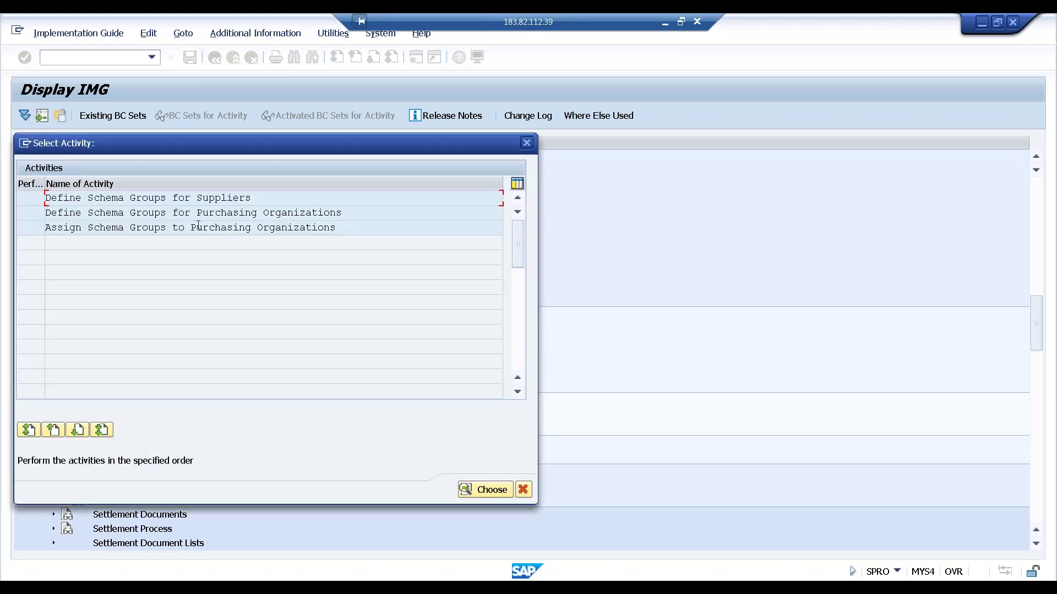
pyautogui.click(523, 489)
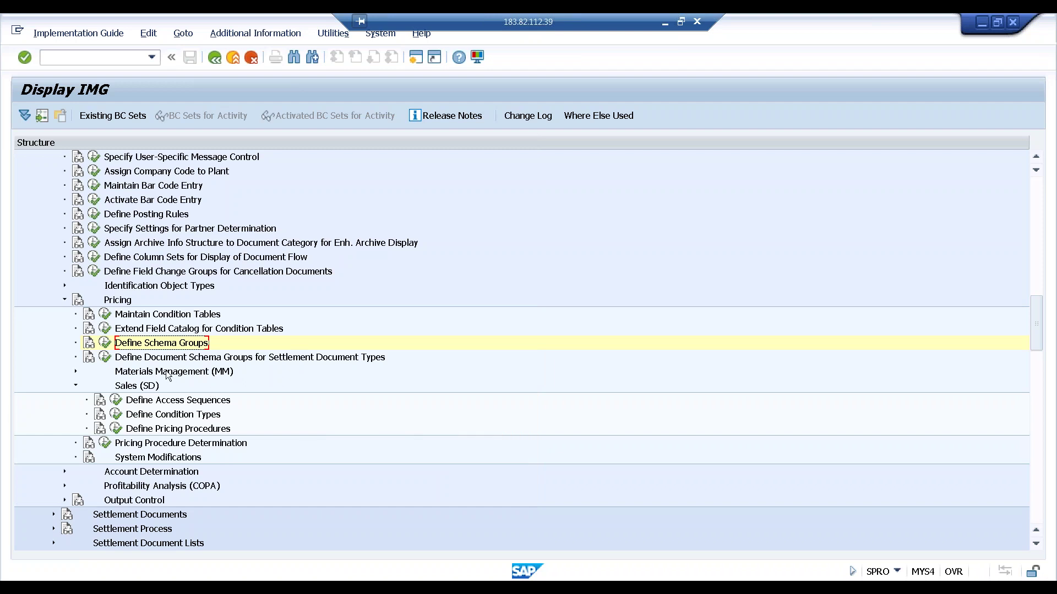
pyautogui.click(104, 357)
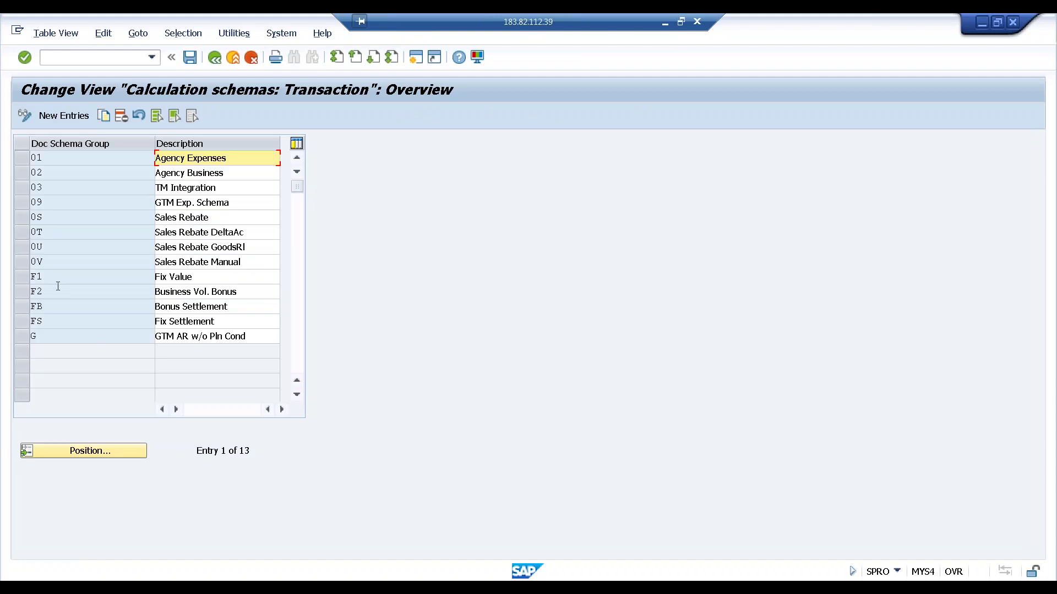
pyautogui.click(21, 306)
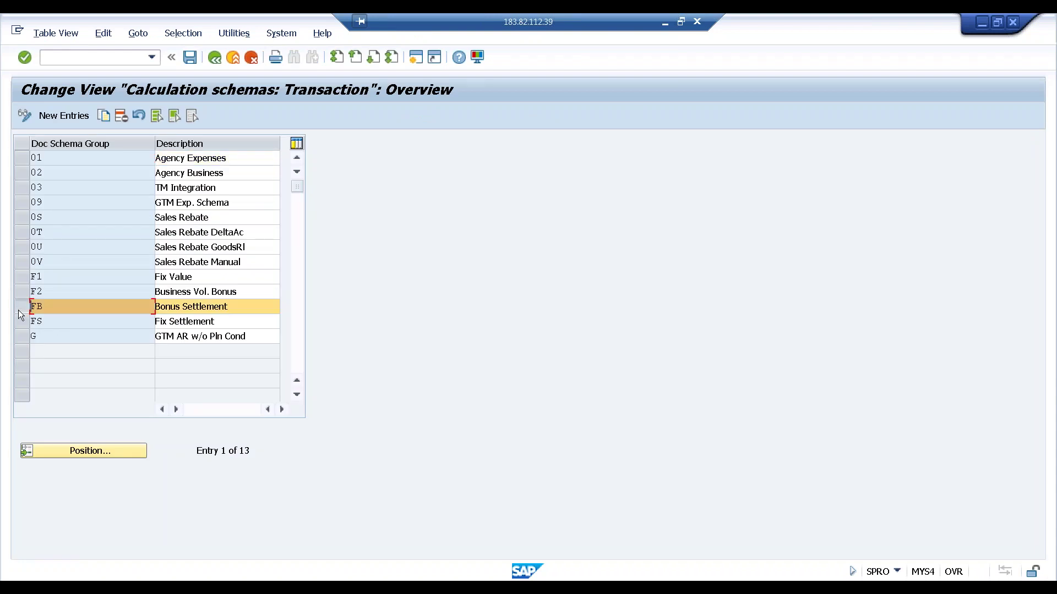
pyautogui.click(215, 62)
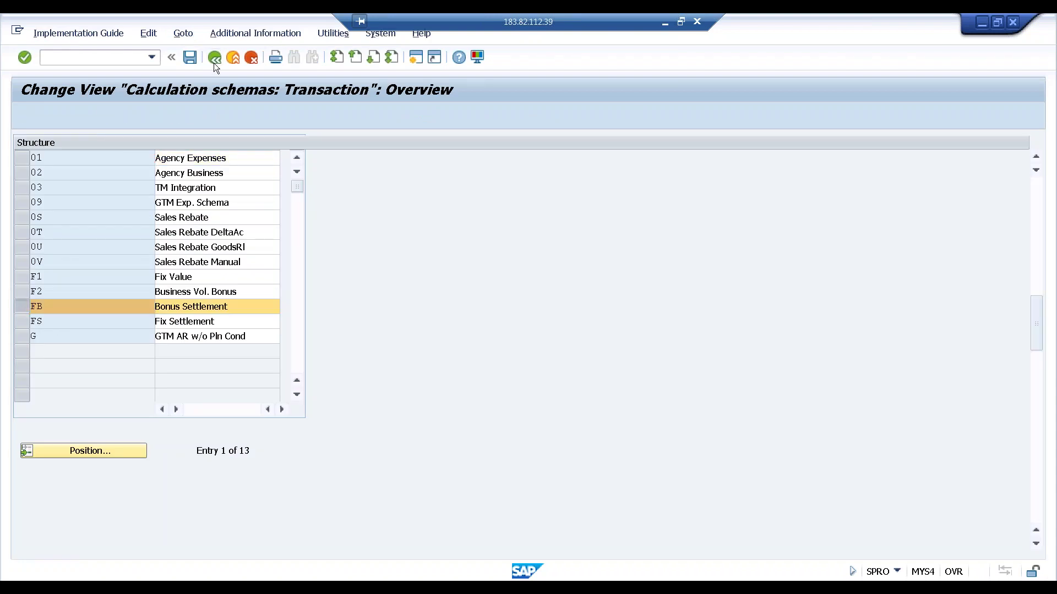
# Step: Open Pricing Procedure Determination for Settlement Document and examine the FB entry with customer pricing procedure 1
pyautogui.click(105, 443)
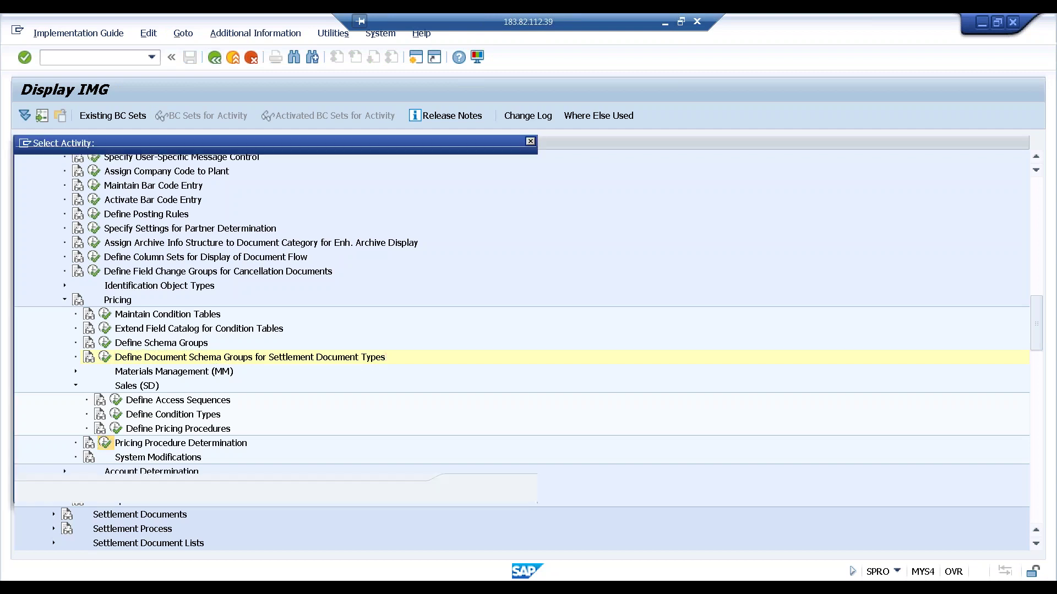
pyautogui.doubleClick(209, 213)
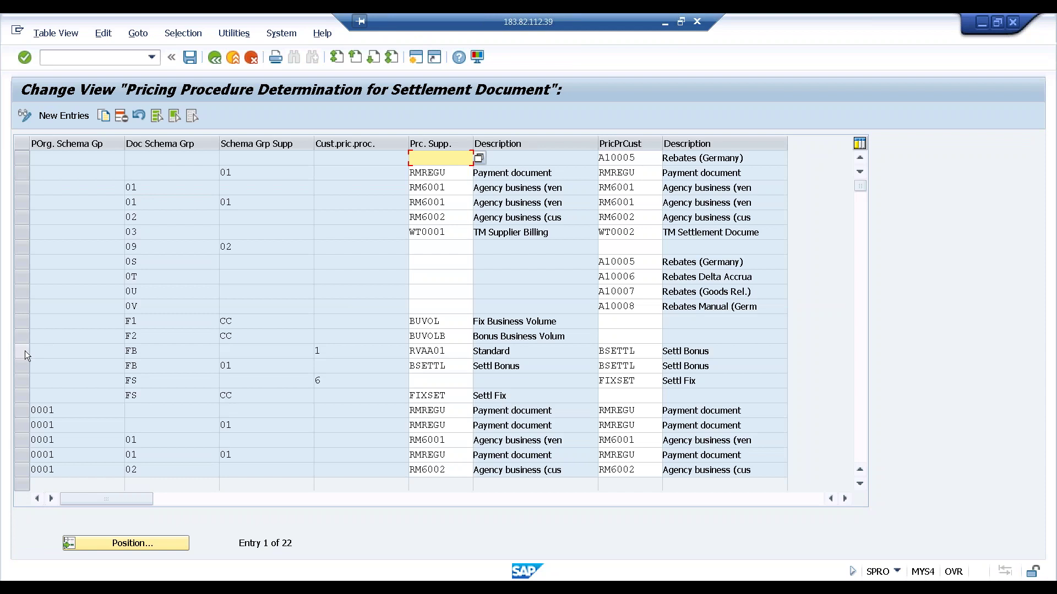
pyautogui.click(25, 351)
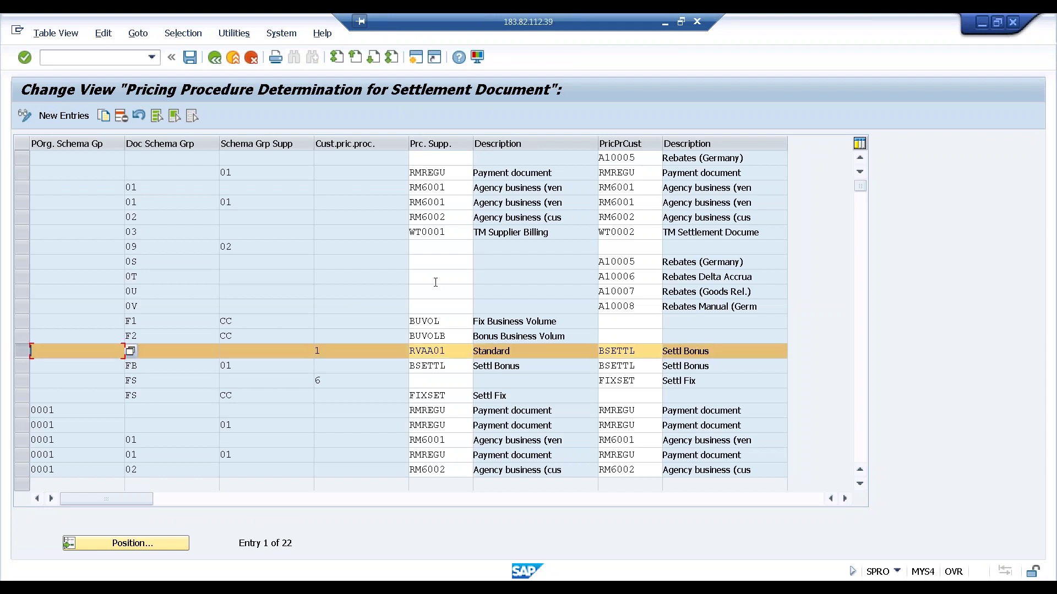
pyautogui.click(383, 347)
# Step: Switch to the Change Organization business partner session, set it to display mode, and show the partner in role FLCU00 FI Customer
pyautogui.click(144, 588)
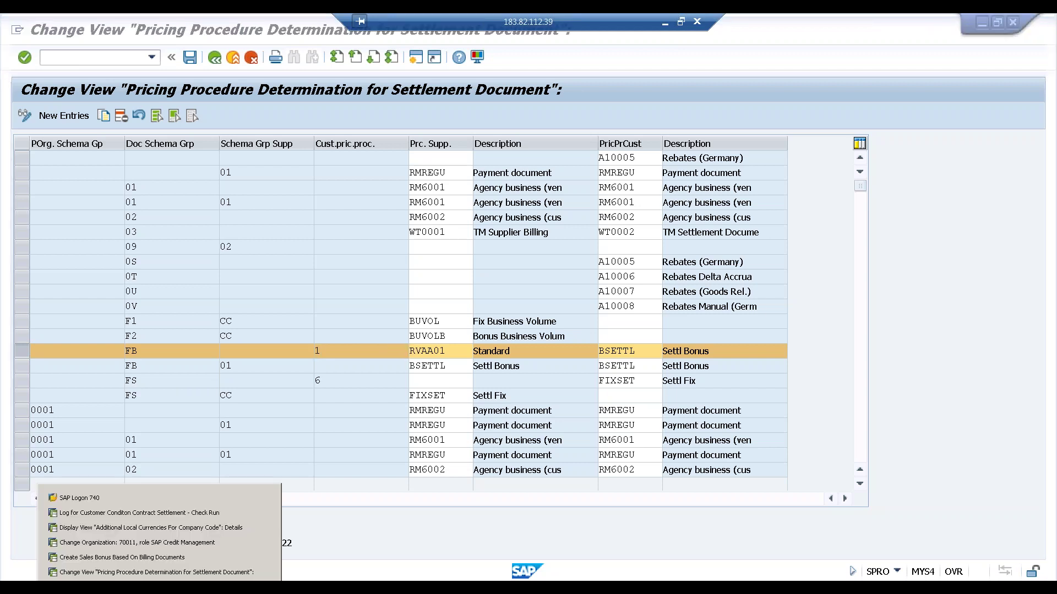
pyautogui.click(145, 543)
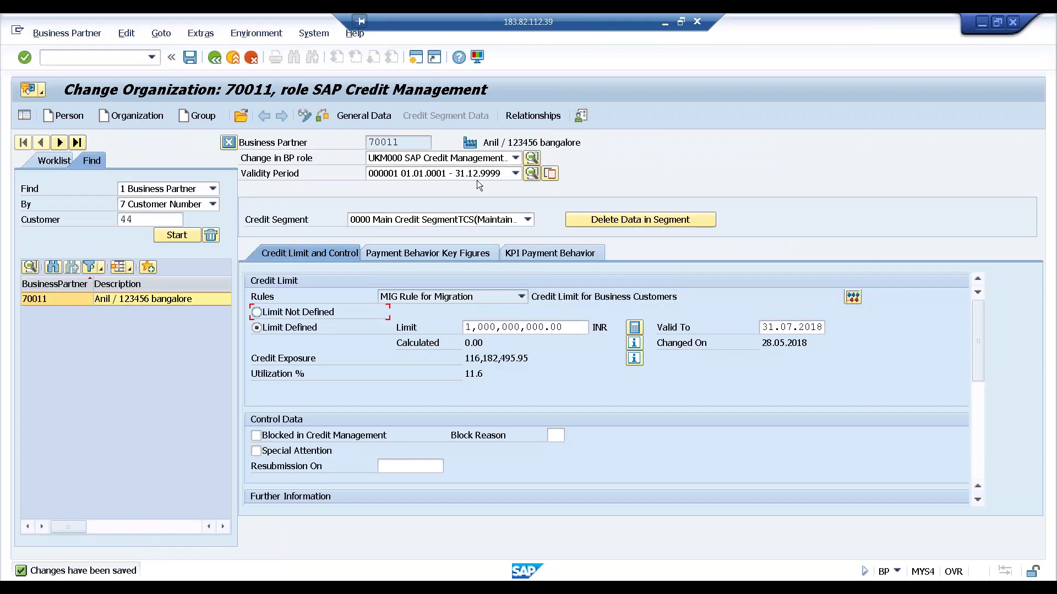
pyautogui.click(514, 159)
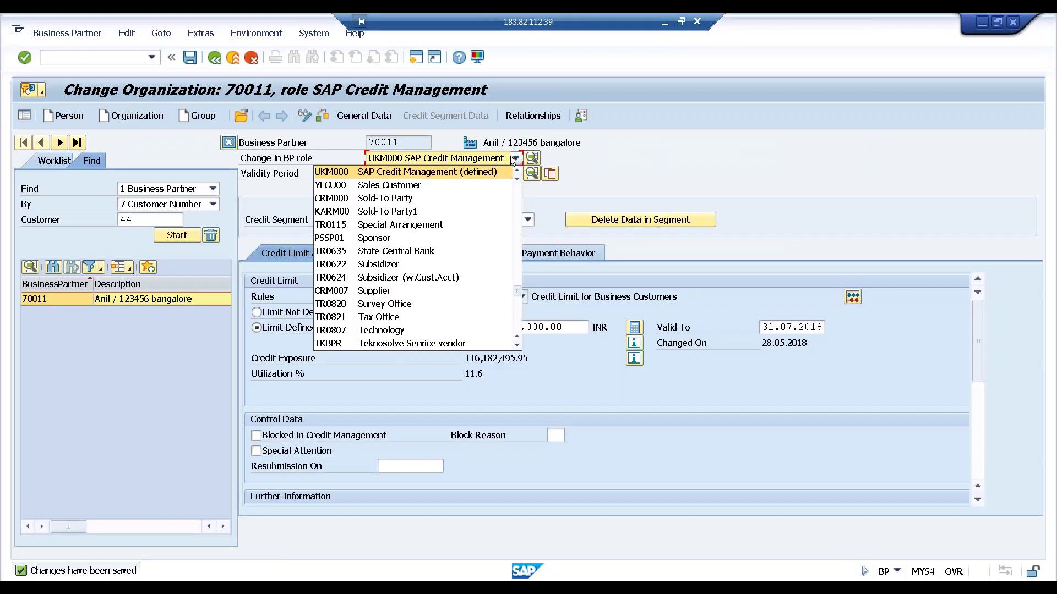
pyautogui.click(74, 29)
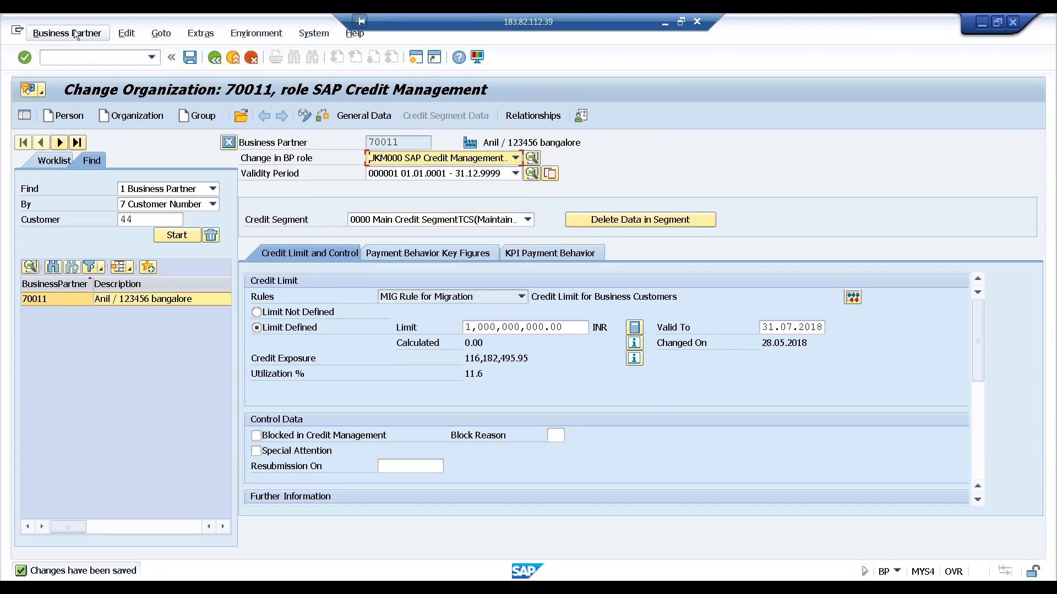
pyautogui.click(73, 29)
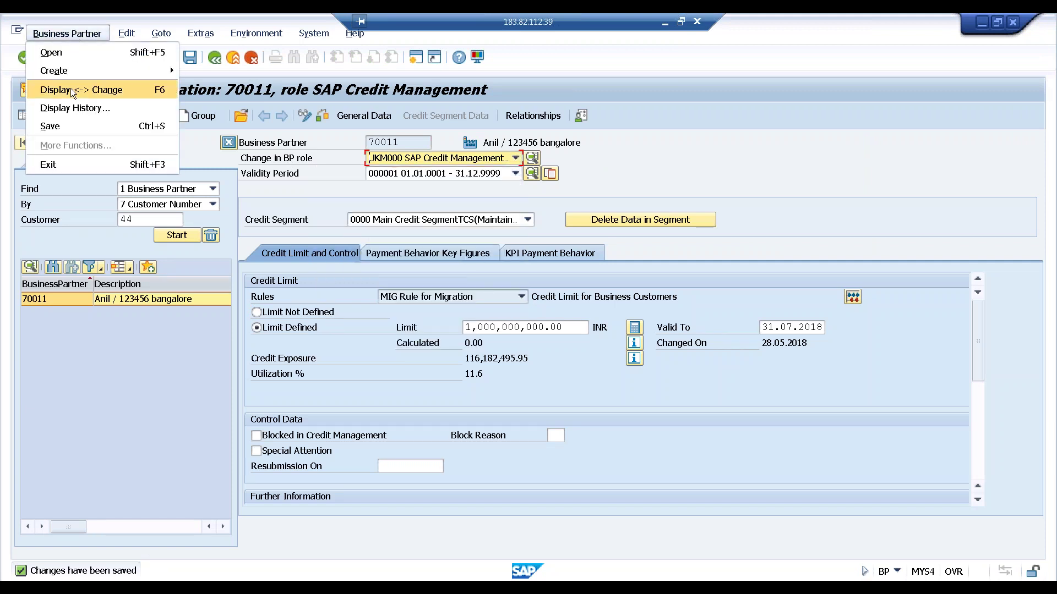
pyautogui.click(70, 90)
pyautogui.click(515, 158)
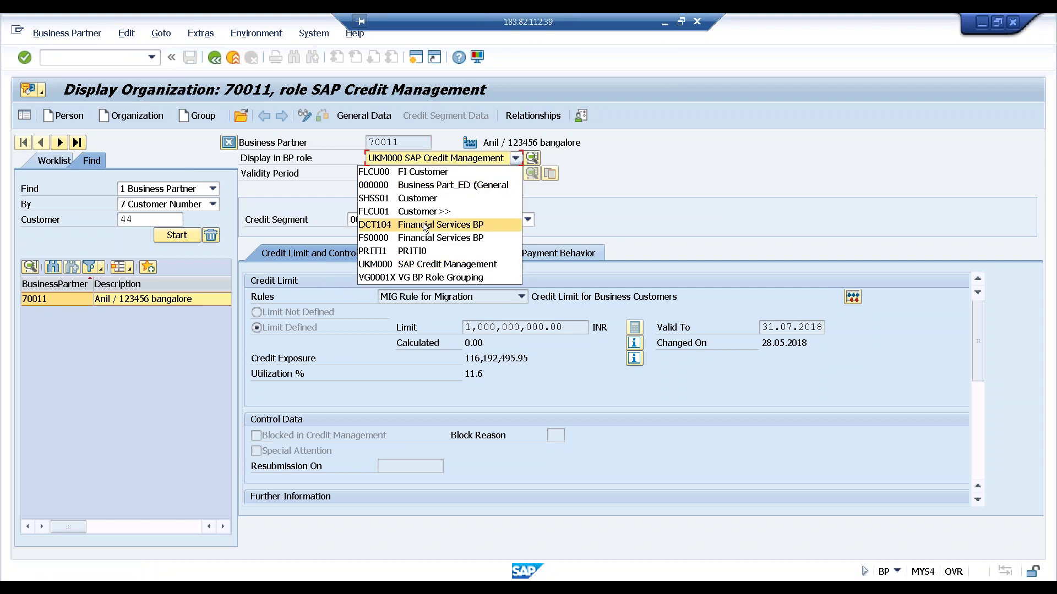
pyautogui.click(406, 173)
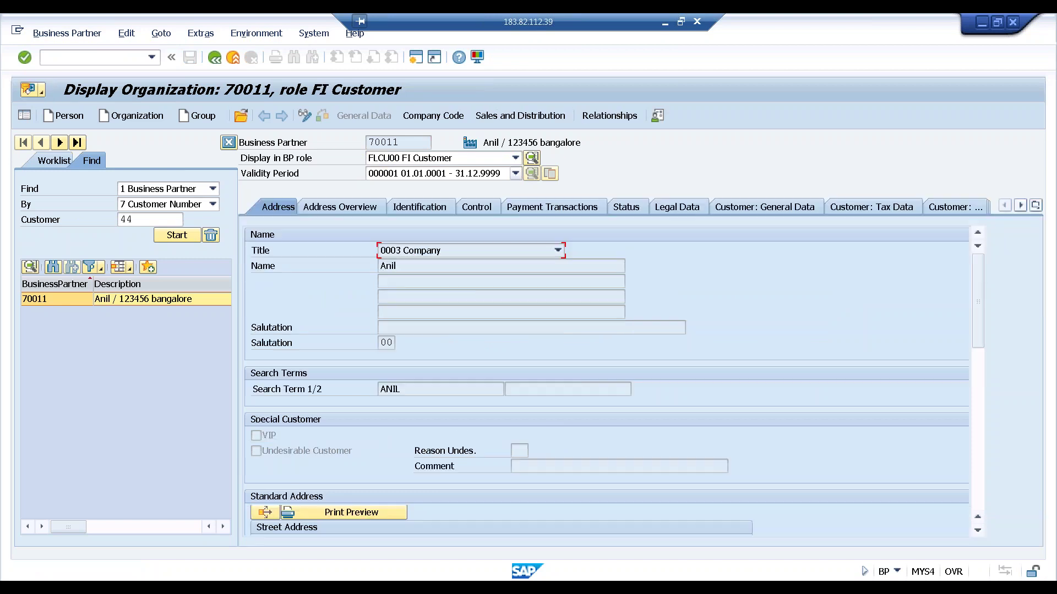
# Step: Examine the customer's pricing procedure and Relevant for Settlement Management setting in the Orders section of the Sales and Distribution data
pyautogui.click(520, 120)
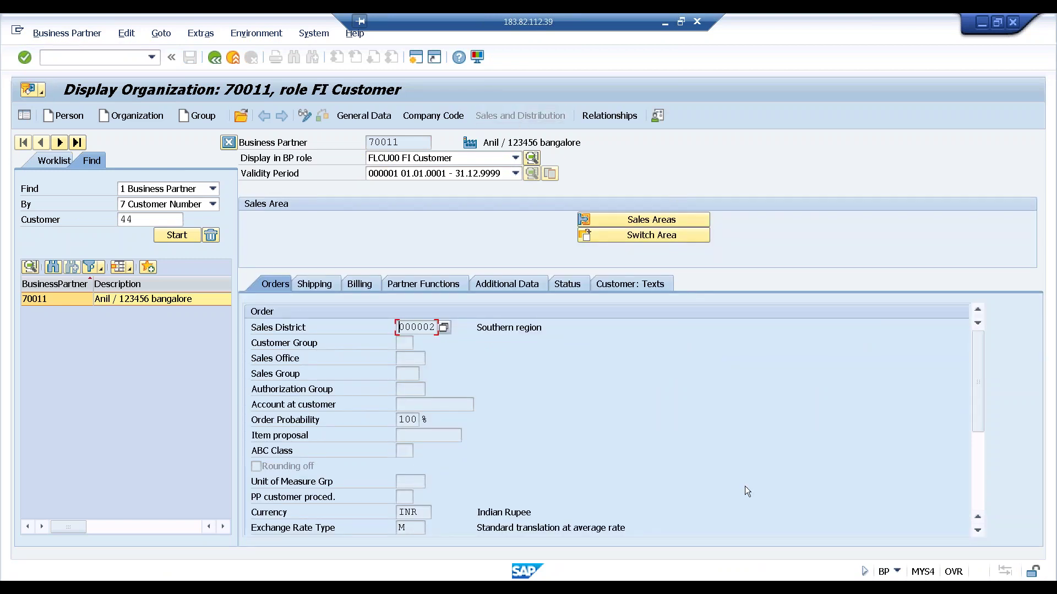
pyautogui.click(977, 470)
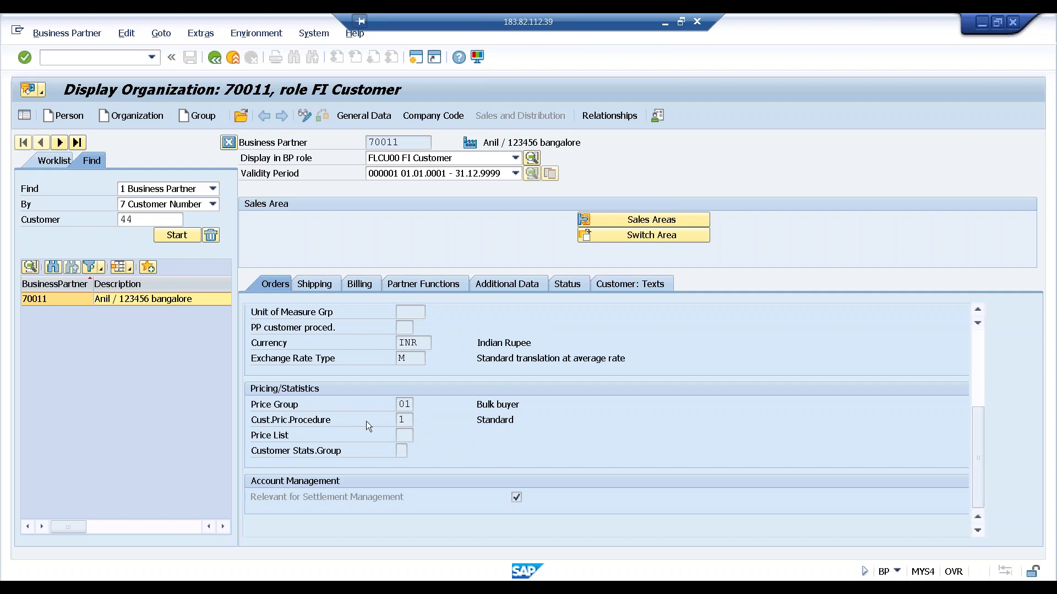
pyautogui.click(400, 421)
pyautogui.click(150, 220)
pyautogui.doubleClick(122, 220)
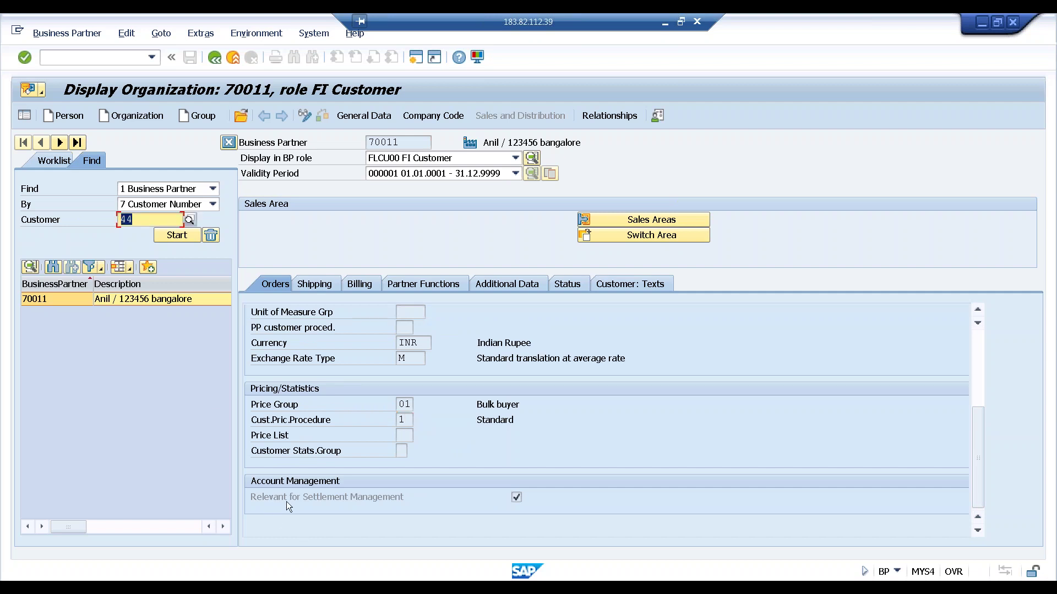
pyautogui.click(518, 498)
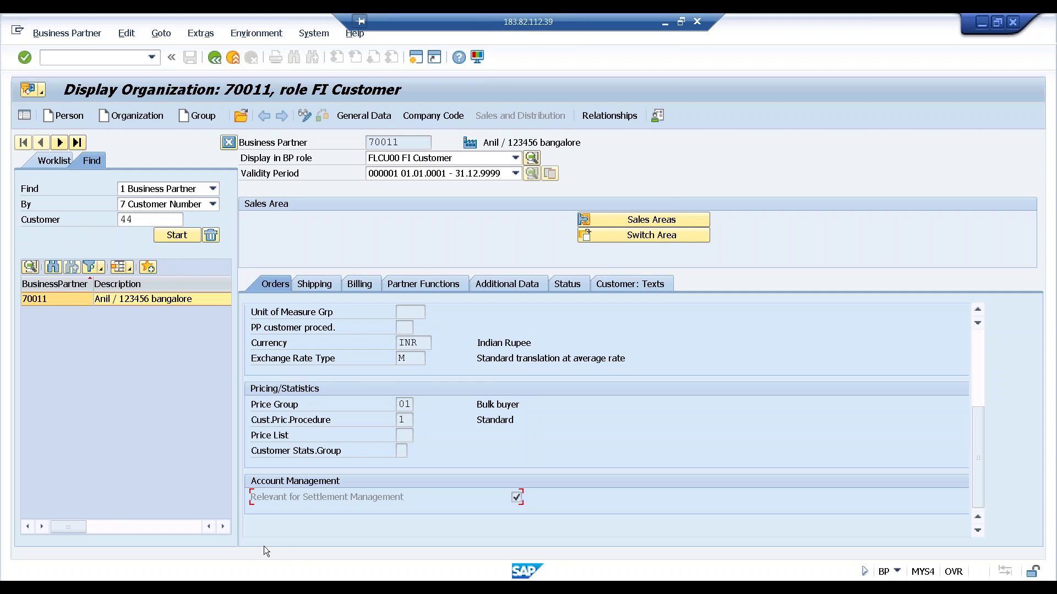
# Step: Return to the Pricing Procedure Determination session and check supplier pricing procedure RVAA01 in the FB entry with customer pricing procedure 1
pyautogui.click(160, 588)
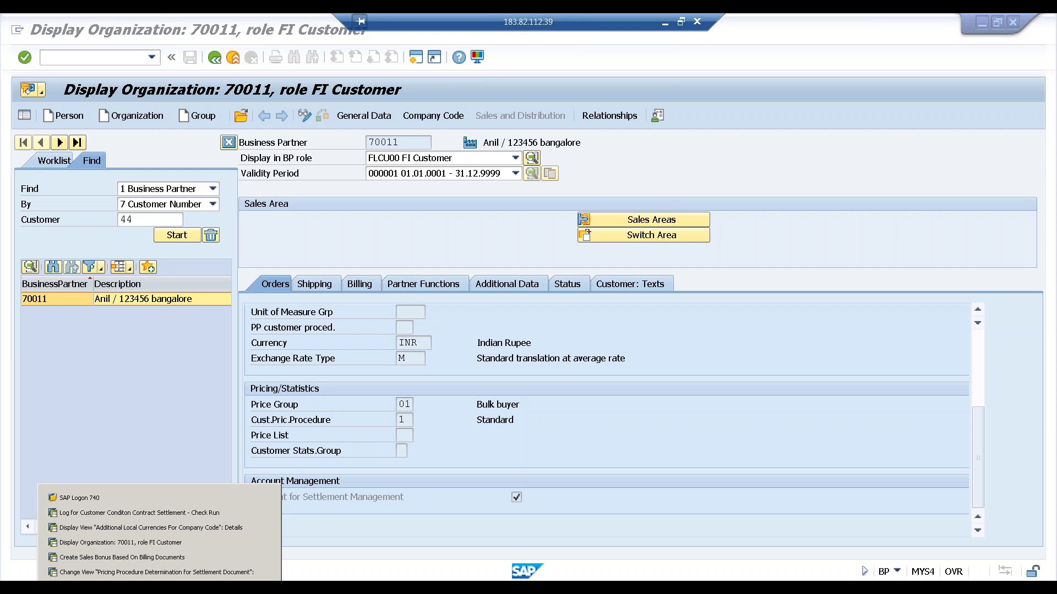
pyautogui.click(148, 573)
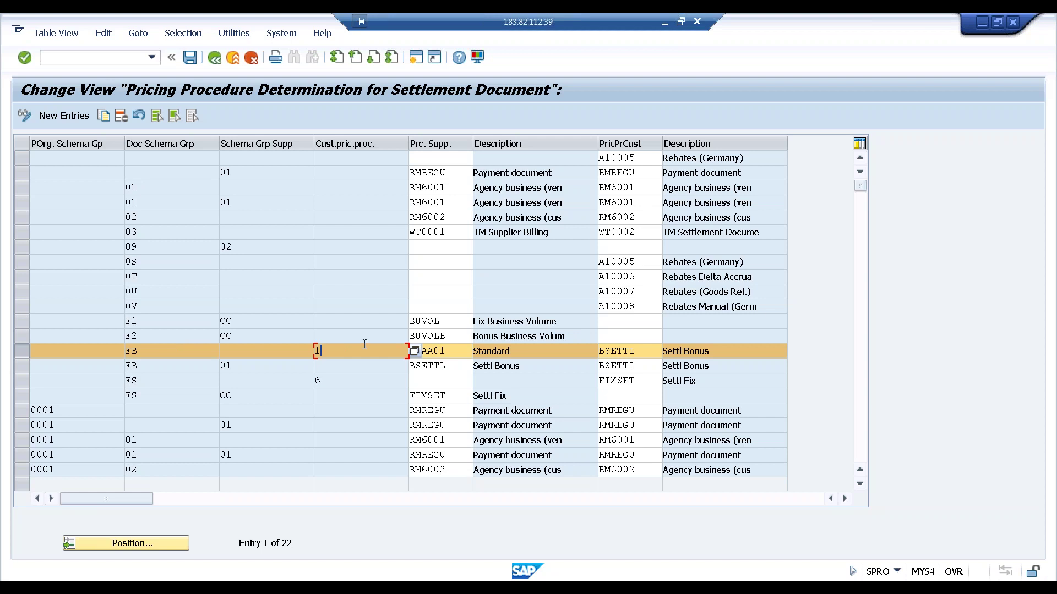
pyautogui.click(442, 351)
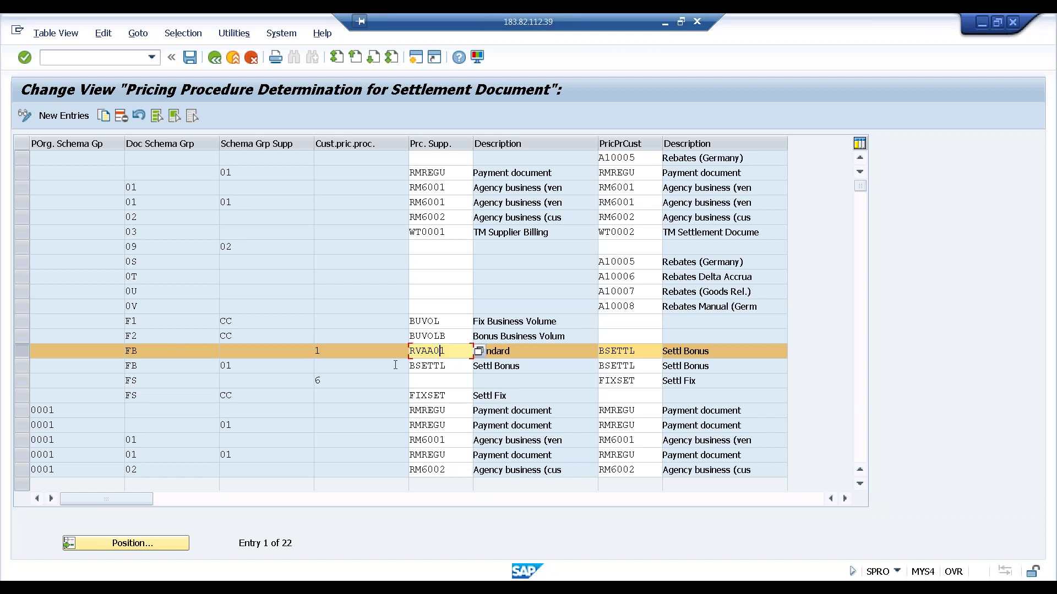
# Step: Switch to the business partner session, start transaction /nva02 there, and open the proposed standard sales order
pyautogui.click(159, 588)
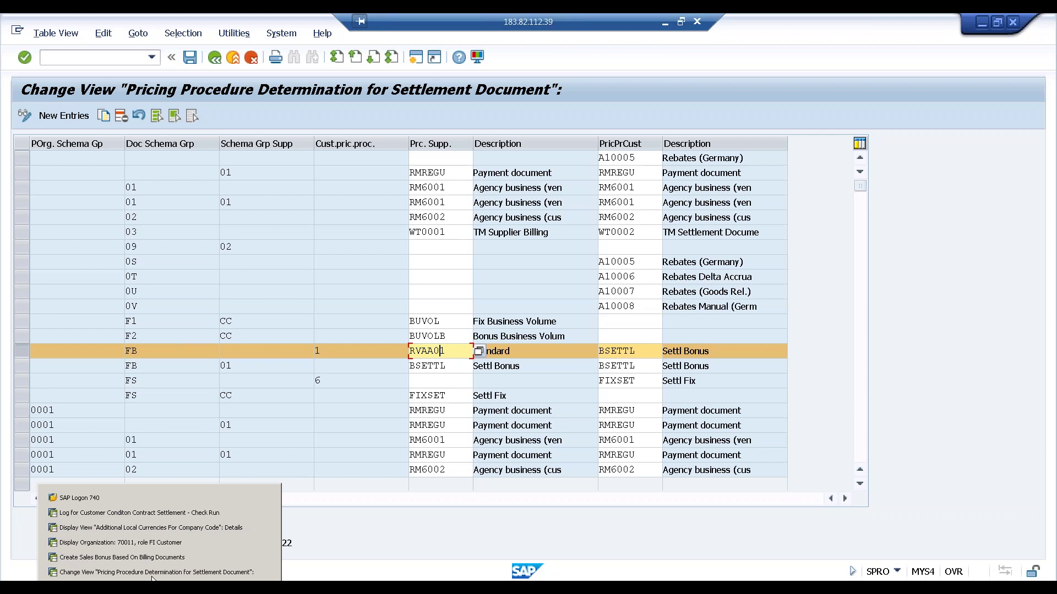
pyautogui.click(145, 542)
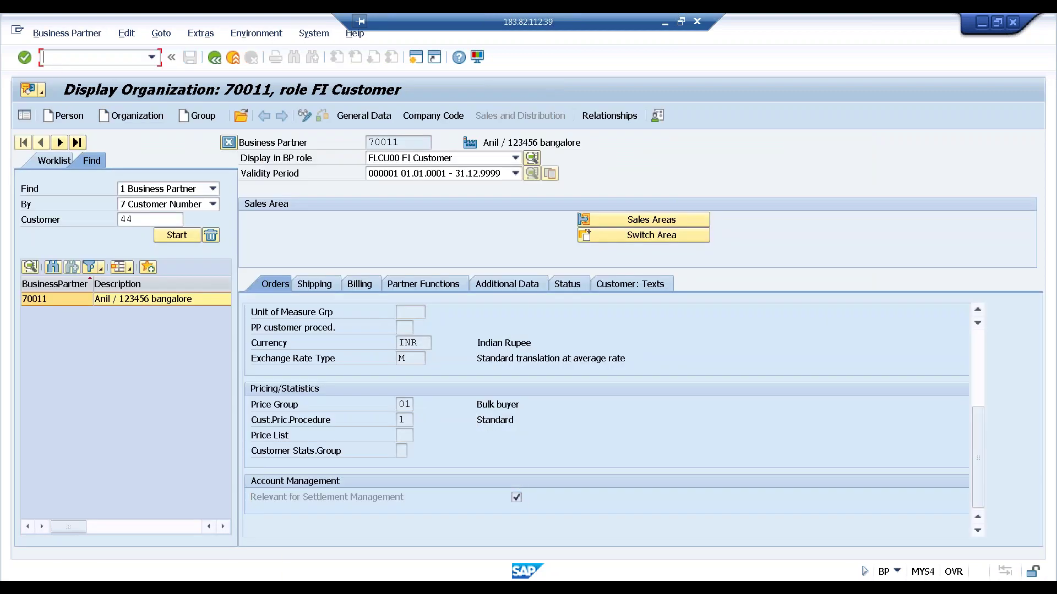
pyautogui.write('/nva02')
pyautogui.press('Return')
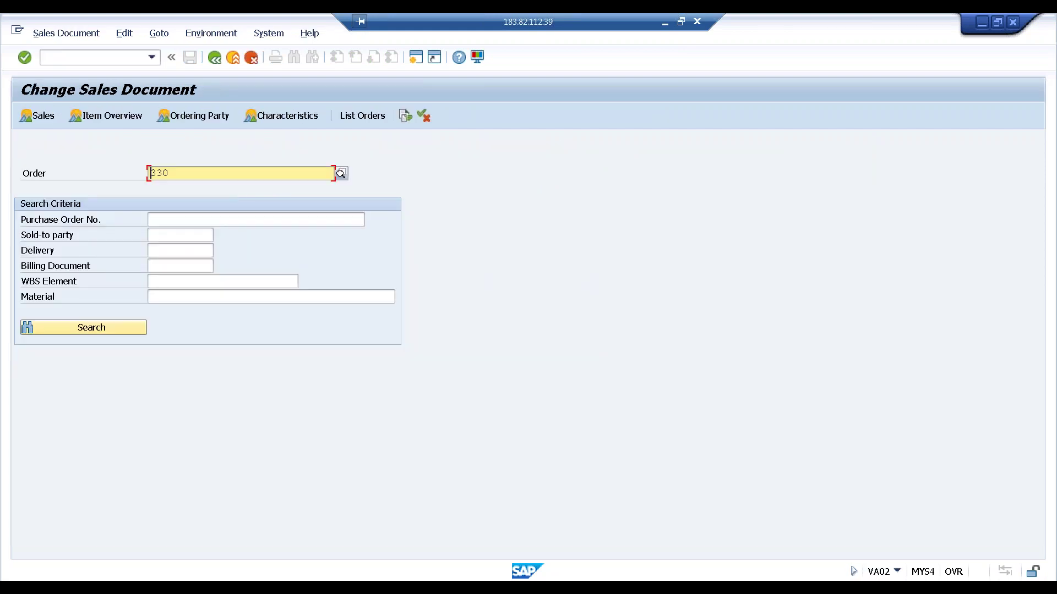
pyautogui.press('Return')
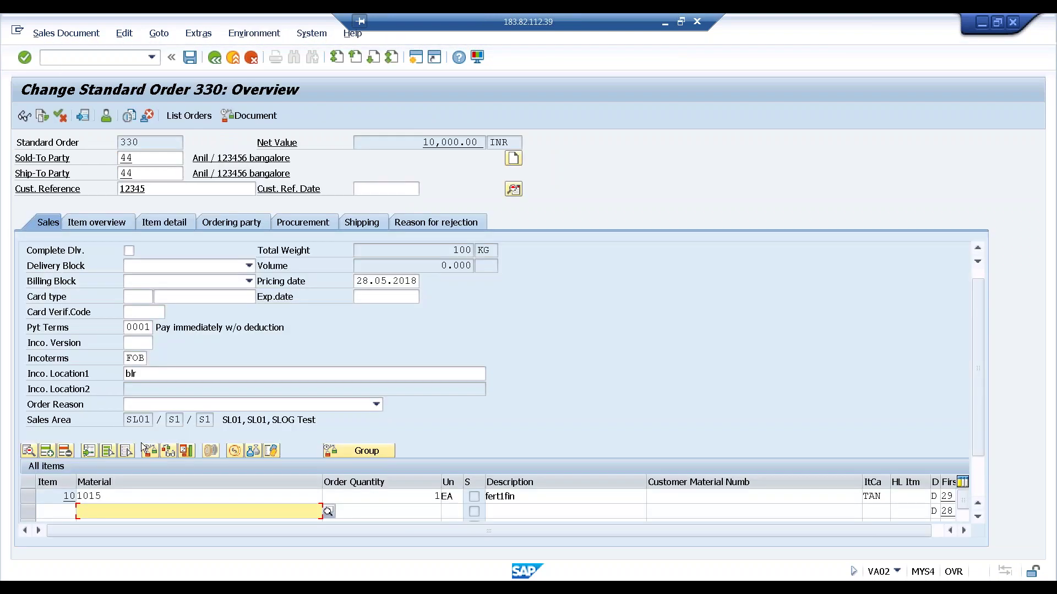
# Step: Run the pricing analysis from the conditions of order item 10 and examine procedure RVAA01
pyautogui.doubleClick(98, 495)
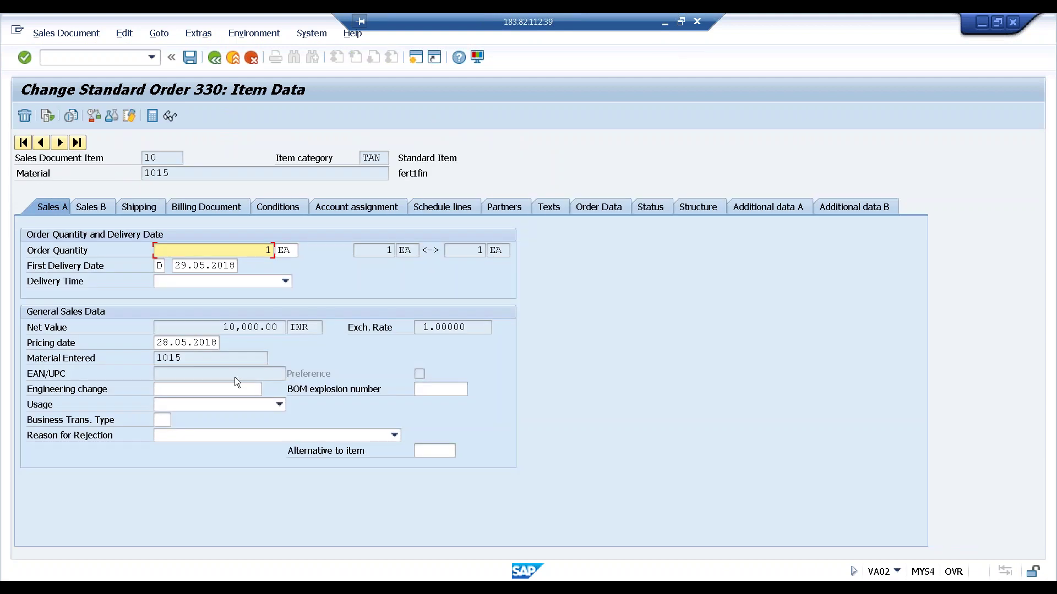
pyautogui.click(278, 207)
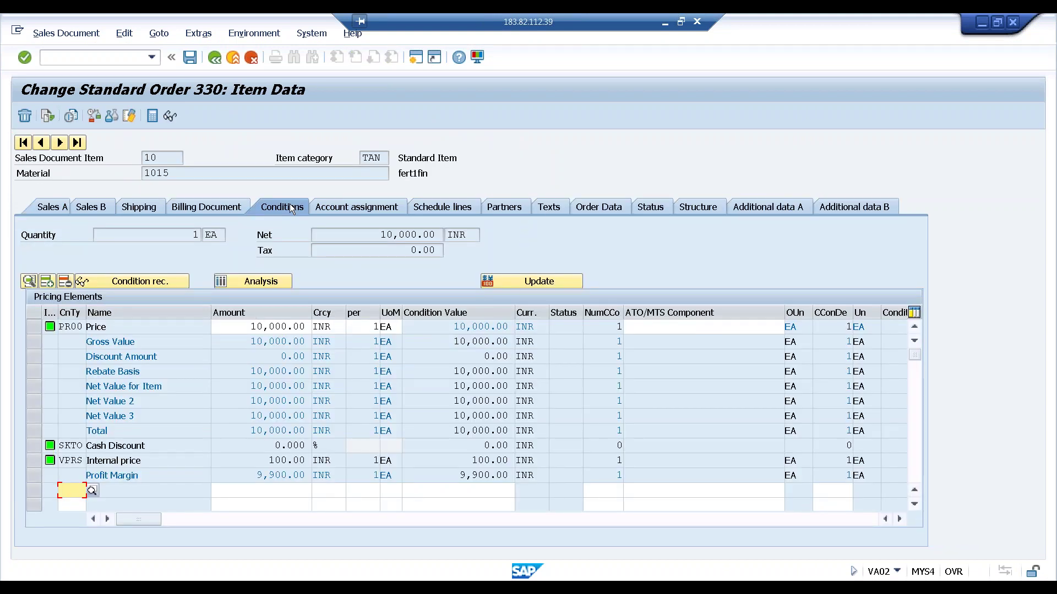
pyautogui.click(261, 281)
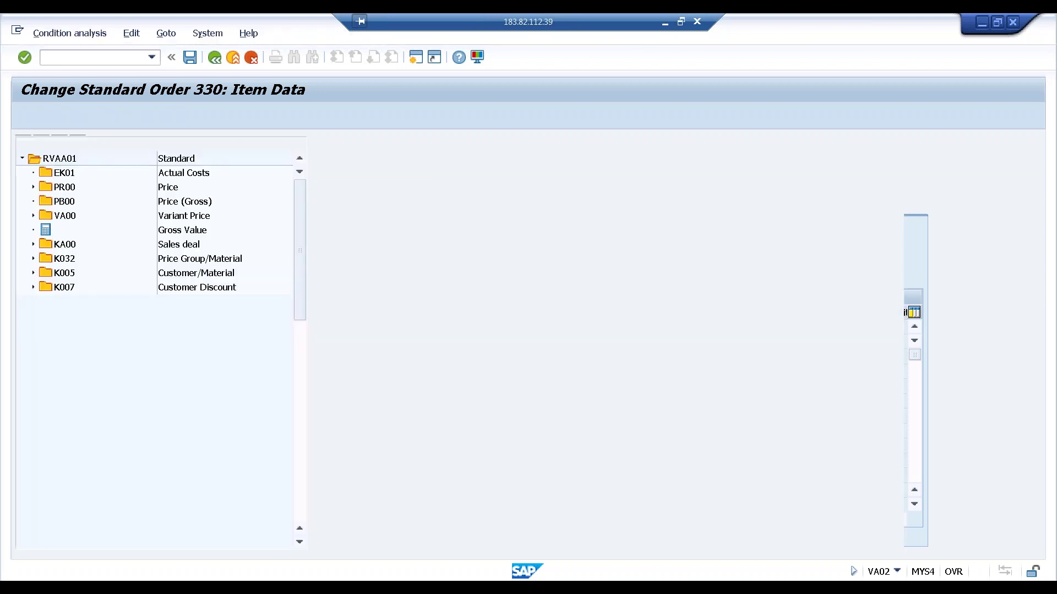
pyautogui.click(68, 160)
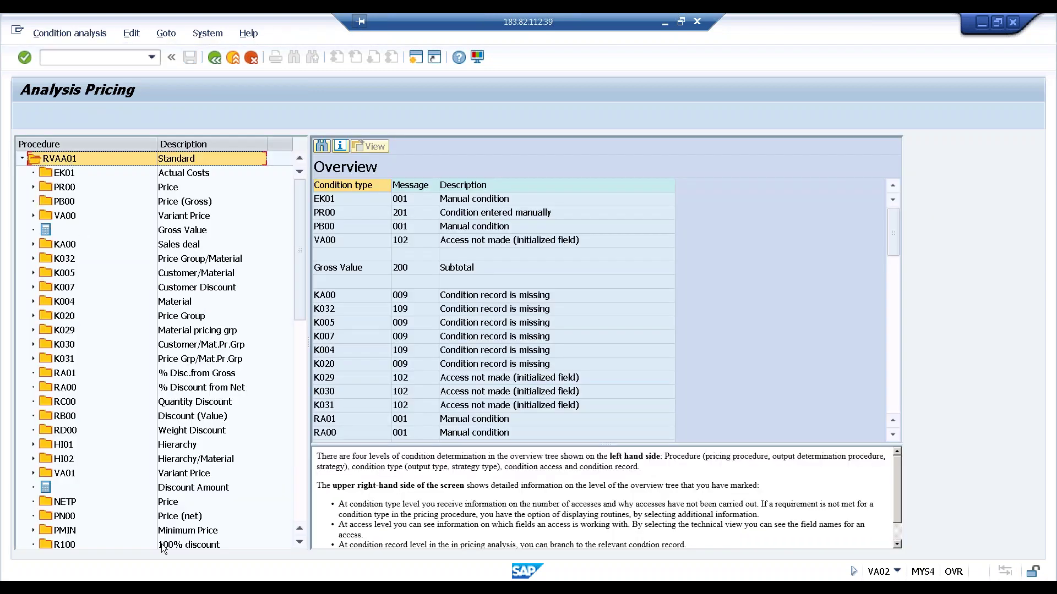
pyautogui.moveTo(160, 588)
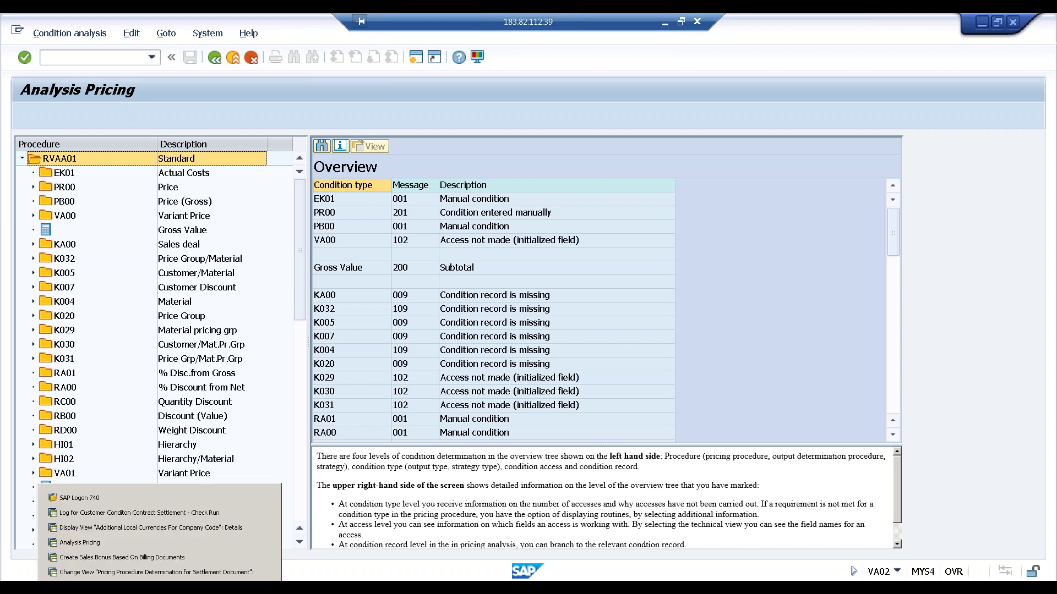
# Step: Return to the Pricing Procedure Determination session and review document schema group FB, customer pricing procedure 1 and supplier procedure RVAA01 in the selected entry
pyautogui.click(155, 573)
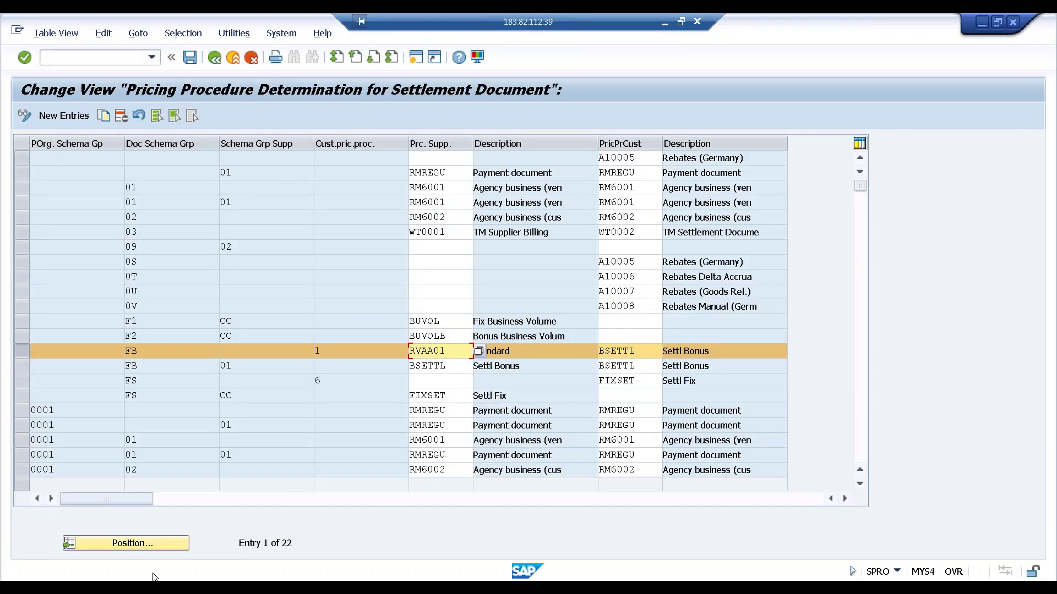
pyautogui.click(454, 351)
pyautogui.moveTo(453, 352); pyautogui.dragTo(411, 351)
pyautogui.click(327, 351)
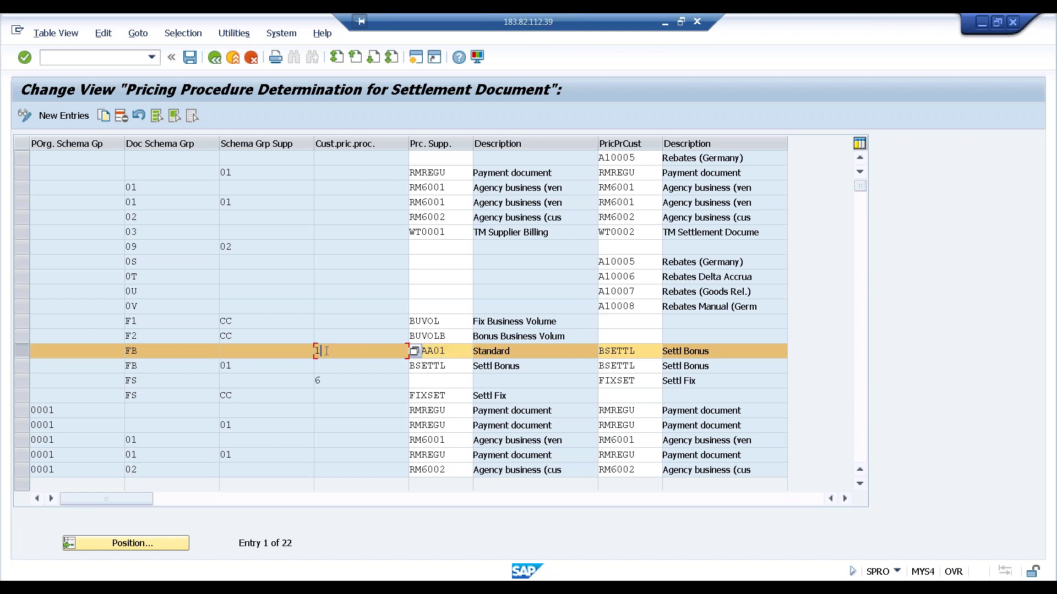
pyautogui.moveTo(315, 352); pyautogui.dragTo(312, 351)
pyautogui.click(138, 352)
pyautogui.moveTo(138, 352); pyautogui.dragTo(121, 353)
pyautogui.moveTo(460, 352); pyautogui.dragTo(395, 353)
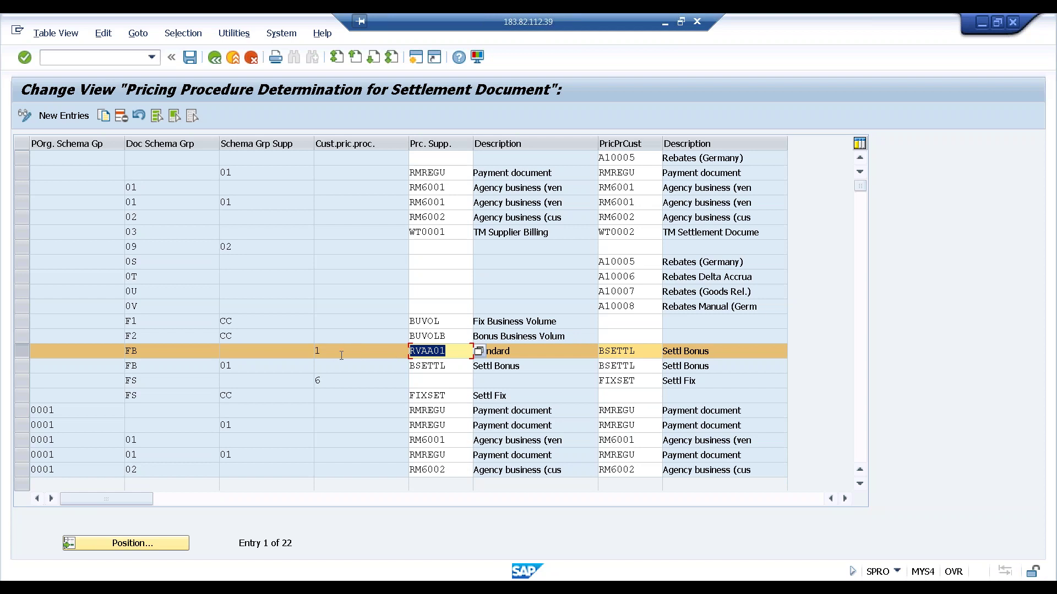
pyautogui.doubleClick(317, 350)
pyautogui.hotkey('shift', 'Tab')
pyautogui.hotkey('shift', 'Tab')
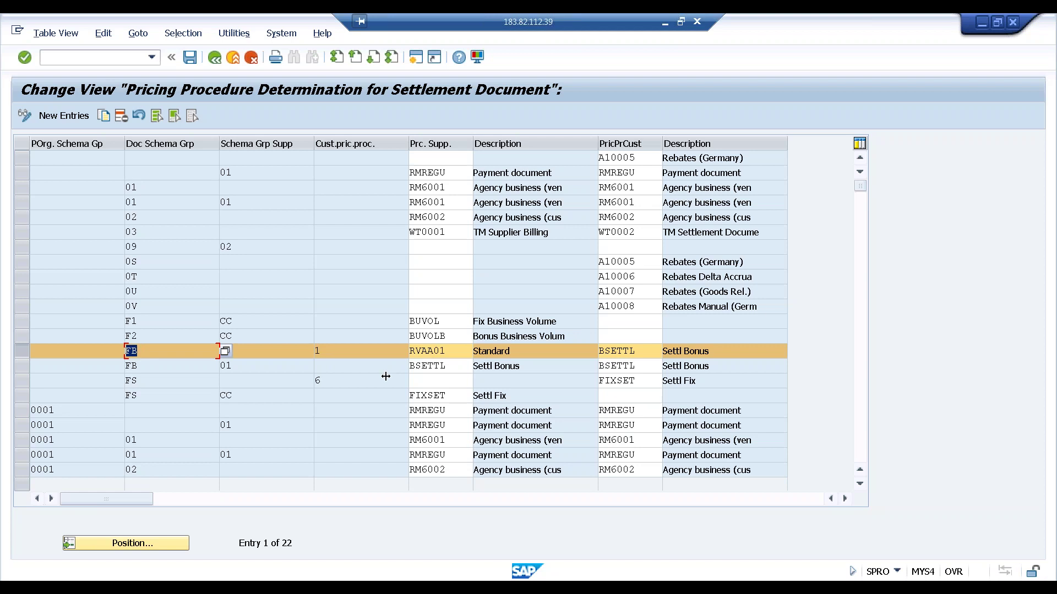
# Step: Examine customer procedure BSETTL in the FB entry with customer pricing procedure 1, and deselect that entry
pyautogui.click(644, 352)
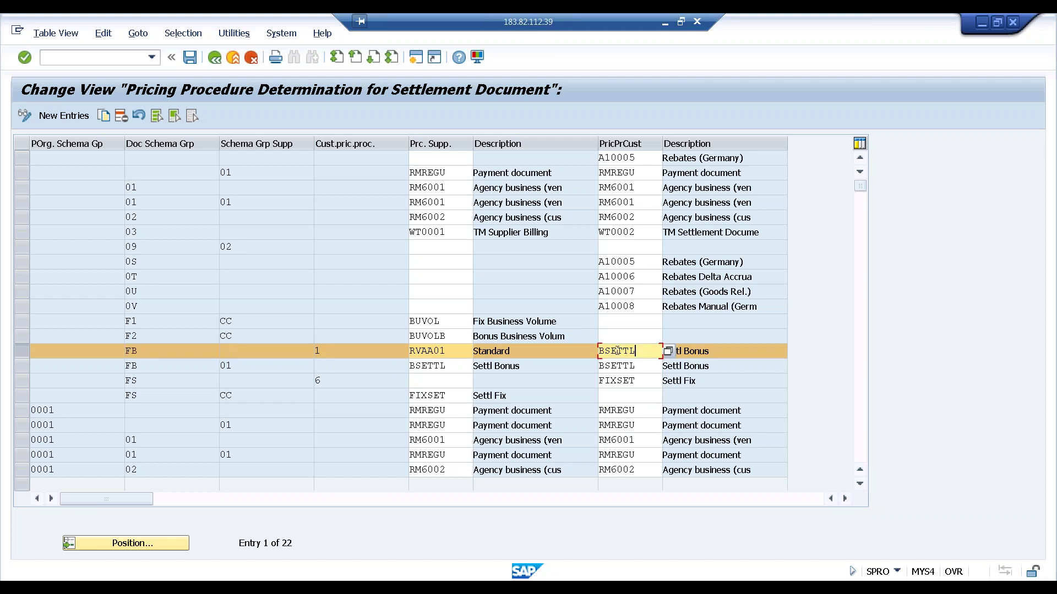
pyautogui.moveTo(636, 350); pyautogui.dragTo(592, 352)
pyautogui.press('Return')
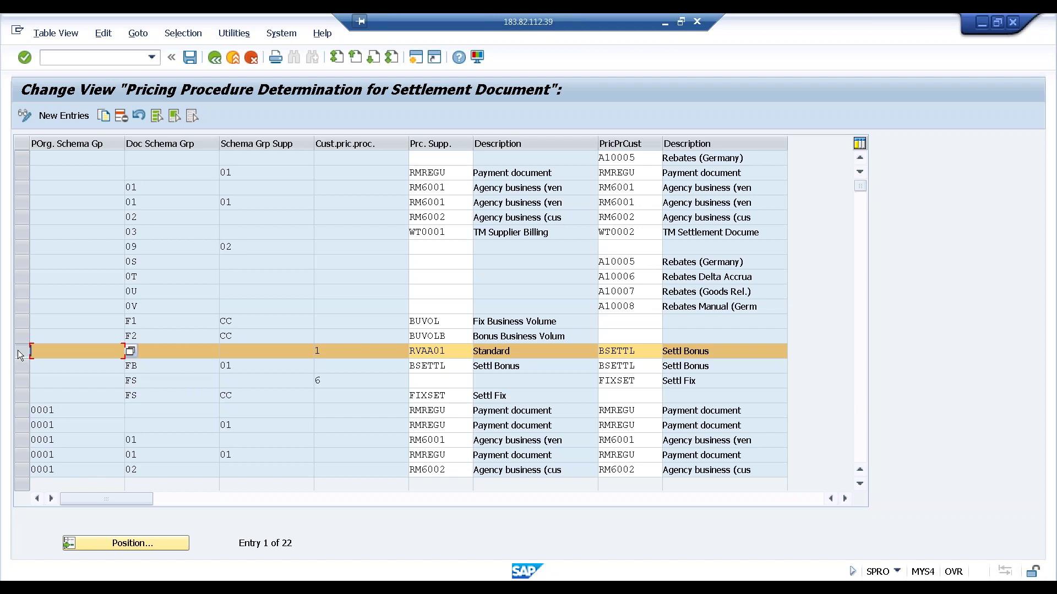
pyautogui.click(19, 351)
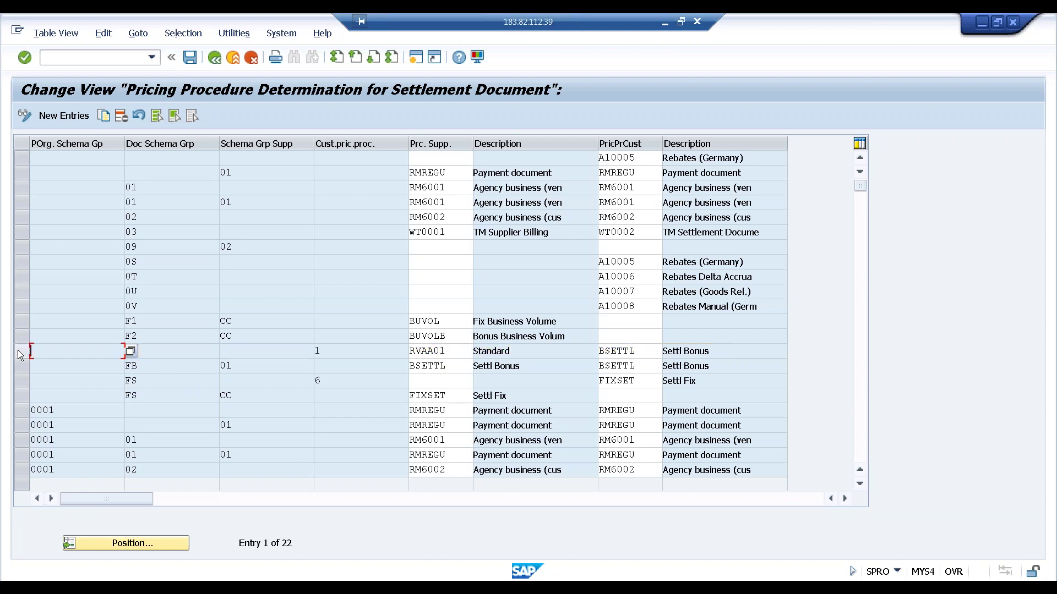